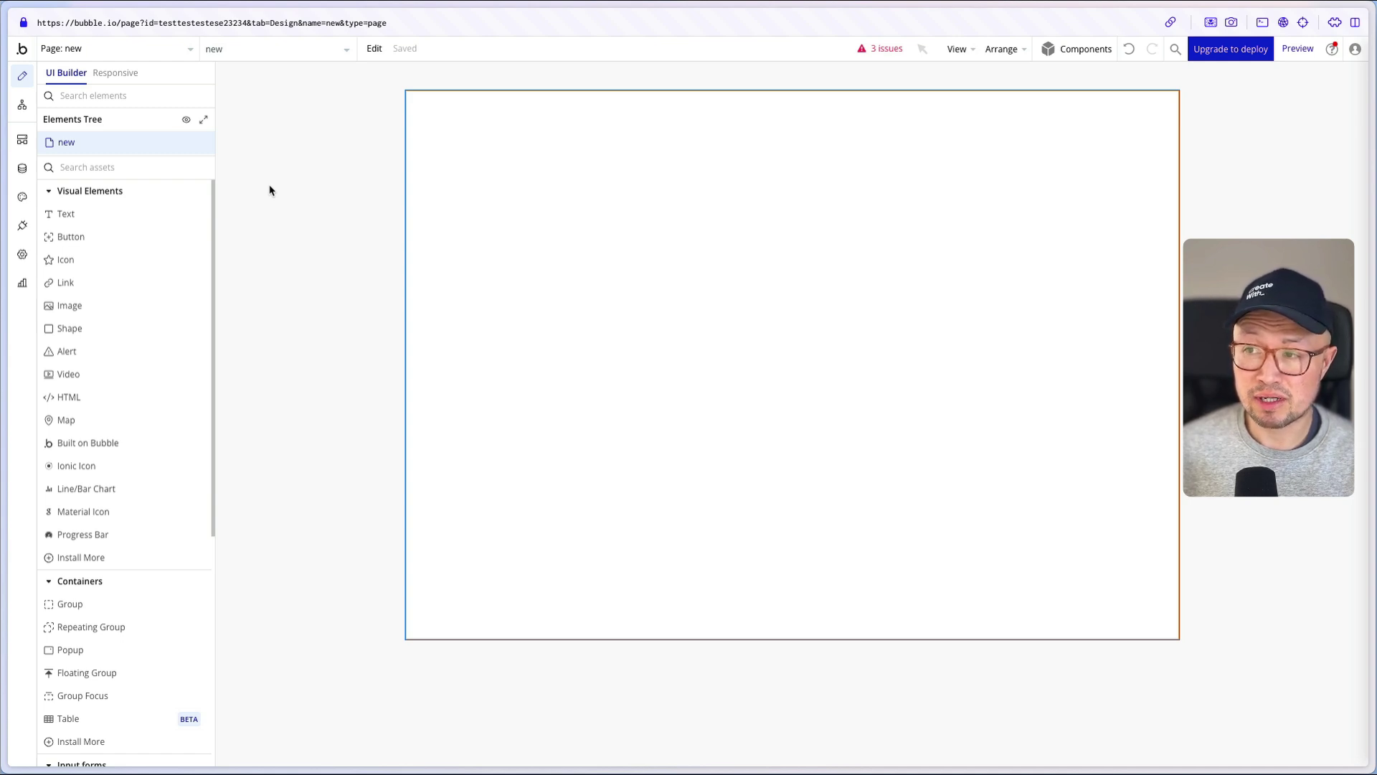
- Select the 'new' page and scroll the element palette down to the Input forms section
click(249, 252)
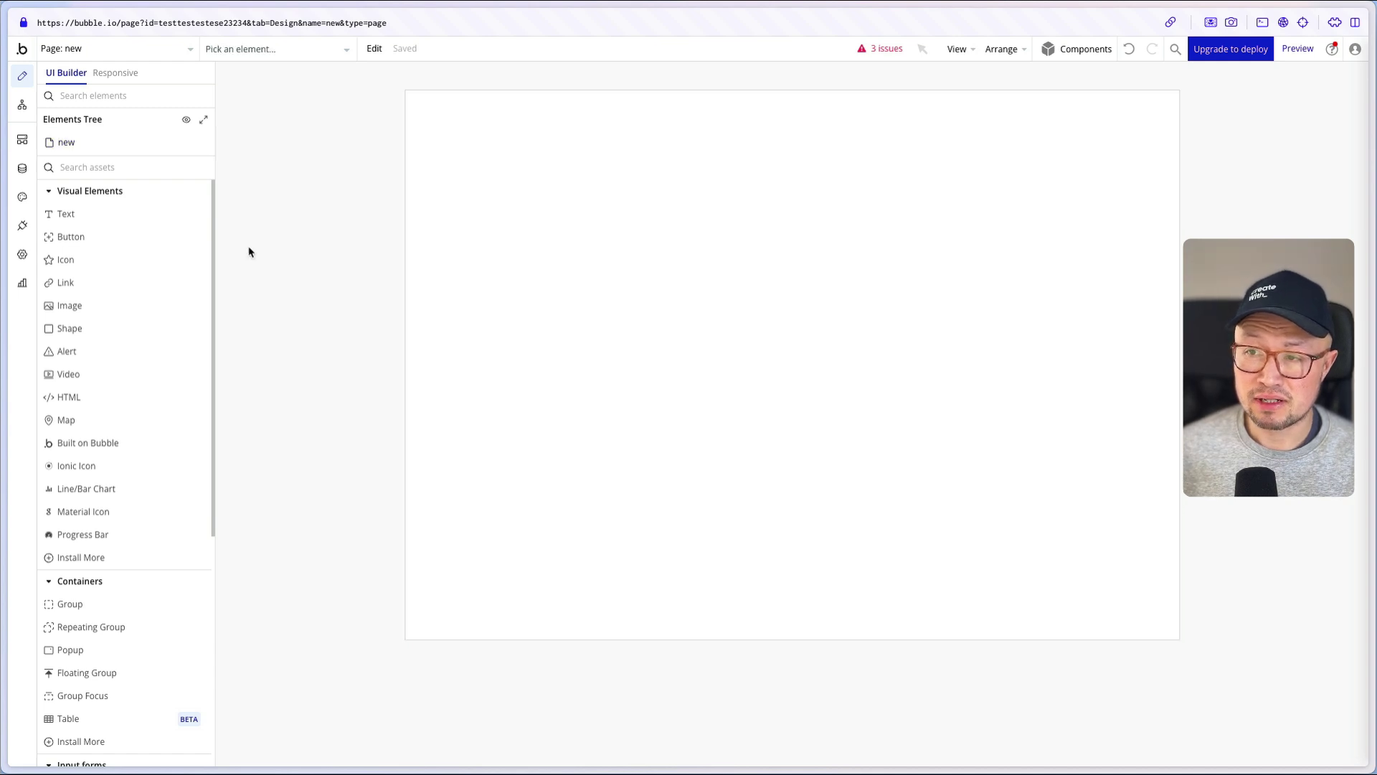
double_click(707, 166)
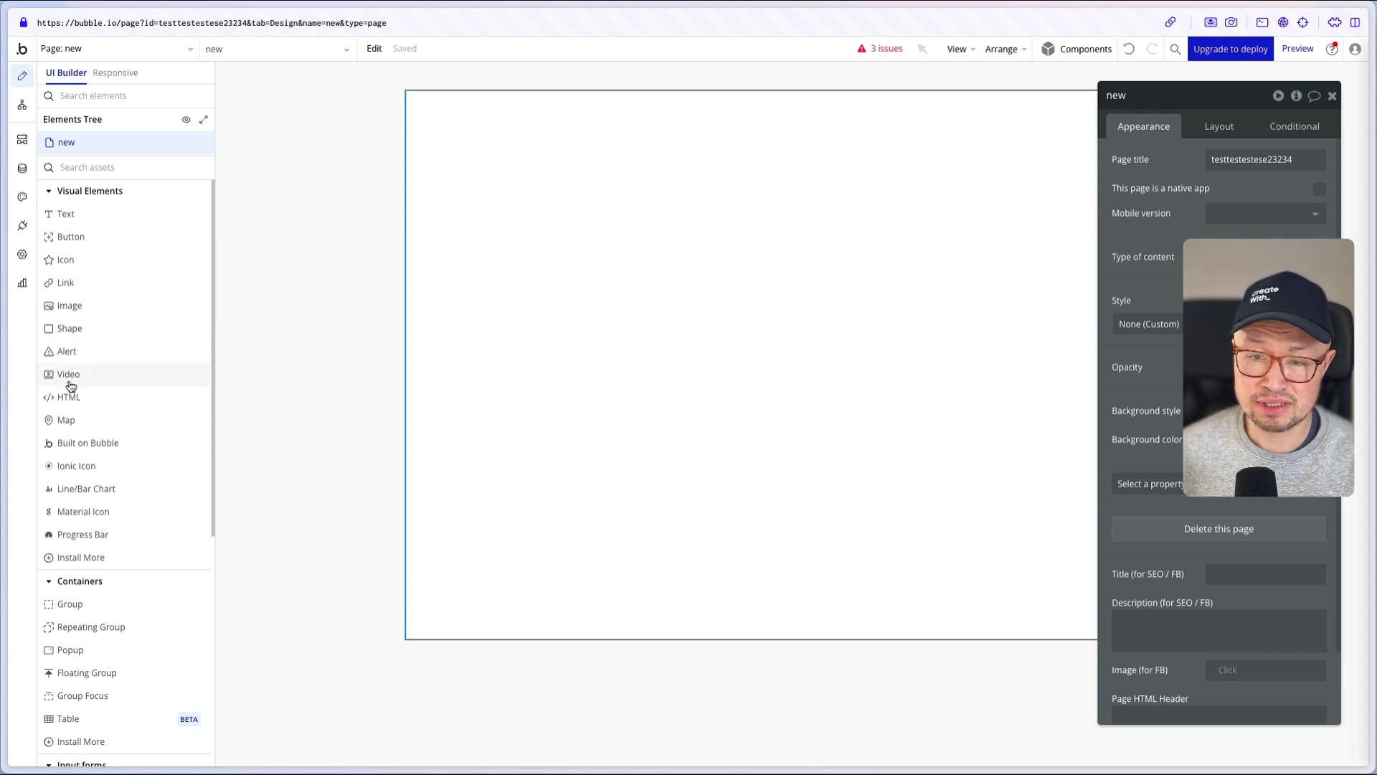
scroll(107, 423, down, 3)
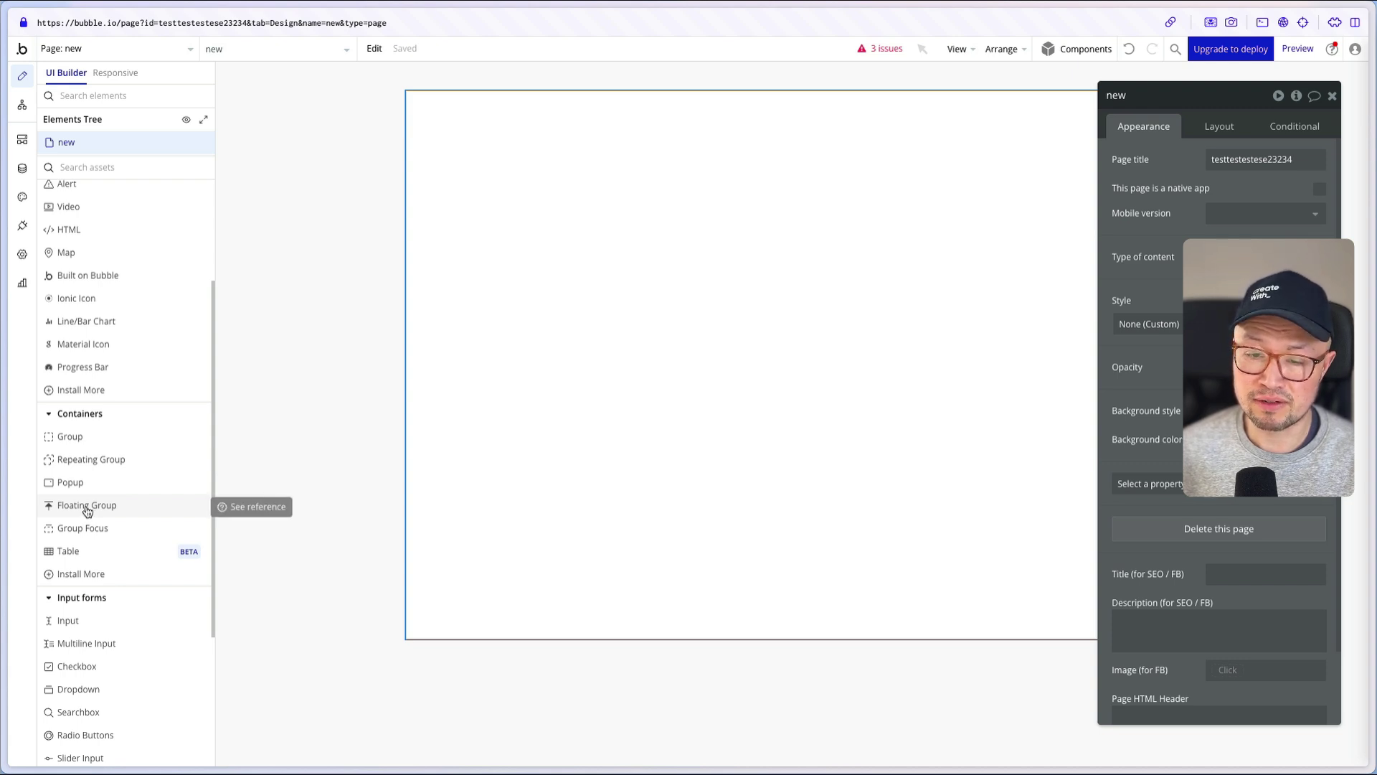
scroll(155, 412, down, 3)
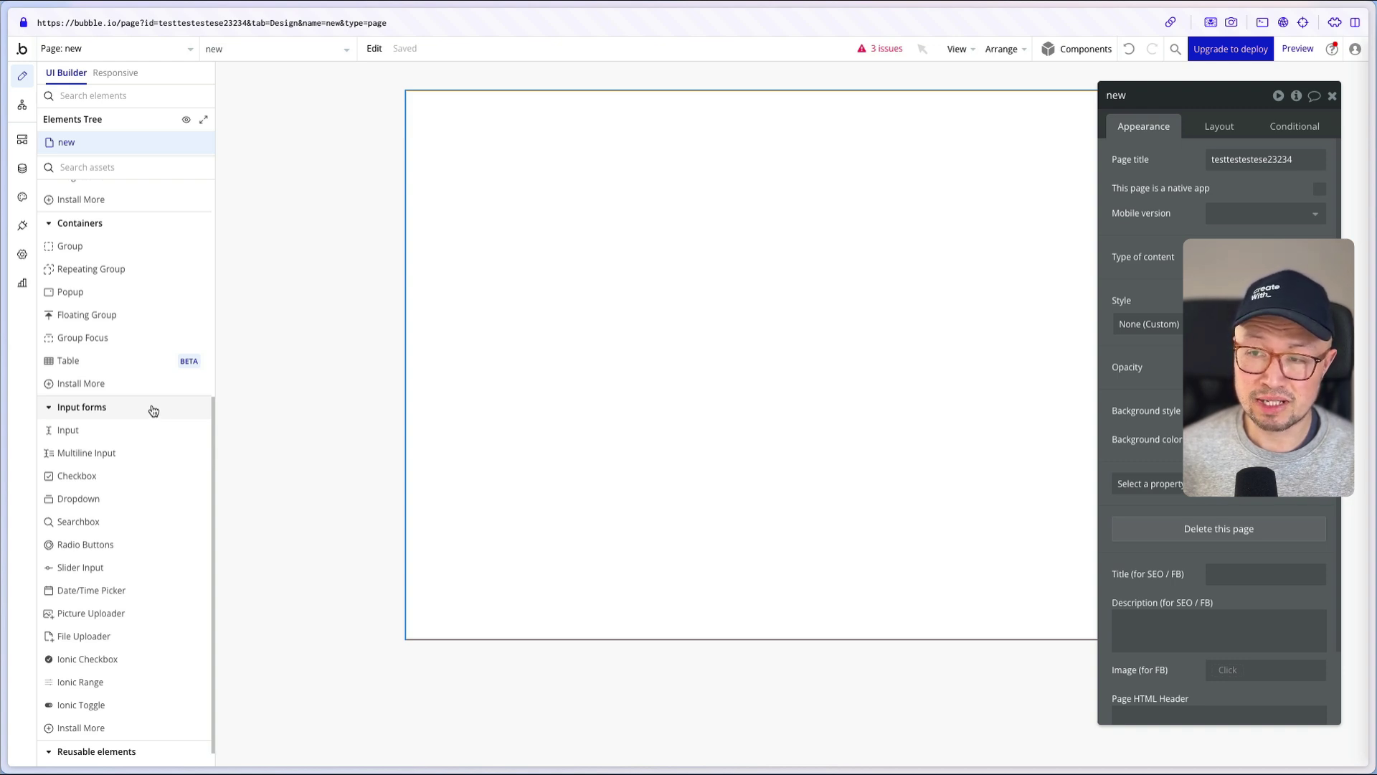
- Place a text input, a multiline input and a checkbox, stacked one under another
click(123, 433)
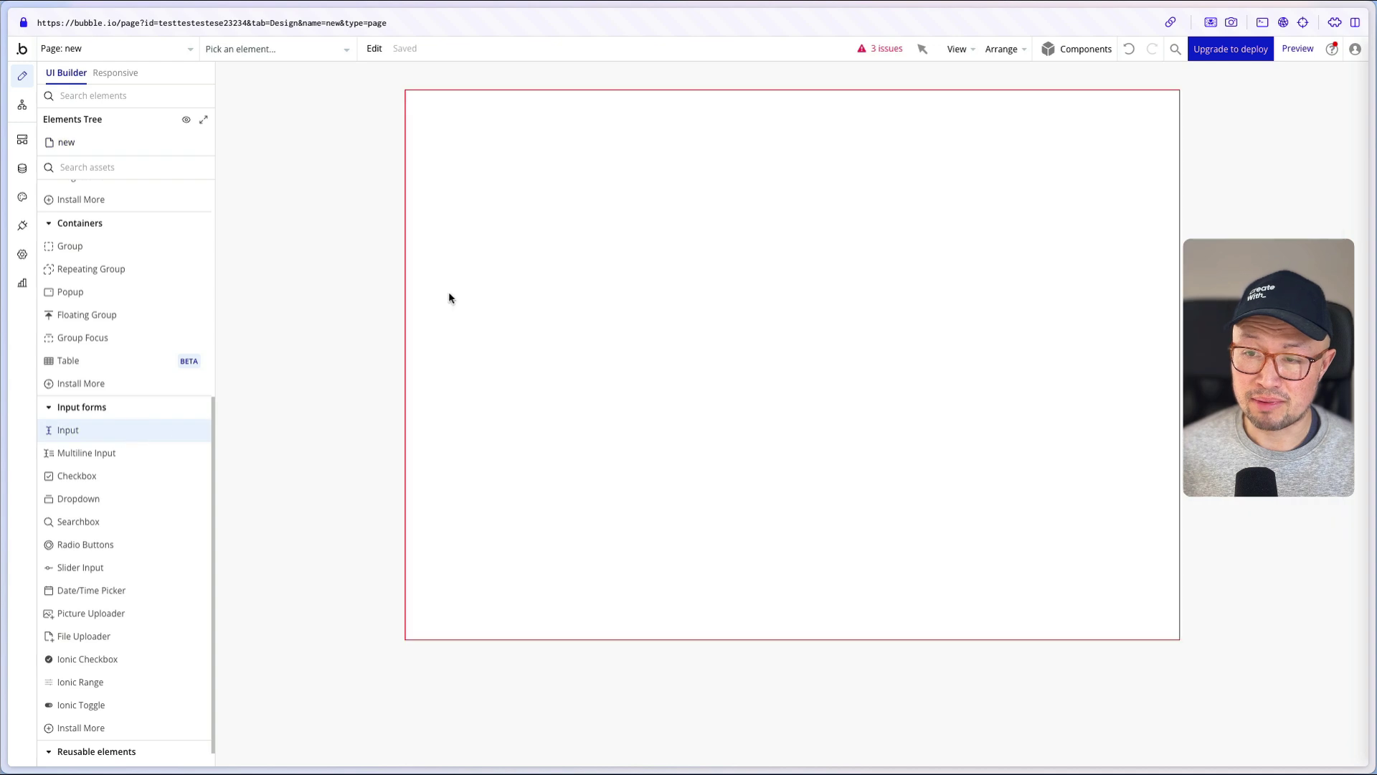
click(577, 267)
click(133, 498)
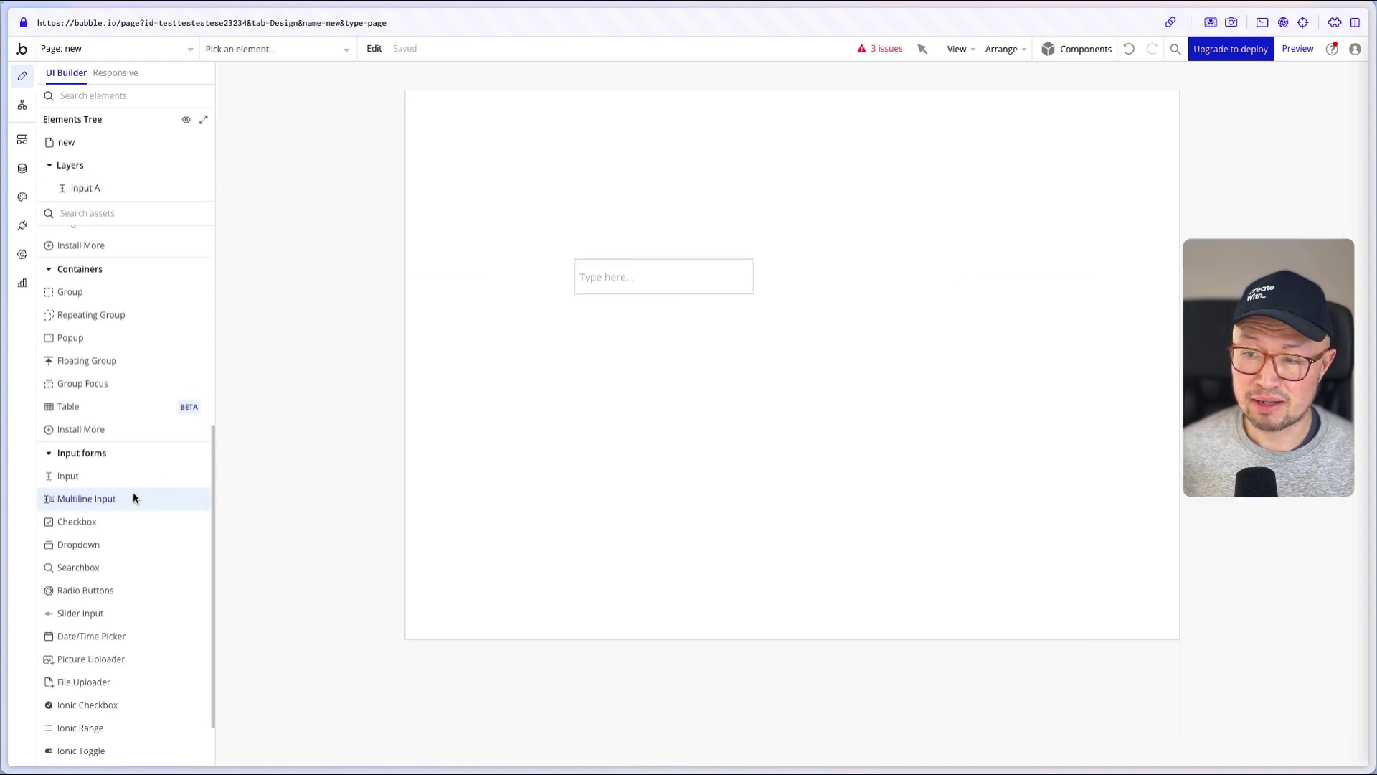
click(589, 359)
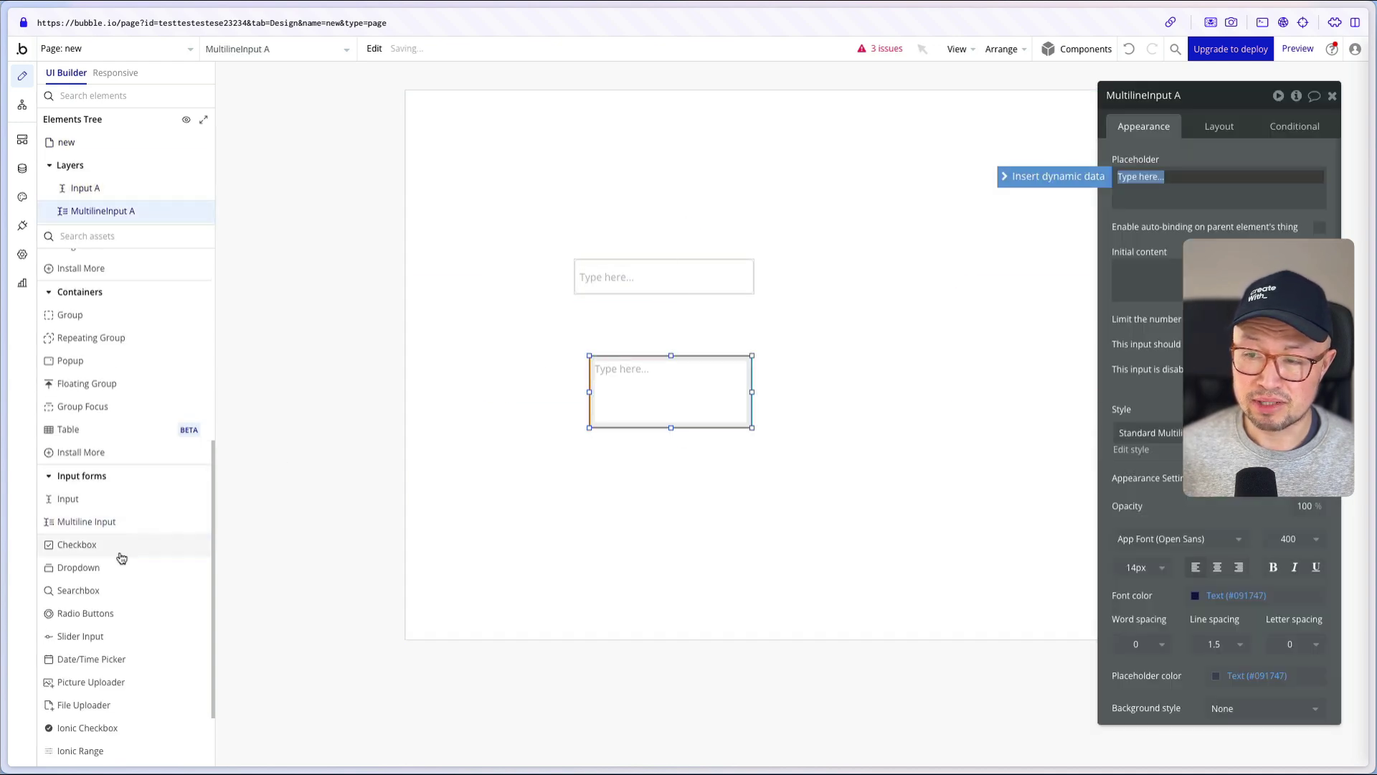
click(117, 548)
click(597, 456)
drag(636, 374, 618, 329)
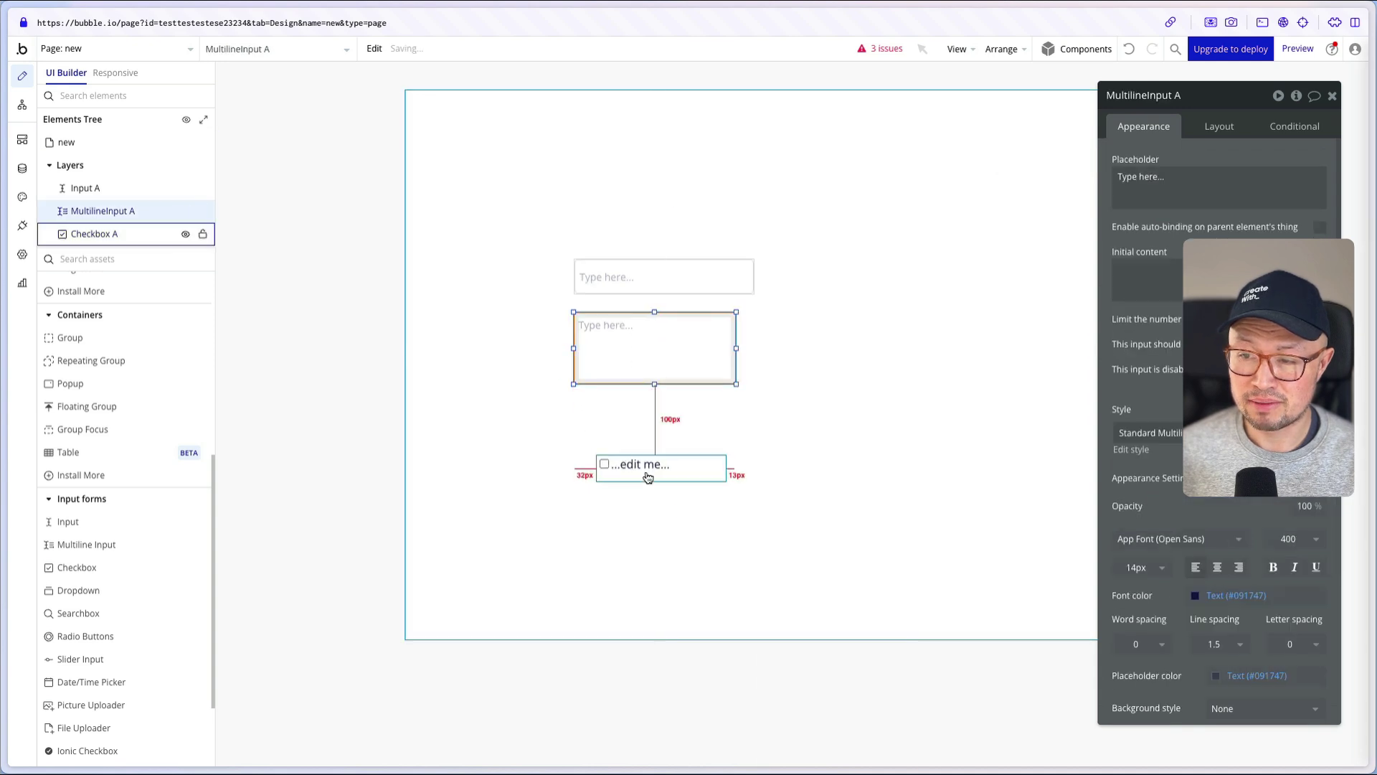
drag(645, 476, 623, 421)
click(614, 497)
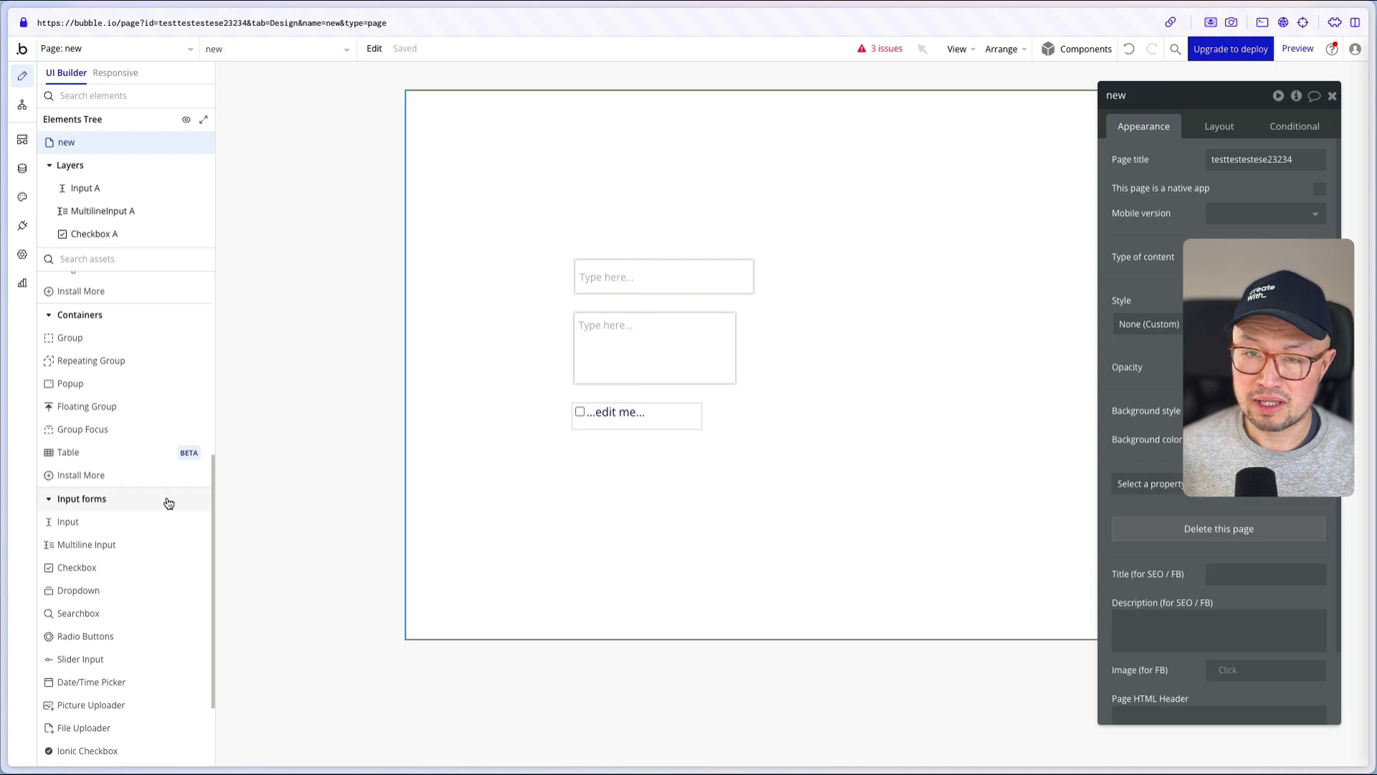
- Add a button labelled 'Save' below the checkbox and create its click workflow
scroll(169, 501, up, 5)
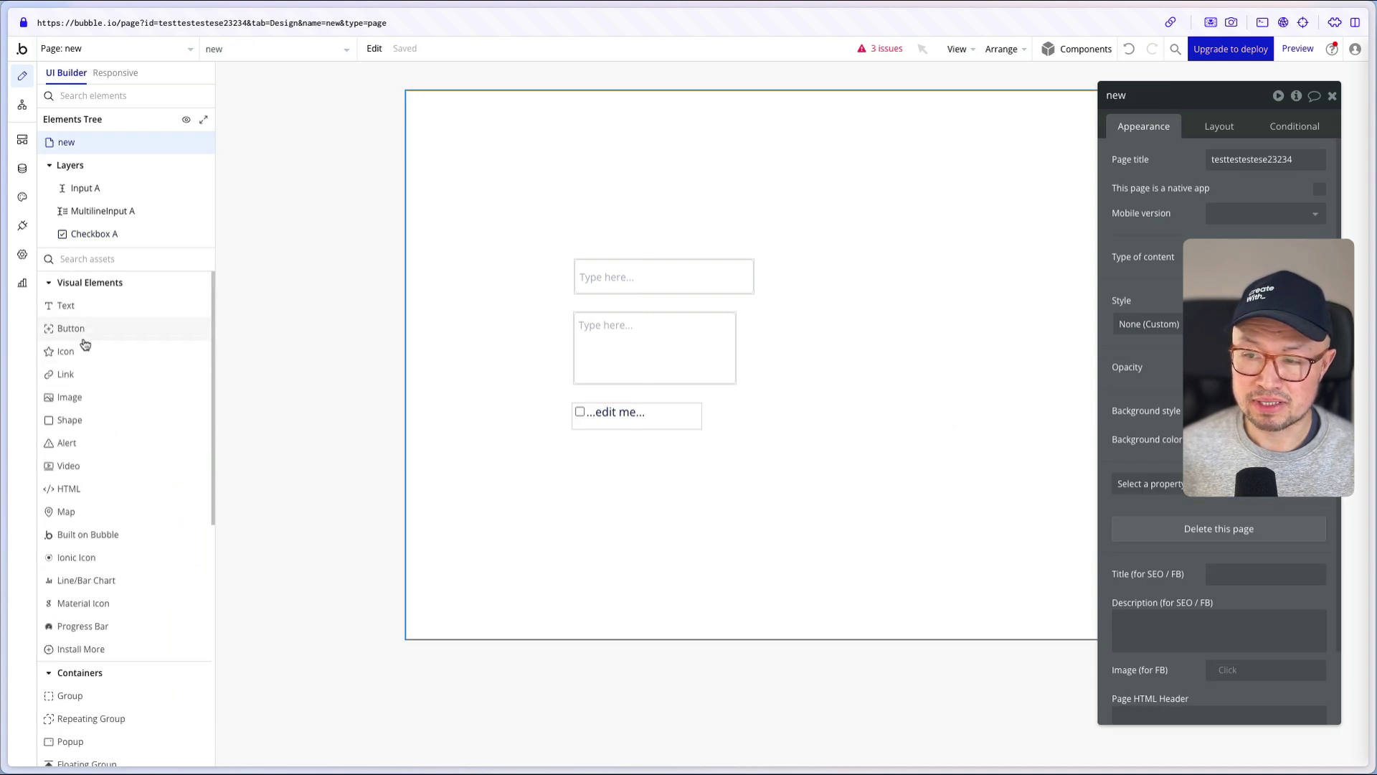
click(83, 330)
click(573, 444)
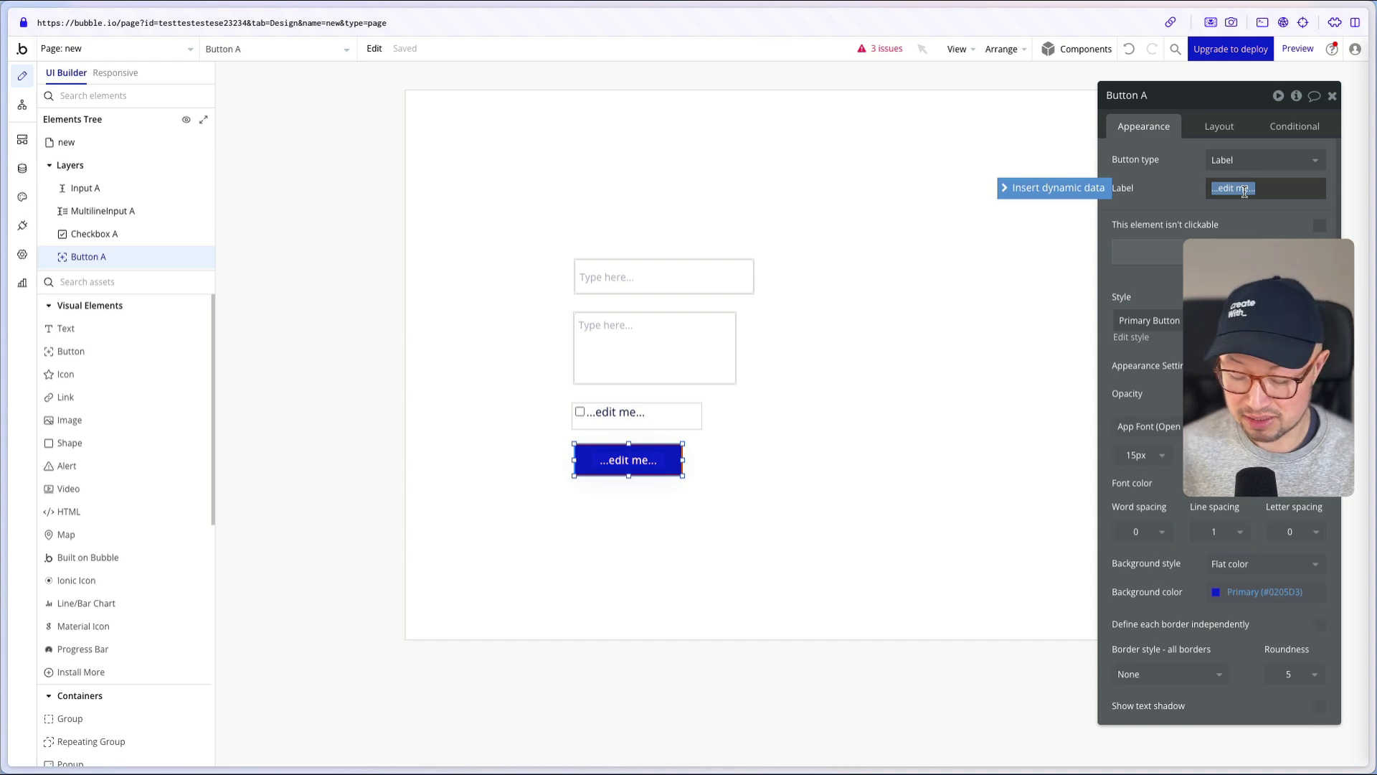
text(Save)
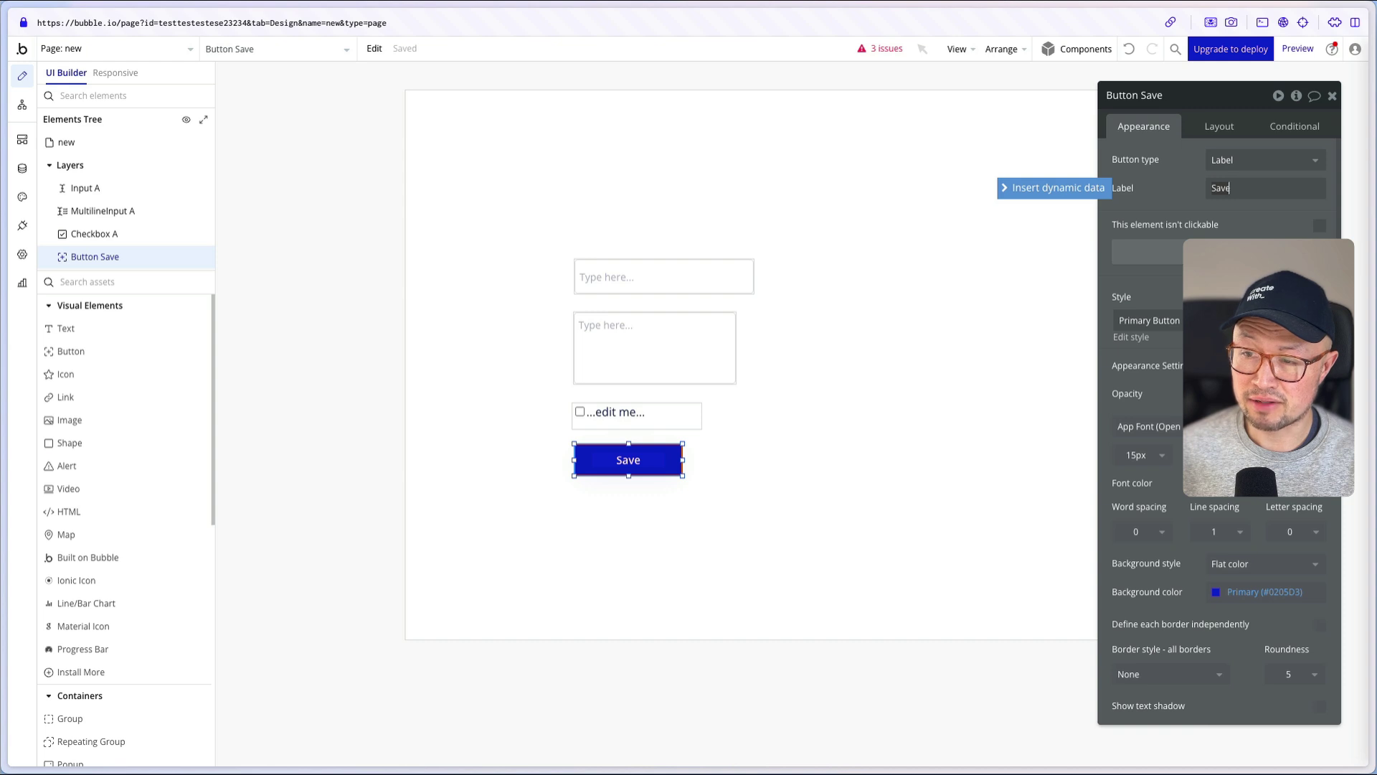
click(1218, 252)
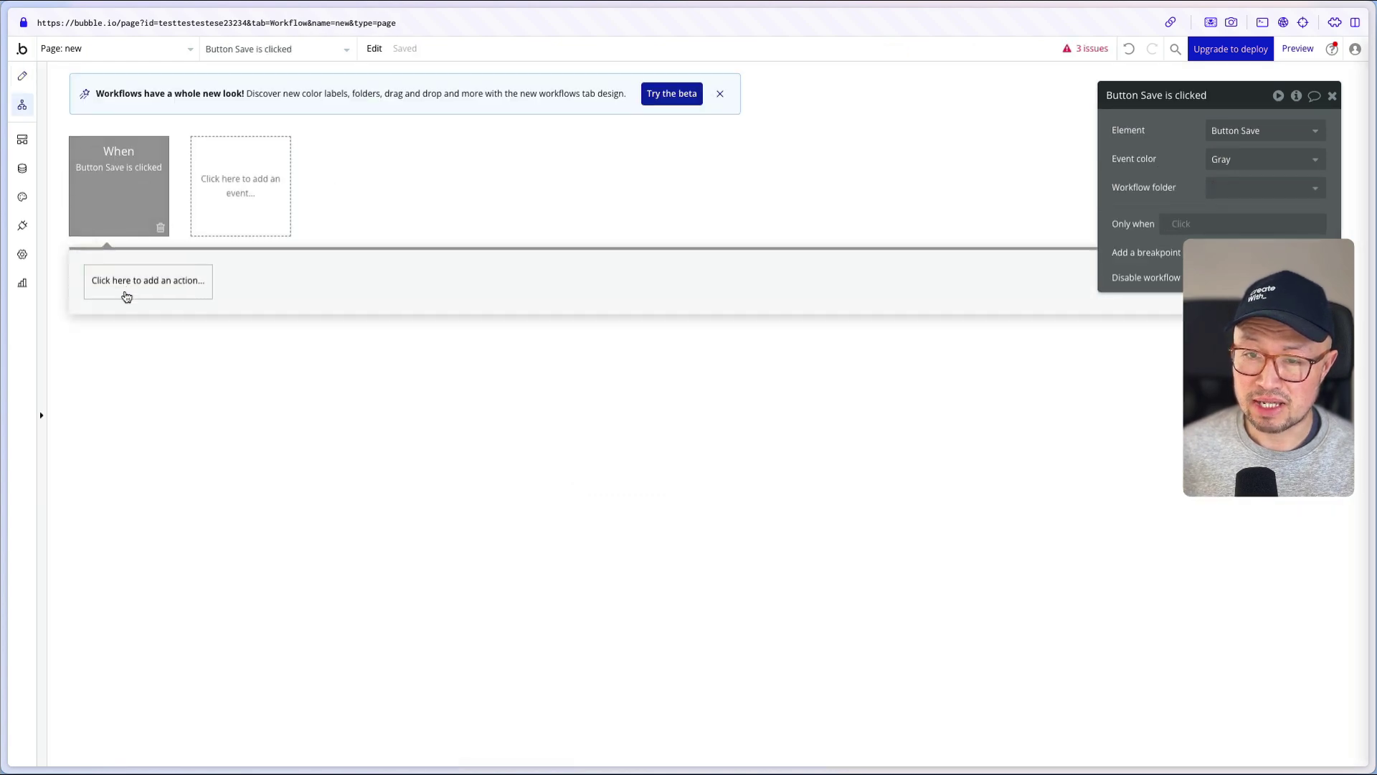
- Open the Save event's action list and browse the Account, Navigation, Data, Payment and Analytics categories
click(126, 296)
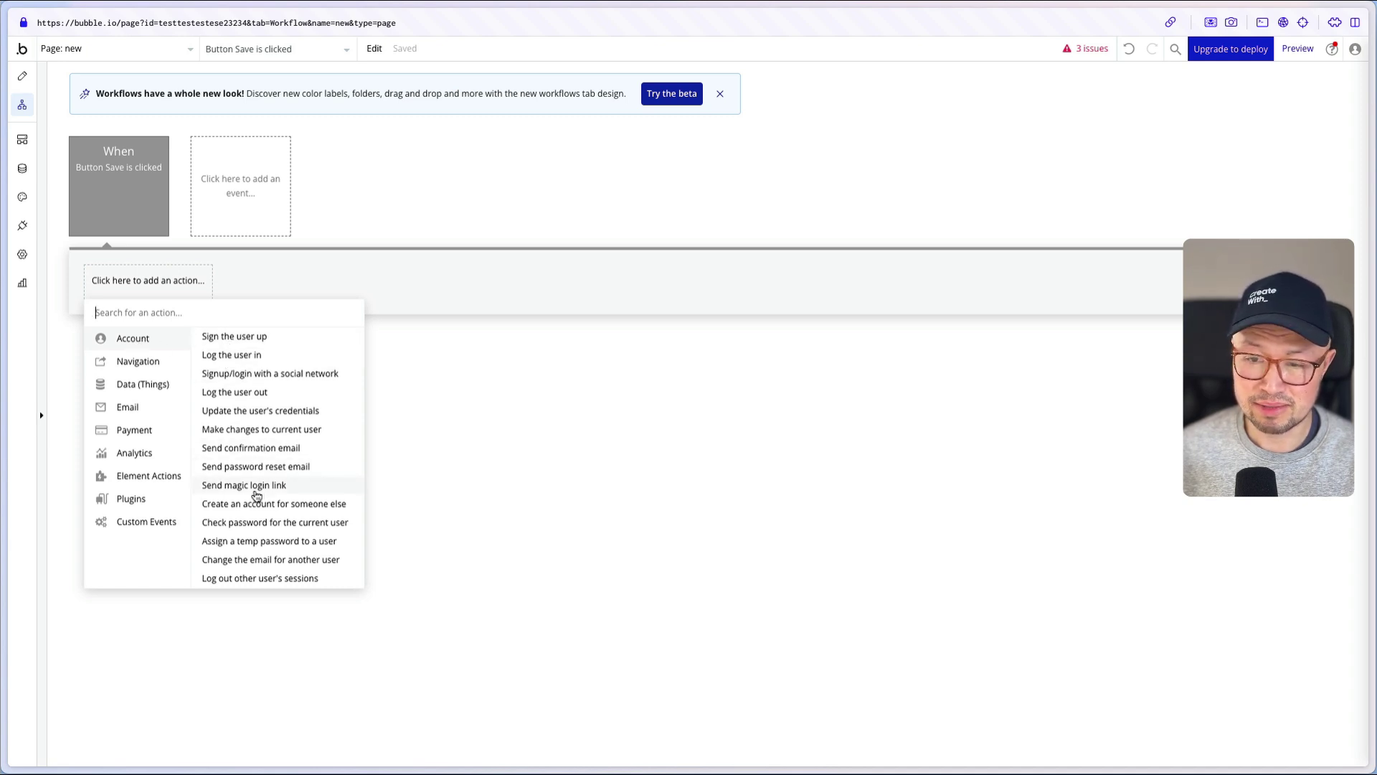
mouse_move(135, 361)
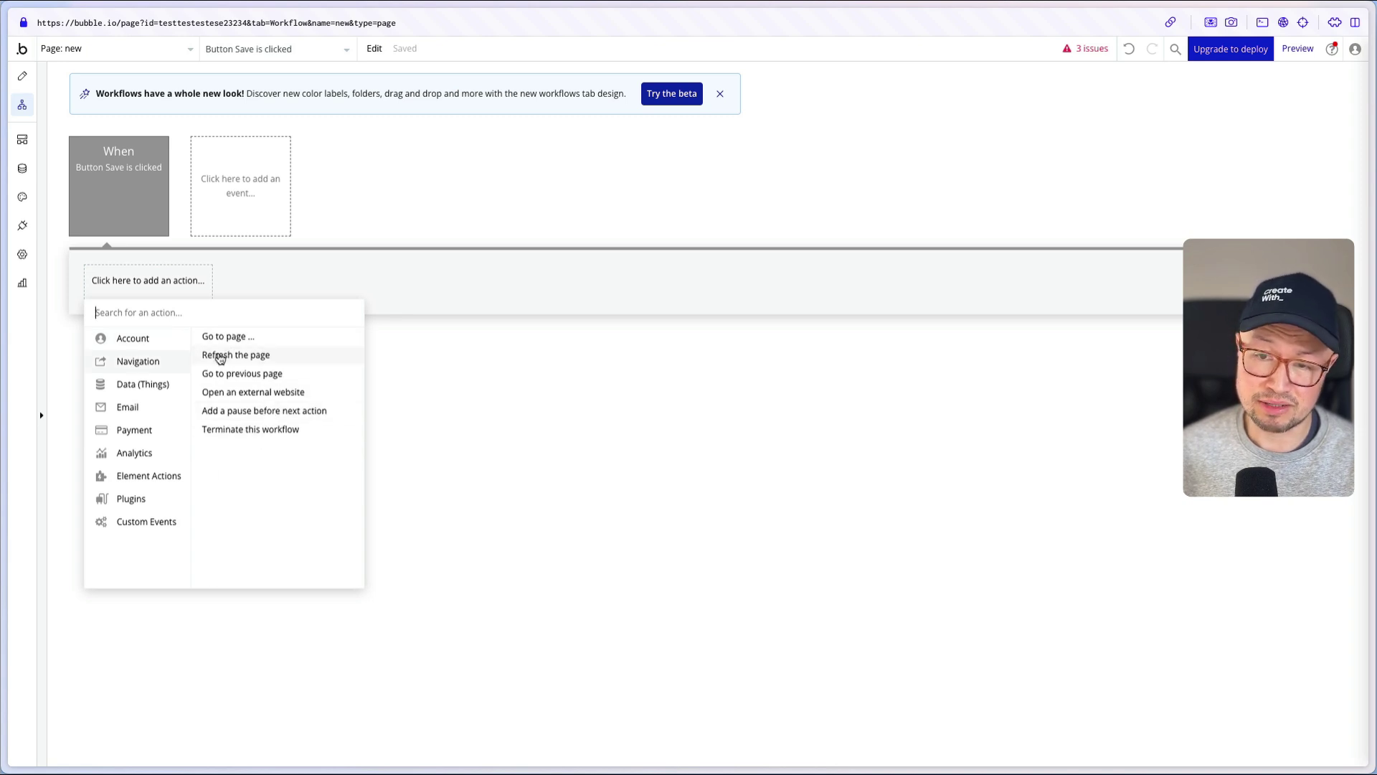
mouse_move(158, 388)
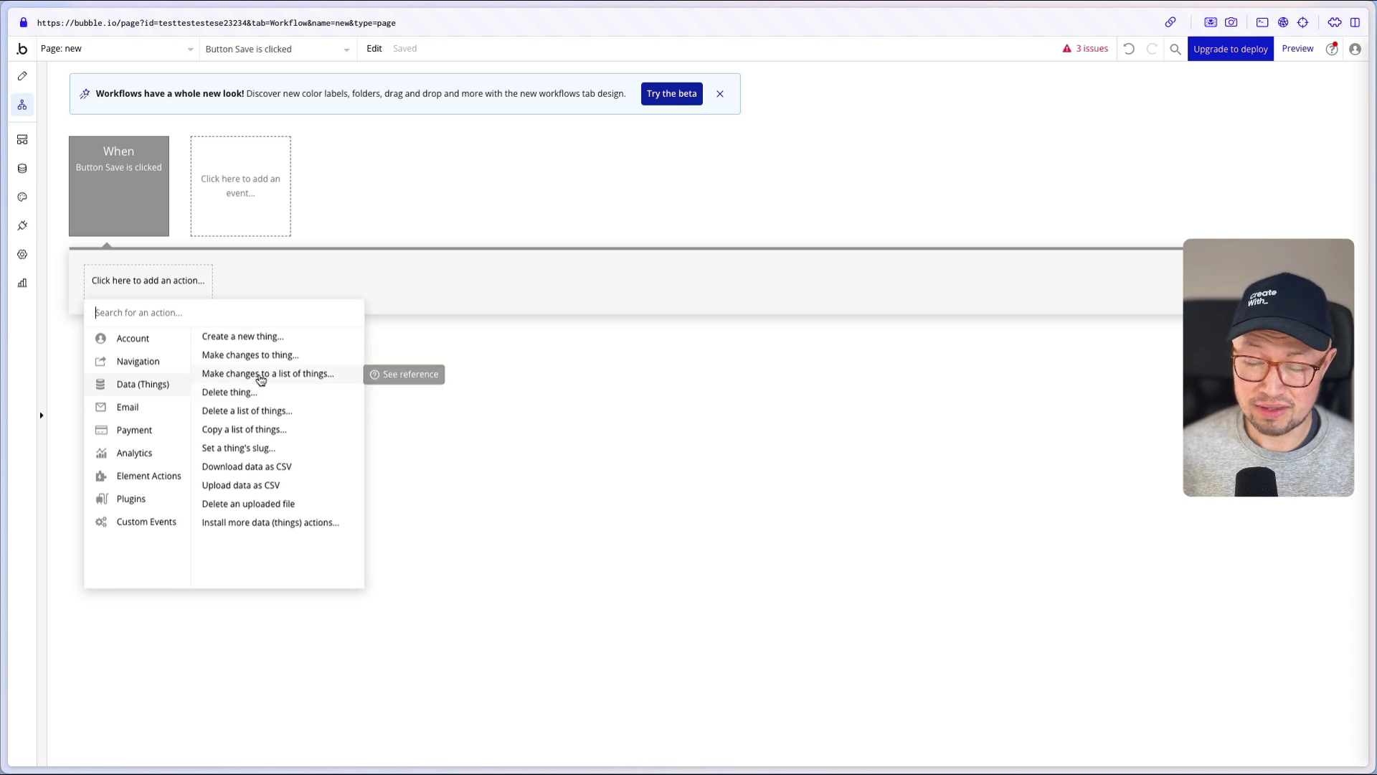
mouse_move(139, 416)
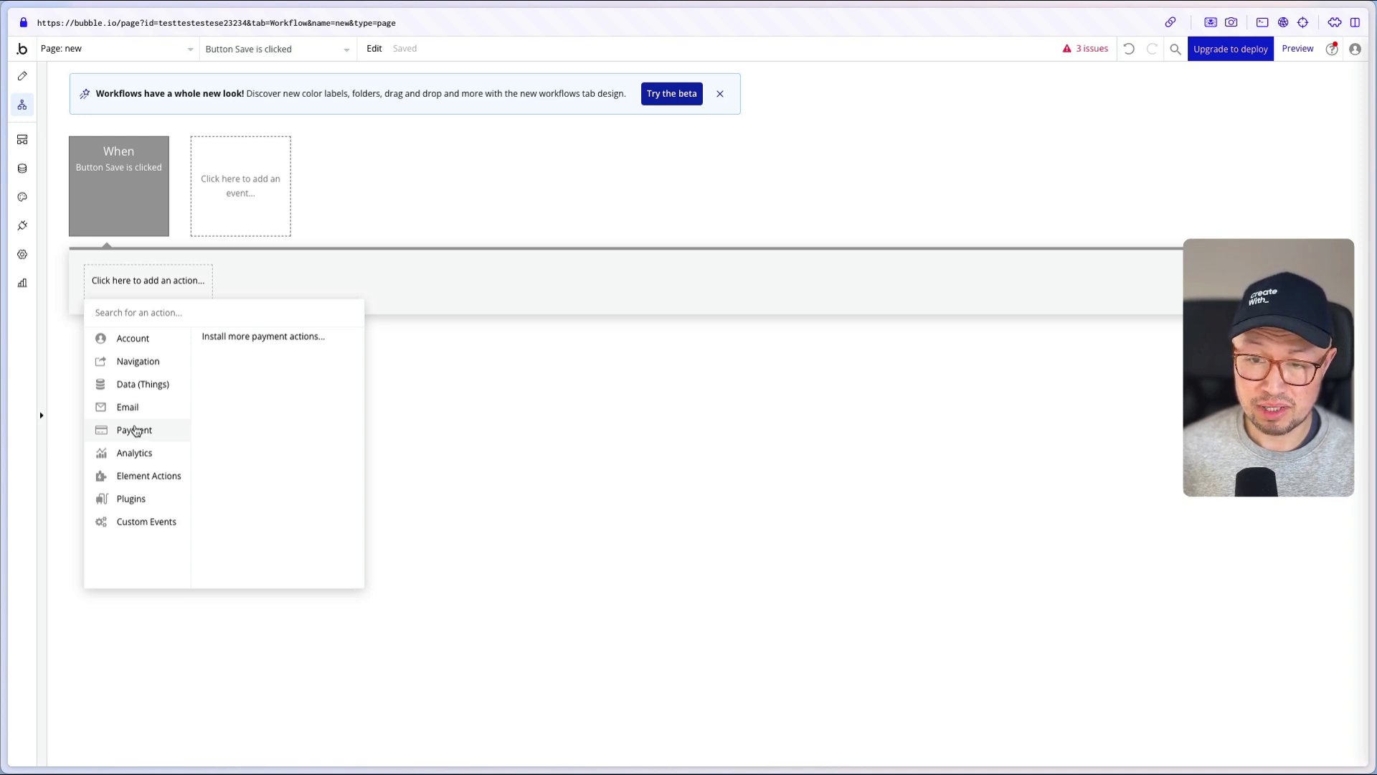
mouse_move(136, 453)
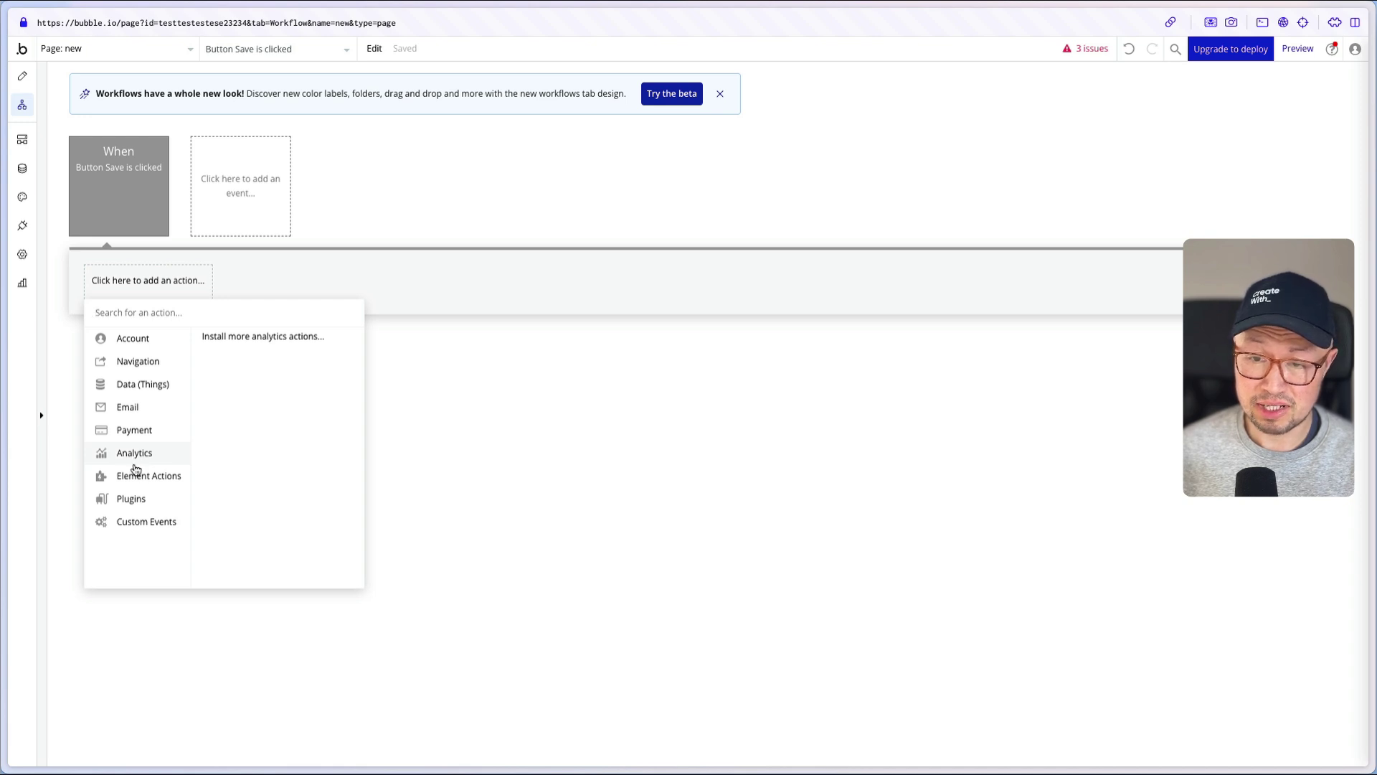
mouse_move(131, 485)
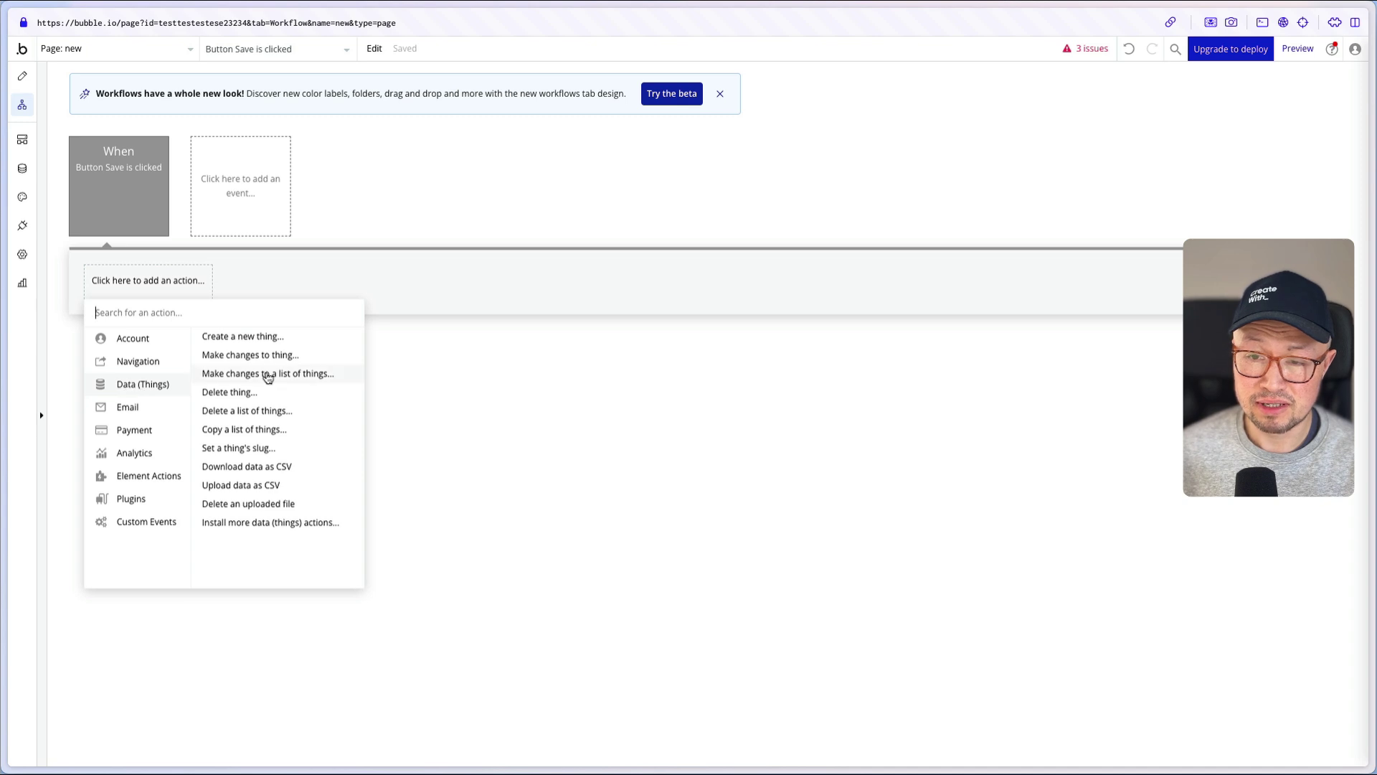
- Add a Create a new thing action using a new data type named 'Responses'
click(251, 339)
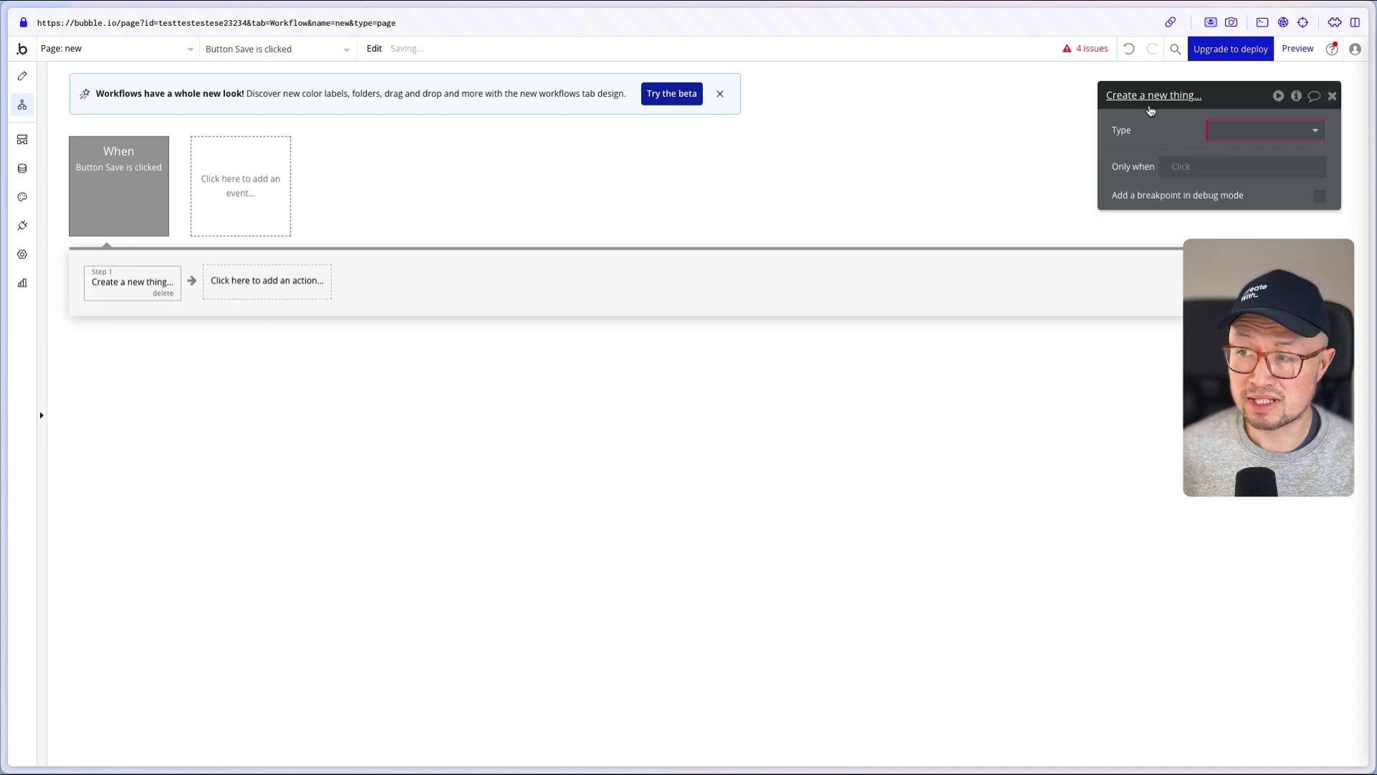
drag(1145, 149, 208, 399)
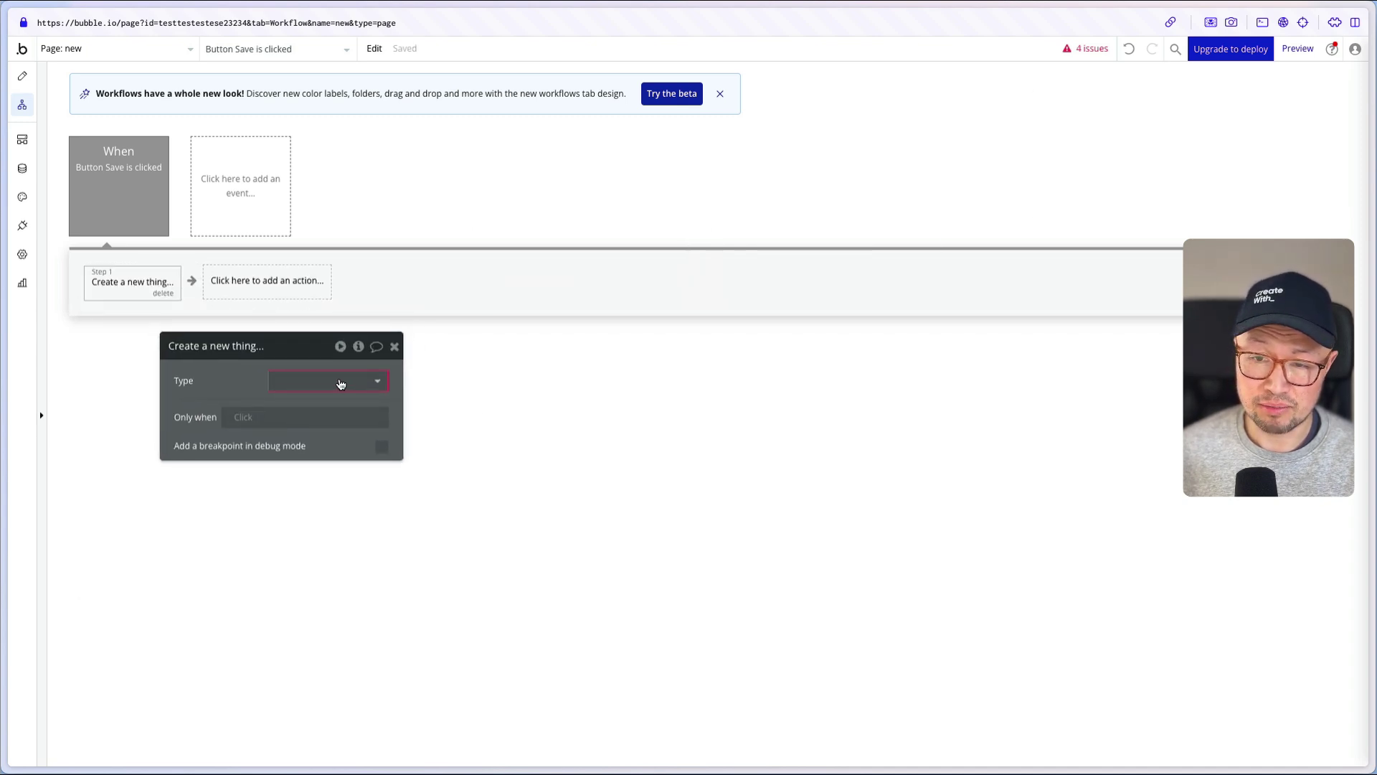
click(337, 385)
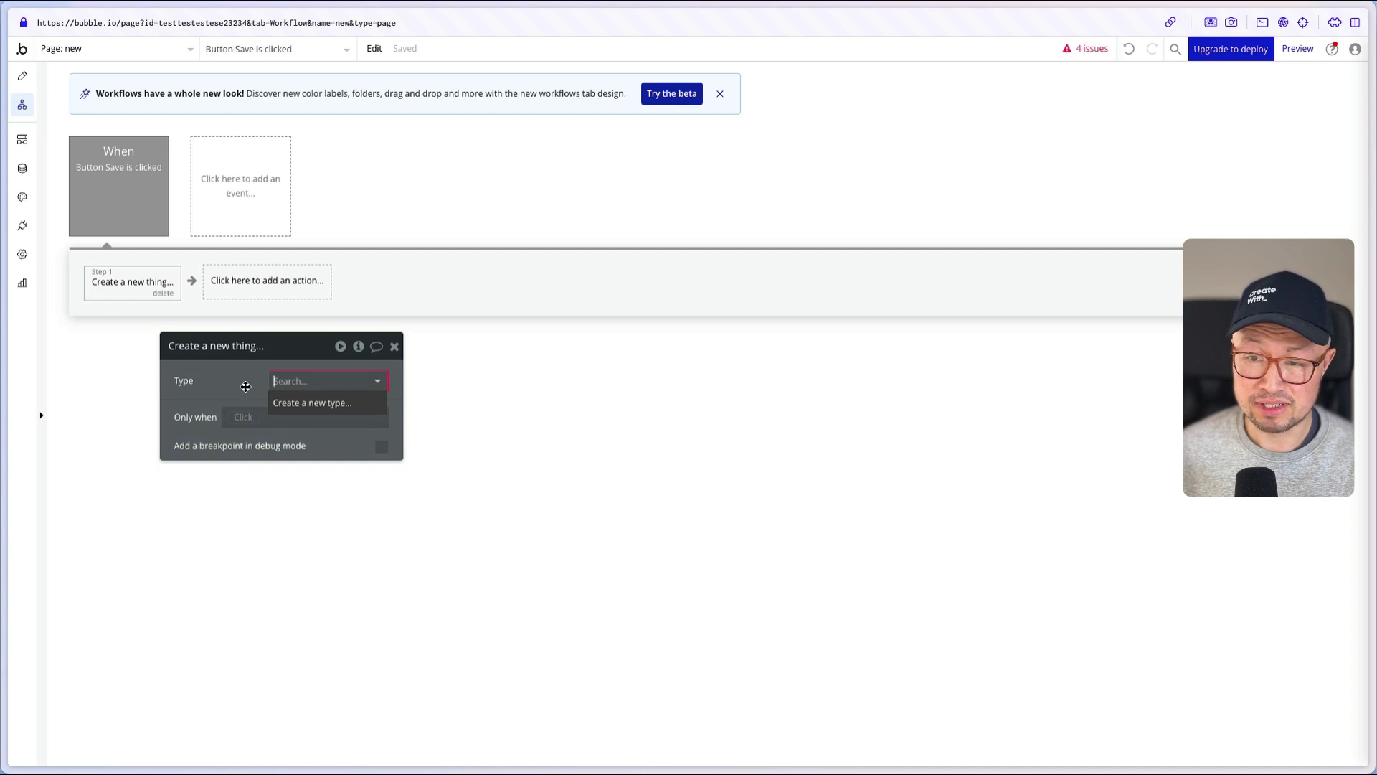
click(320, 404)
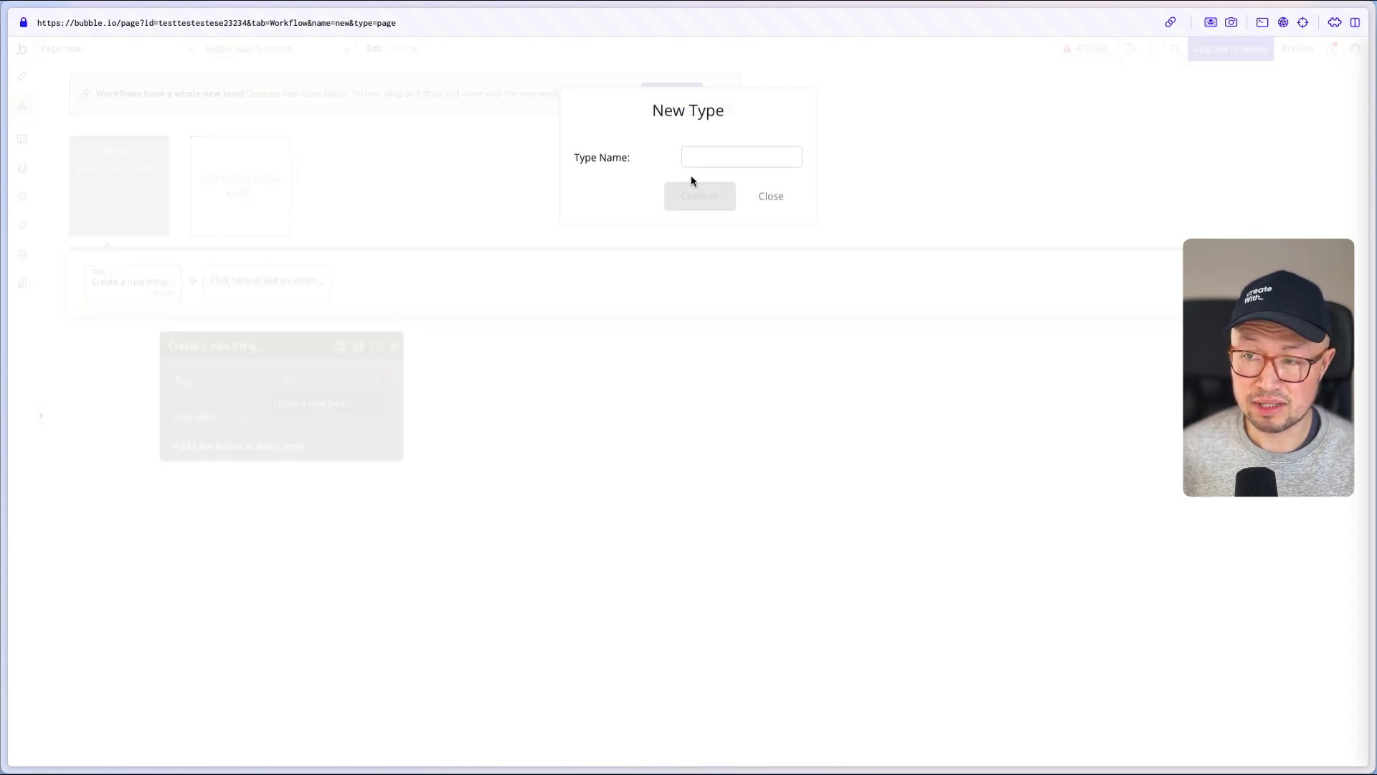
click(715, 162)
text(Responses)
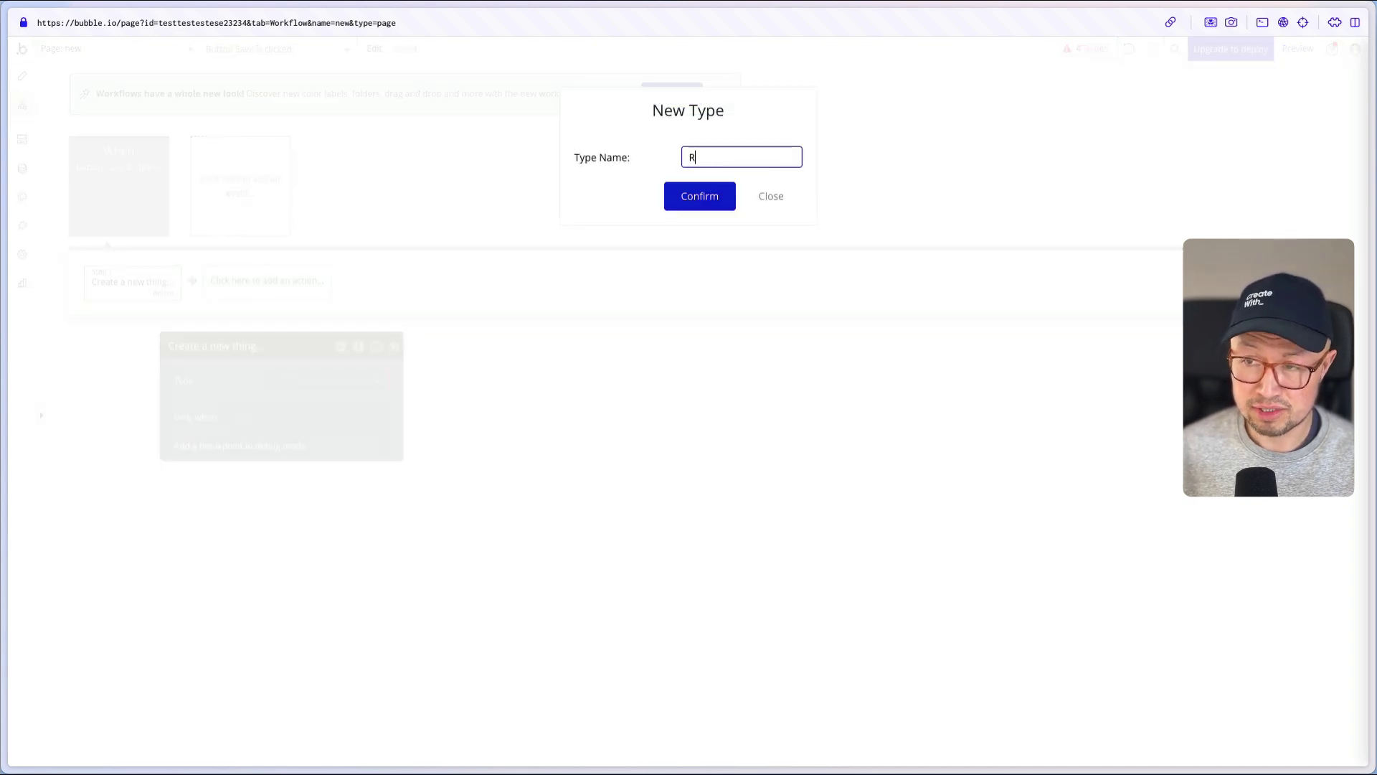
click(701, 196)
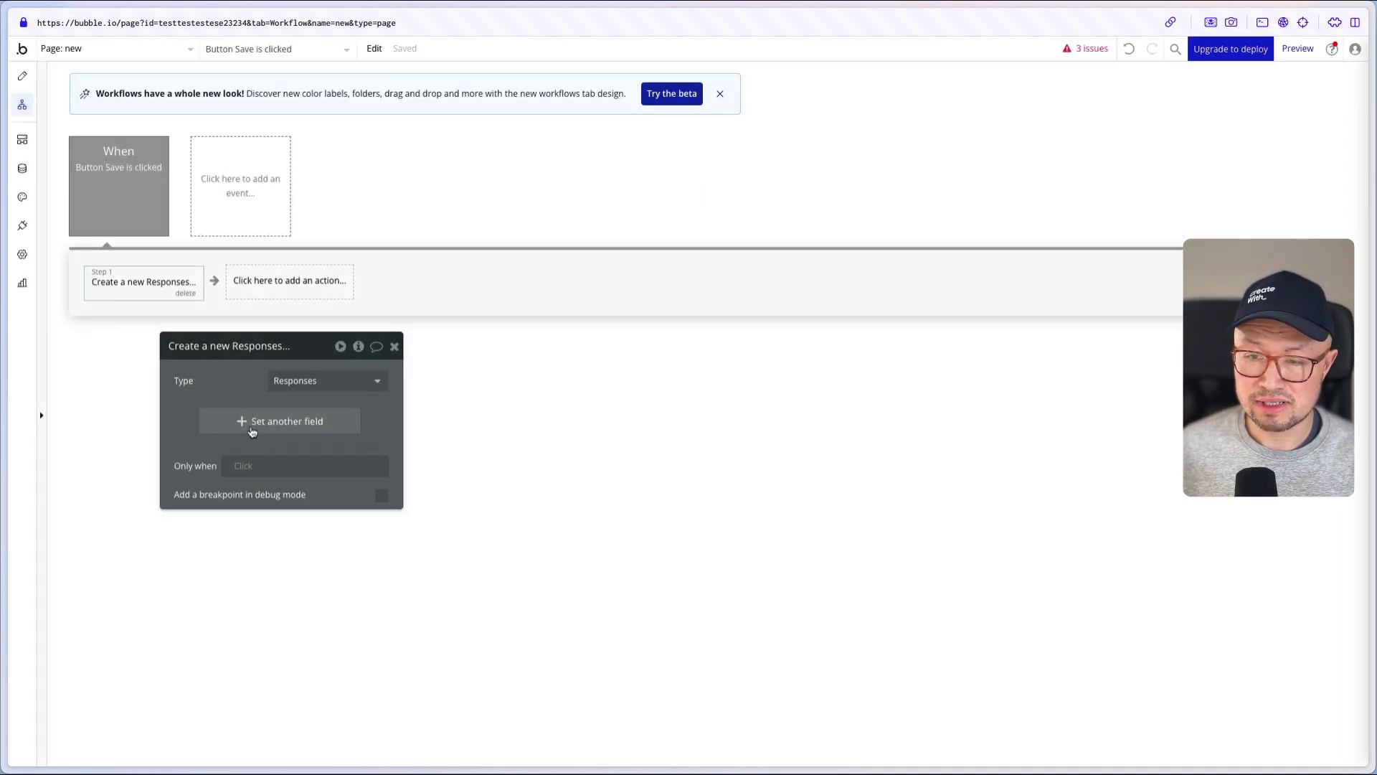
- Create a text field 'Name' on Responses and add it to the action
click(252, 432)
click(196, 419)
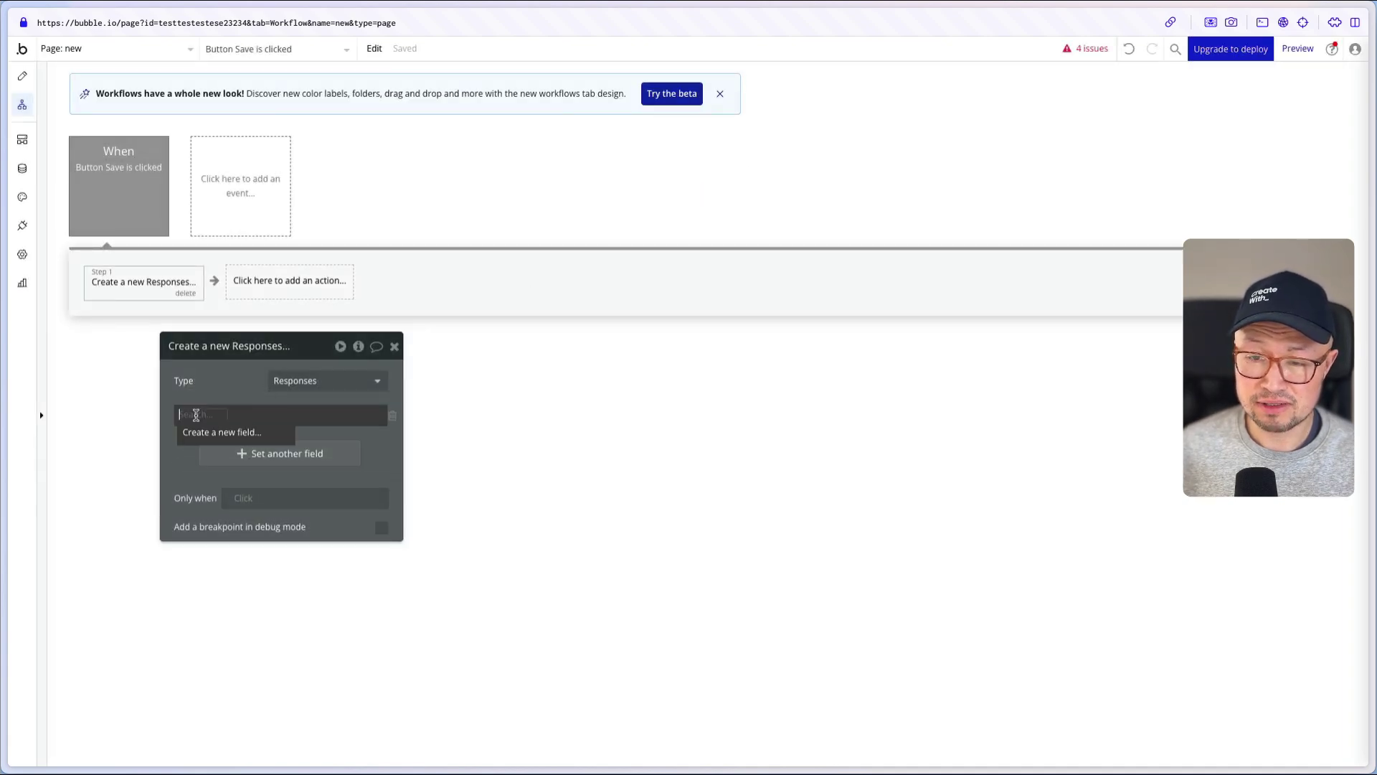
click(214, 440)
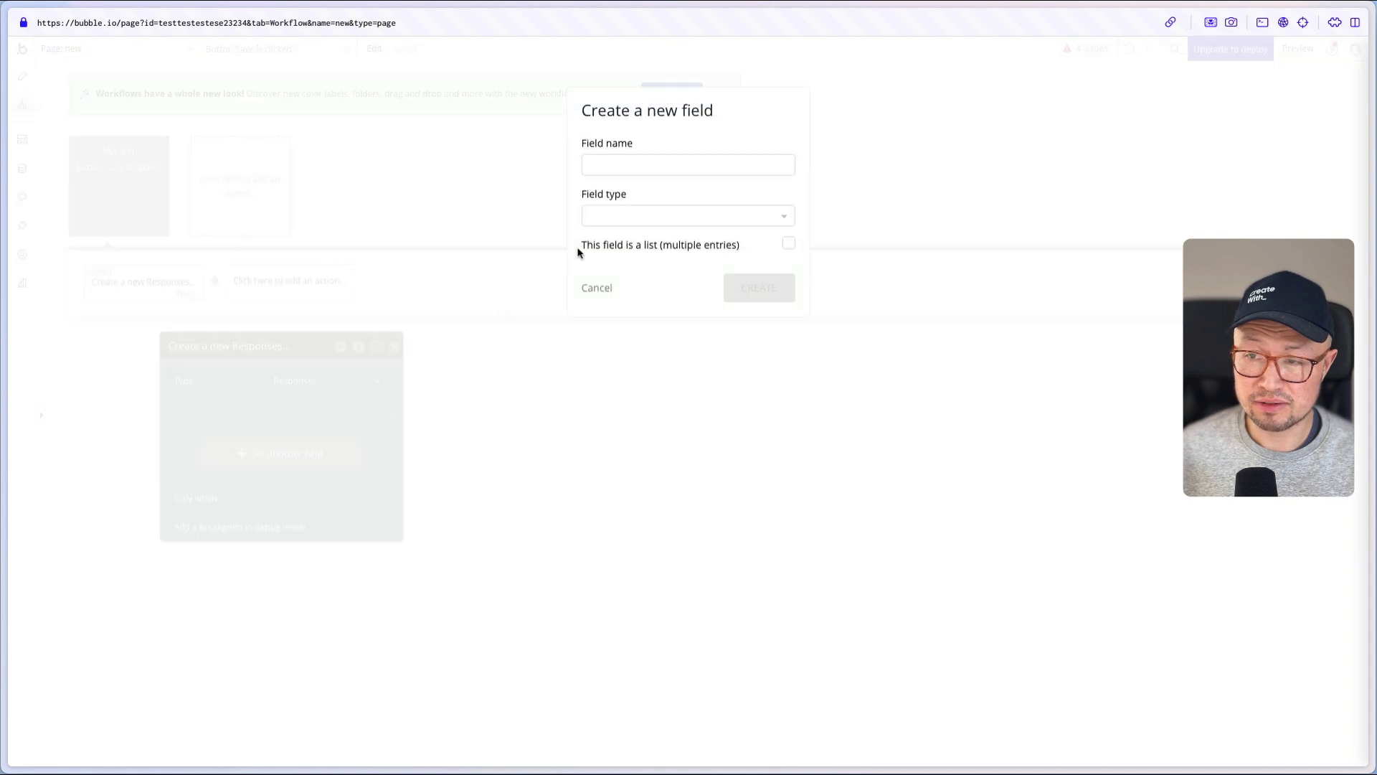
click(596, 170)
text(Name)
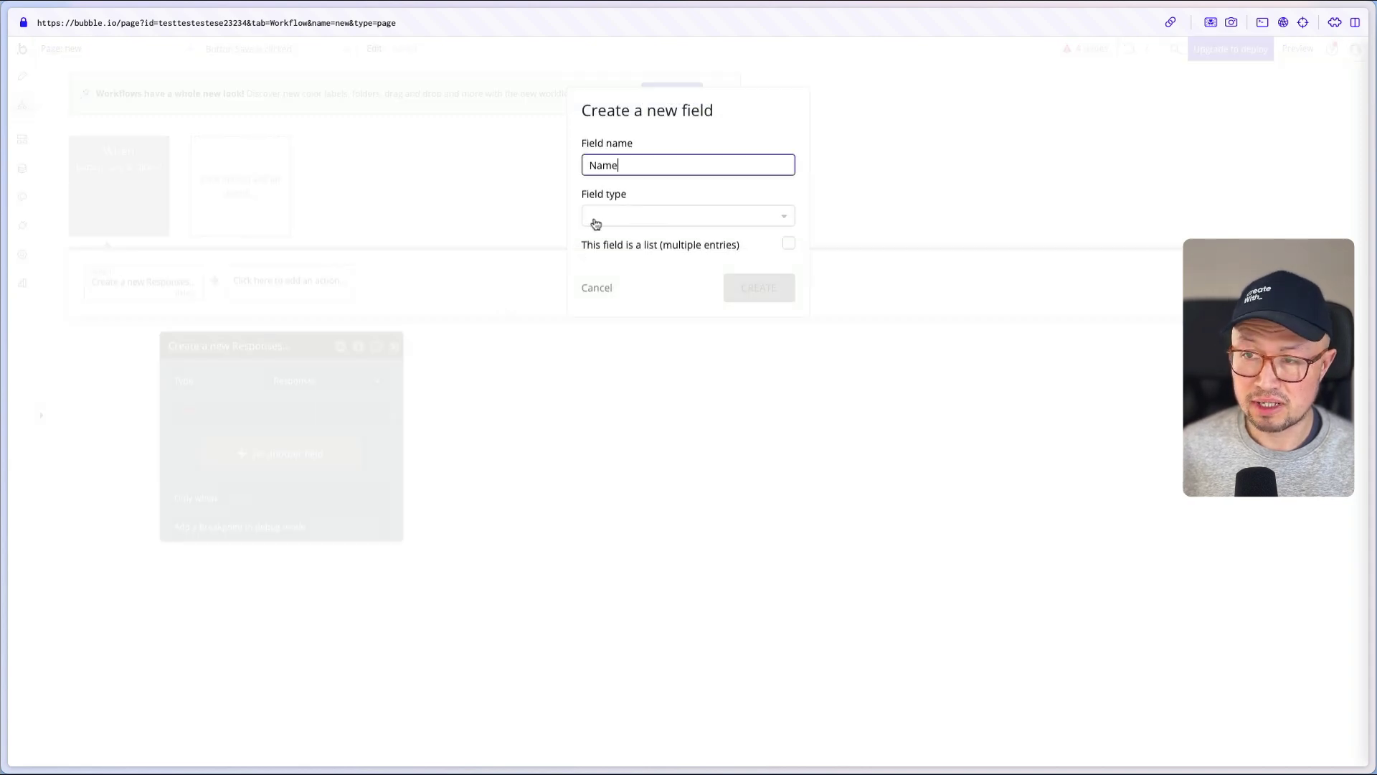
click(594, 218)
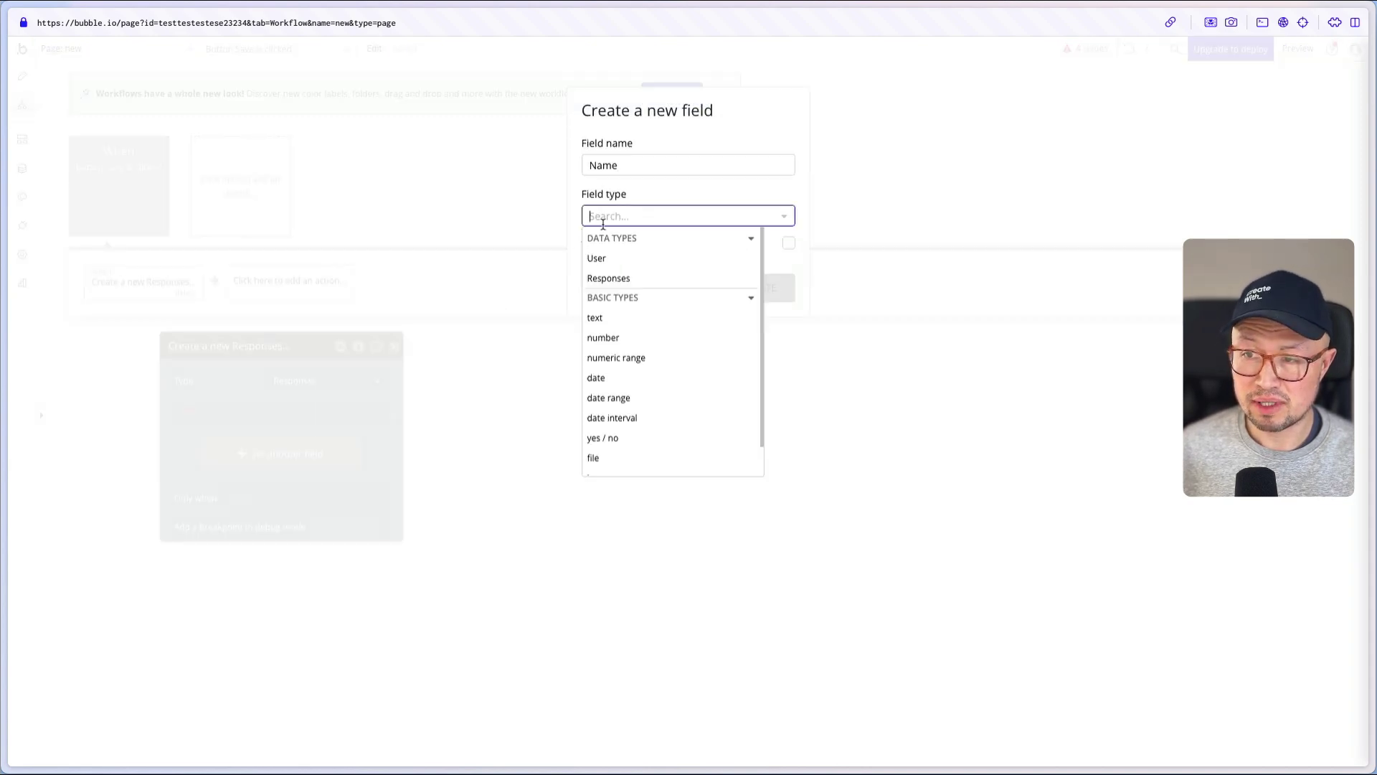
click(611, 318)
click(753, 294)
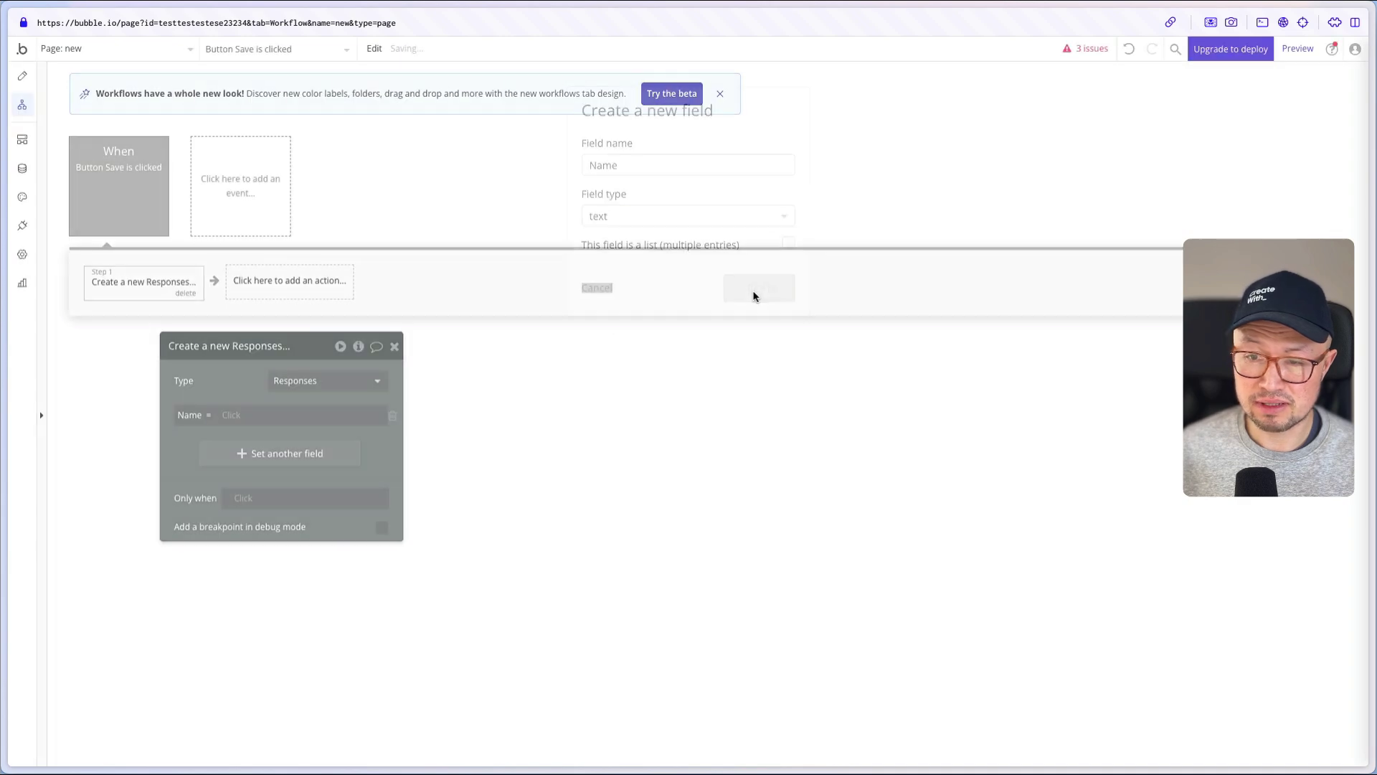
- Create a text field 'Answer' on Responses for the action
click(189, 447)
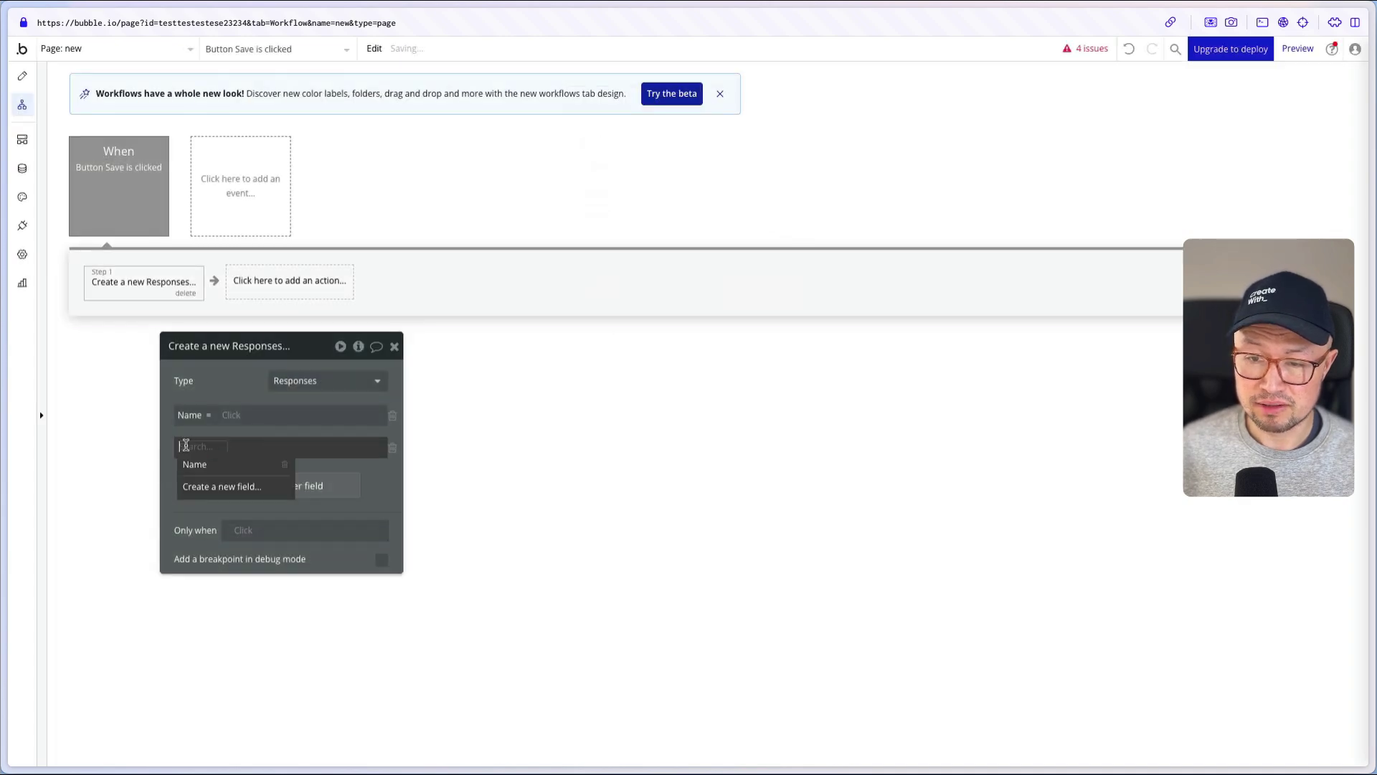
click(227, 488)
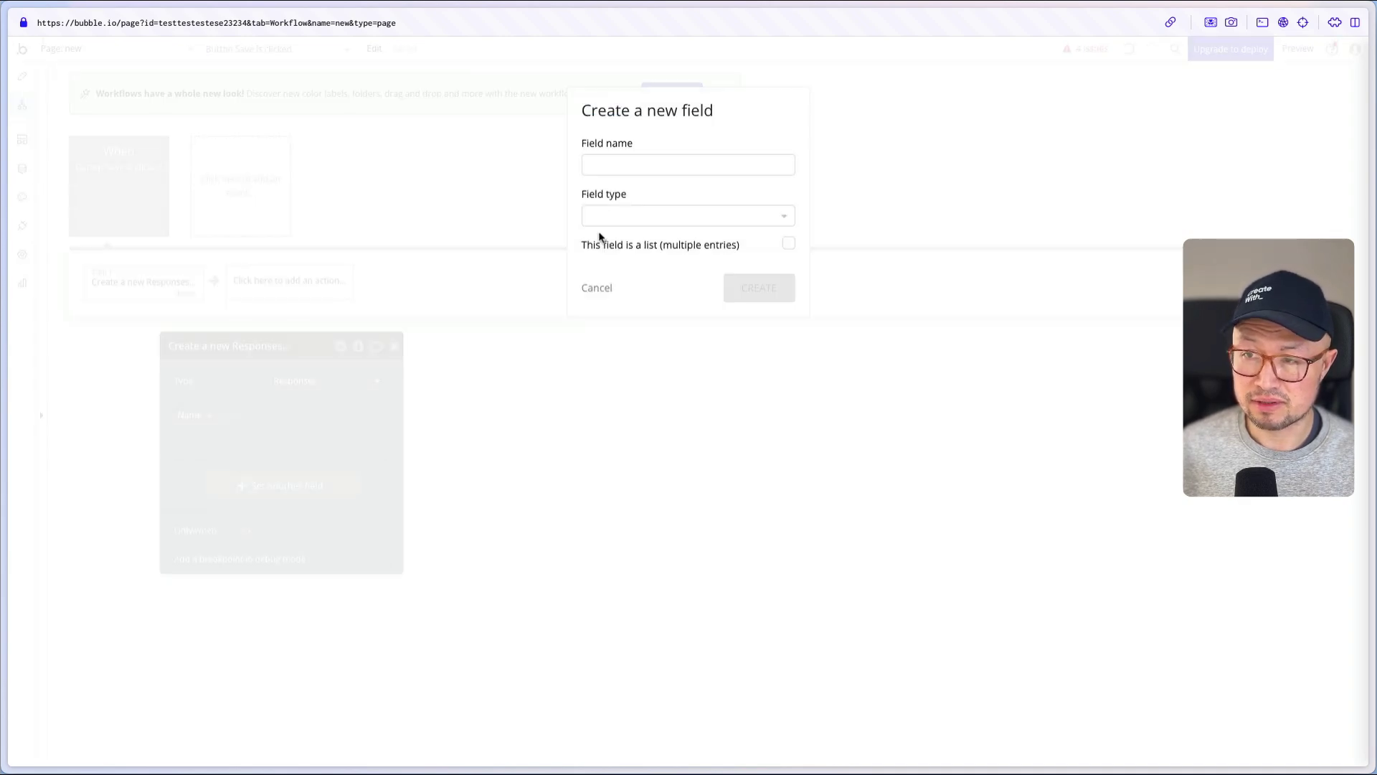
click(613, 166)
text(Answer)
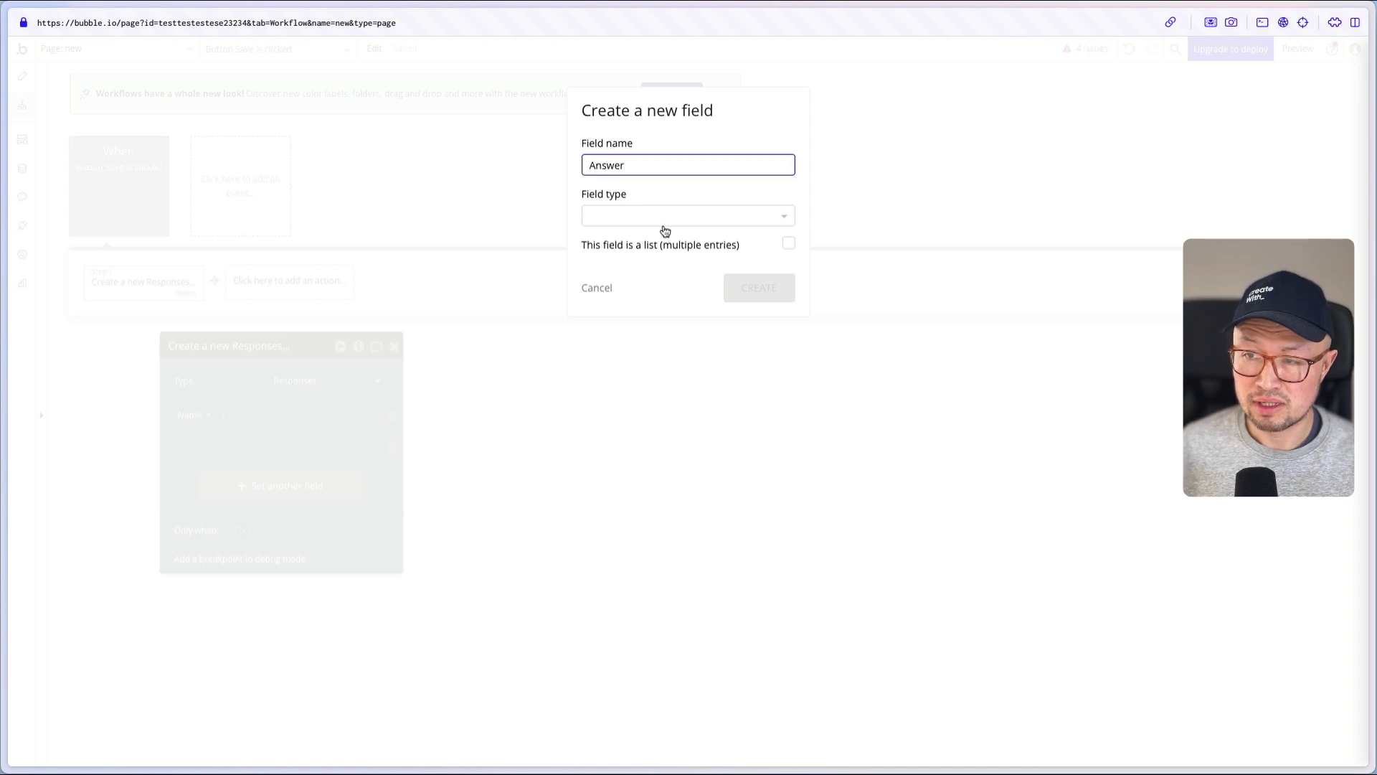
click(661, 223)
click(621, 324)
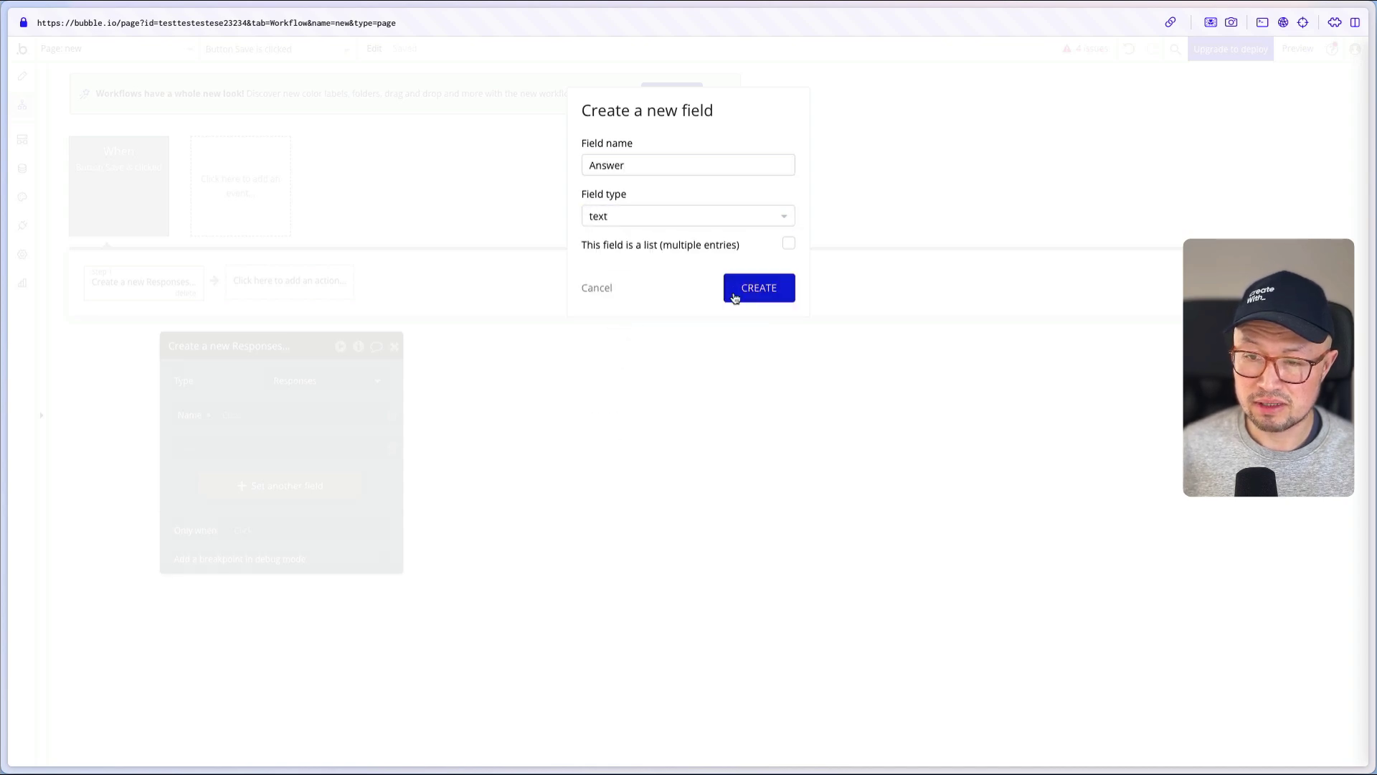
click(735, 292)
- Create a yes / no field 'Agreed to terms?' on Responses for the action
click(240, 488)
click(188, 479)
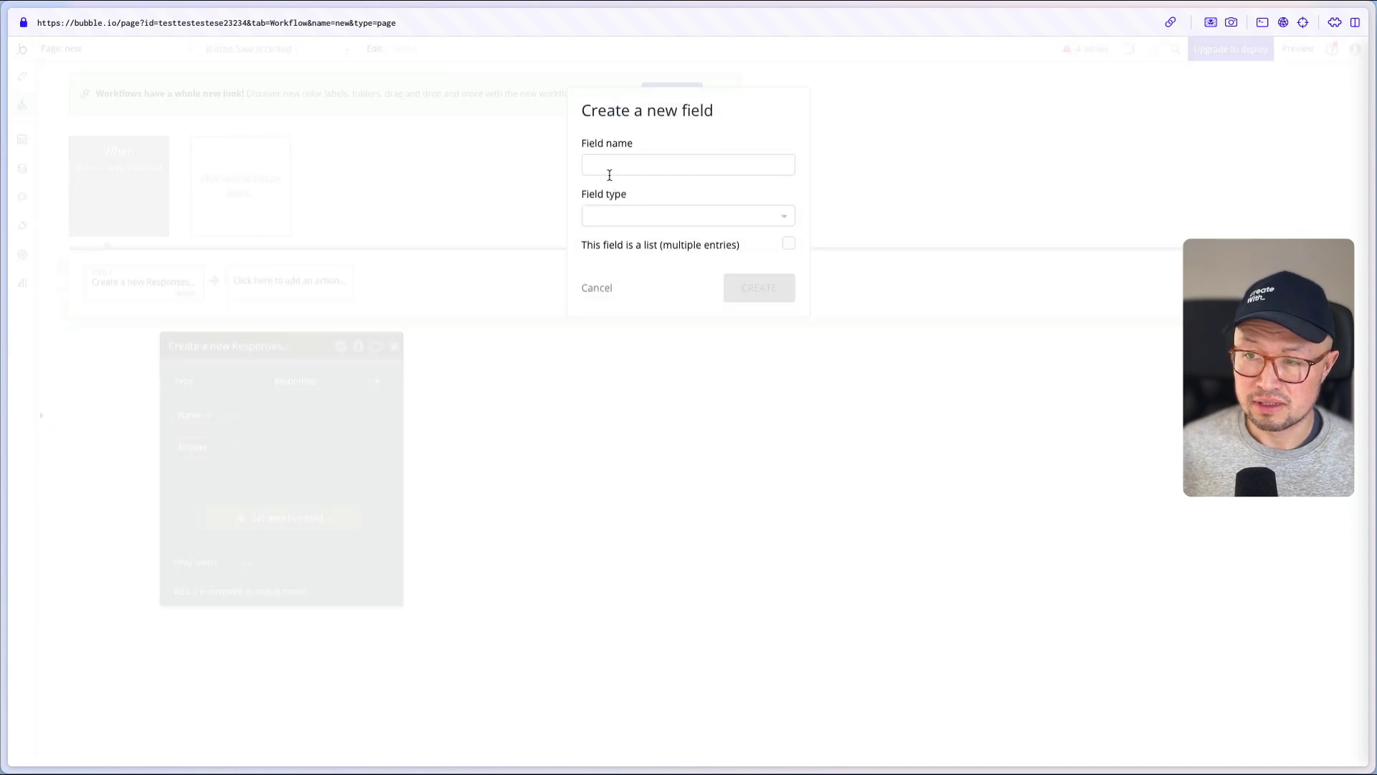
click(608, 172)
text(Agreed to terms?)
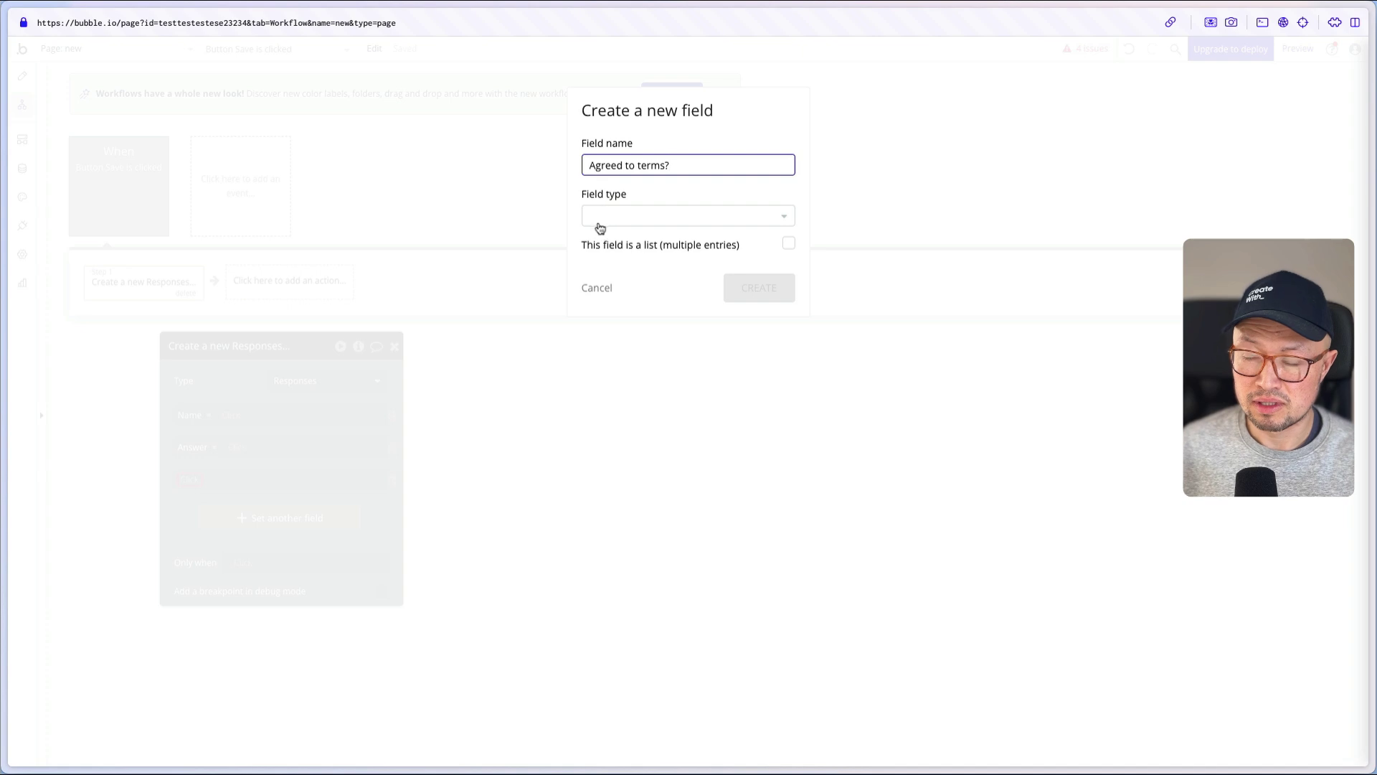
click(621, 219)
text(yes)
click(634, 258)
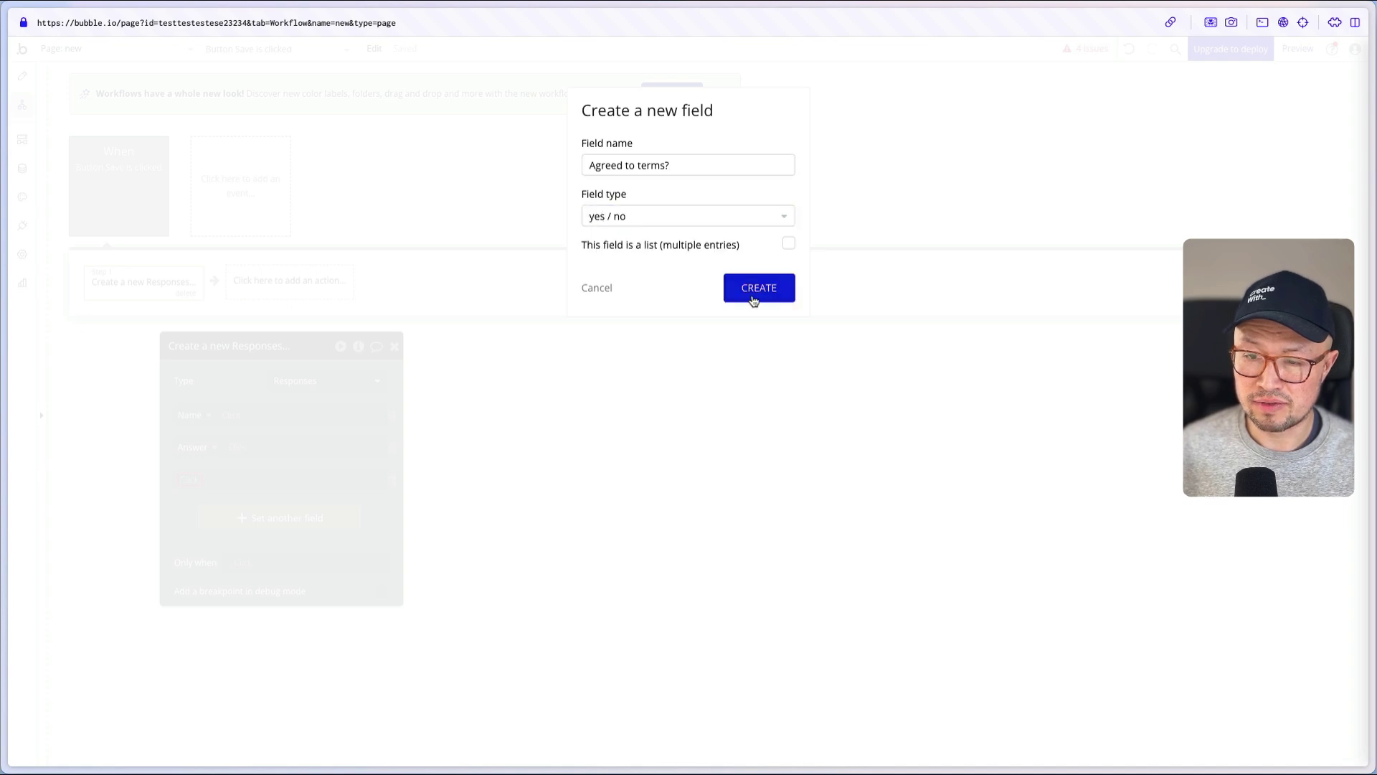
click(750, 297)
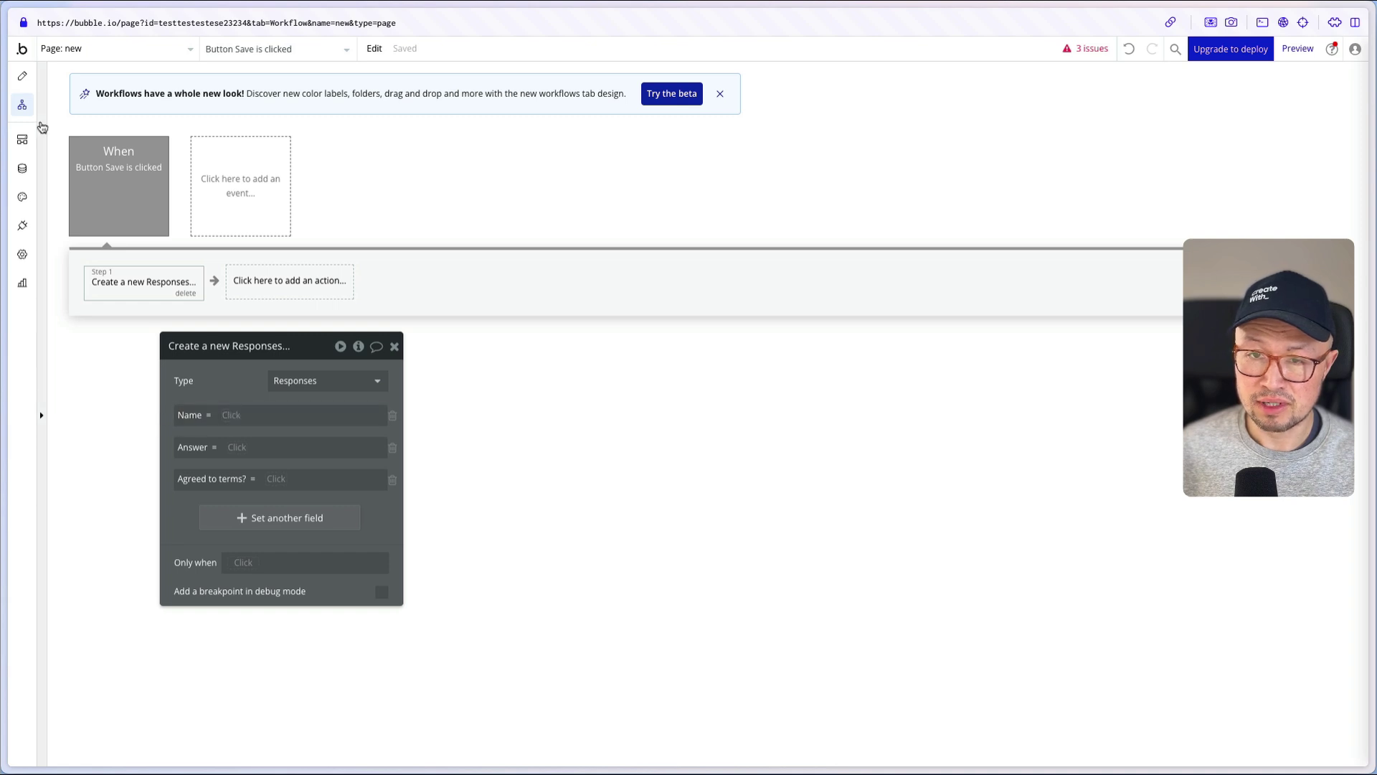
- Check which page elements are Input A, MultilineInput A, Checkbox A and the Save button
click(20, 79)
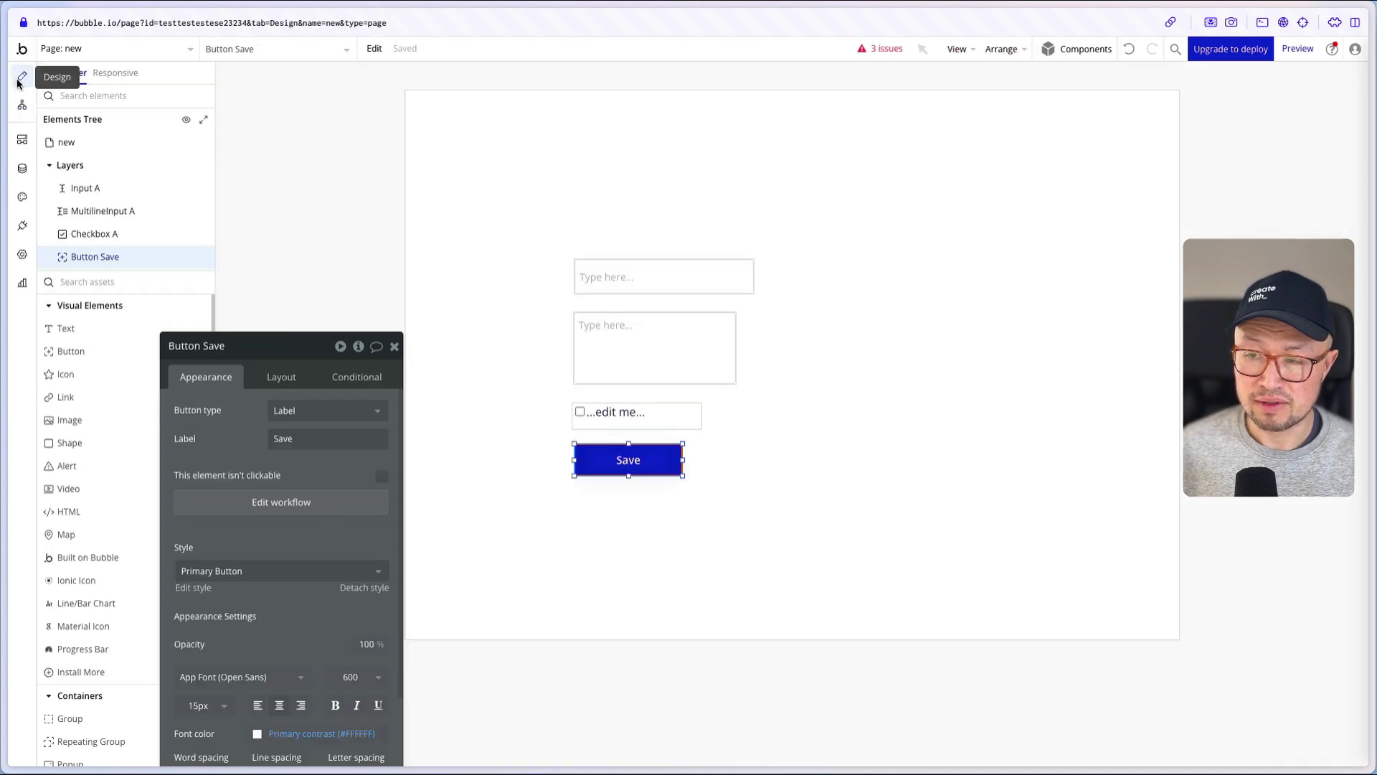
click(647, 276)
click(639, 366)
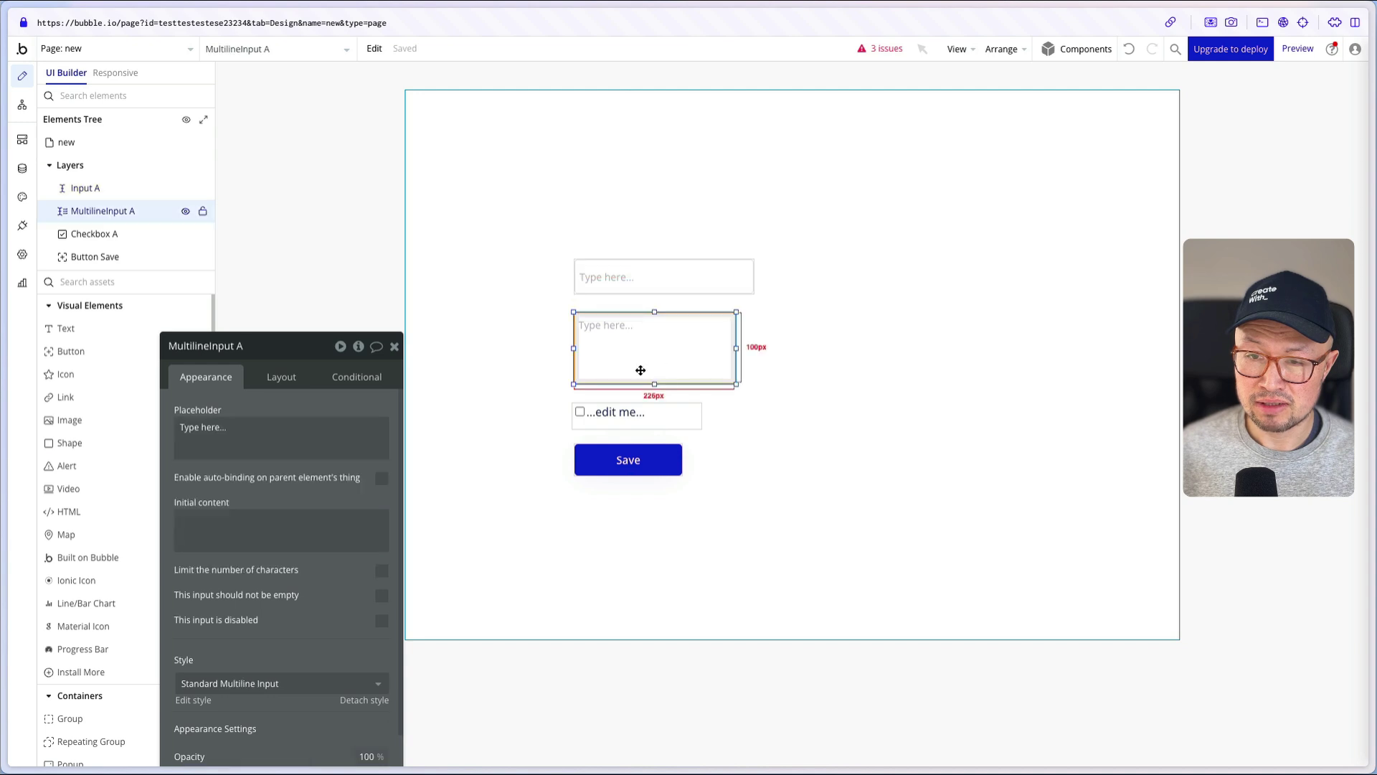
click(627, 417)
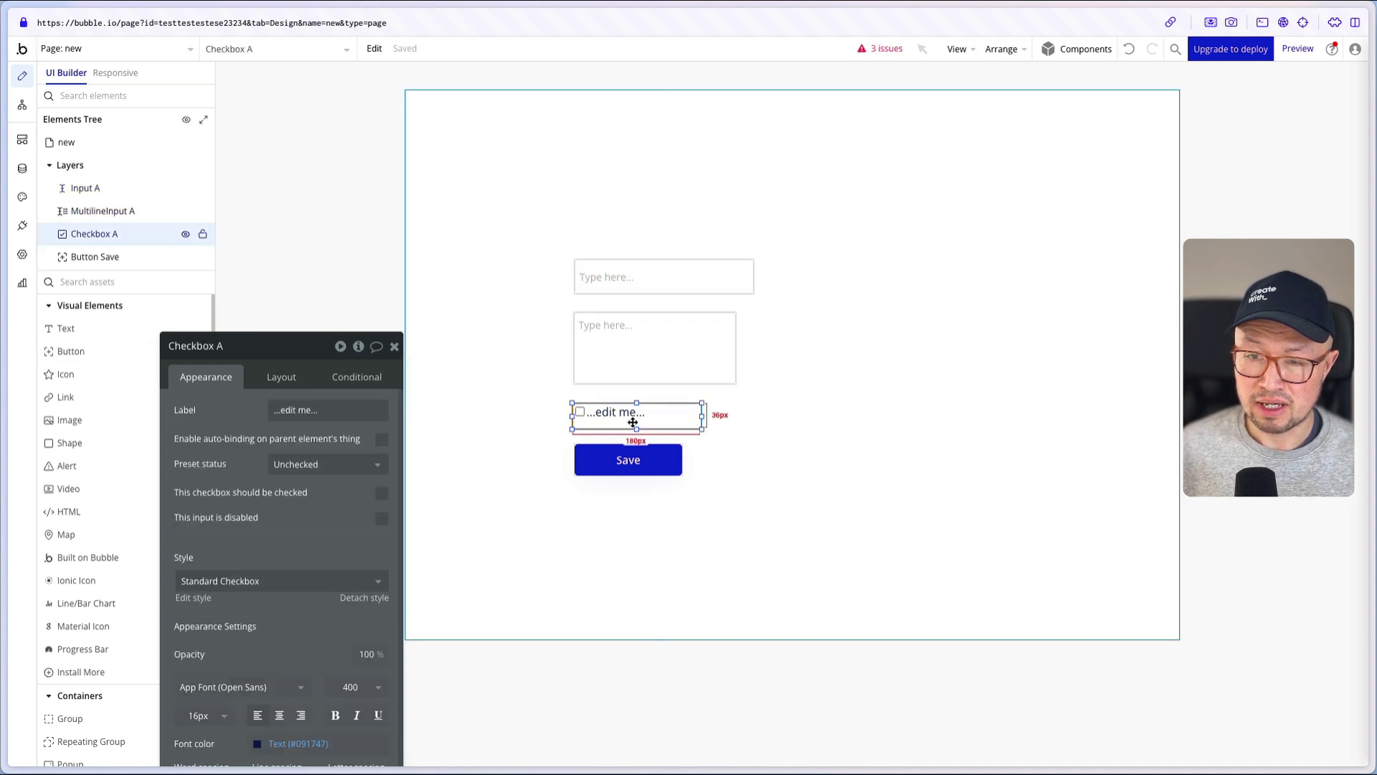
click(625, 461)
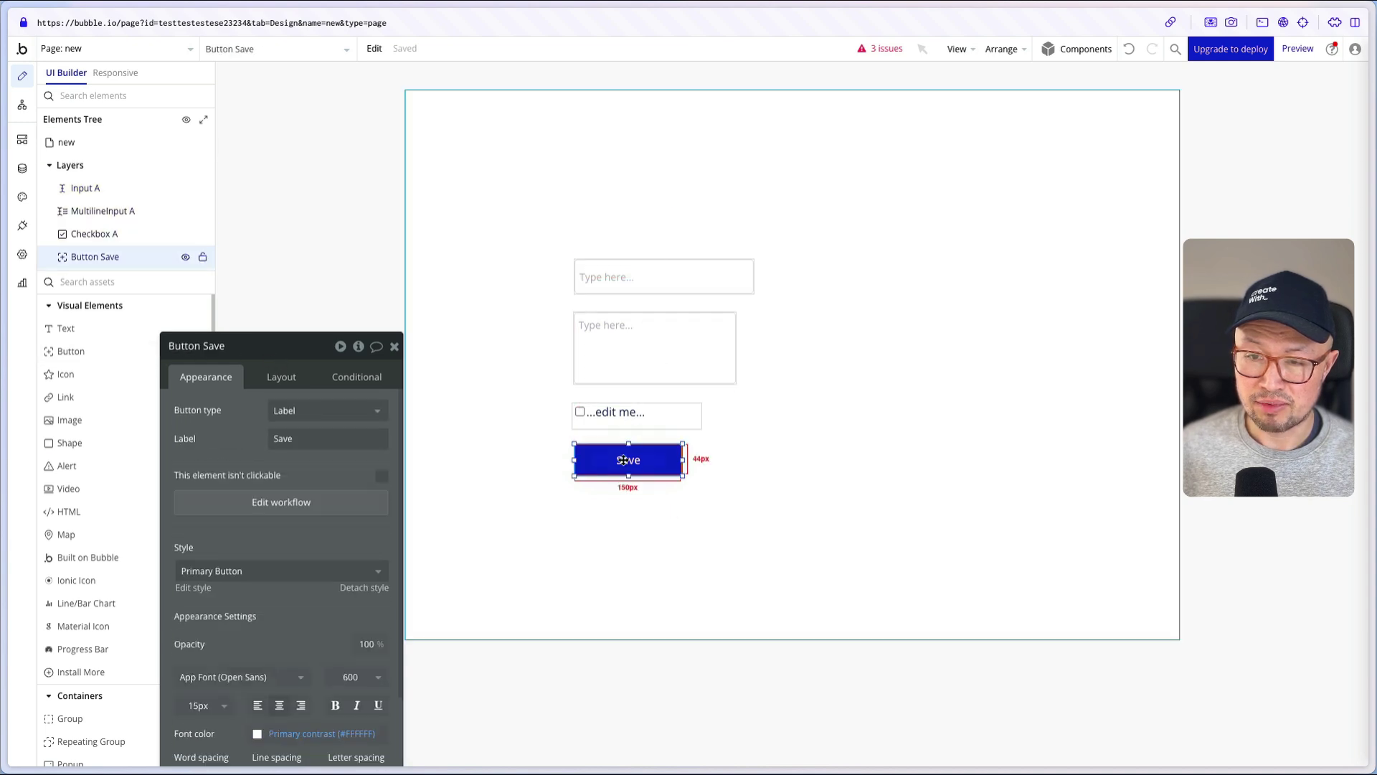
click(21, 114)
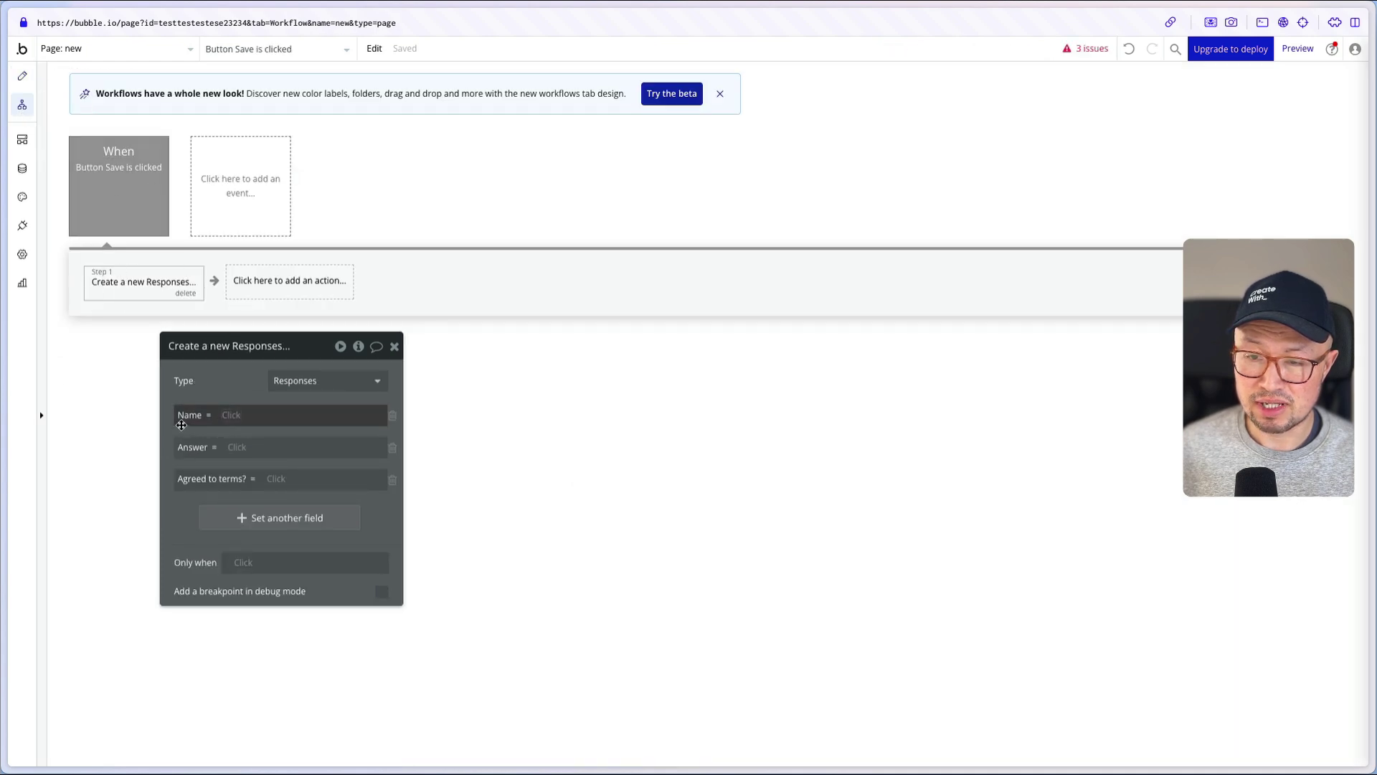
- Set the Name field to Input A's value
click(229, 416)
text(input)
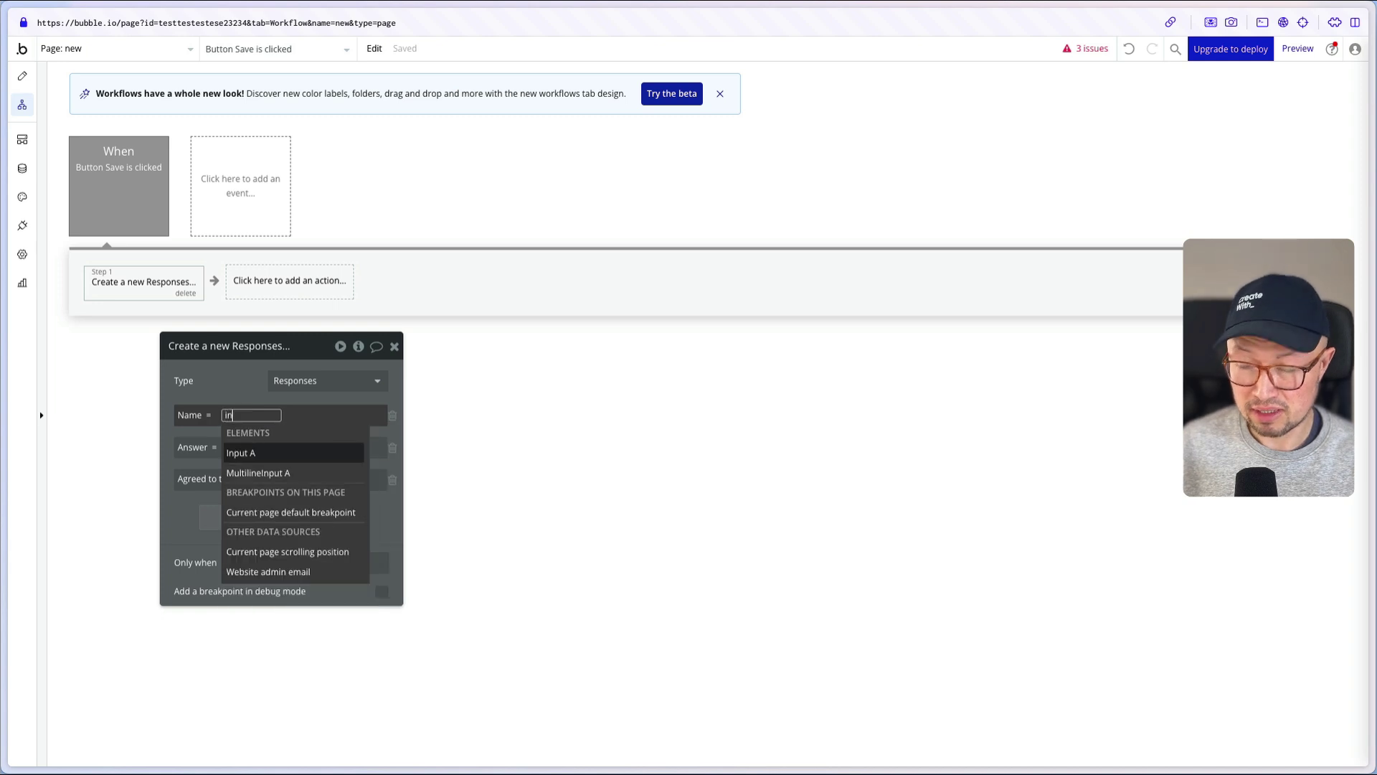
click(278, 453)
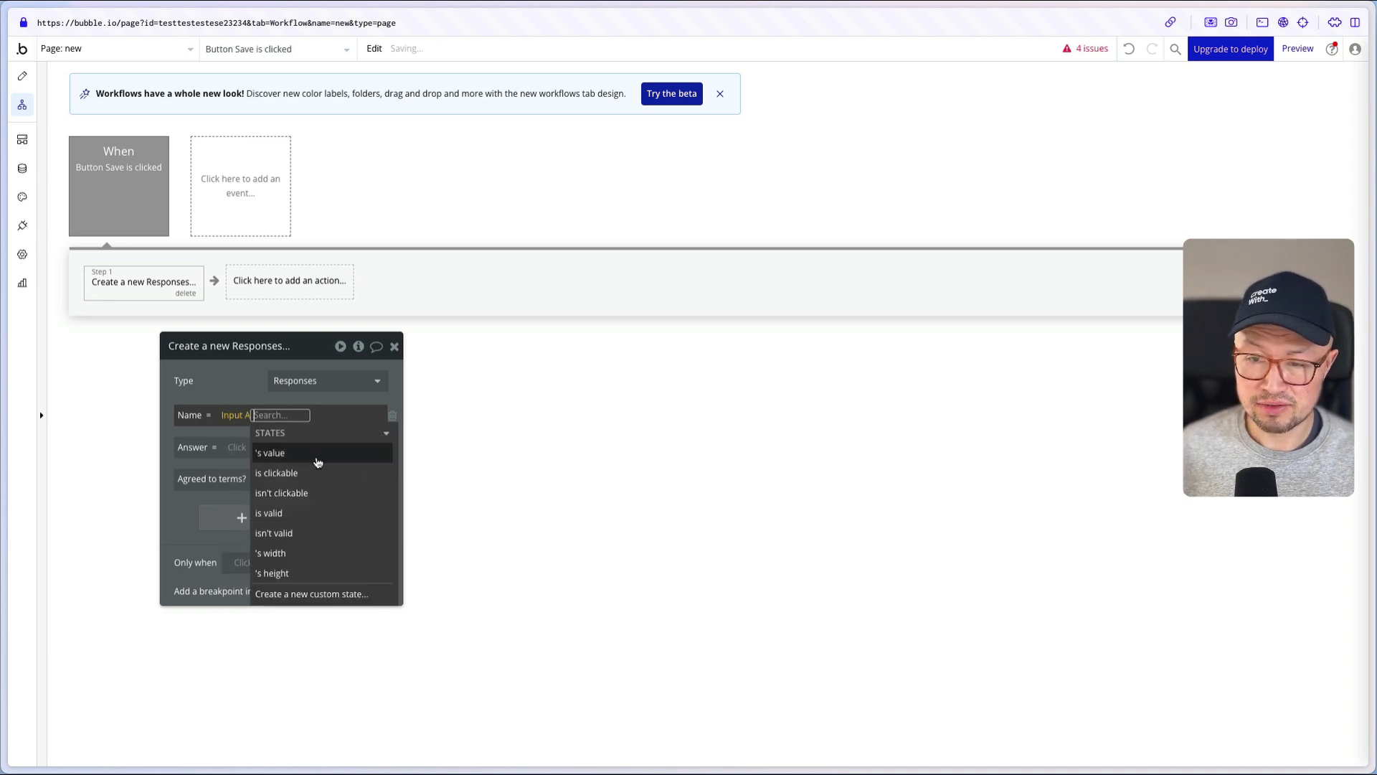
click(280, 448)
click(243, 389)
- Set the Answer field to MultilineInput A's value
click(240, 447)
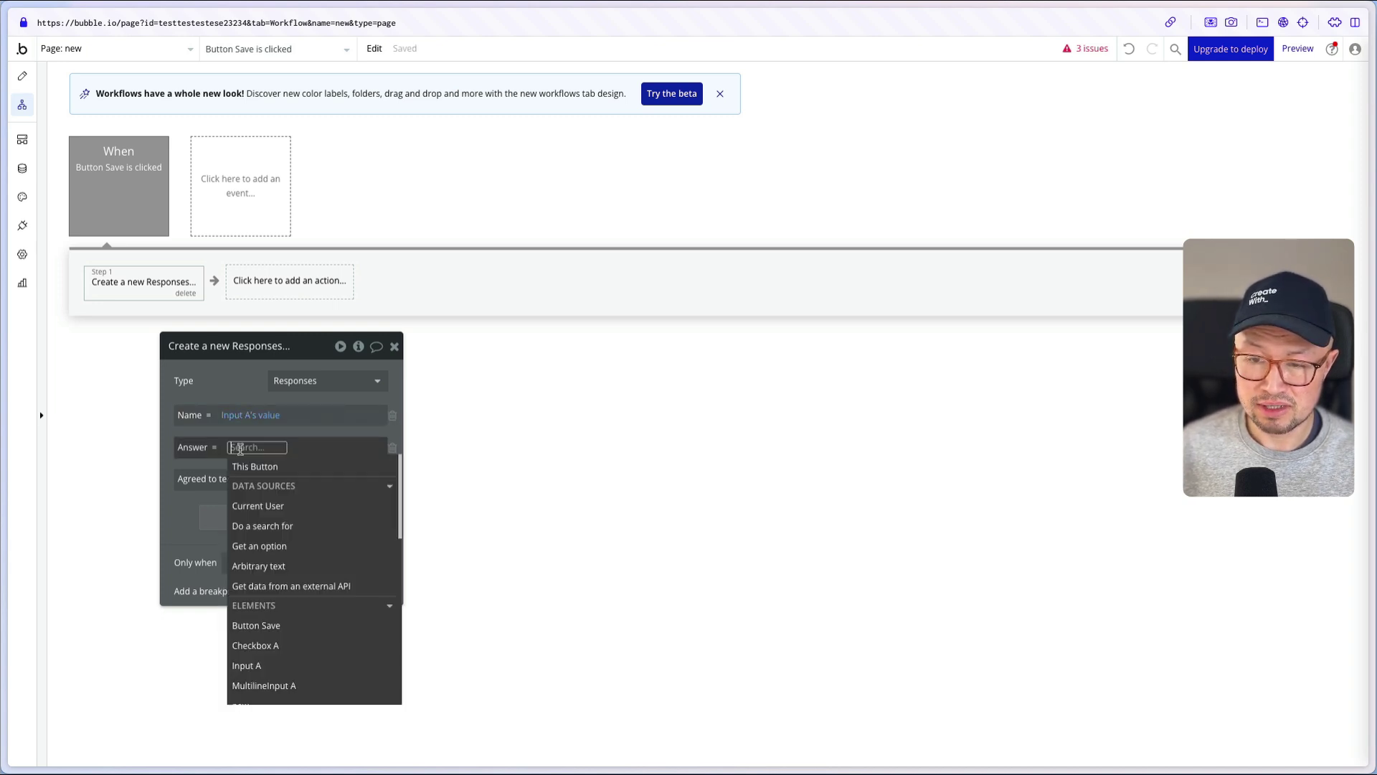
text(multi)
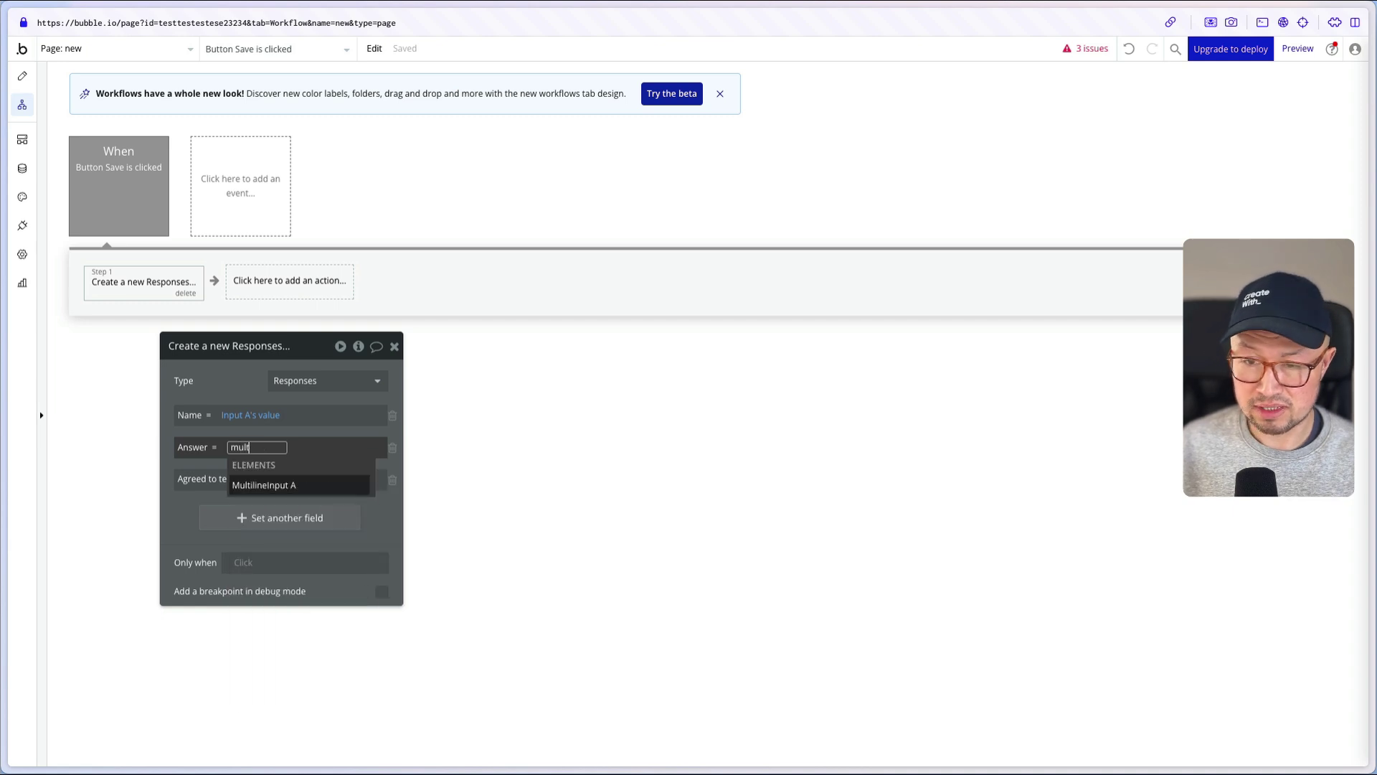
click(292, 482)
click(353, 485)
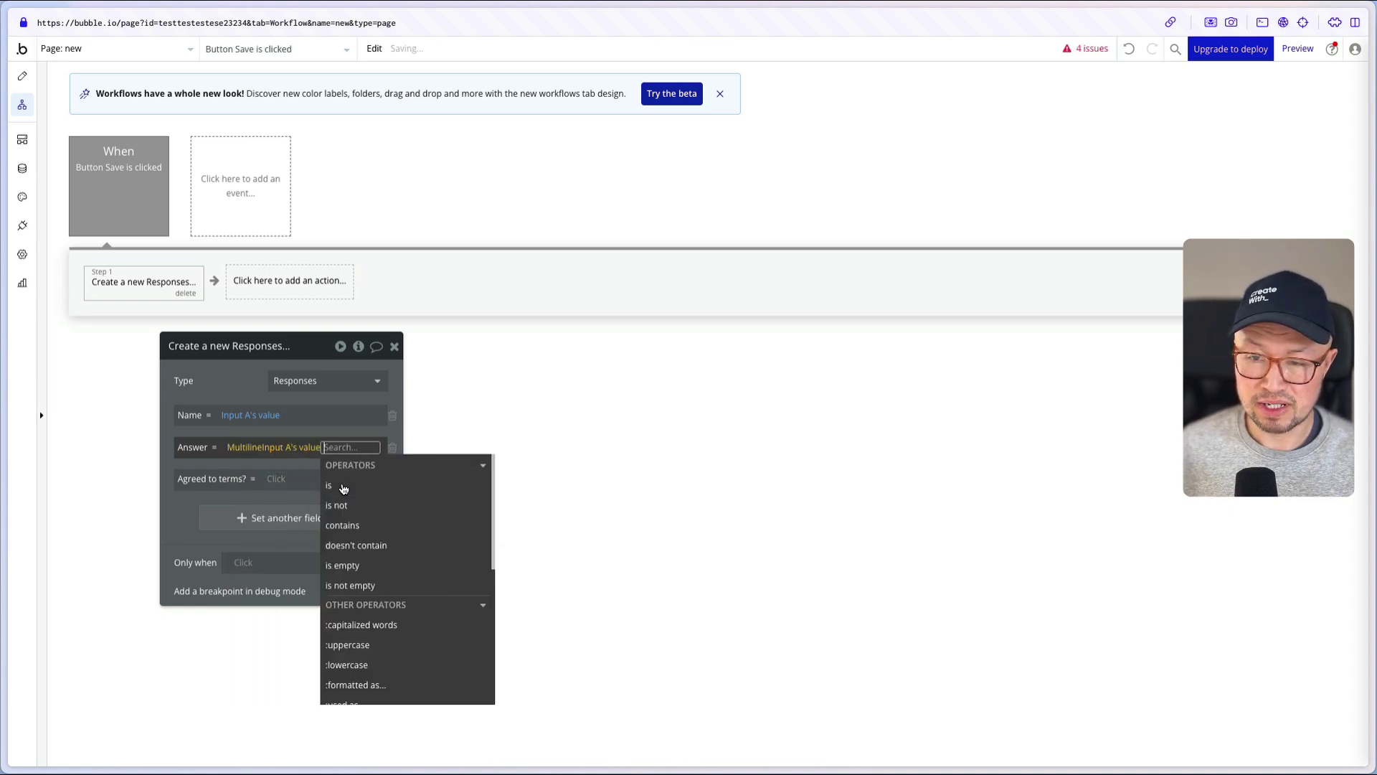
click(243, 392)
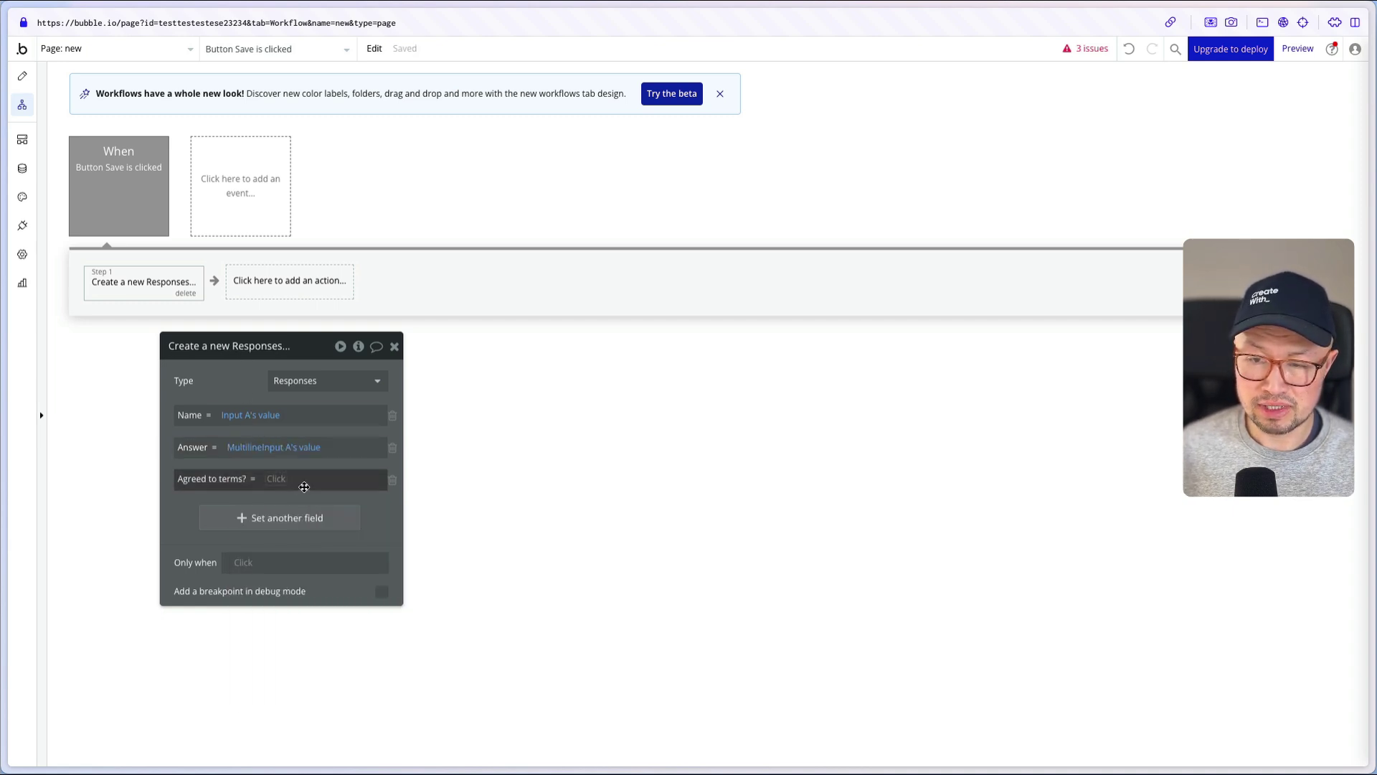
- Set Agreed to terms? to Checkbox A is checked
click(276, 480)
text(check)
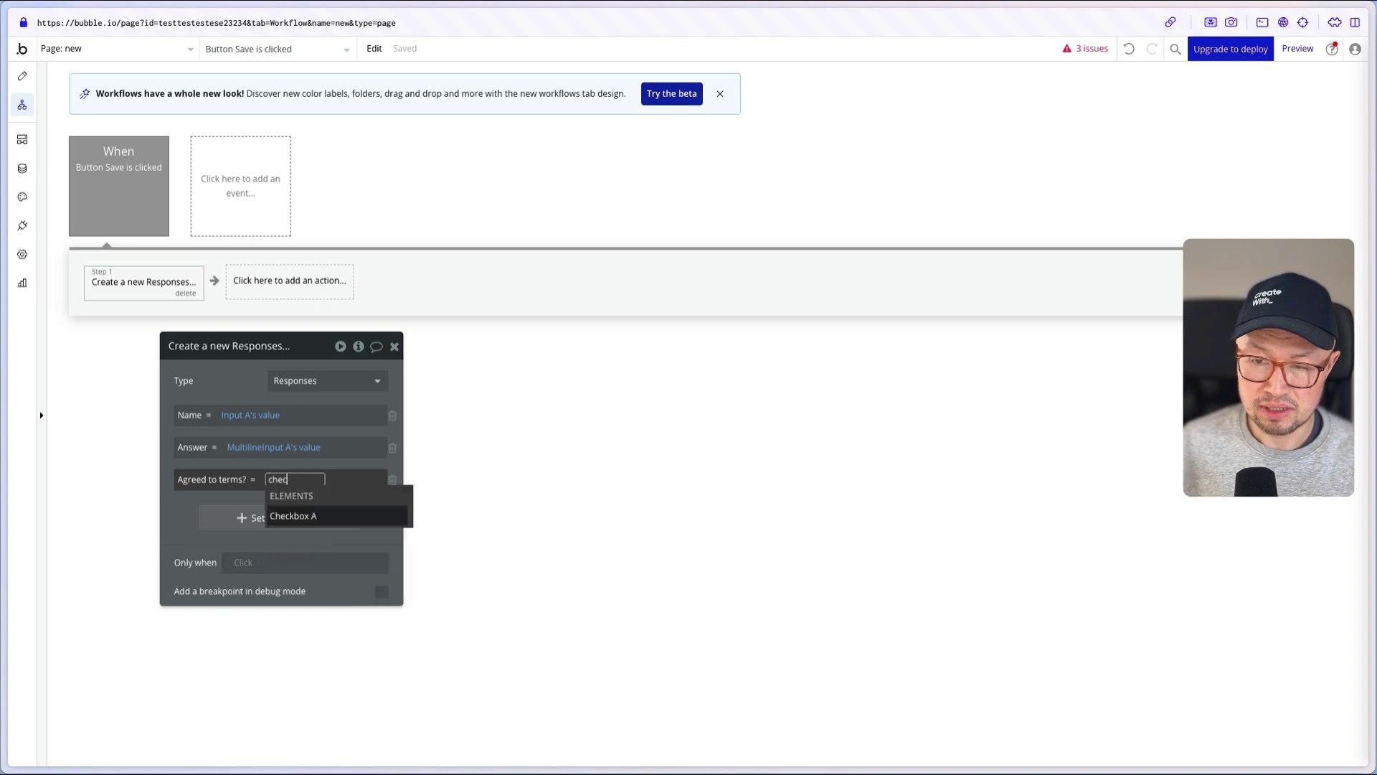
click(322, 514)
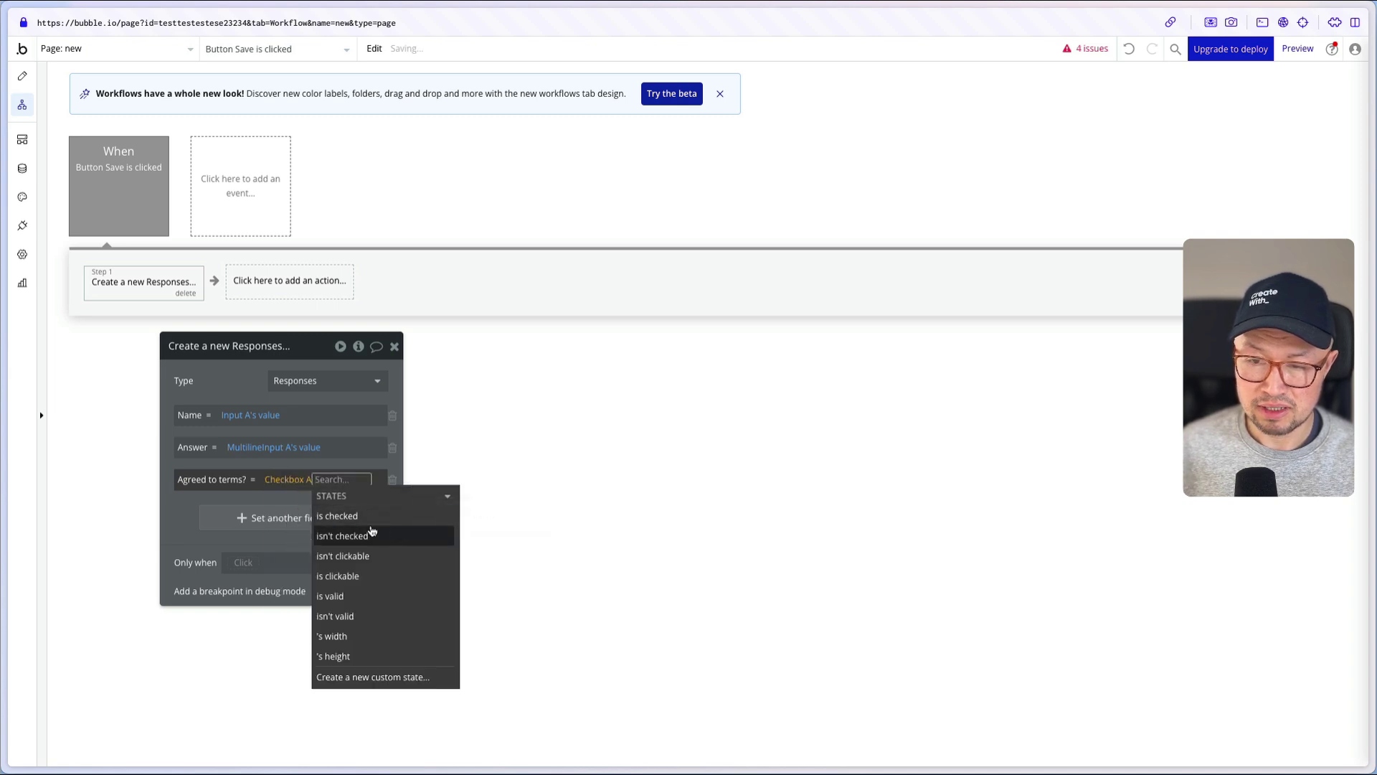
click(322, 516)
click(302, 531)
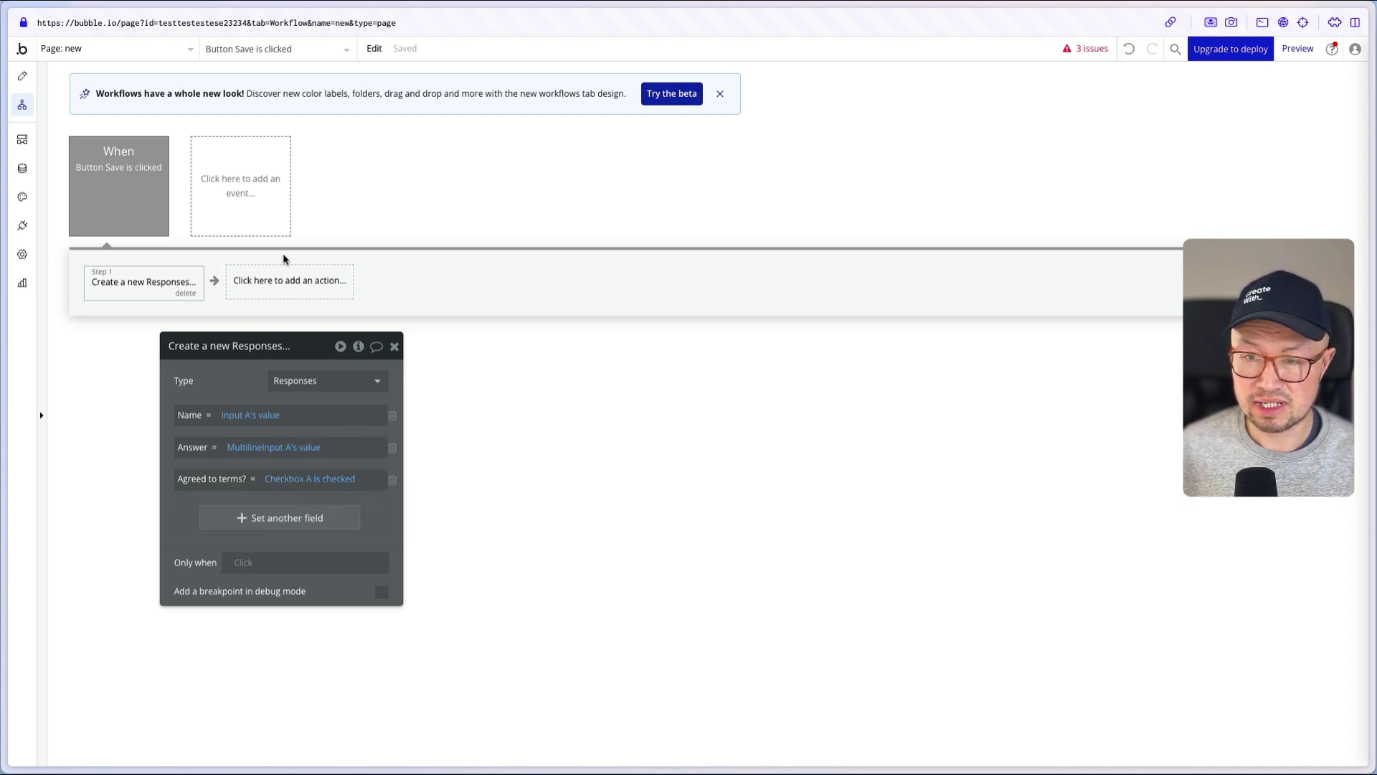
- Add a Reset relevant inputs step after the Responses action, then select Input A in Design view
click(279, 287)
text(reset)
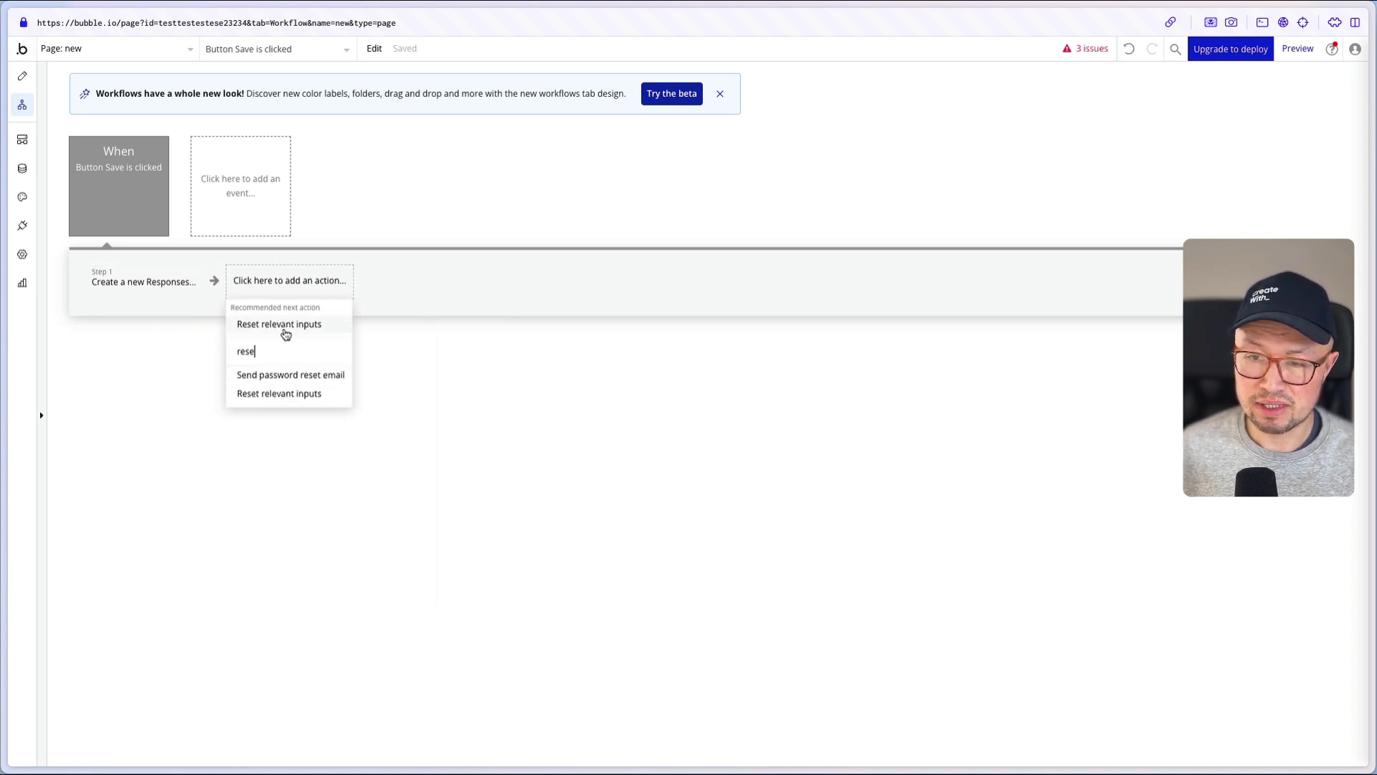
click(297, 324)
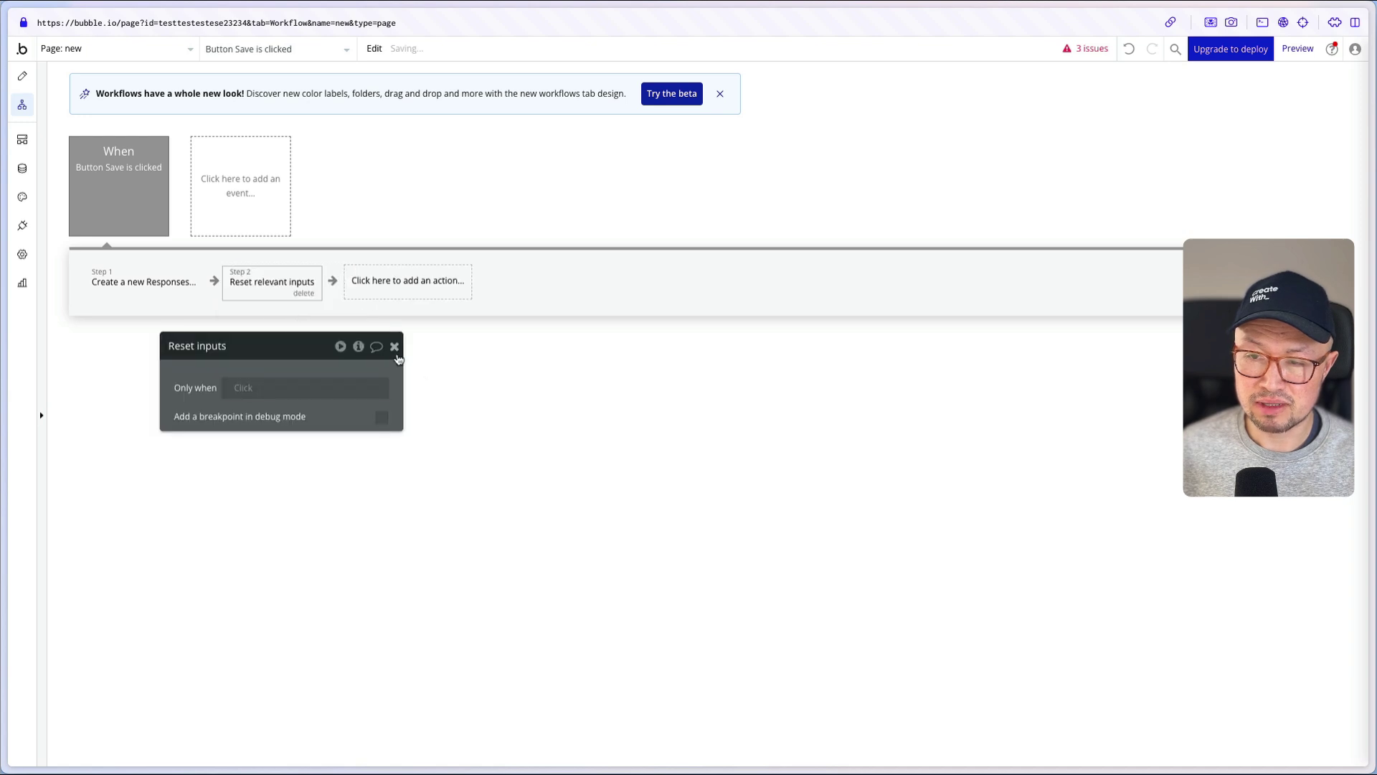
click(394, 346)
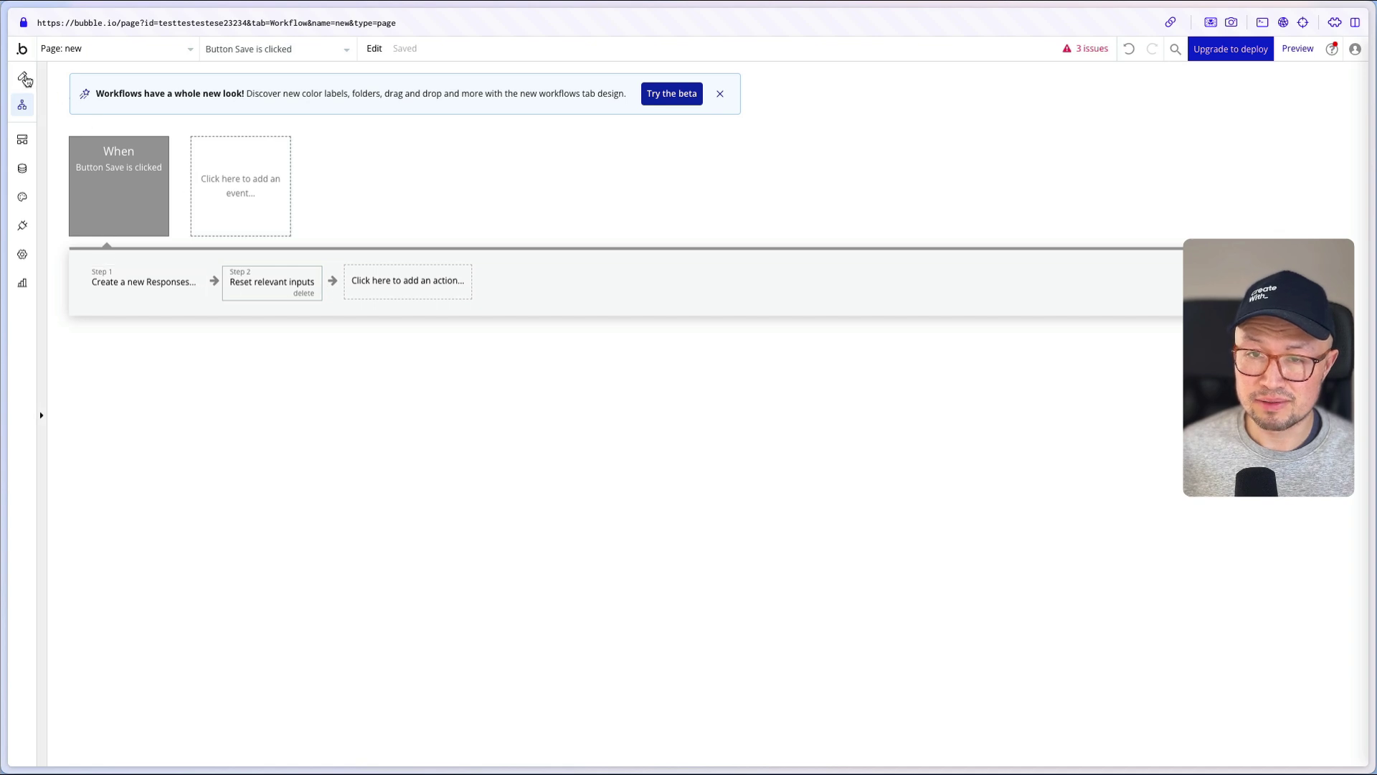
click(23, 78)
click(665, 290)
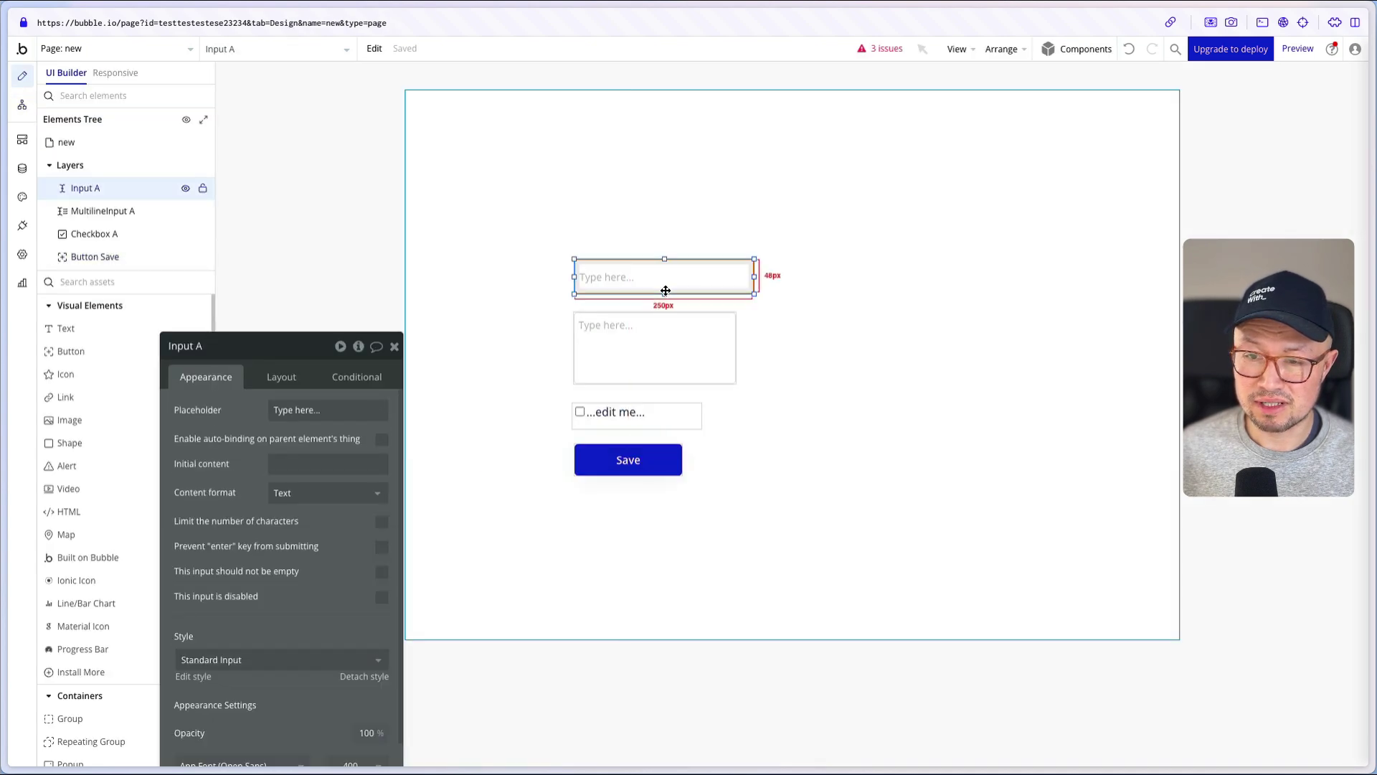
- Set the input placeholders to 'Name' and 'Answer' and the checkbox label to 'Agree to terms'
triple_click(321, 419)
text(Name)
click(640, 348)
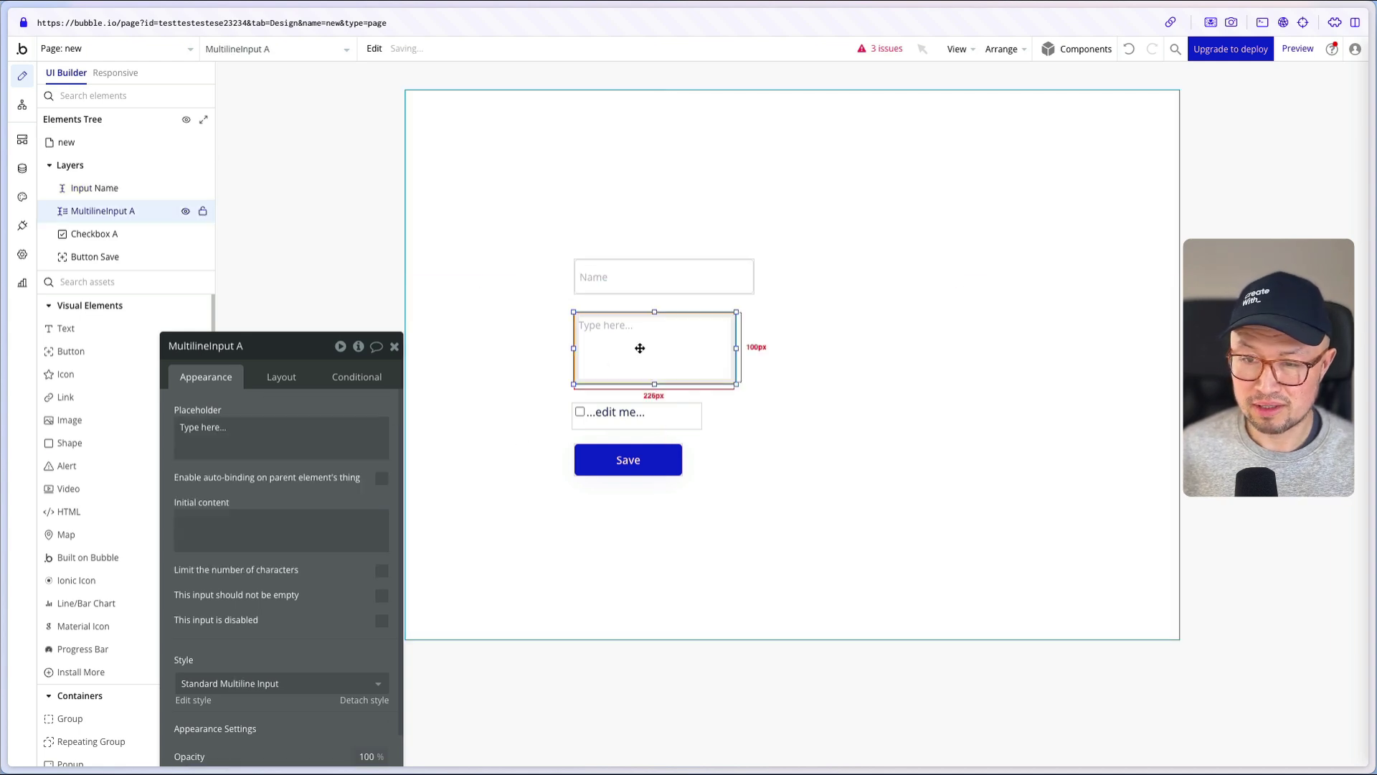
triple_click(287, 427)
text(Answer)
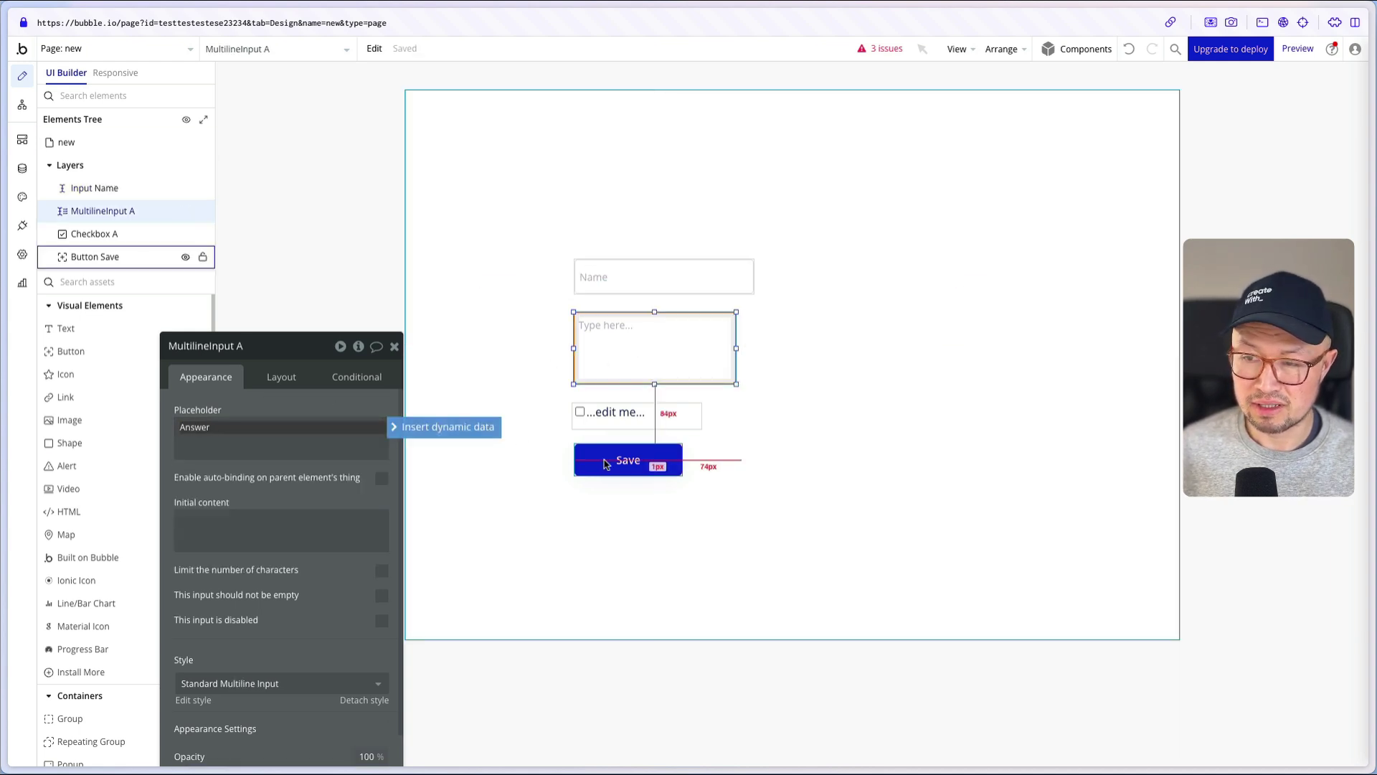
click(628, 416)
triple_click(286, 413)
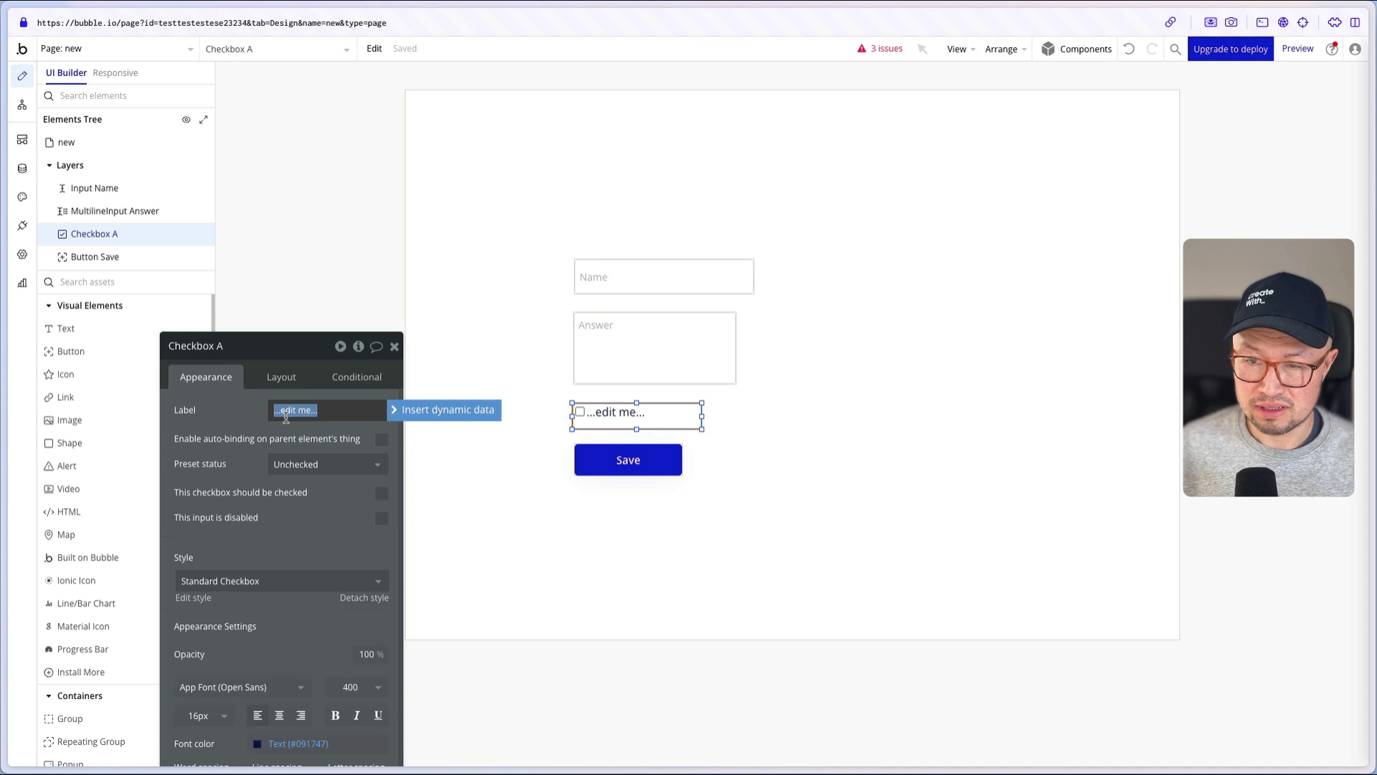
text(Agree to t)
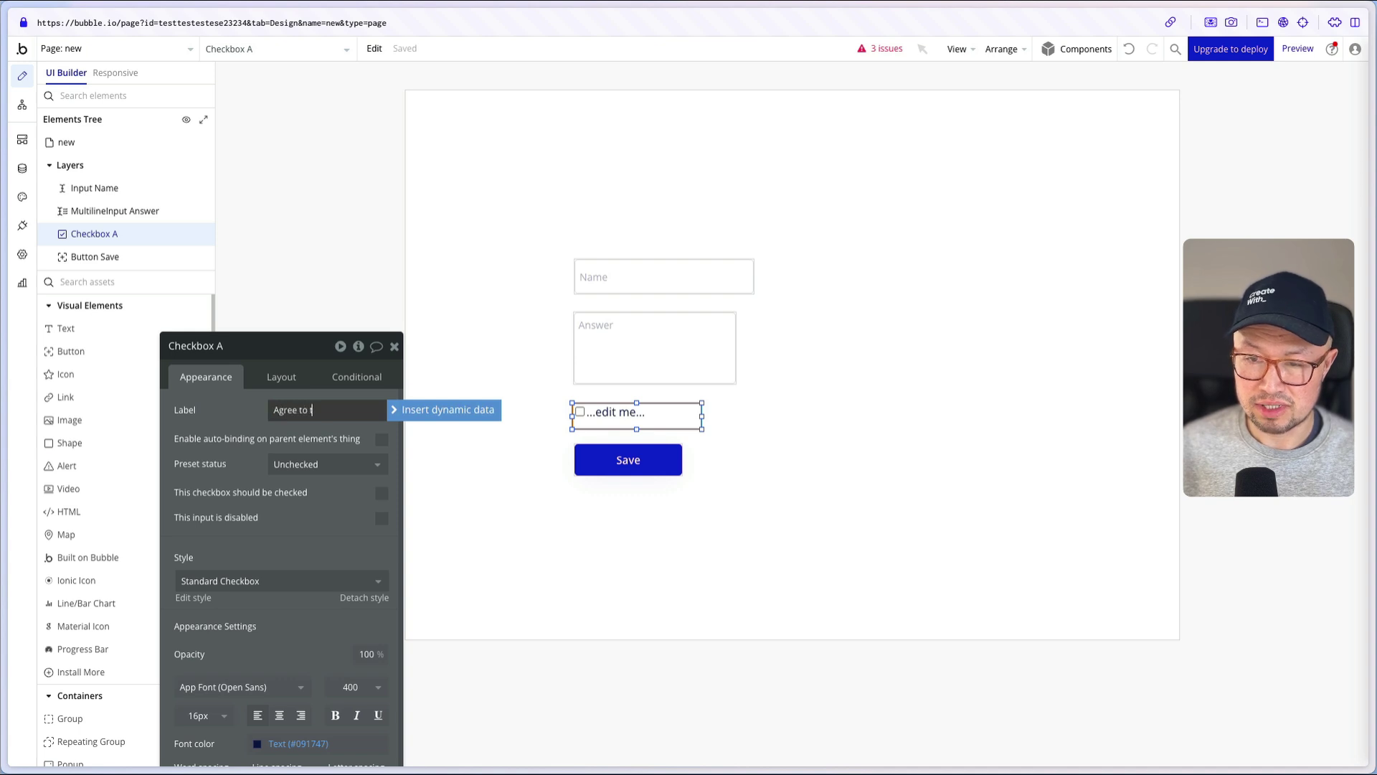
text(erms)
click(680, 348)
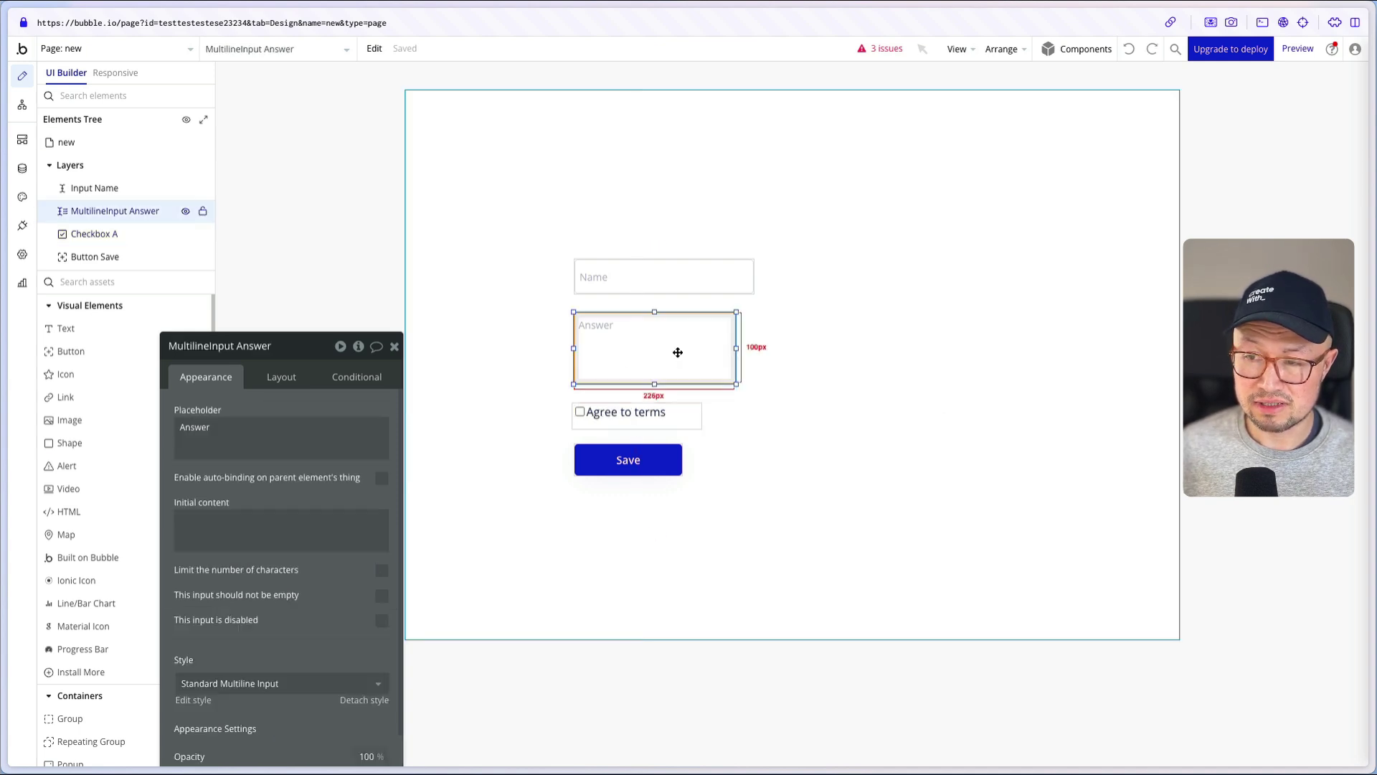
click(639, 276)
click(556, 293)
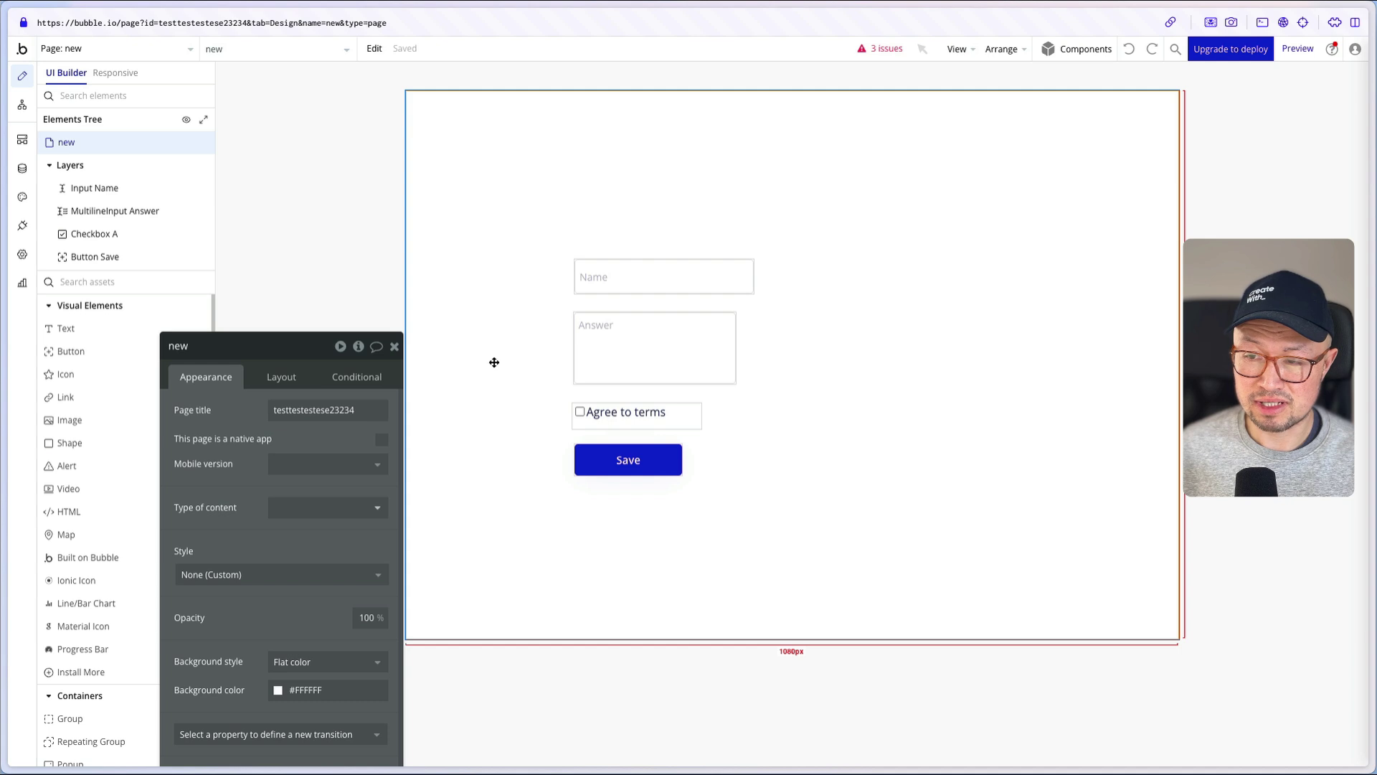
click(1287, 57)
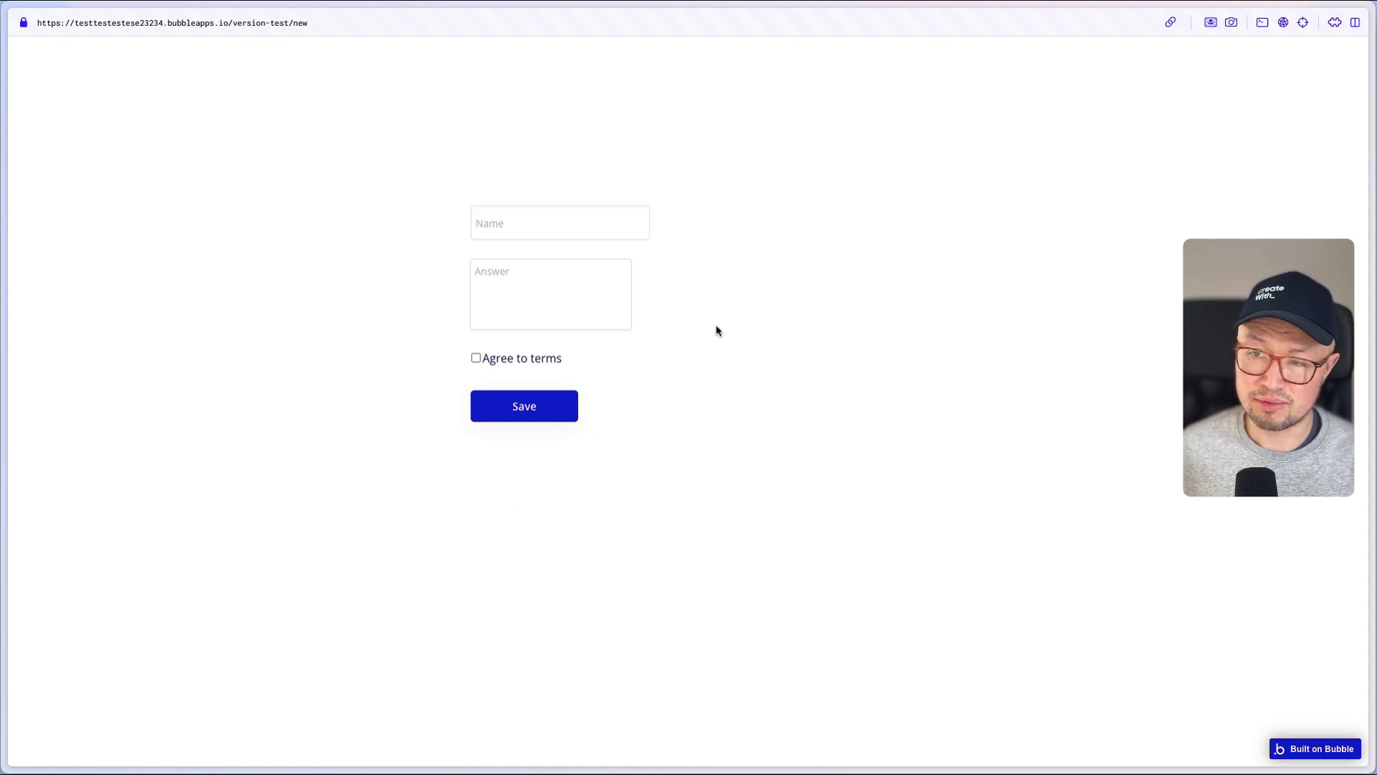
- Submit a test name, the answer 'My answer is this' and ticked terms, then return to the editor
click(555, 213)
text(Kier)
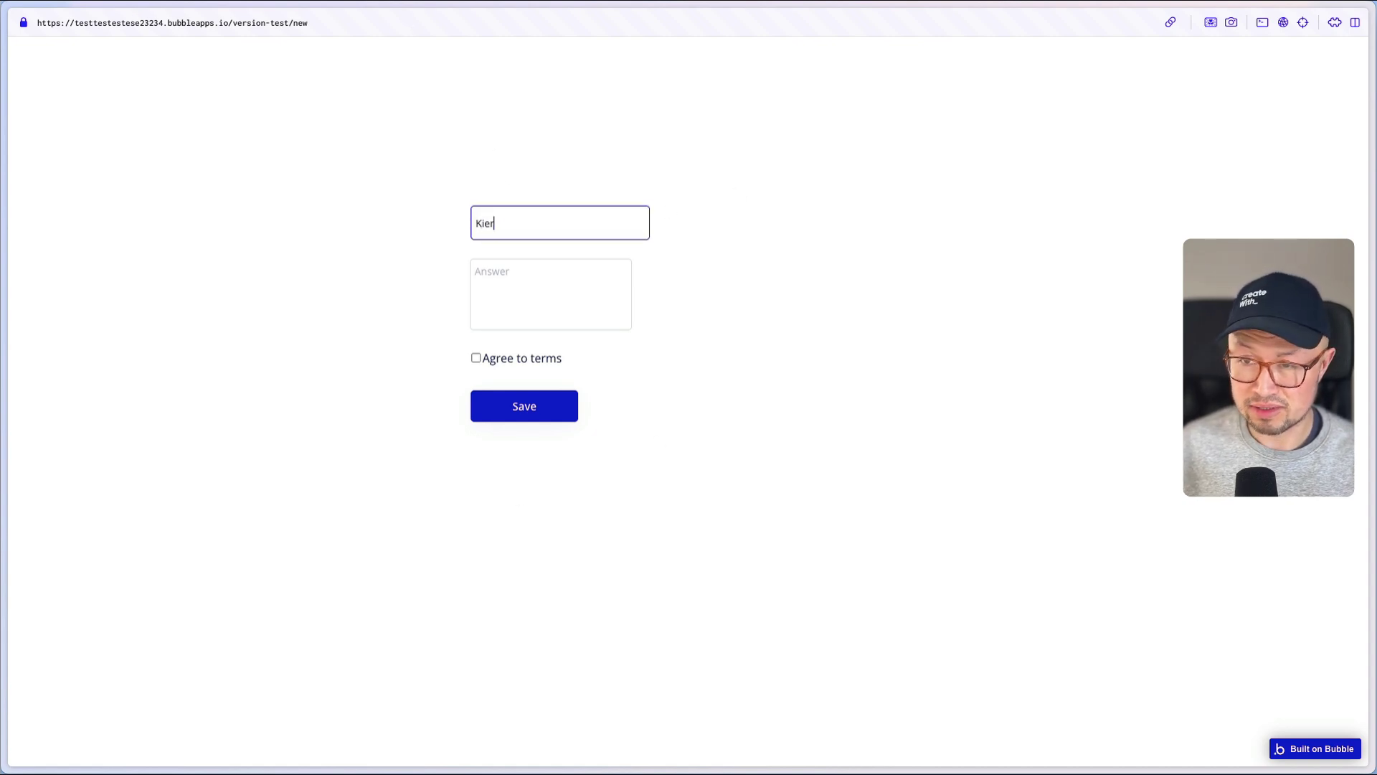
text(an)
click(540, 311)
text(My answer is this)
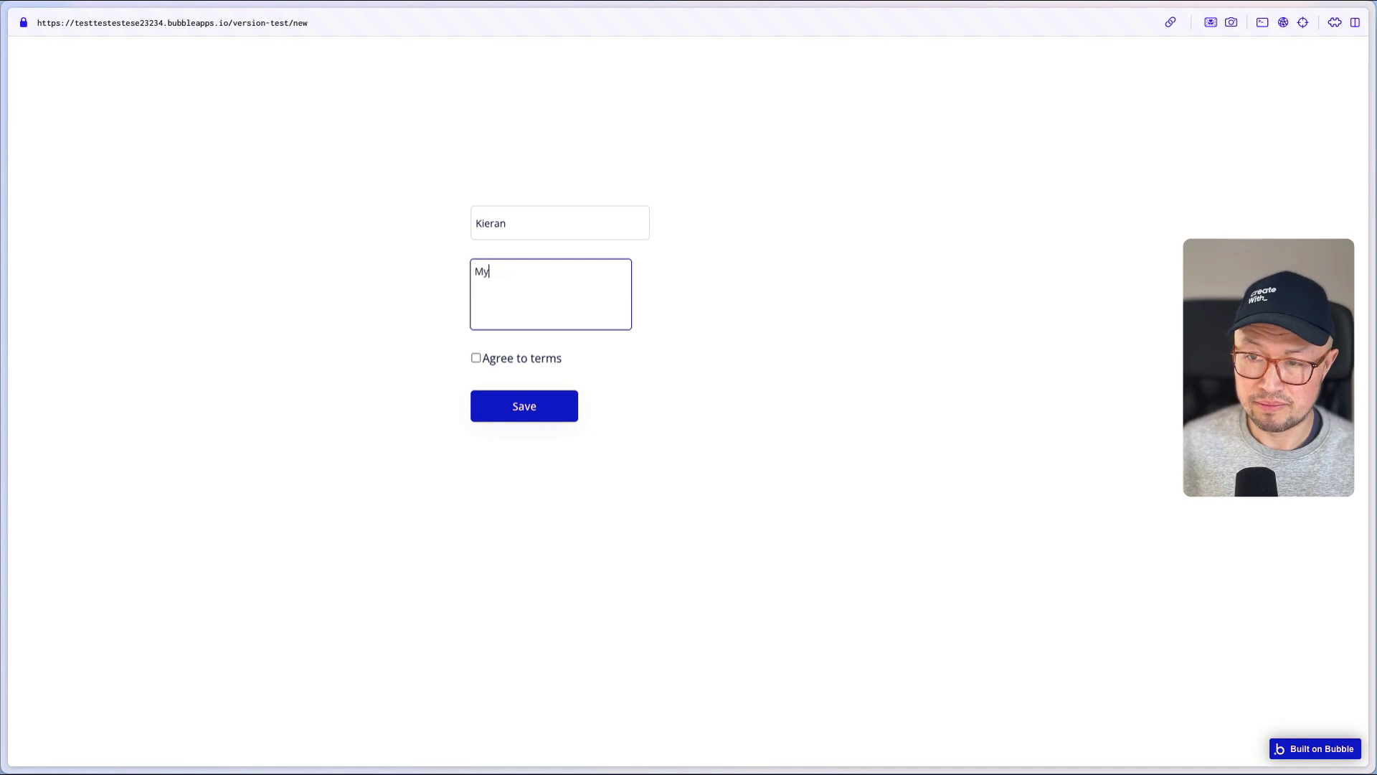
click(476, 358)
click(557, 415)
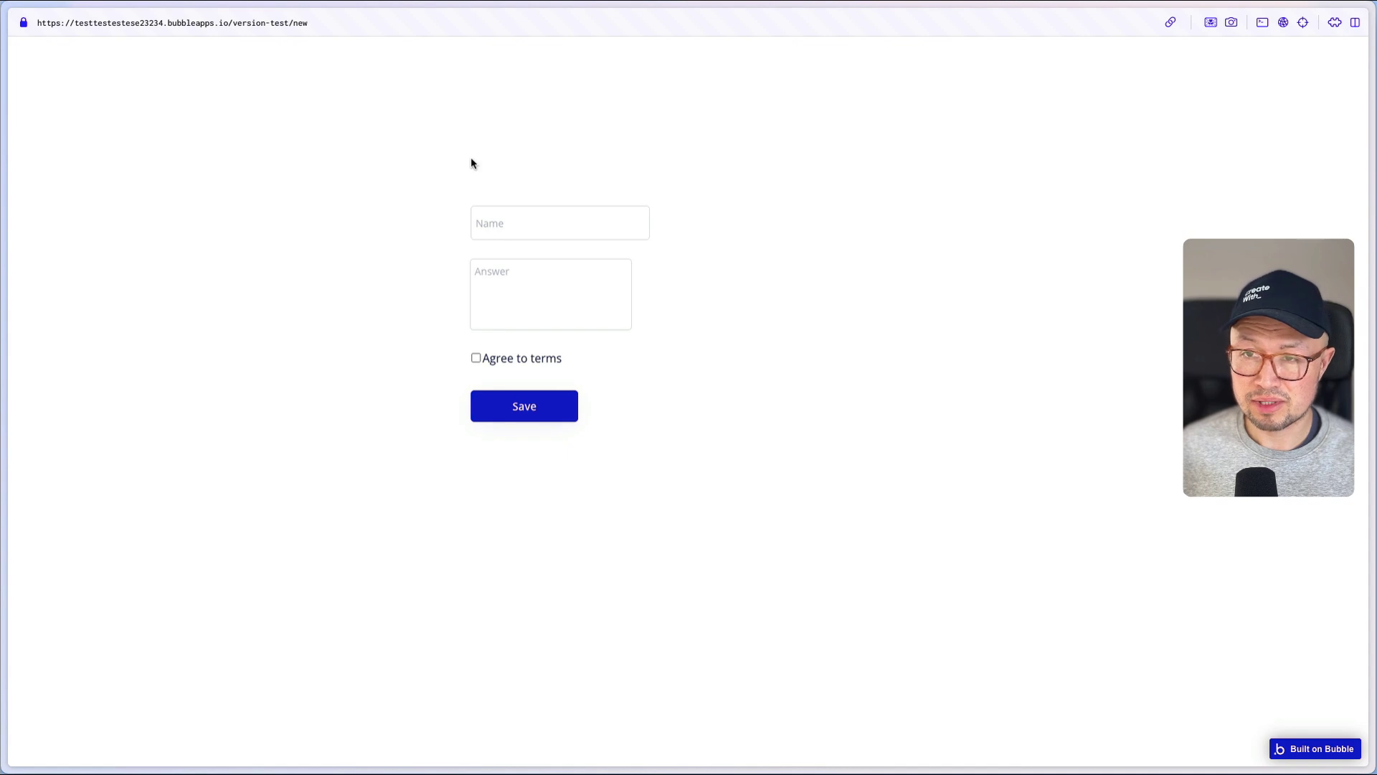
key(ctrl+Tab)
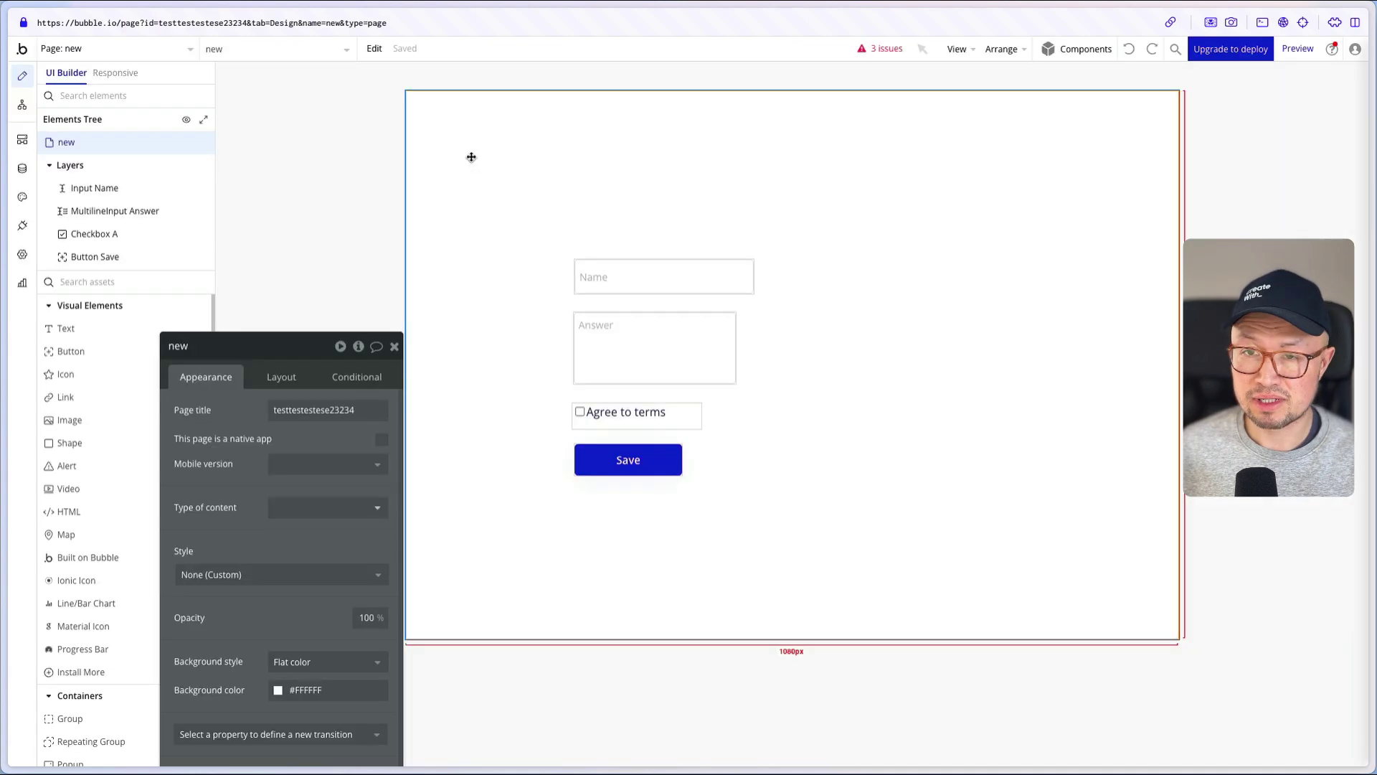
- Verify App data holds the Responses entry 'My answer is this' with terms agreed, then reopen the Save workflow
click(23, 172)
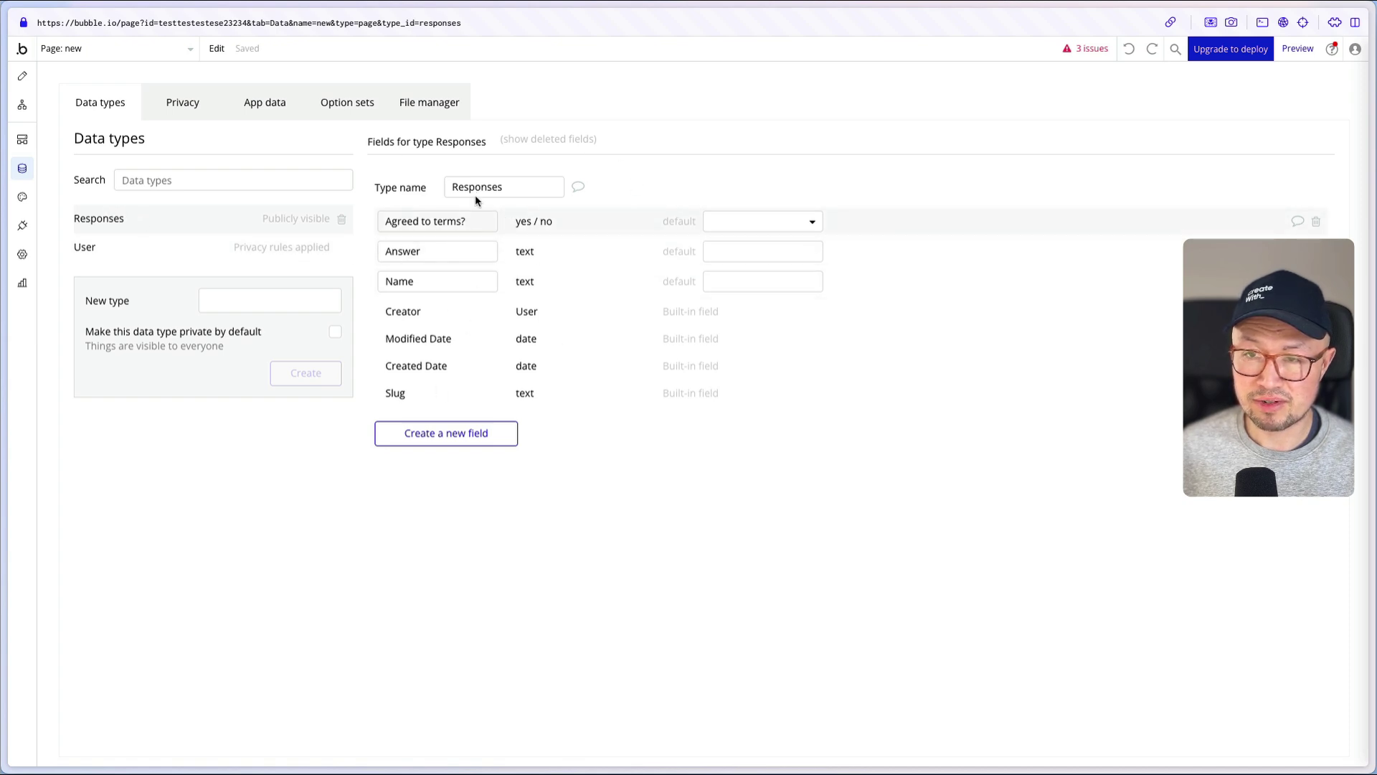
click(266, 113)
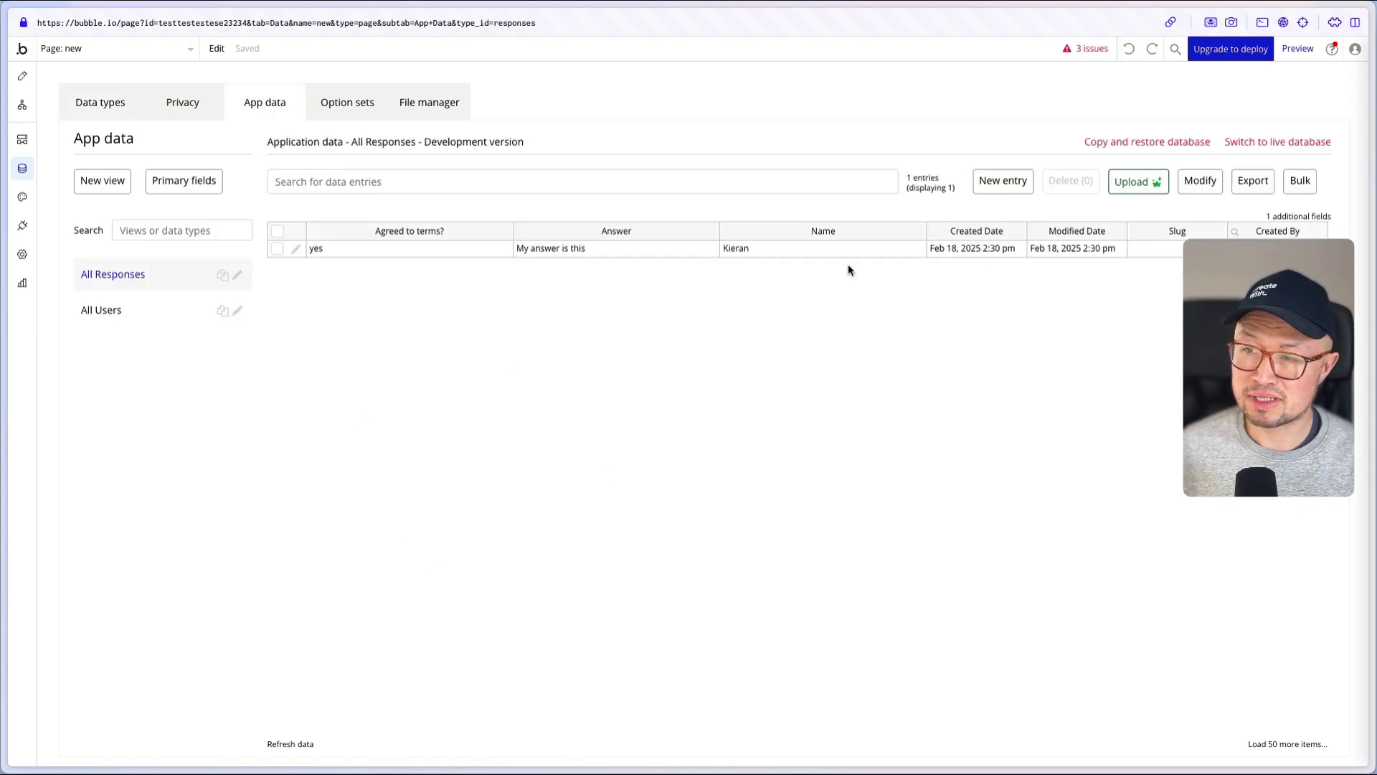
click(295, 251)
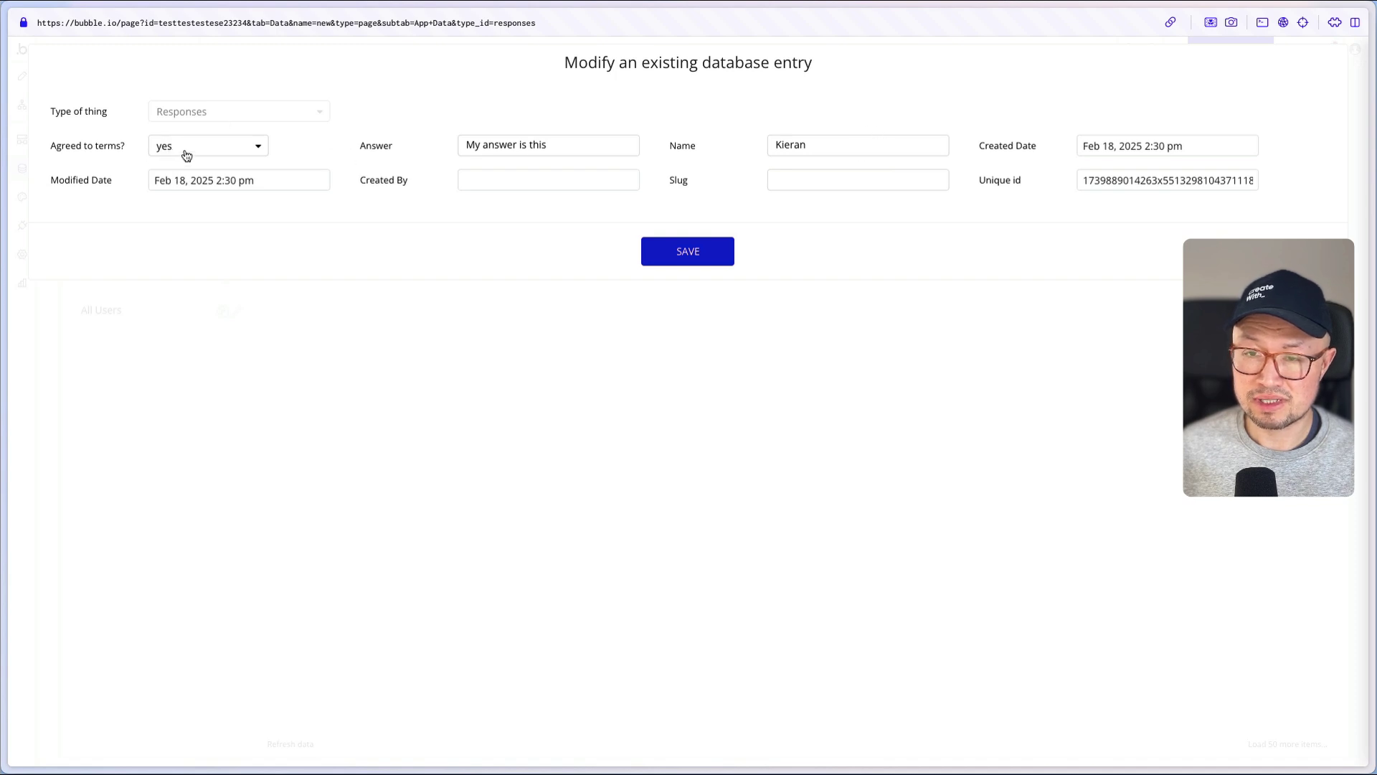
click(816, 142)
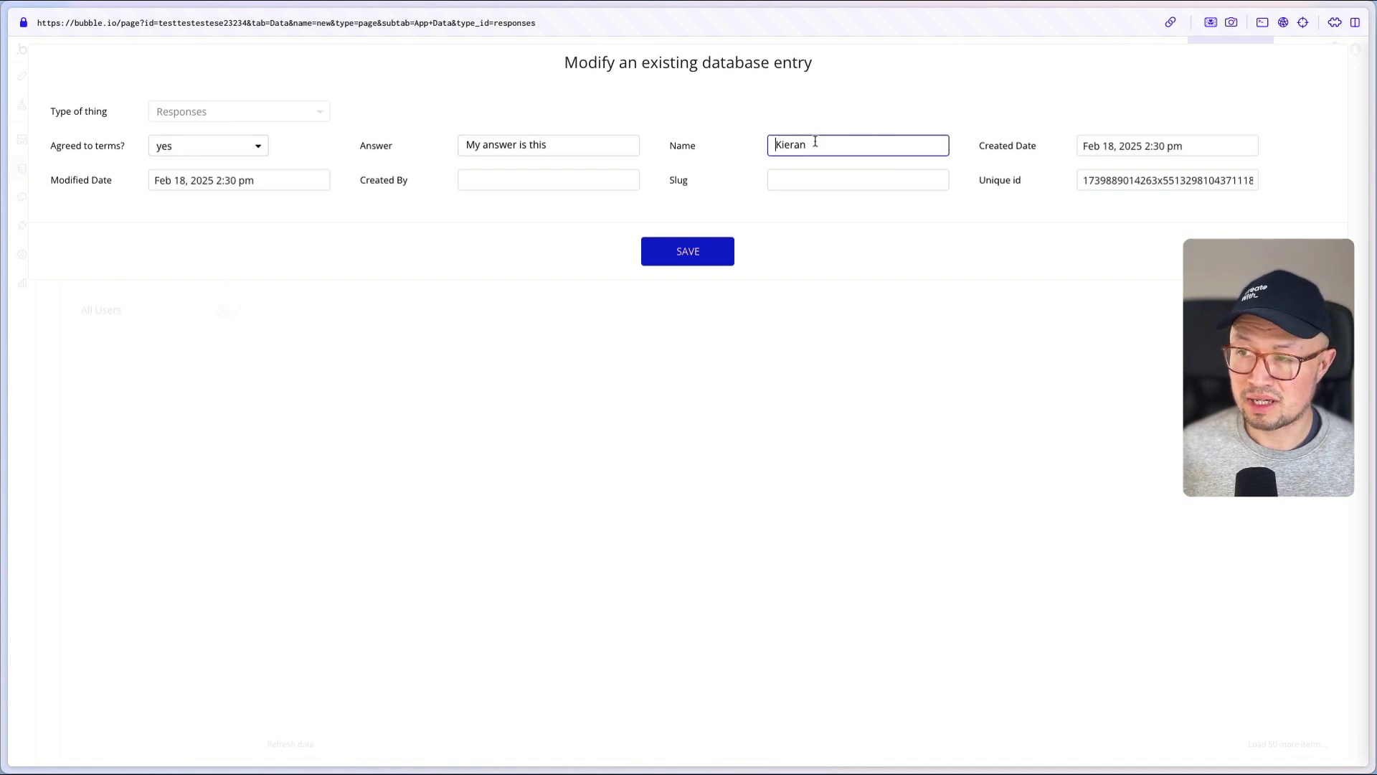
key(Escape)
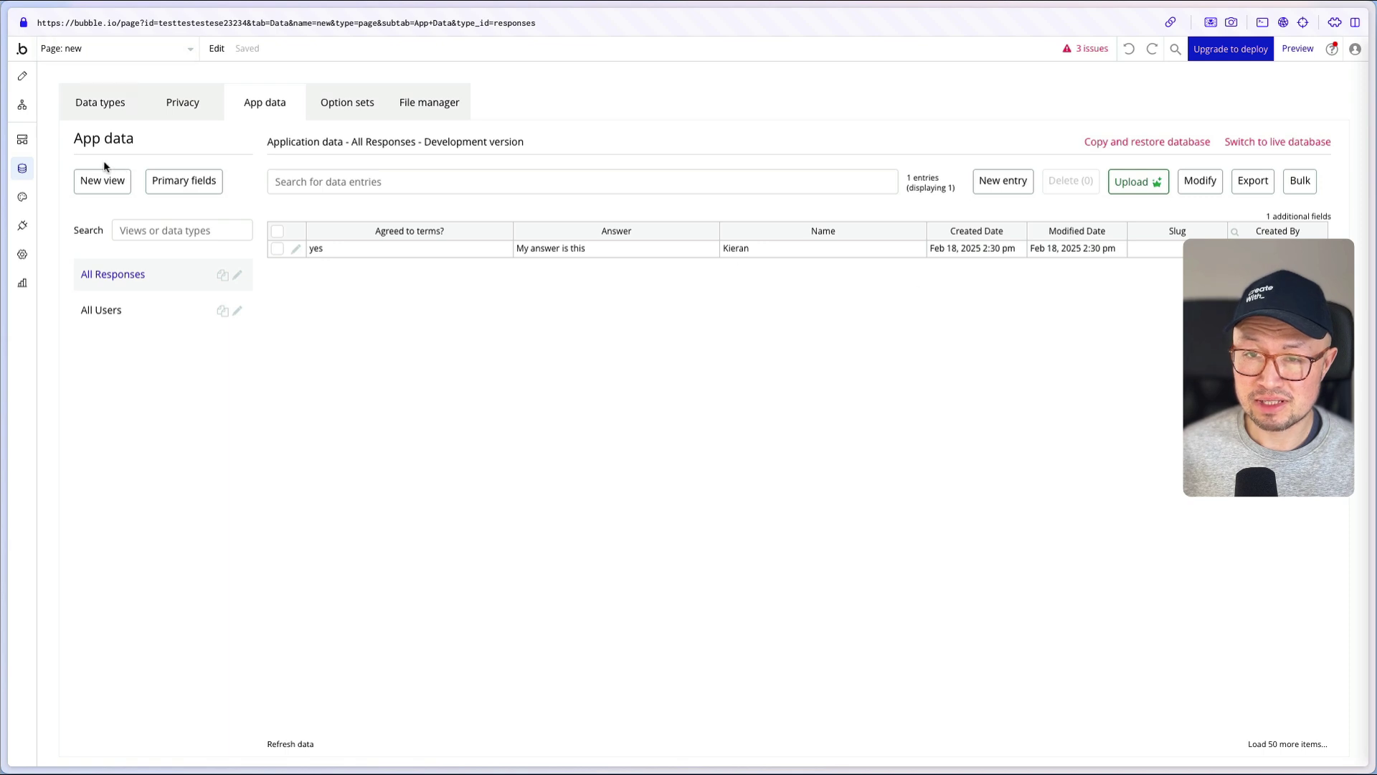
click(22, 104)
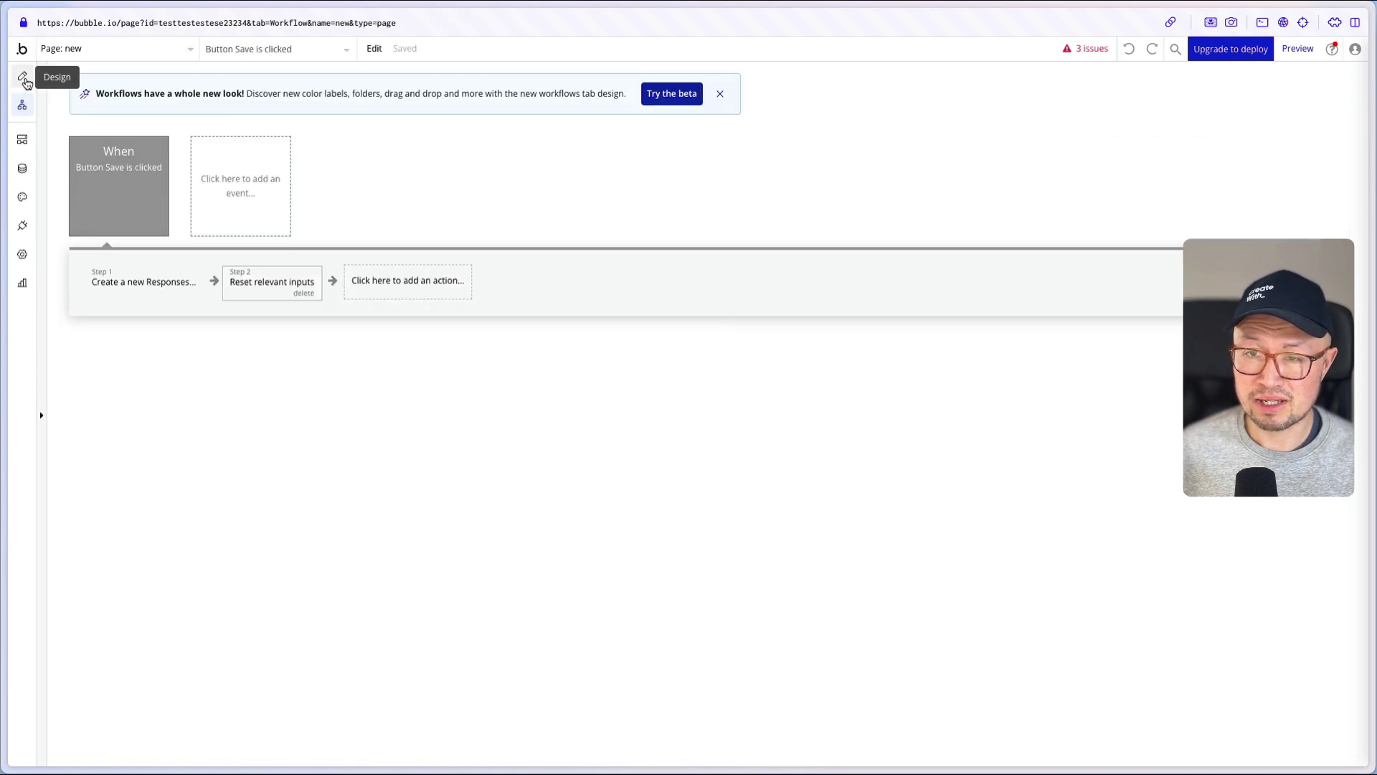
- Switch back to the page Design view
click(22, 75)
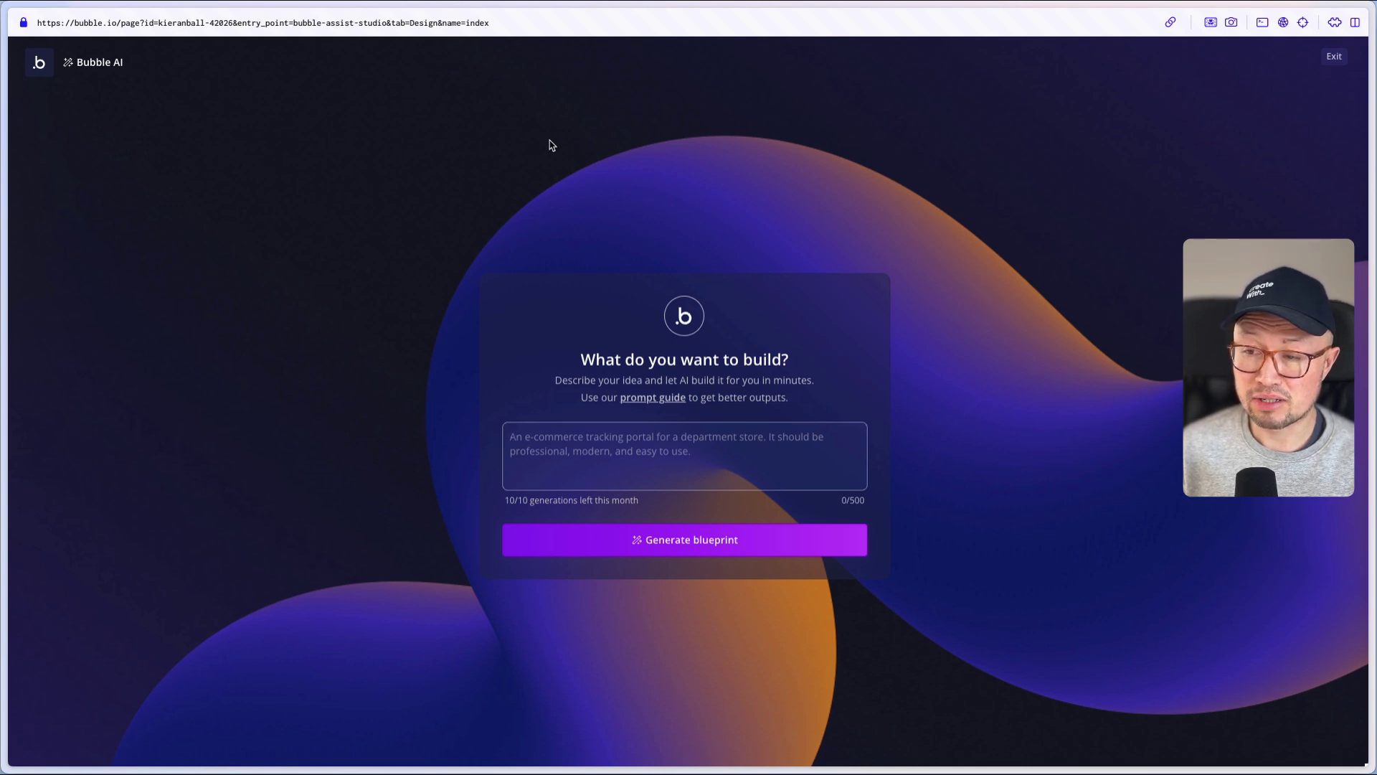
- Paste the freelance developer CRM description into the app idea box and generate its blueprint
click(984, 439)
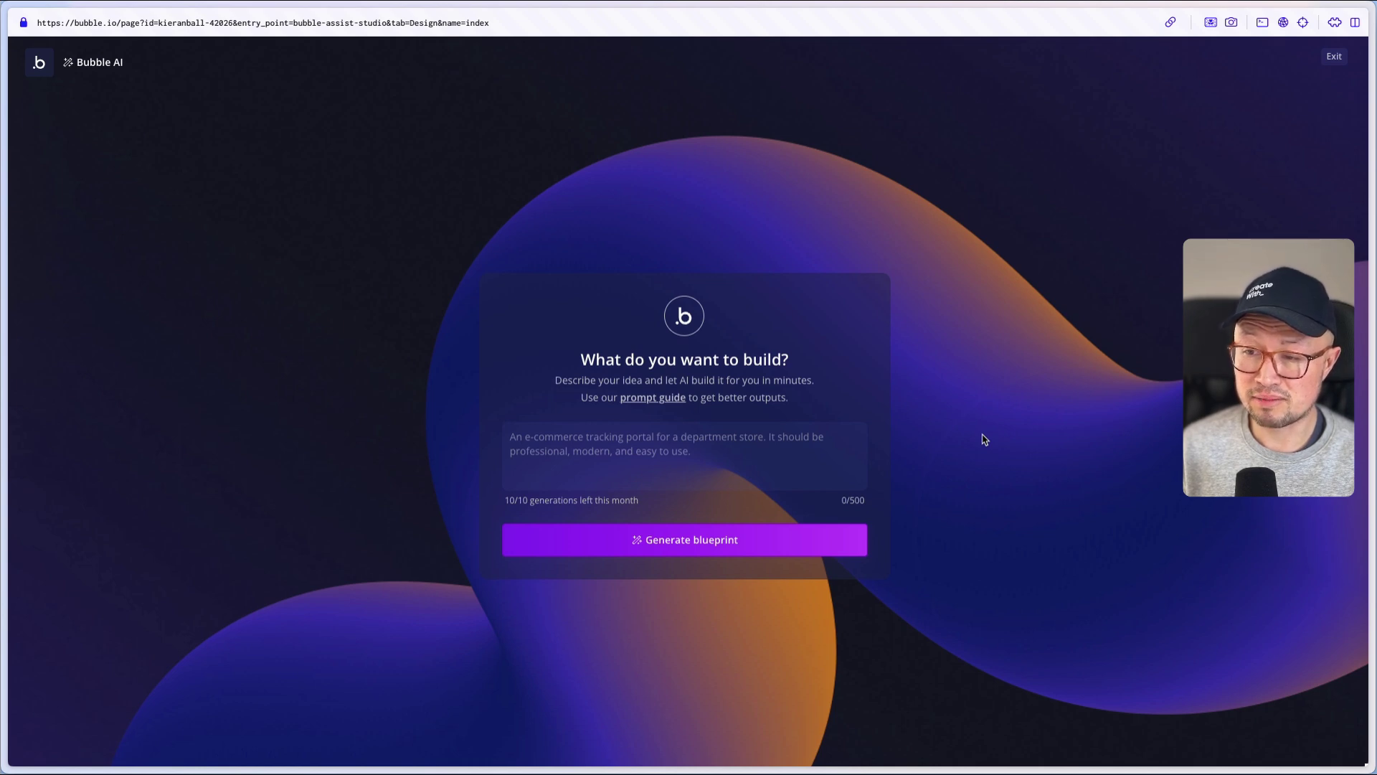
click(809, 463)
text(I am a freelance developer. I need a CRM to help me track my clients, projects, tasks, and invoices.)
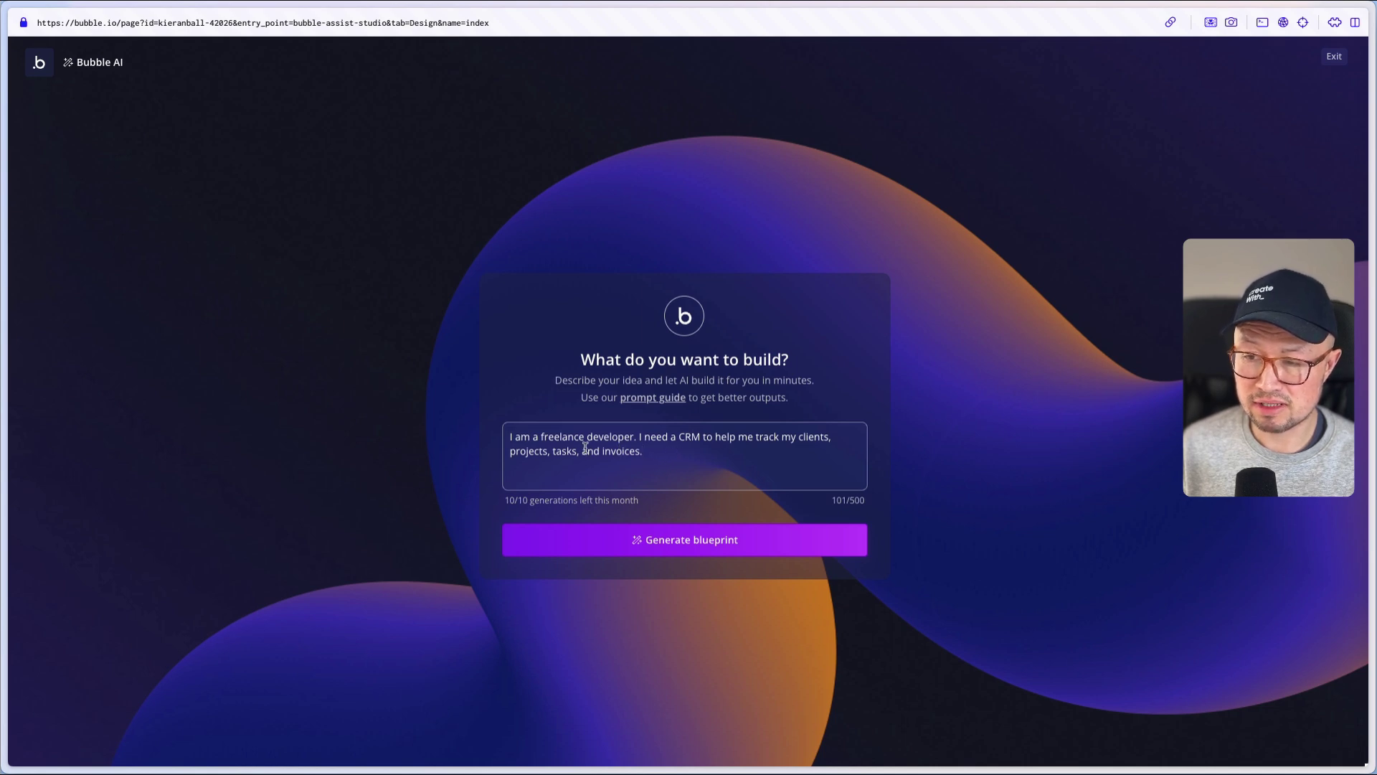
click(732, 542)
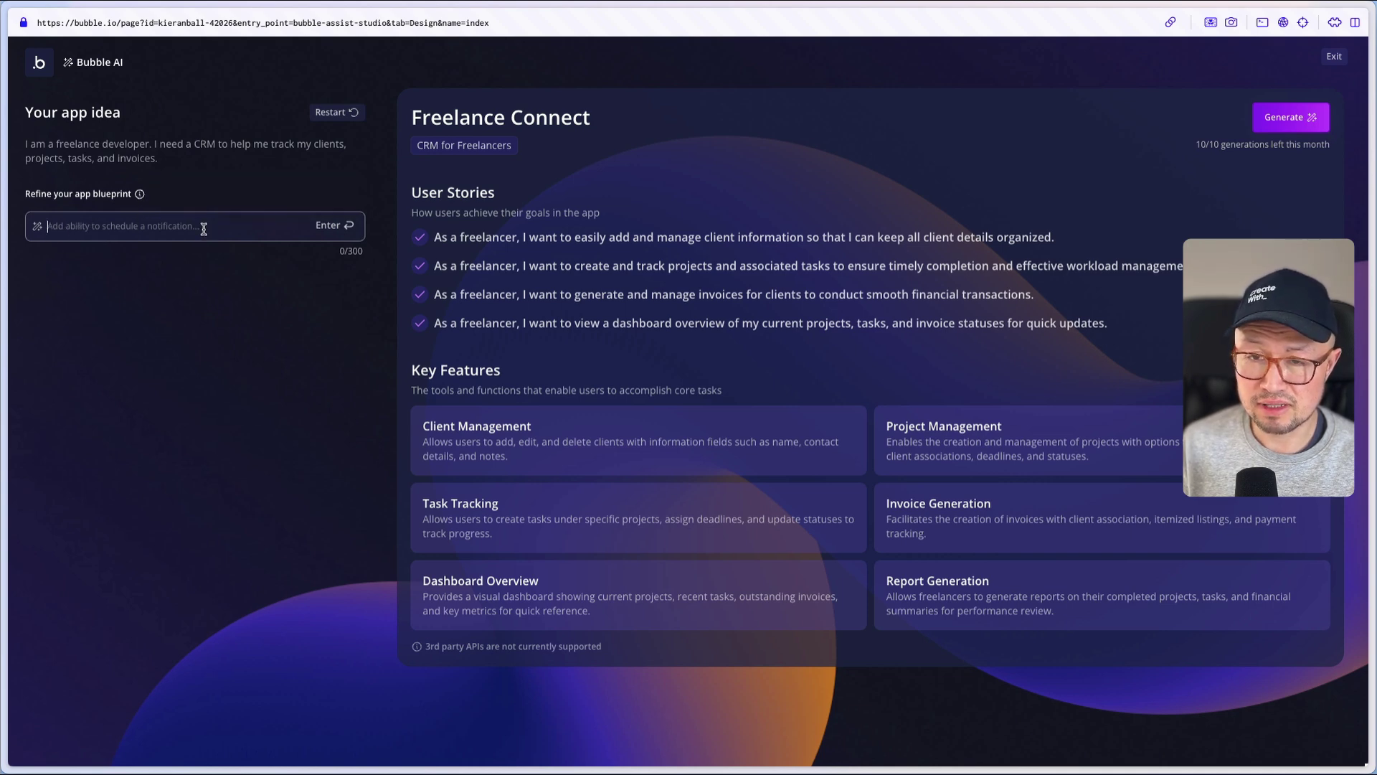
- Add 'email reminders for the client when invoices are not paid' to the blueprint, then generate the app
text(A)
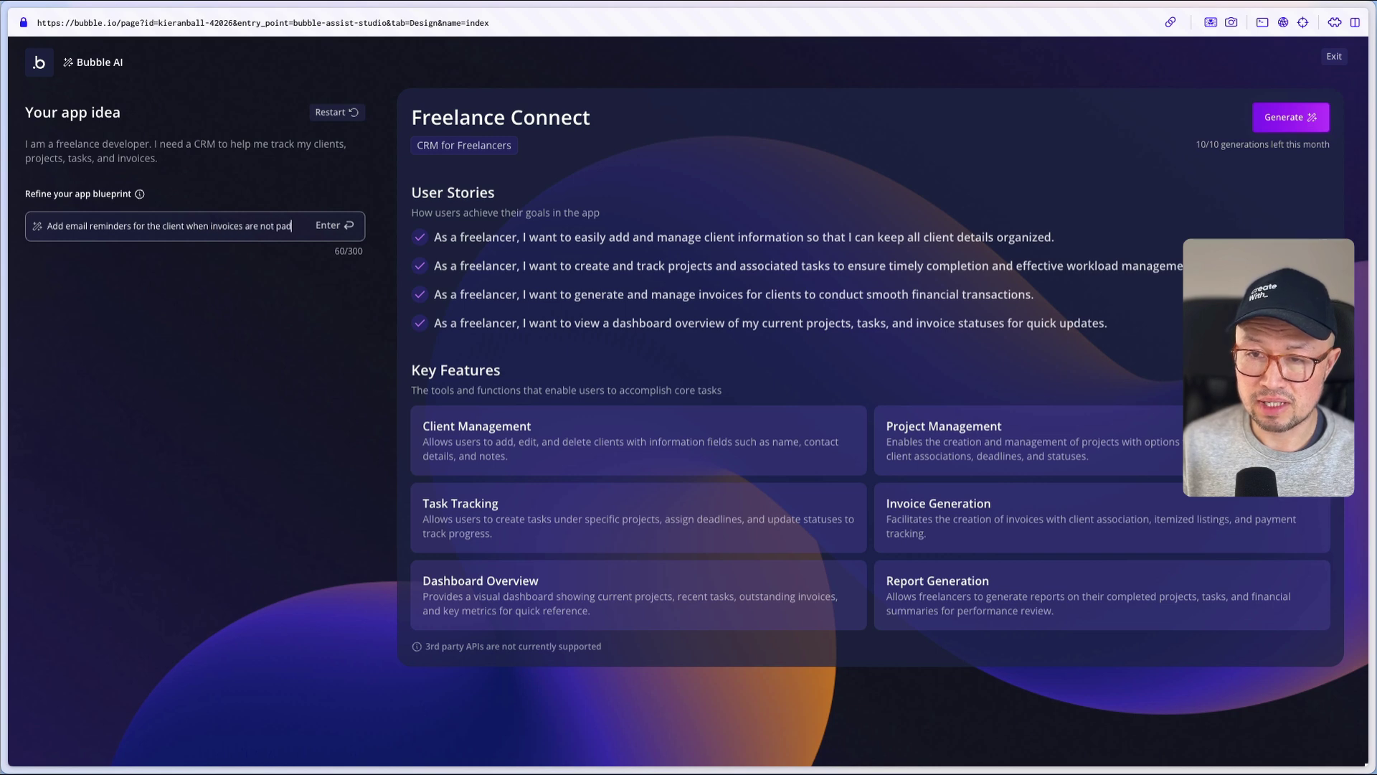
text(dd email reminders for the client when invoices are not pad)
key(Return)
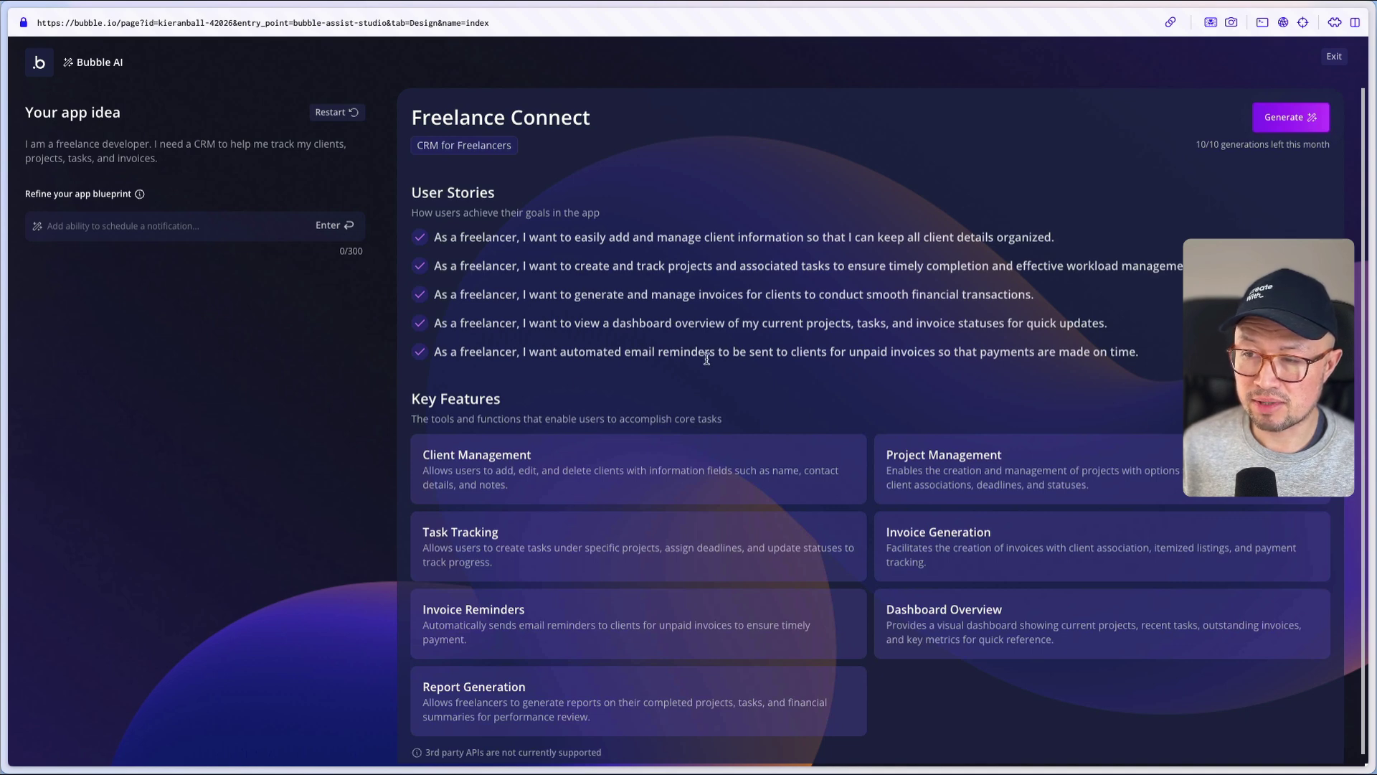
click(1302, 122)
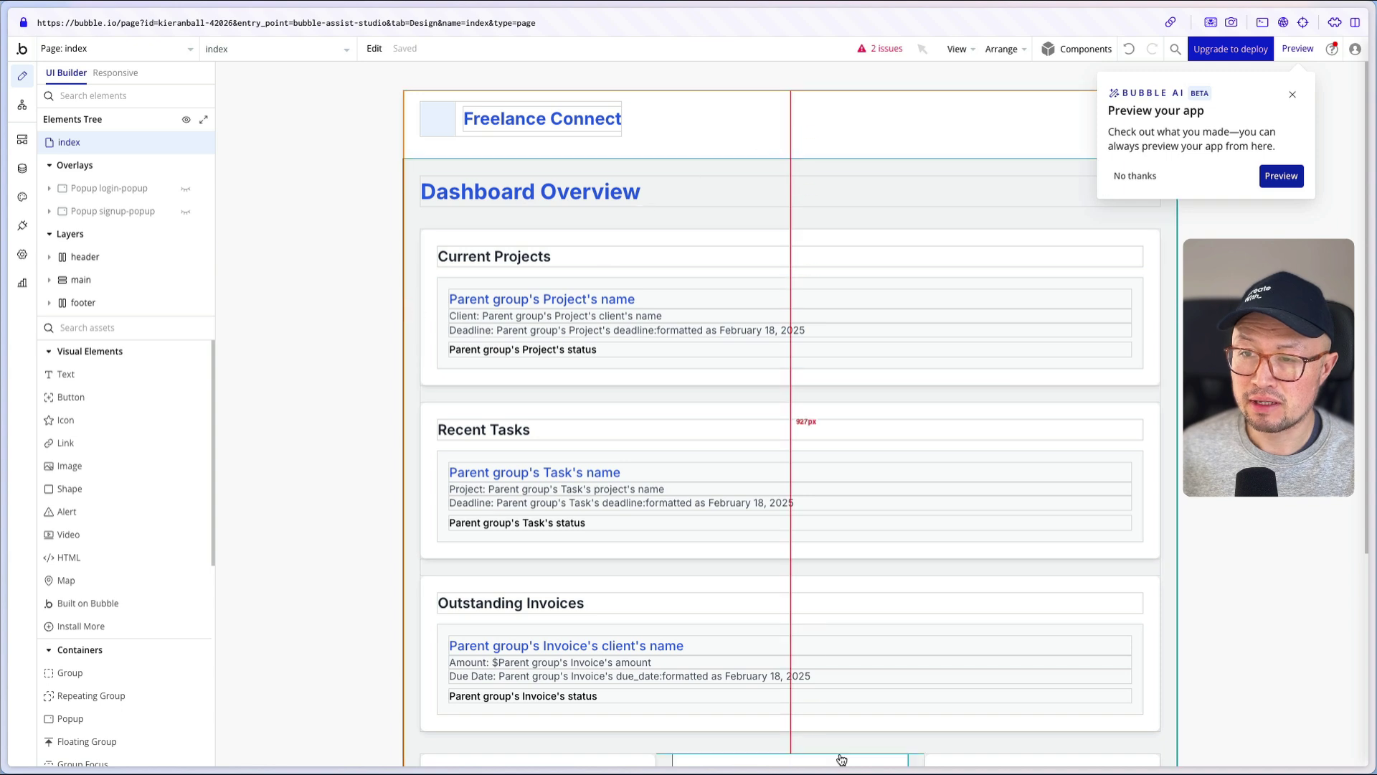
- Look at the clients page, then the invoices page, and end on the projects page
click(177, 56)
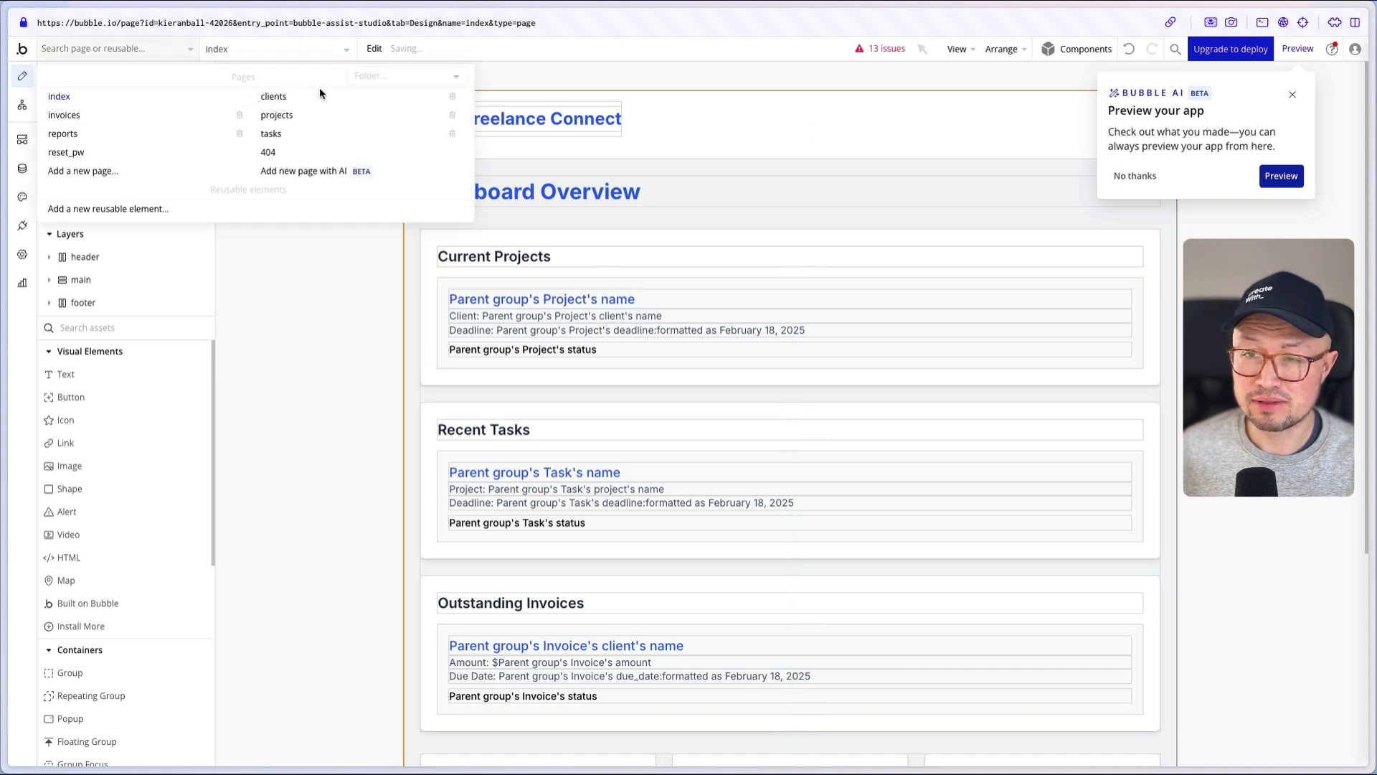
click(273, 98)
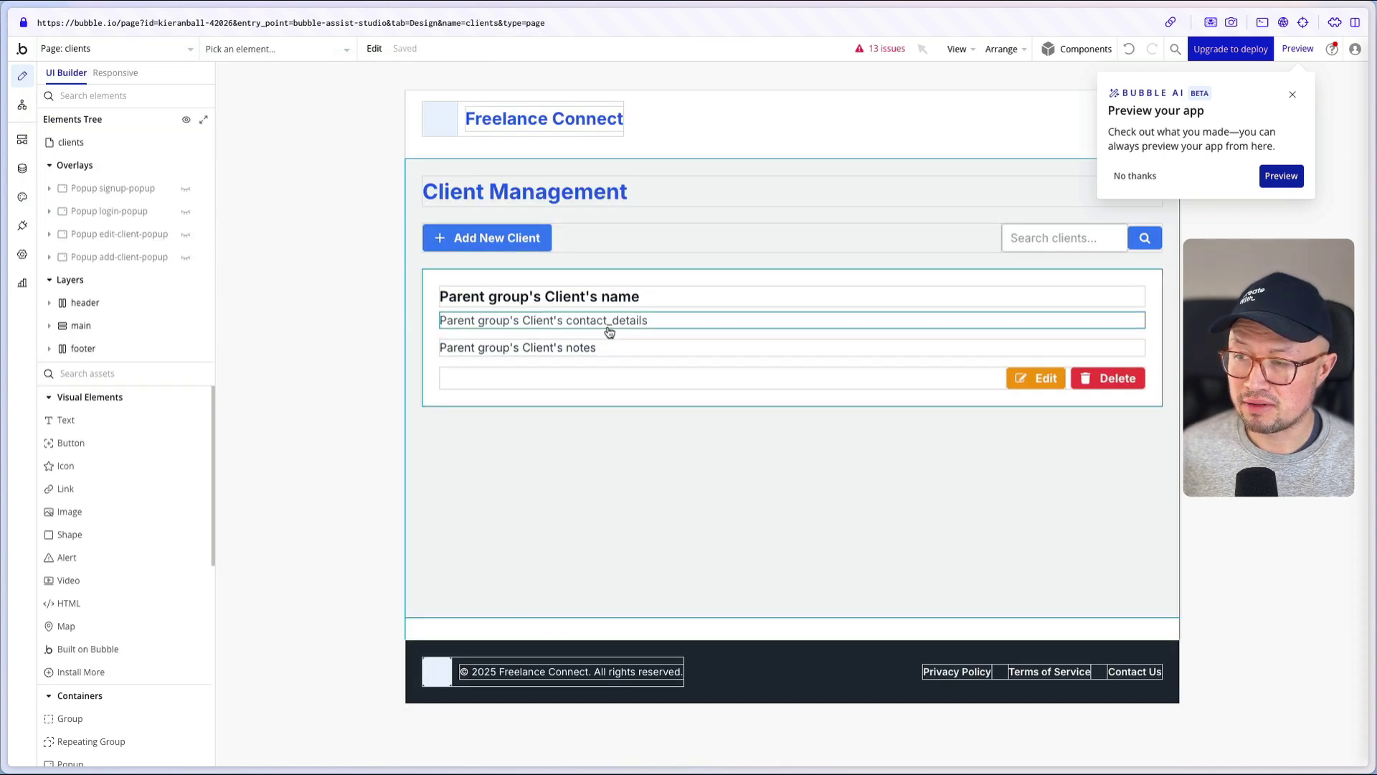
click(132, 53)
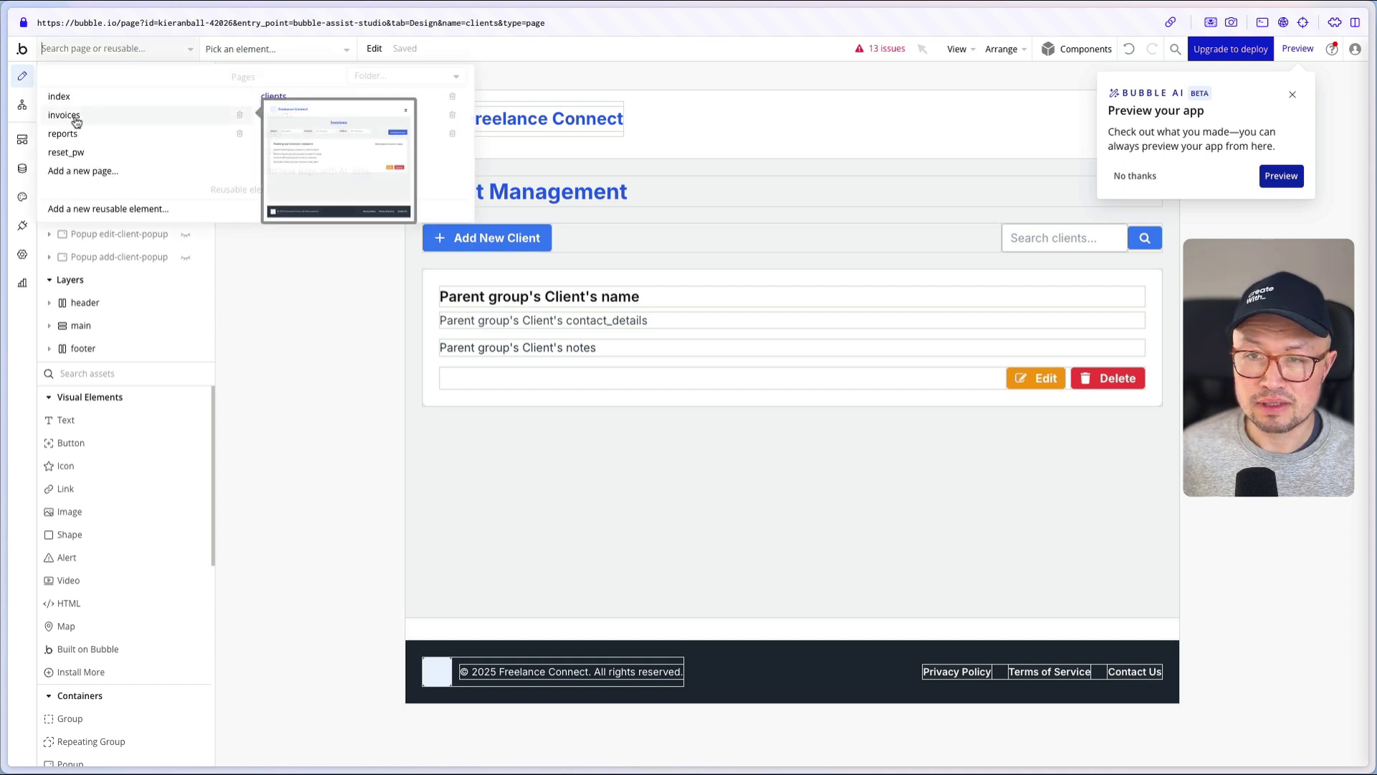
click(76, 117)
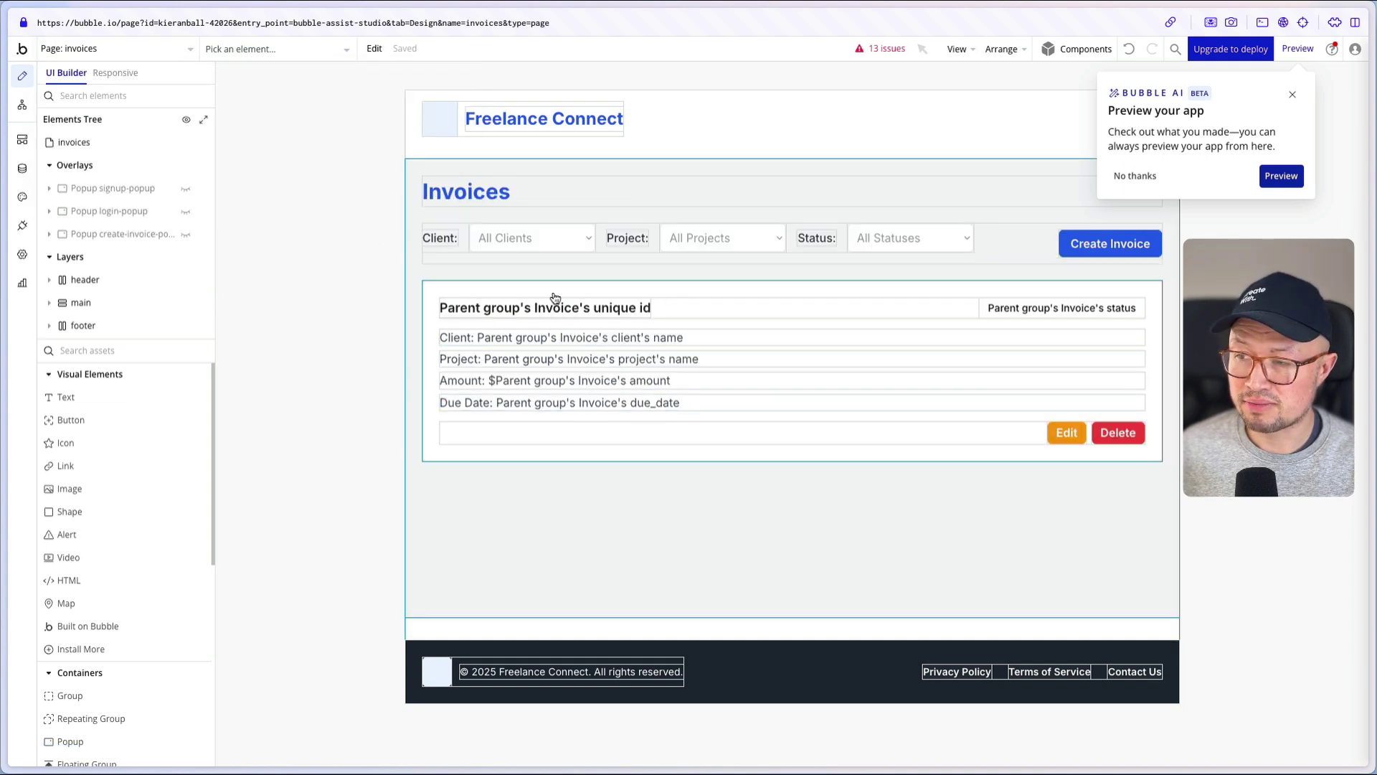
click(169, 51)
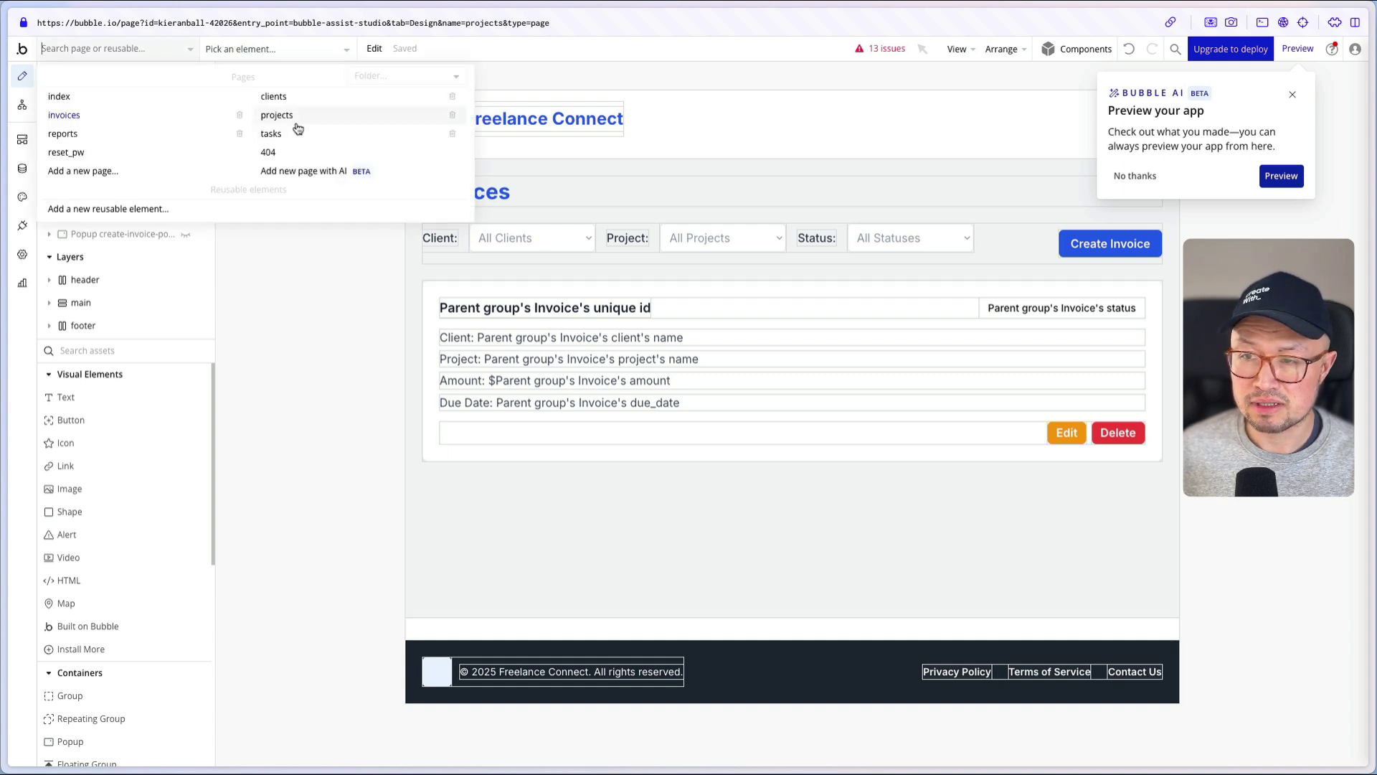
click(297, 123)
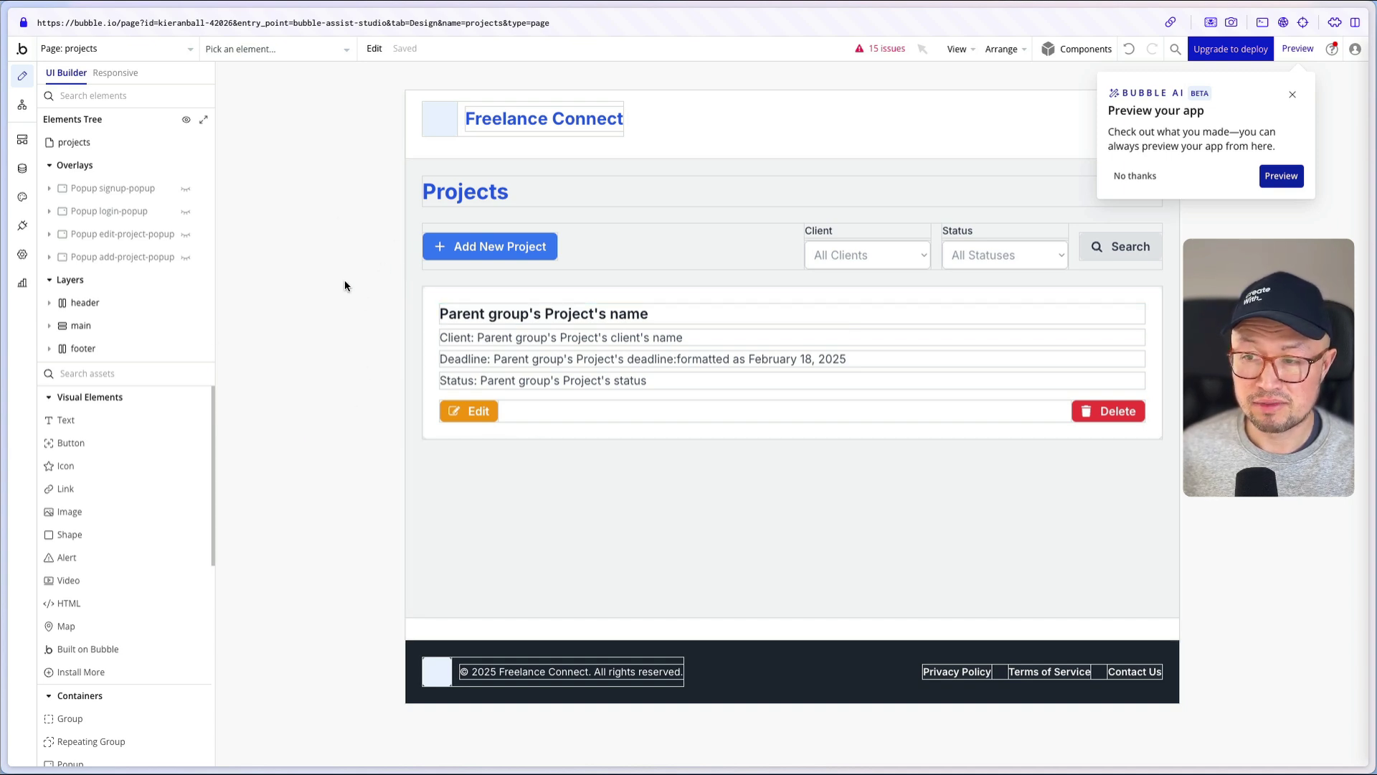
- Review the Project, Task and Invoice data types' fields and the Invoice privacy rules
click(22, 169)
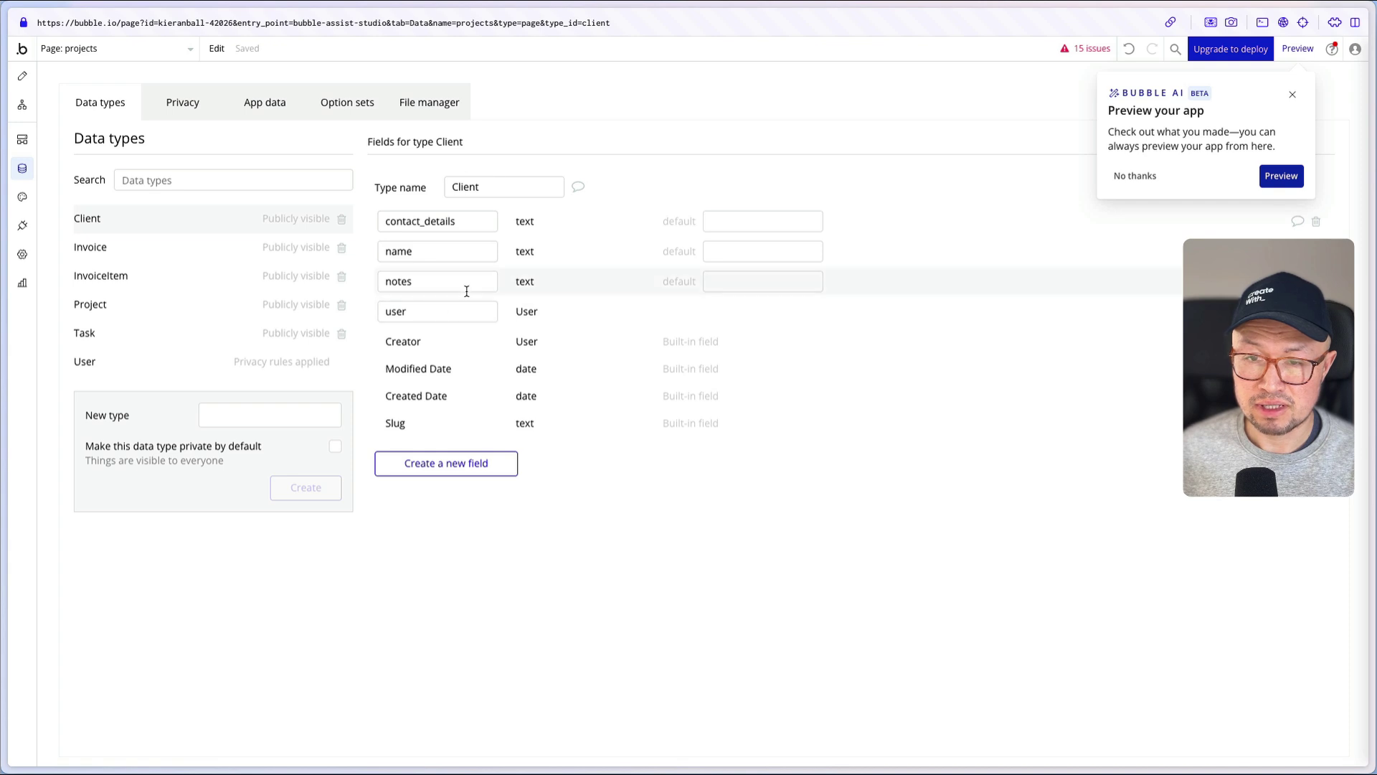
click(155, 307)
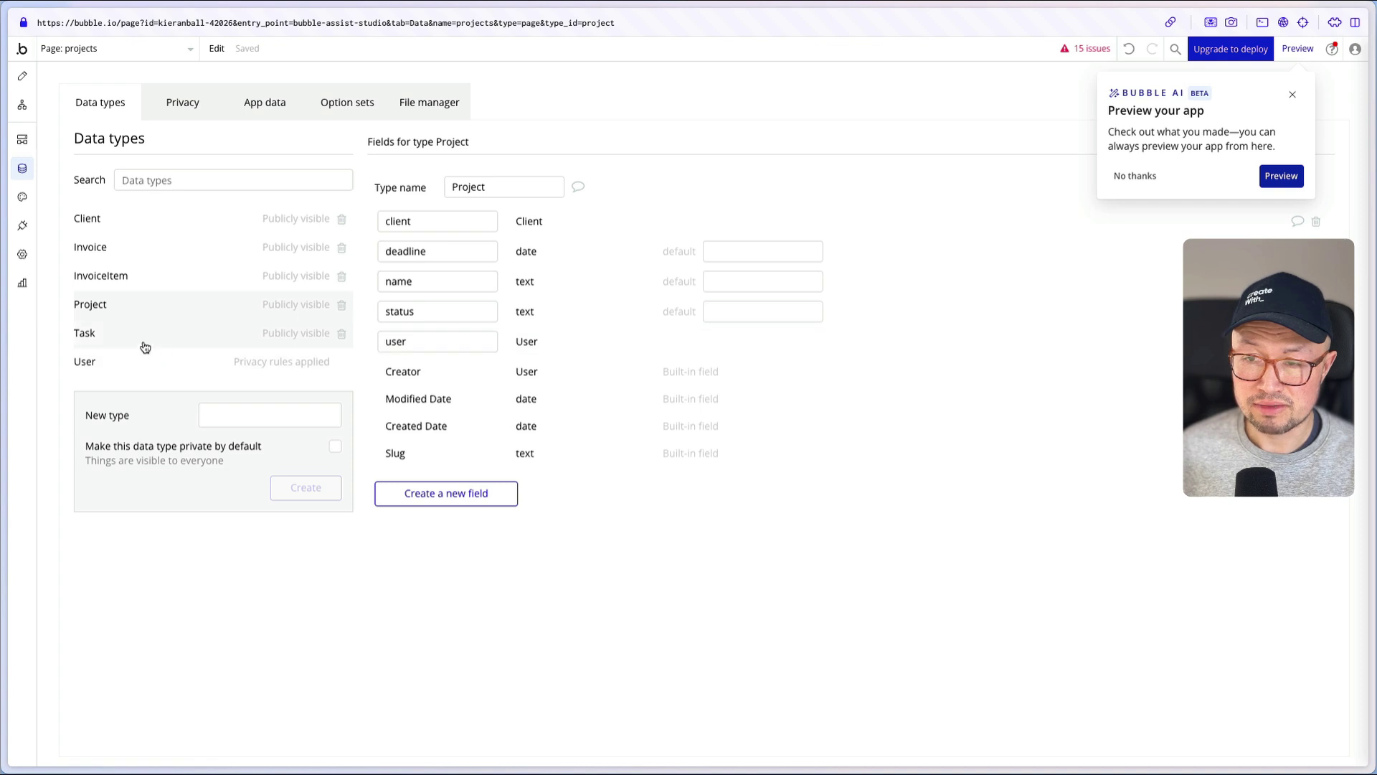
click(199, 335)
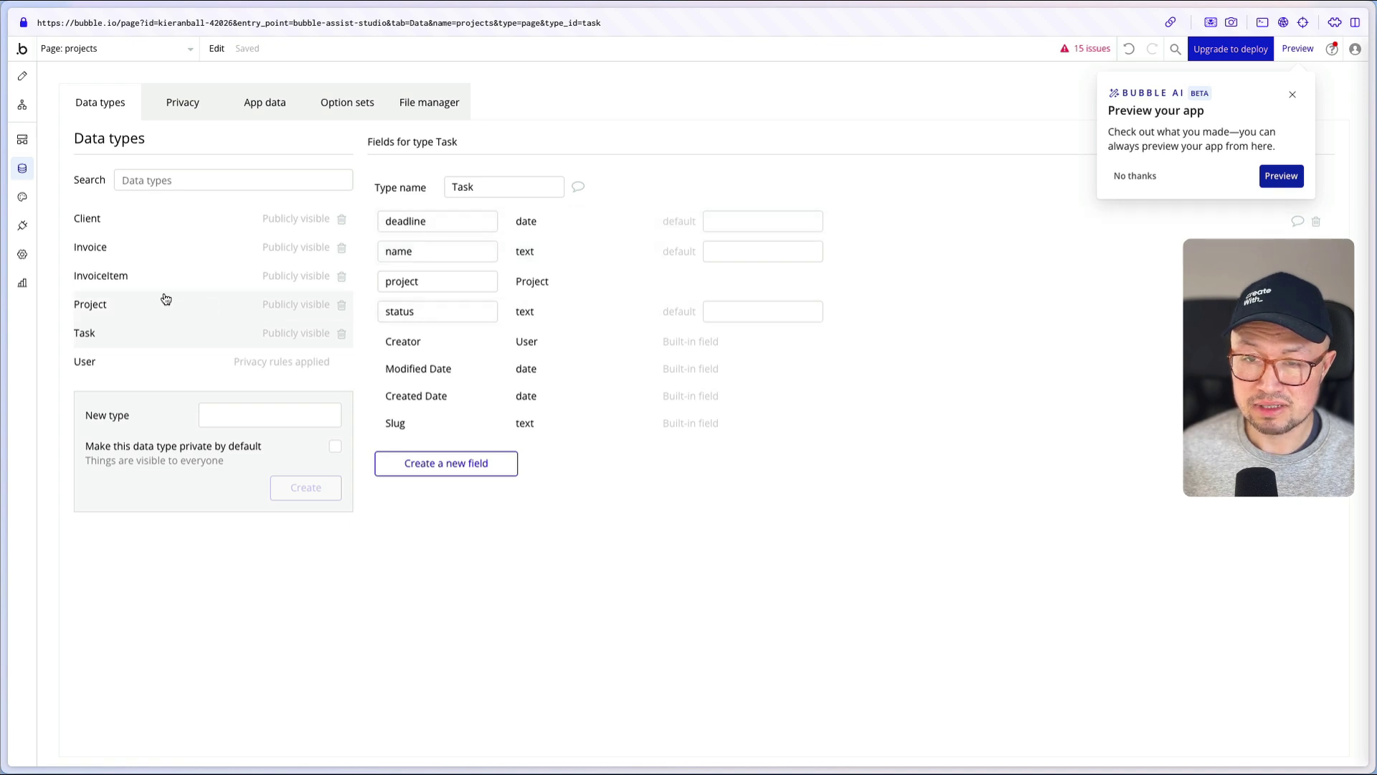
click(130, 248)
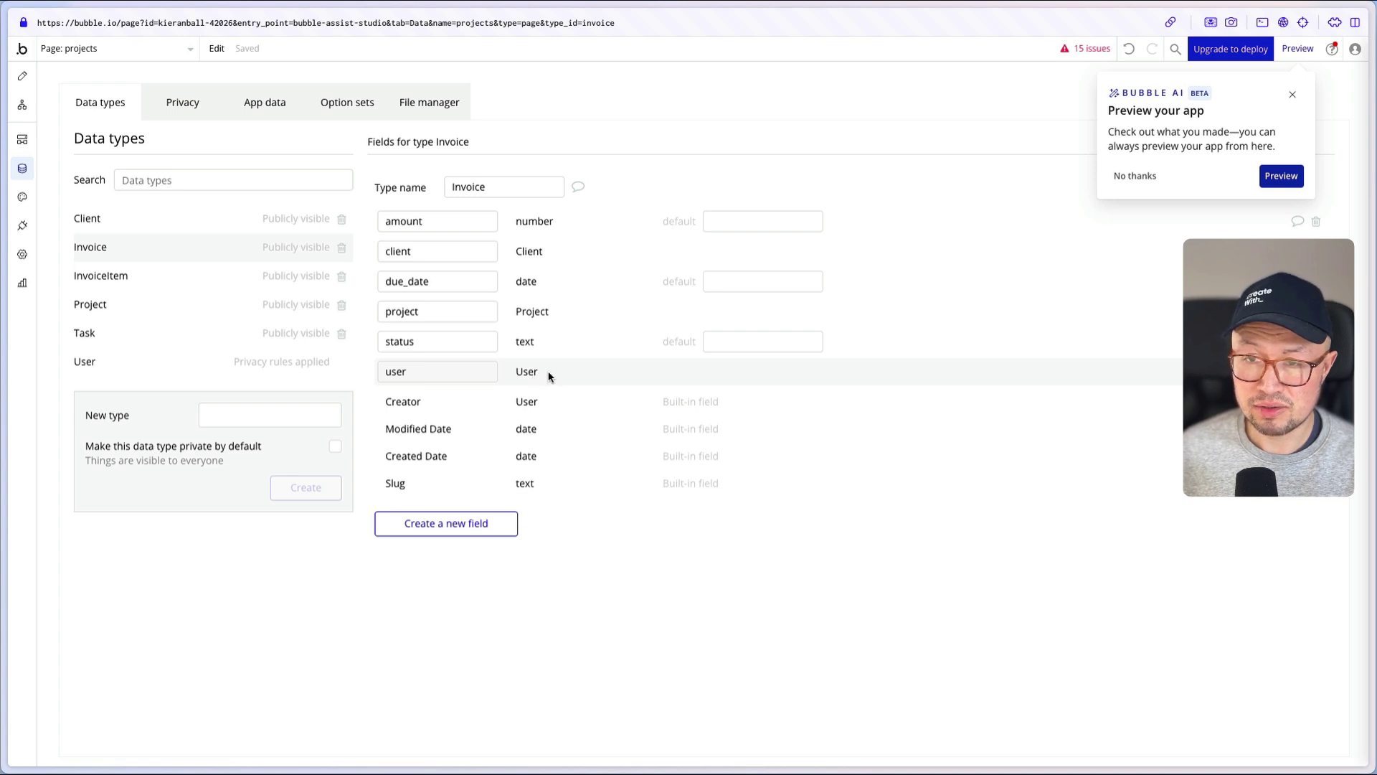
click(186, 112)
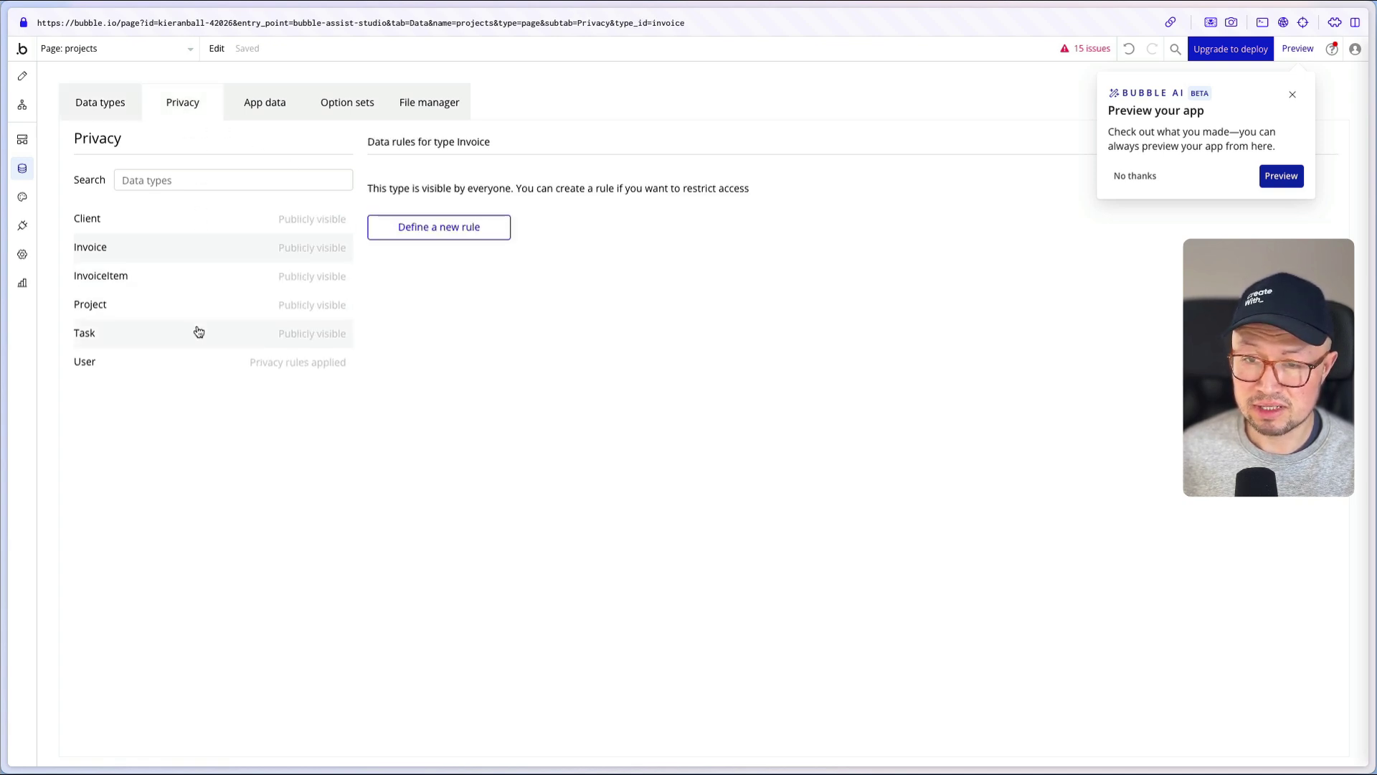
click(119, 110)
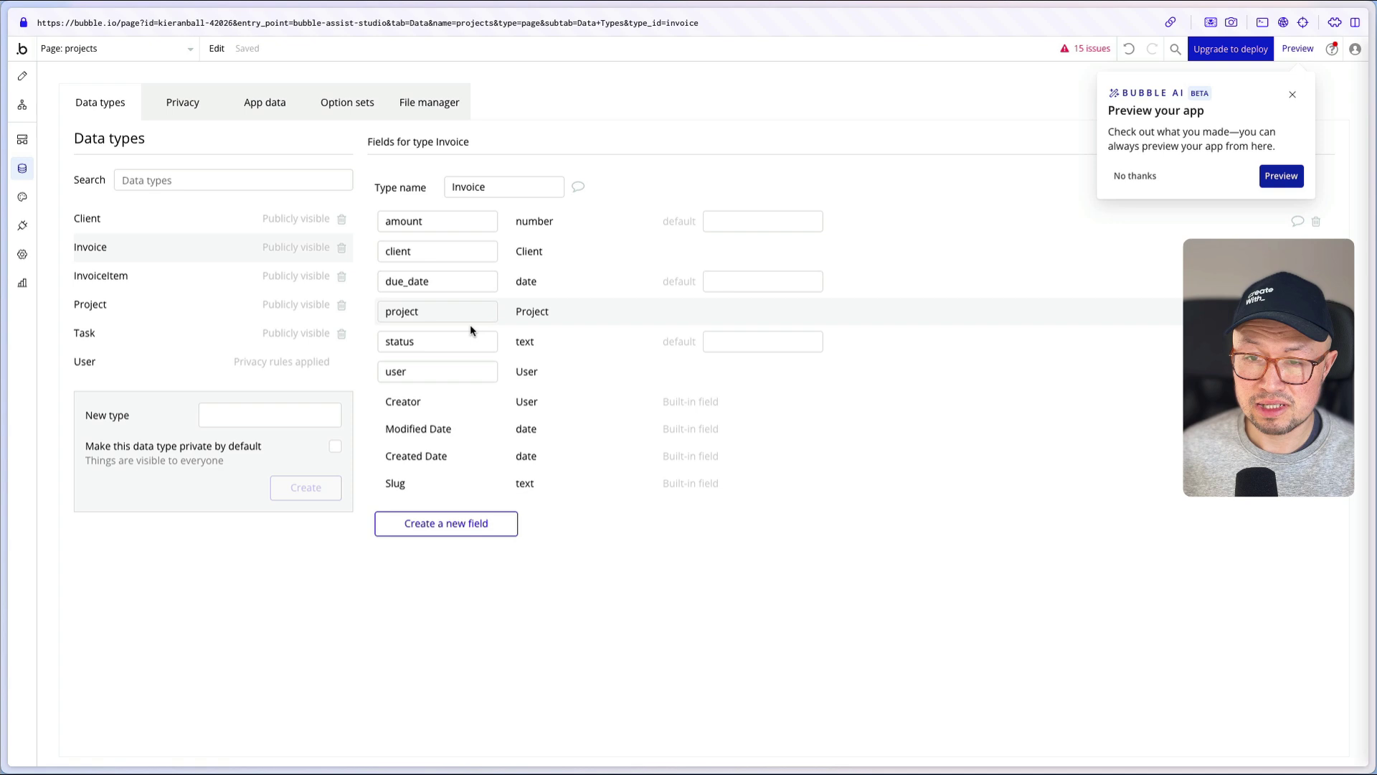
- Check the Client, Project and InvoiceItem types' fields
click(148, 224)
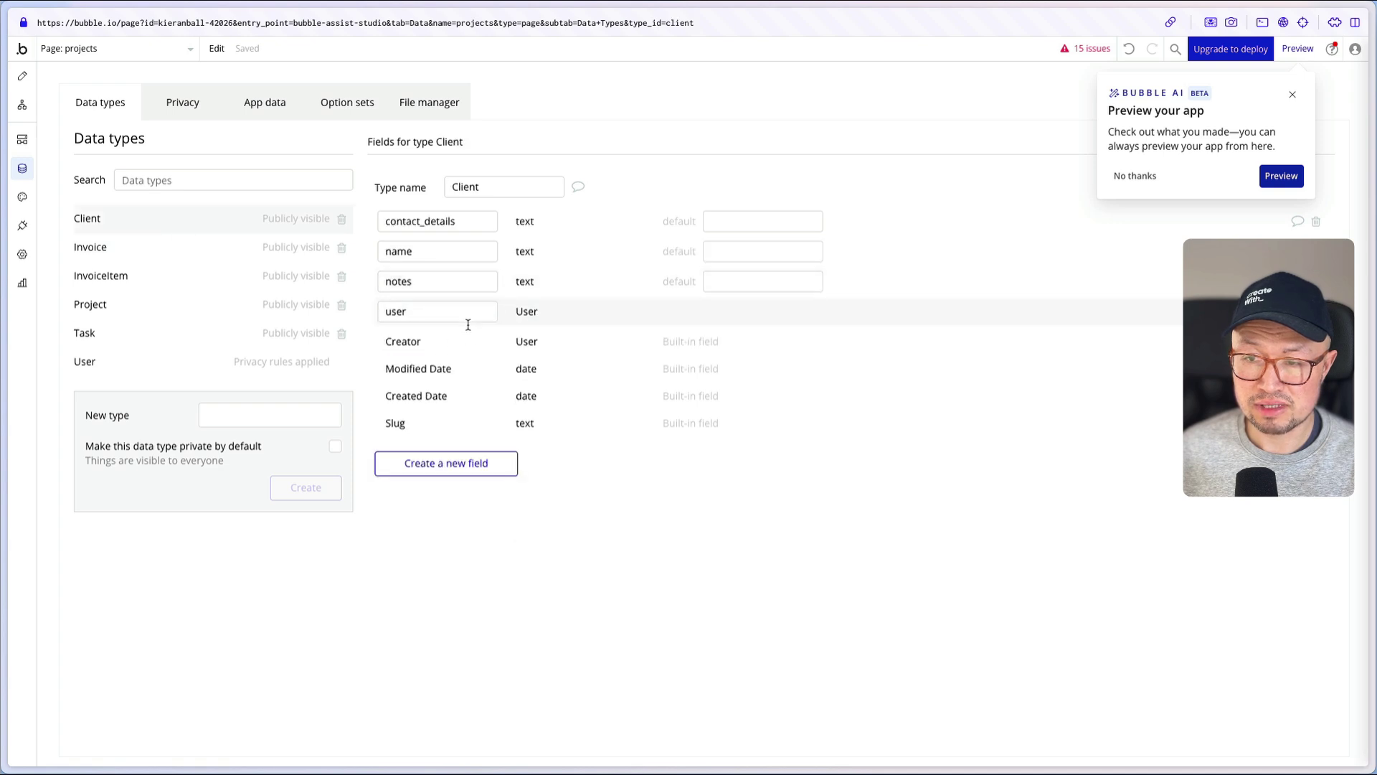
click(148, 305)
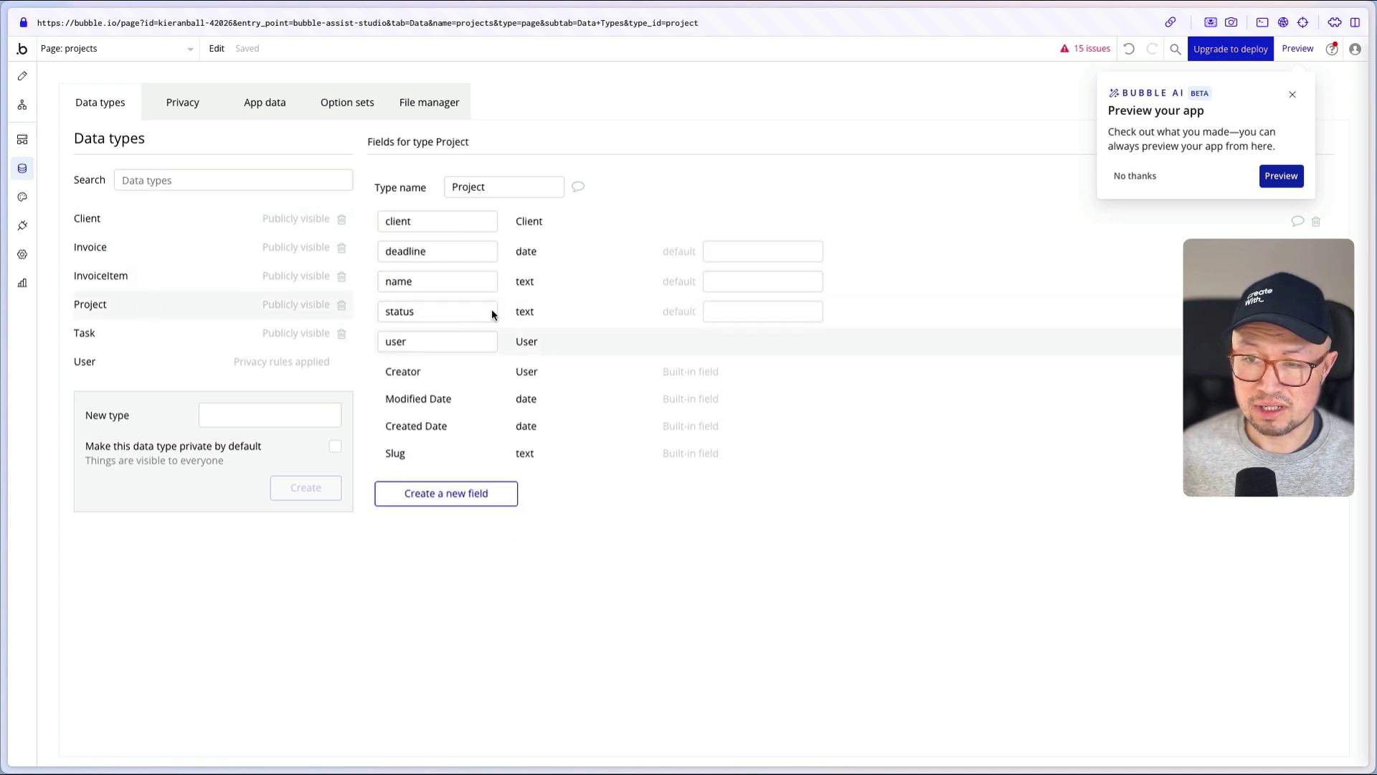
click(172, 277)
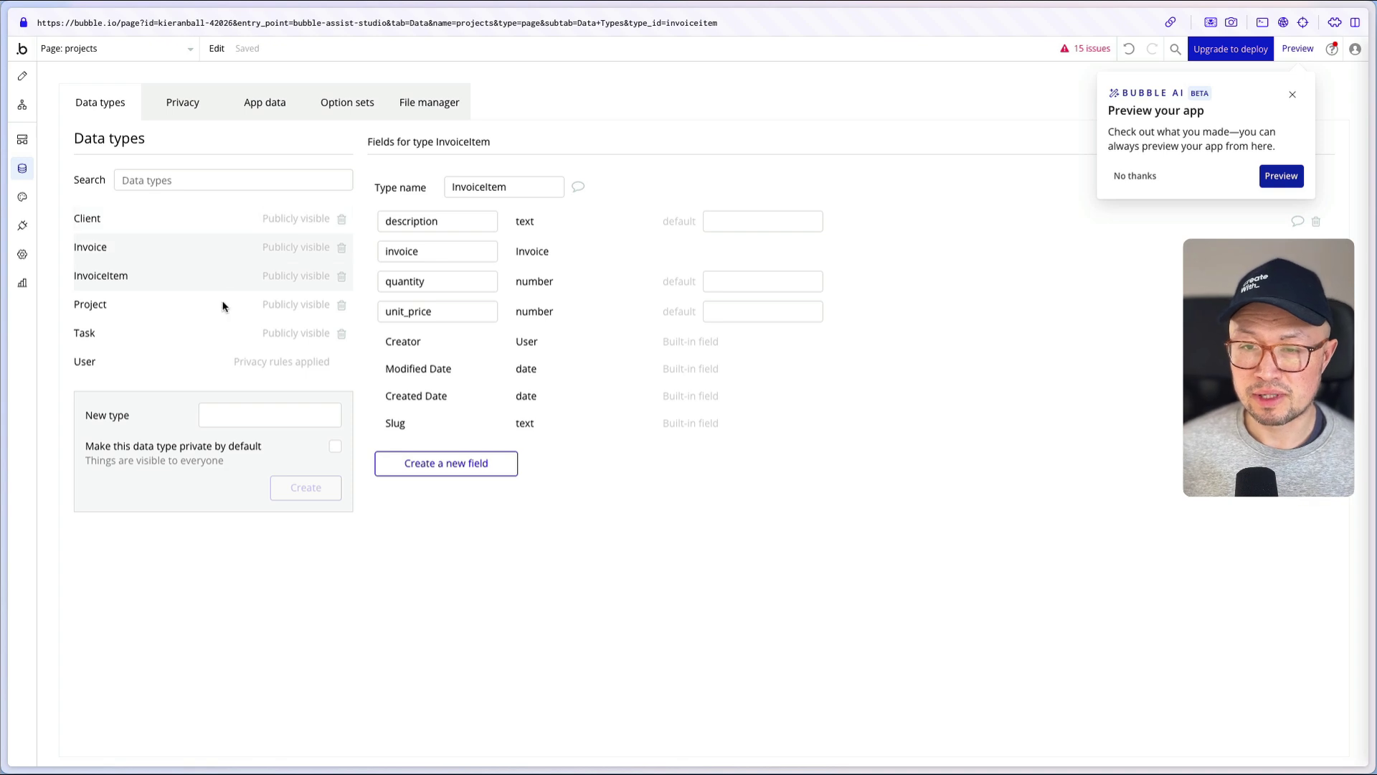
click(22, 105)
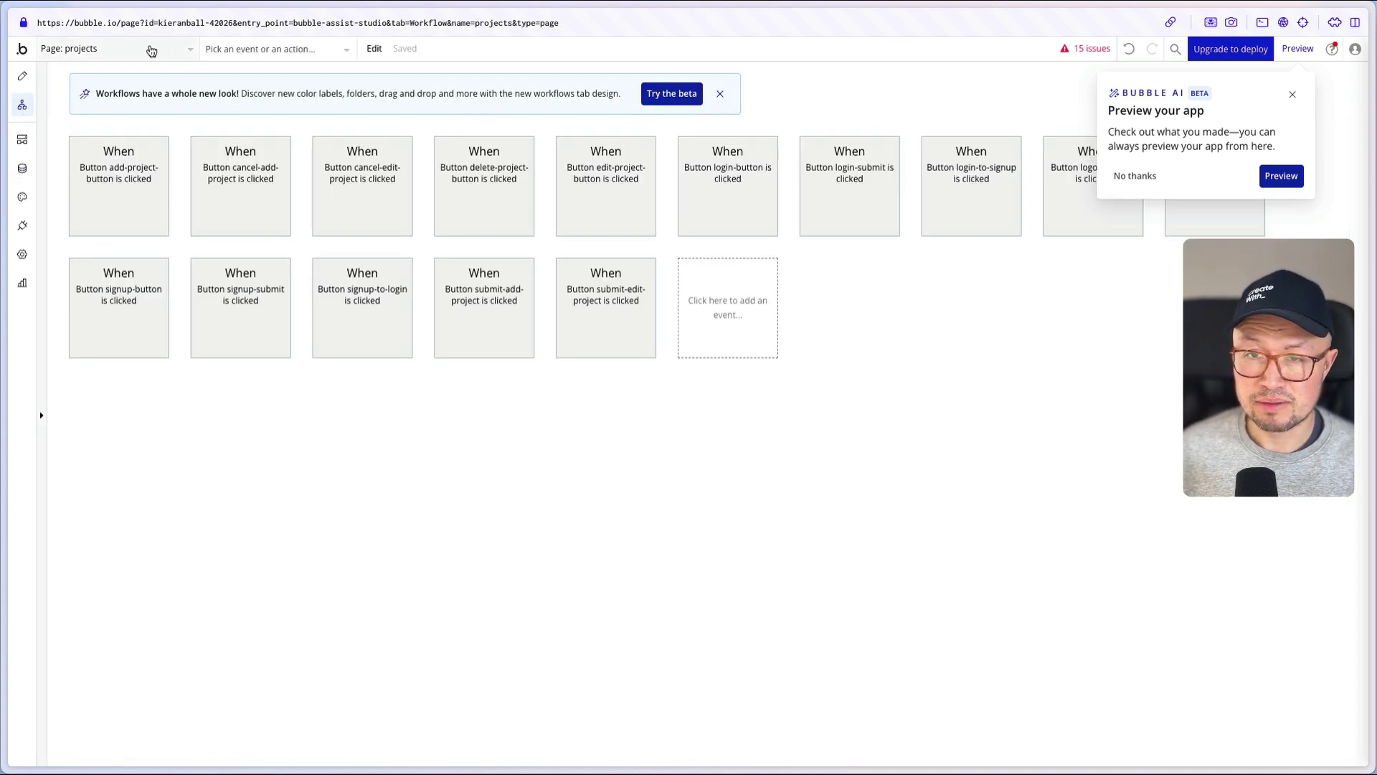
- Reveal add-project-popup in the designer from the add-project-button workflow's Show Popup step
click(122, 185)
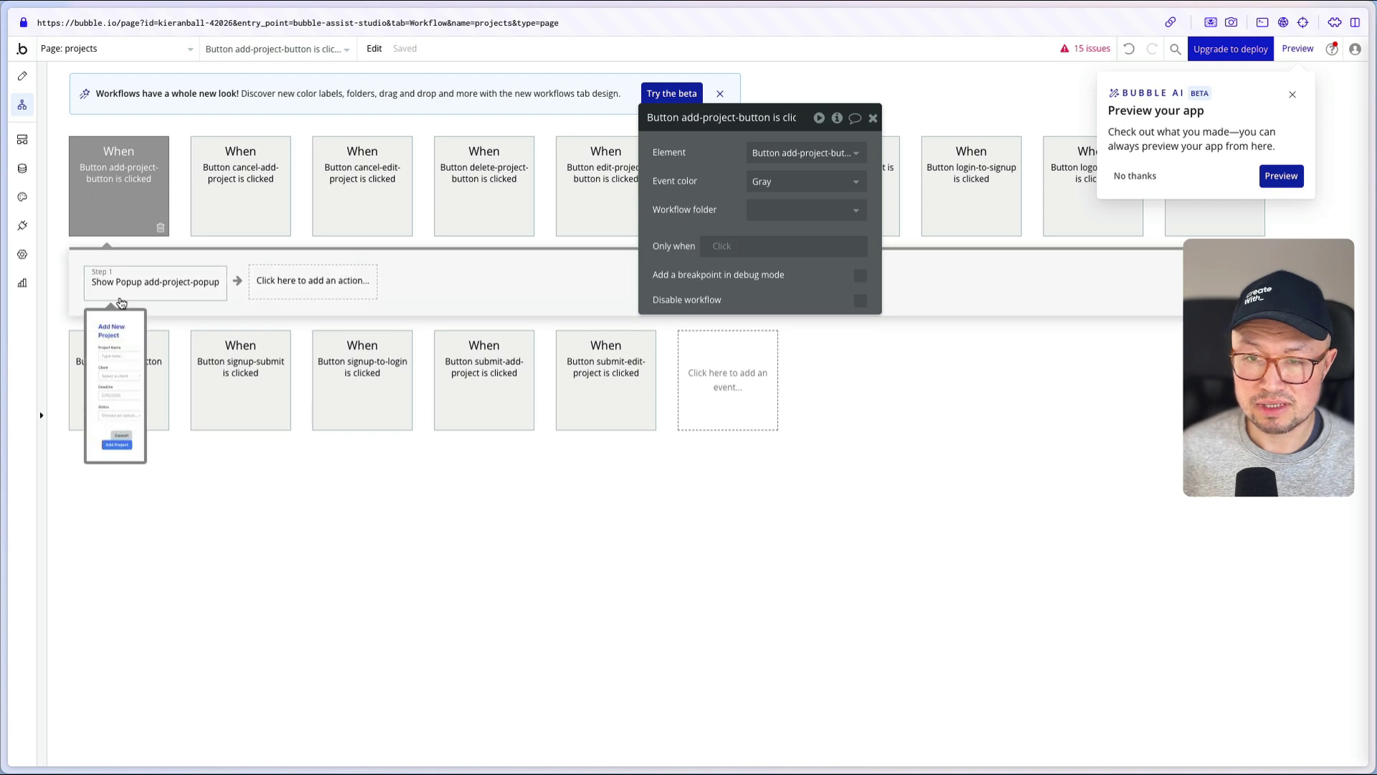
click(158, 293)
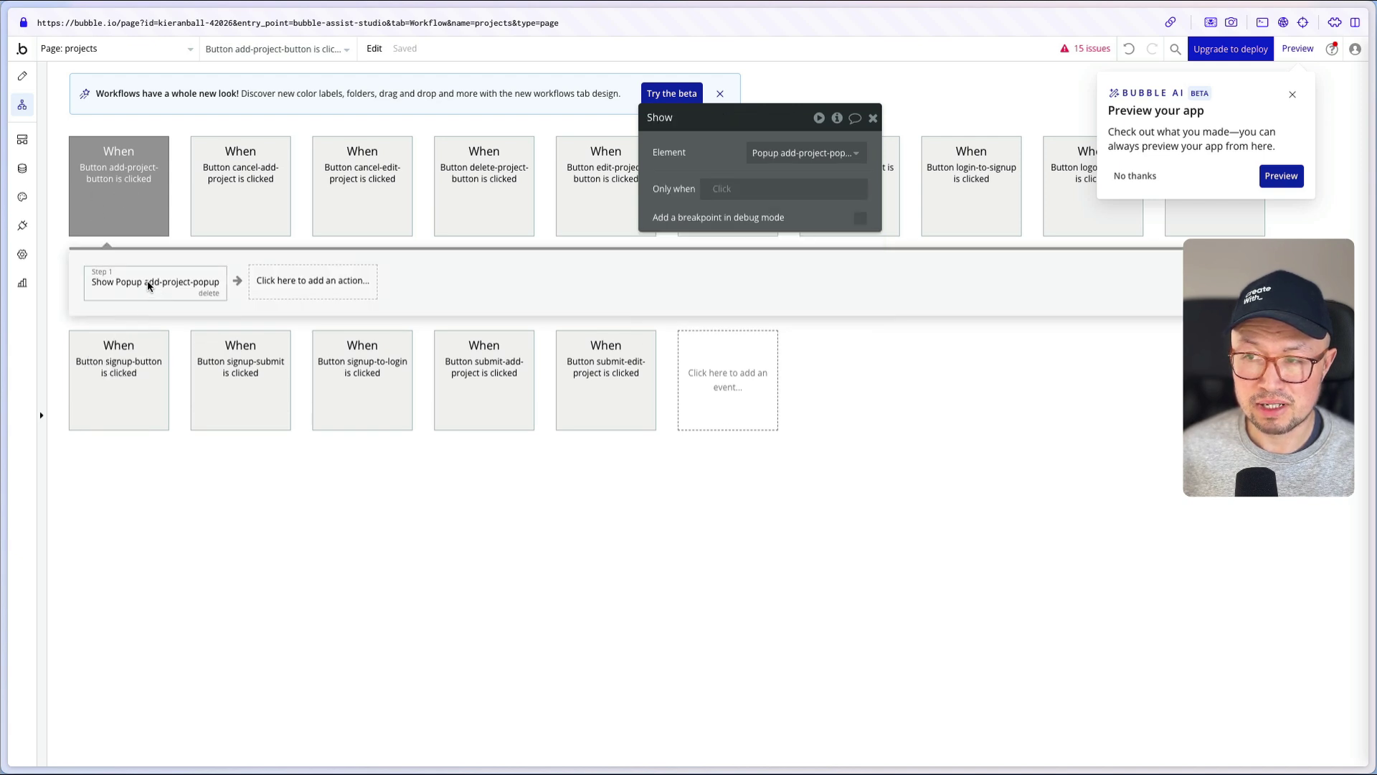
right_click(149, 285)
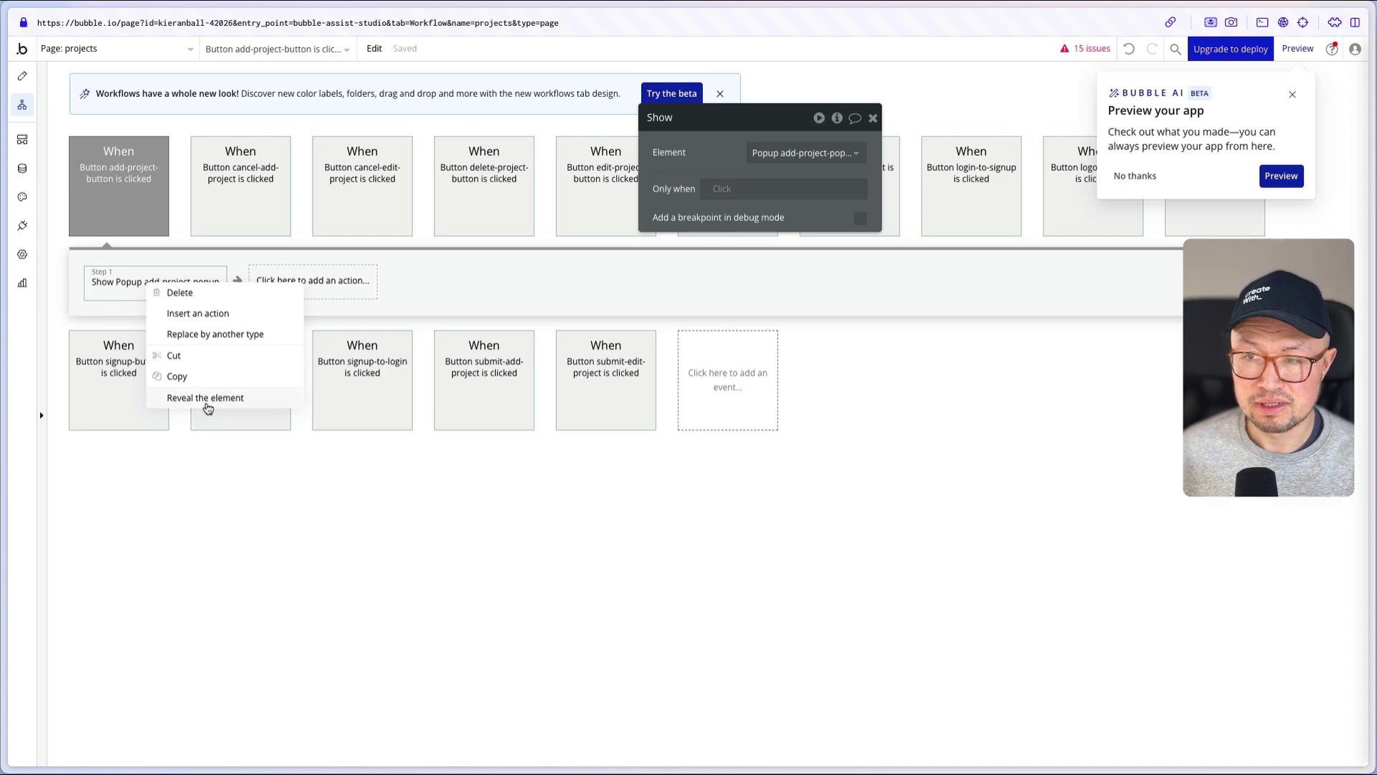
click(206, 399)
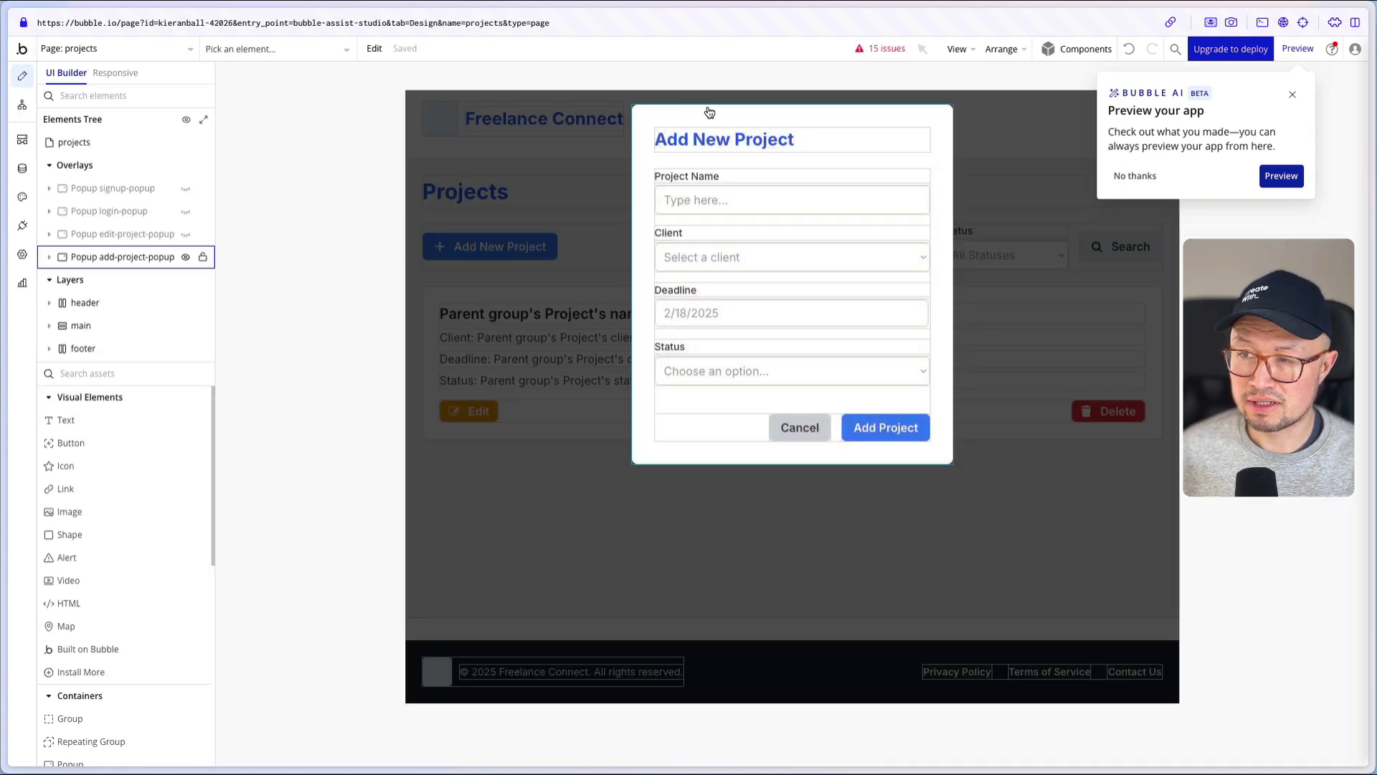
- Inspect the Project Name, Client and Deadline inputs, checking the client dropdown's search source
double_click(697, 205)
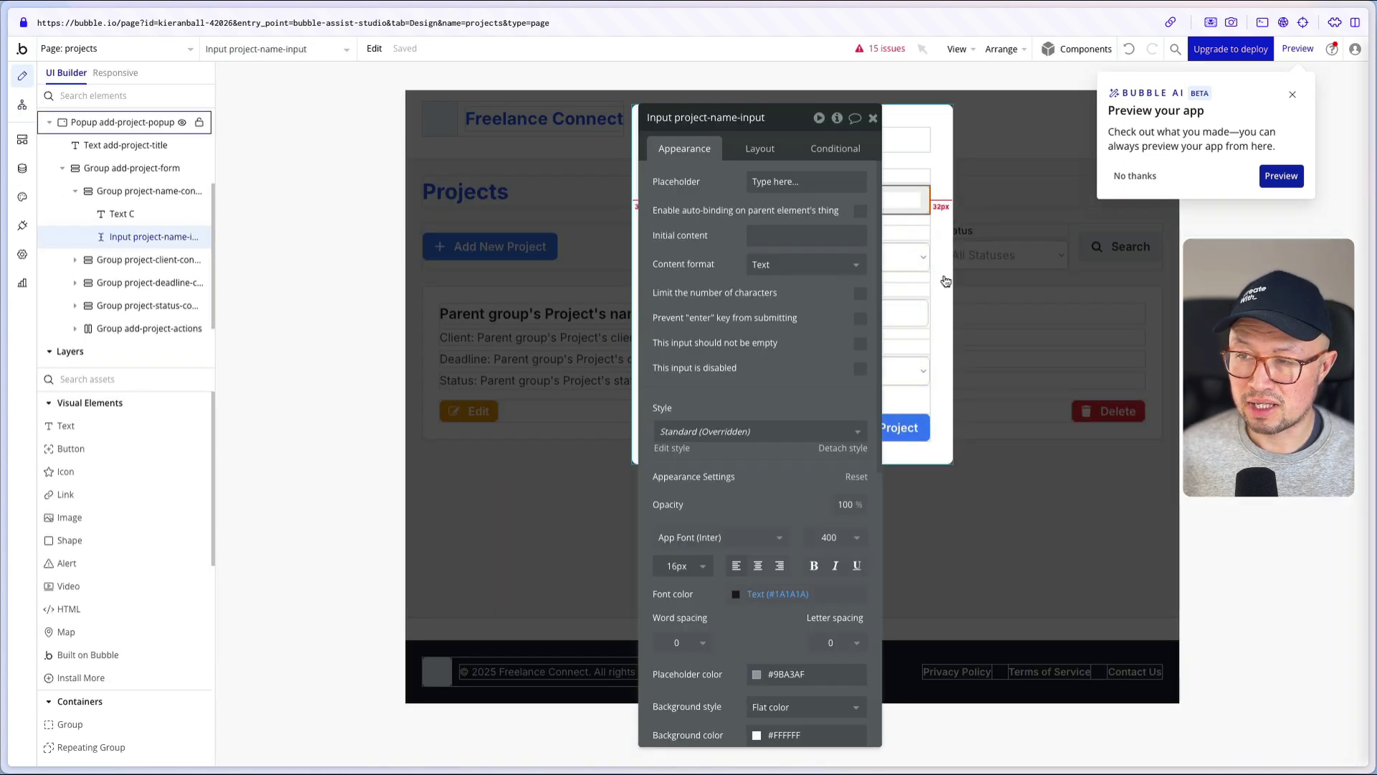
click(919, 271)
click(917, 319)
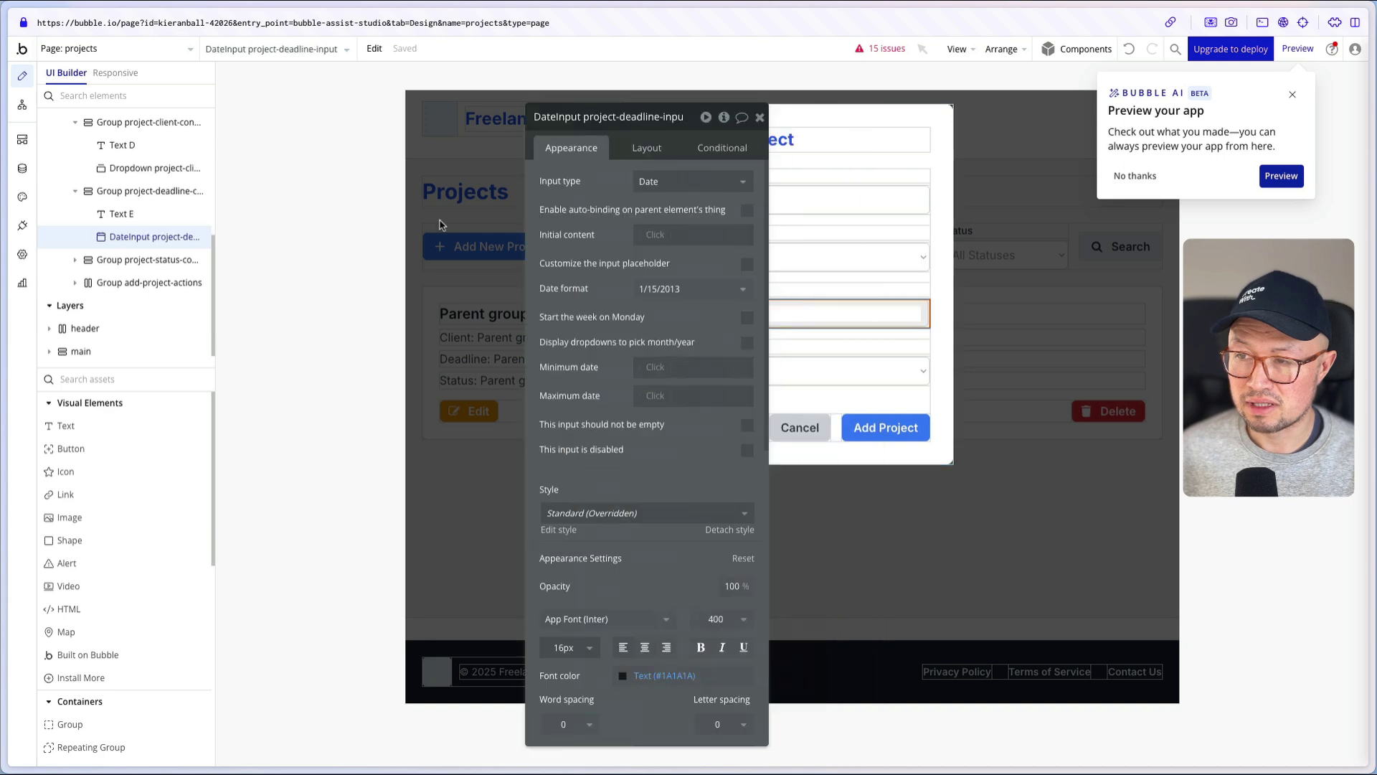
click(789, 258)
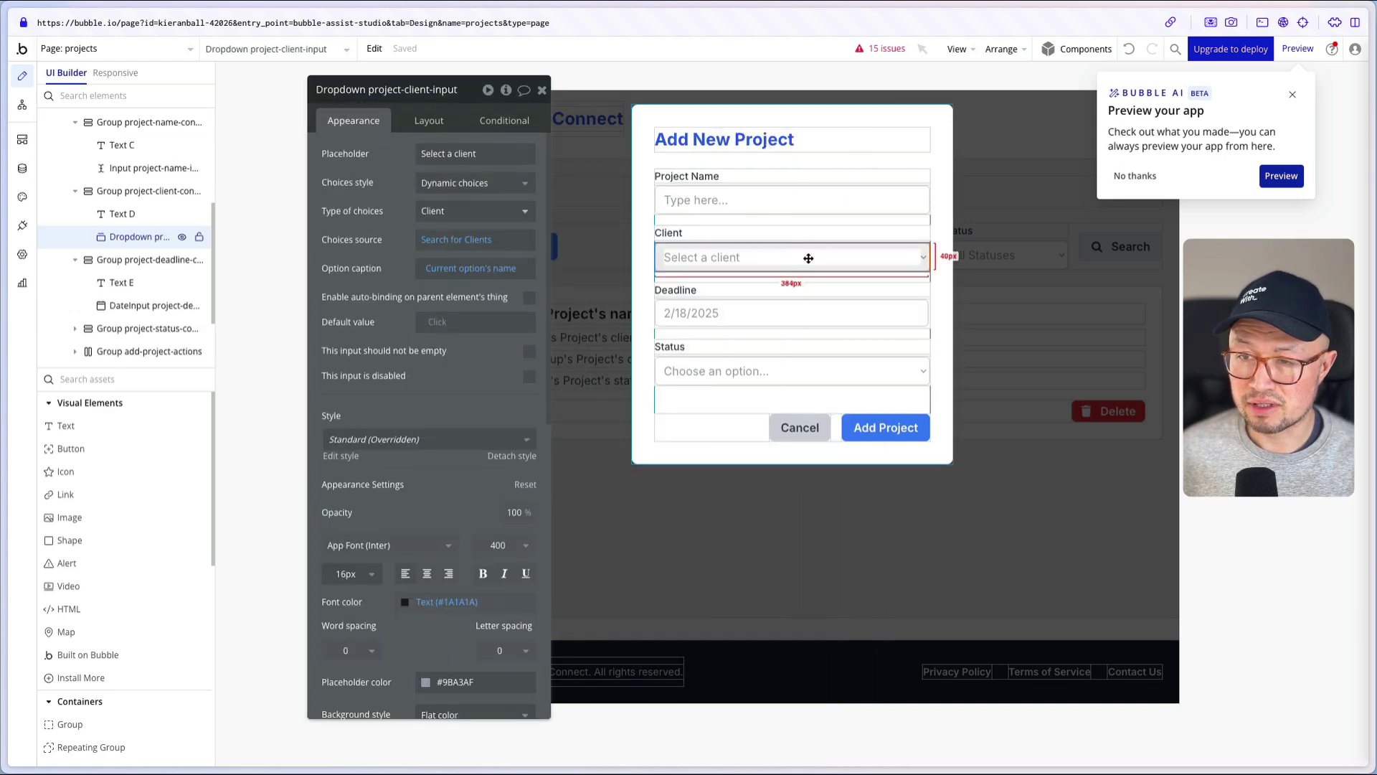
click(430, 244)
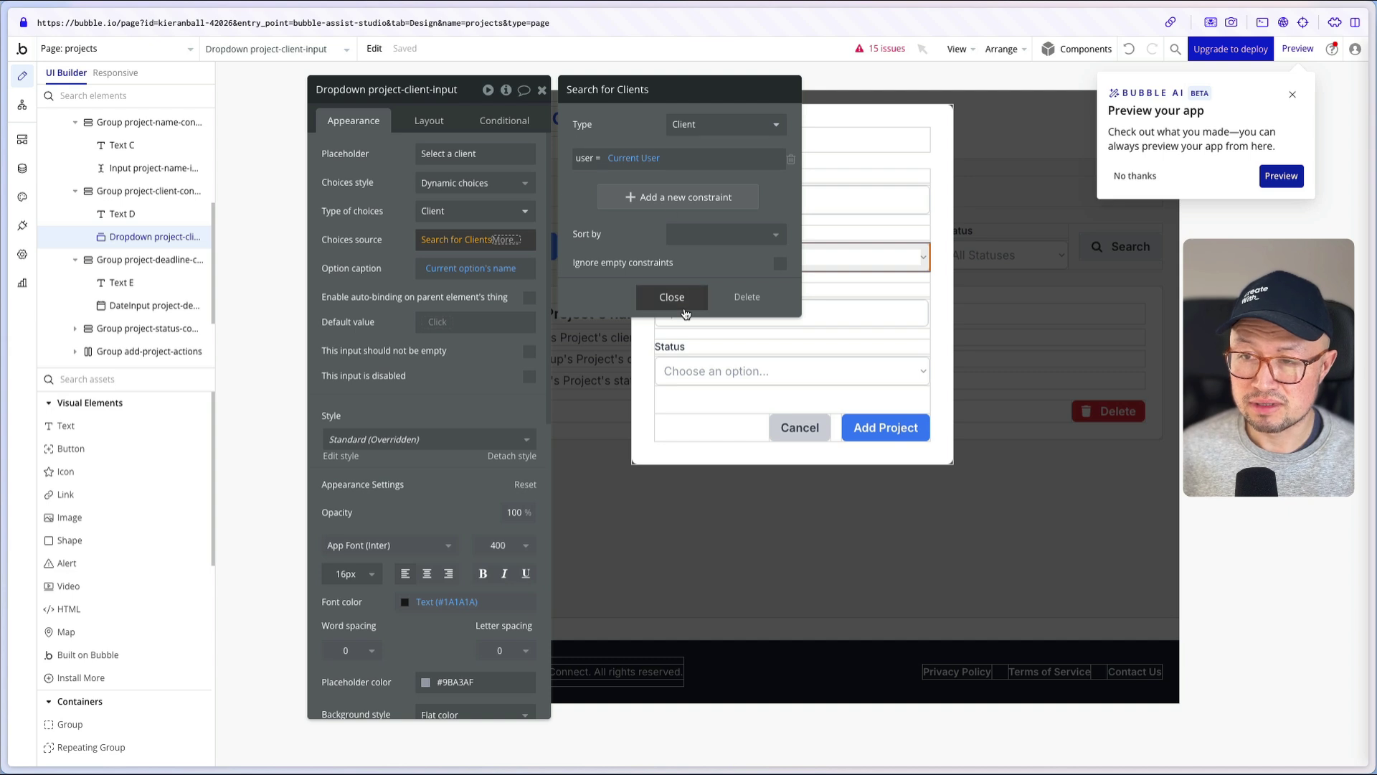
click(667, 298)
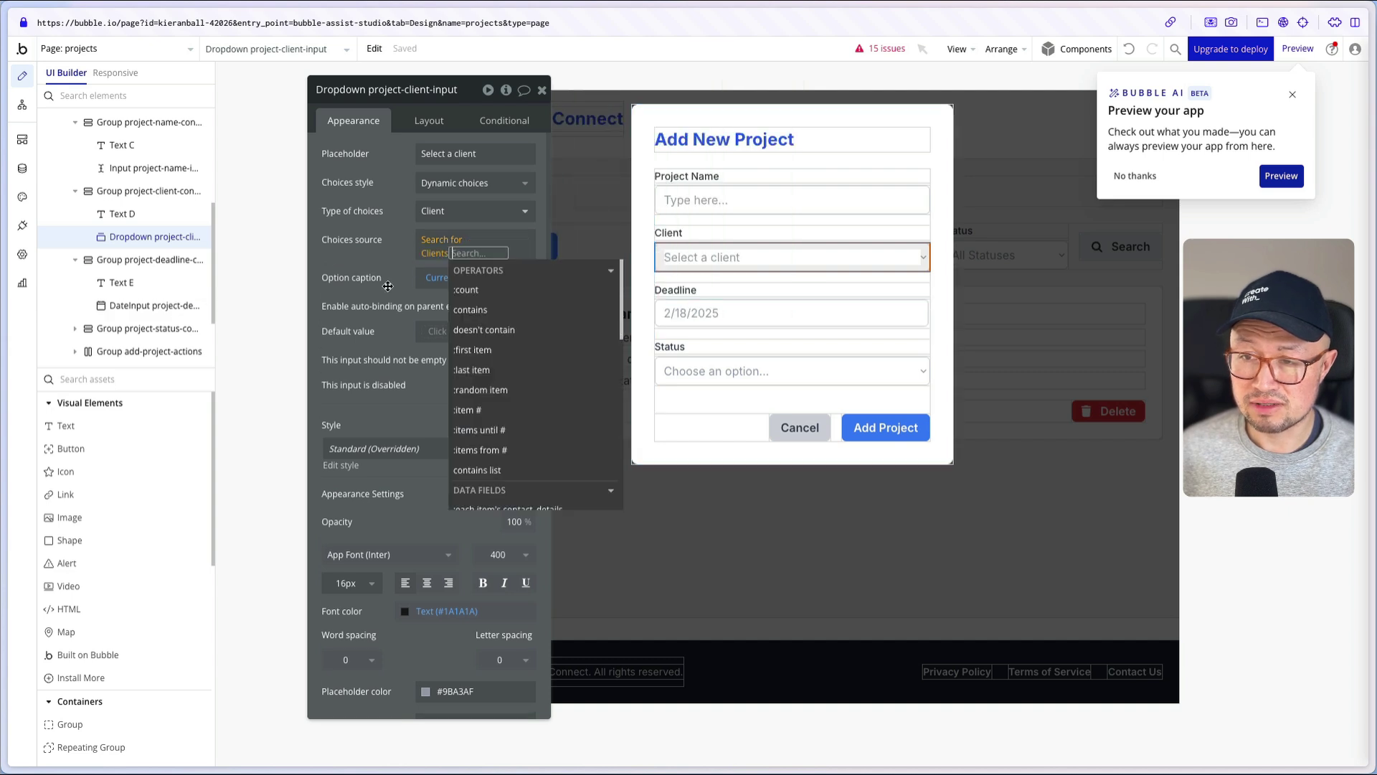
click(709, 312)
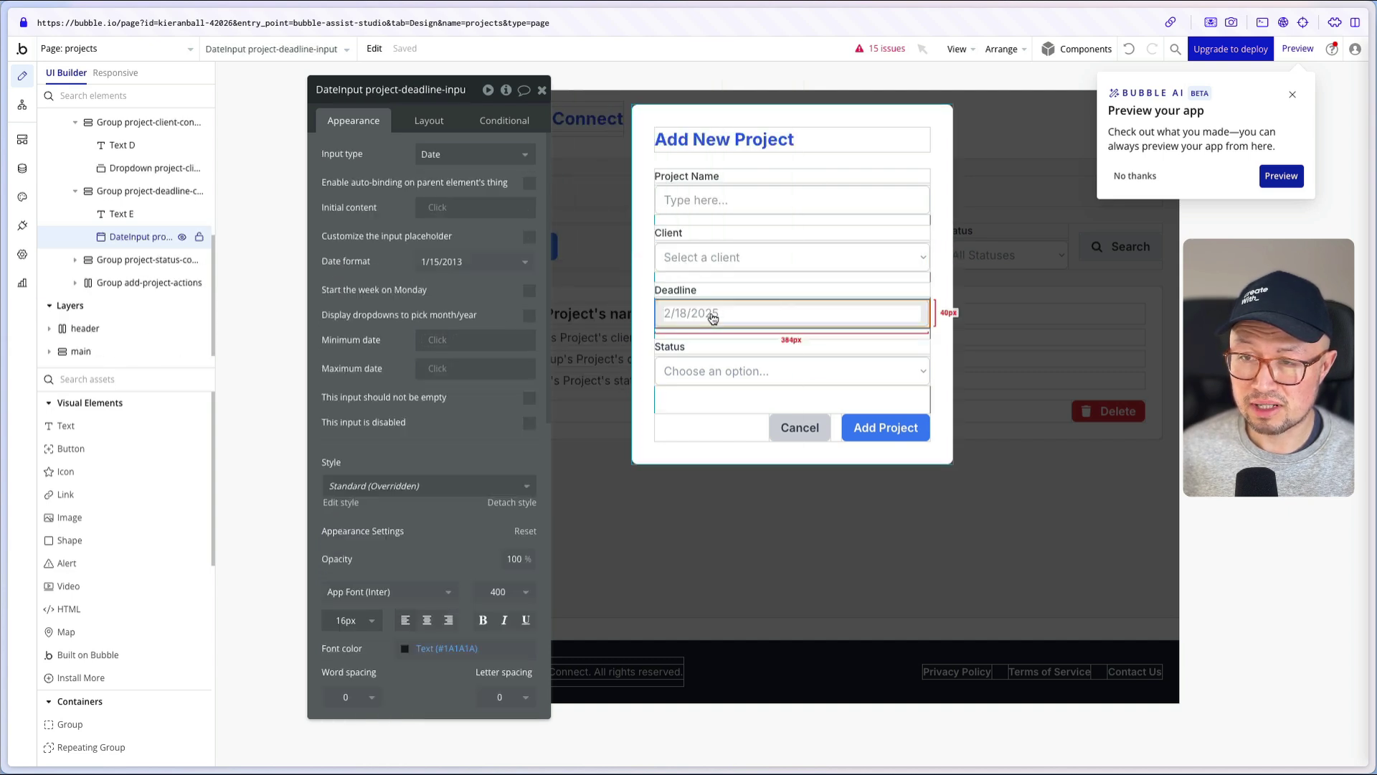
- Check the Status dropdown's four choices, then open the Add Project button's workflow
click(771, 373)
click(396, 230)
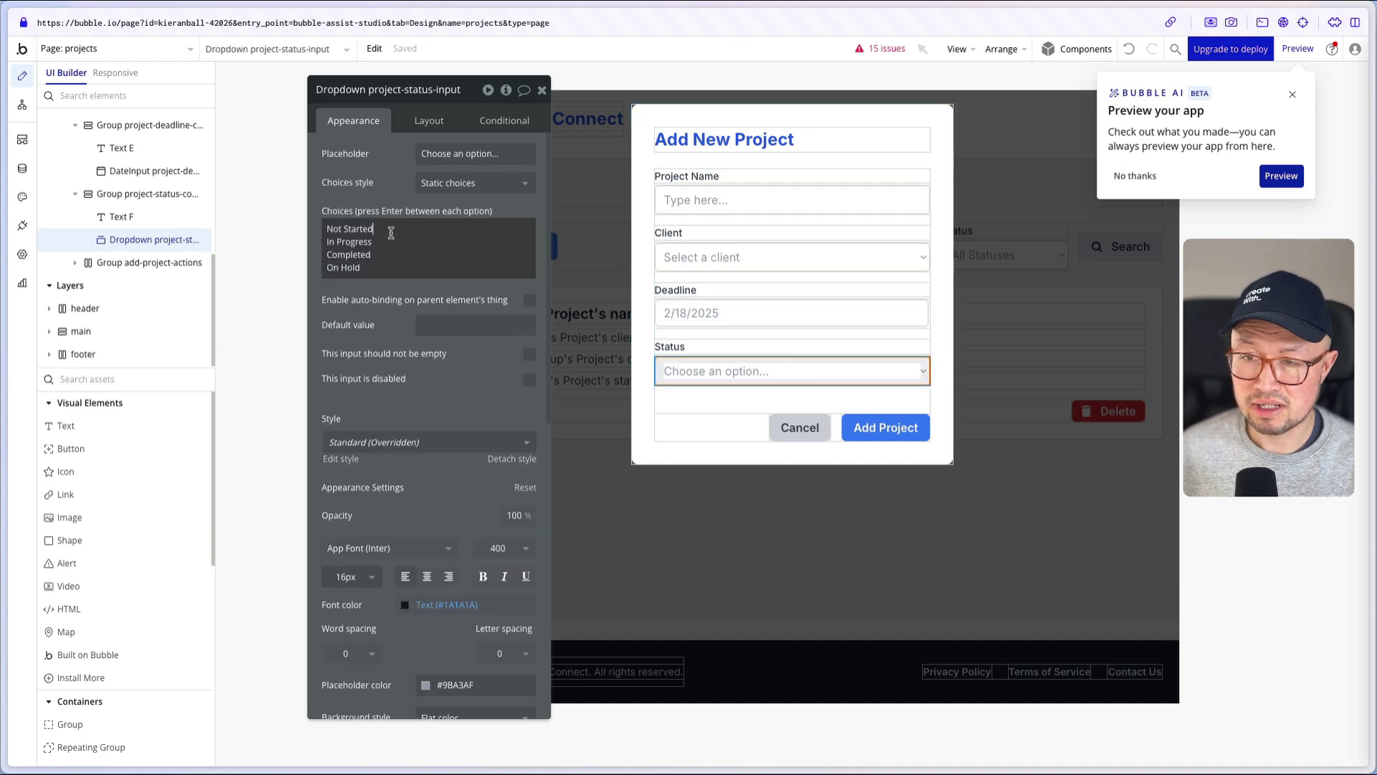
drag(395, 230, 328, 229)
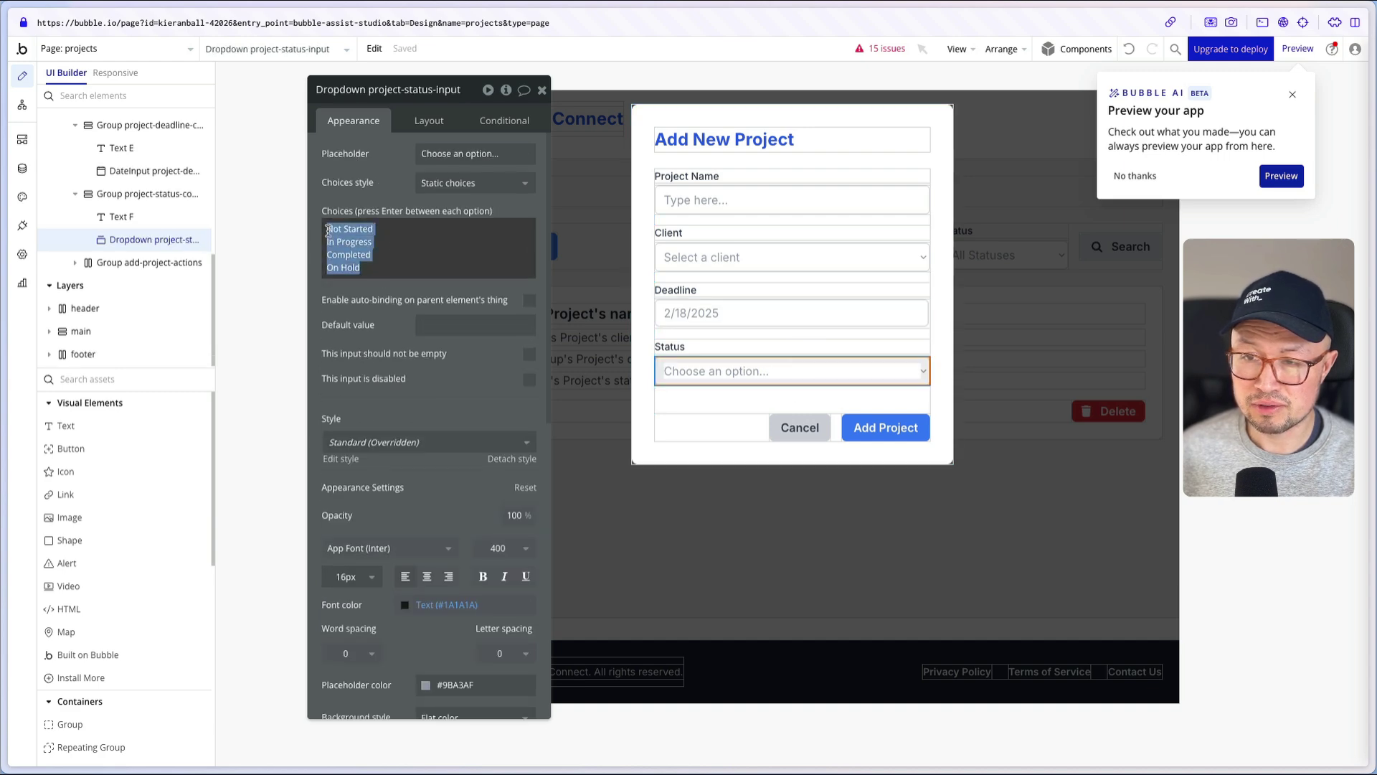
click(361, 203)
click(338, 230)
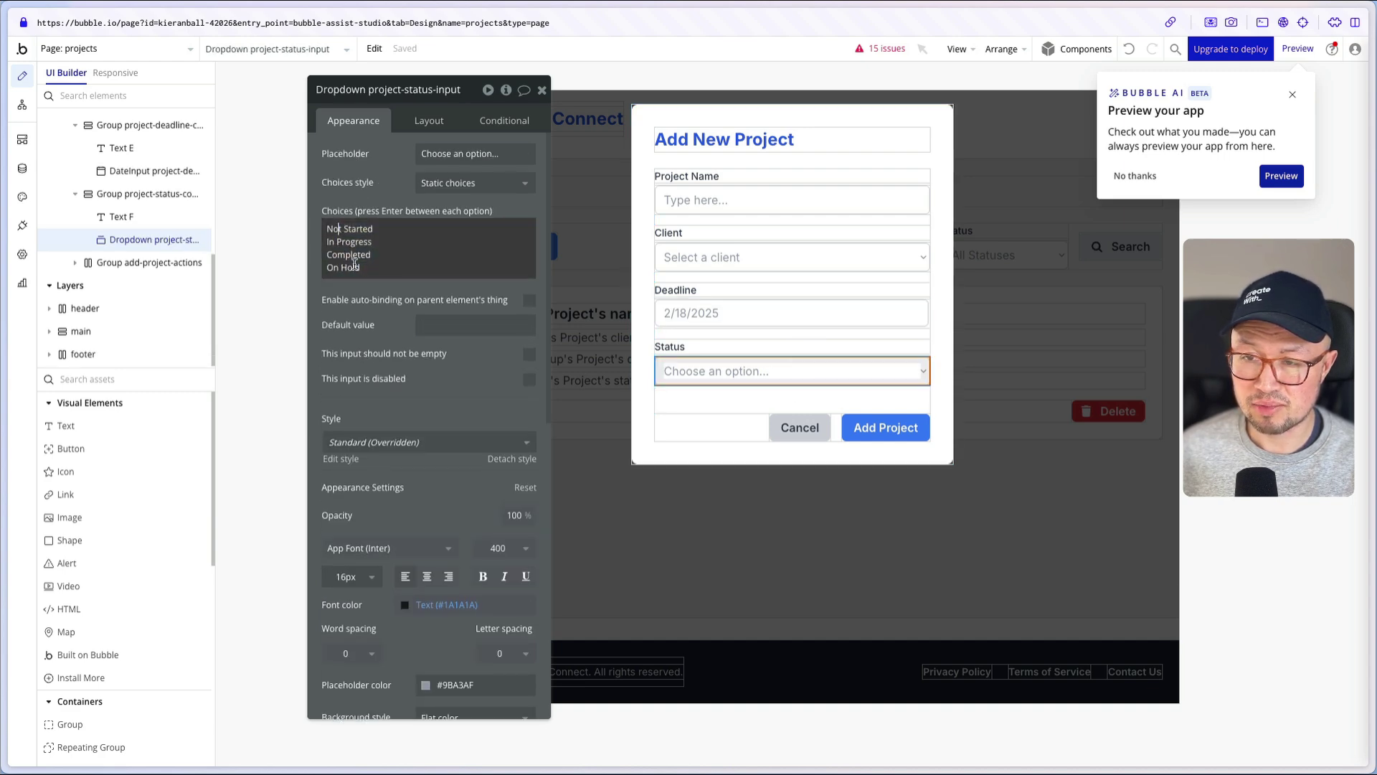
click(358, 337)
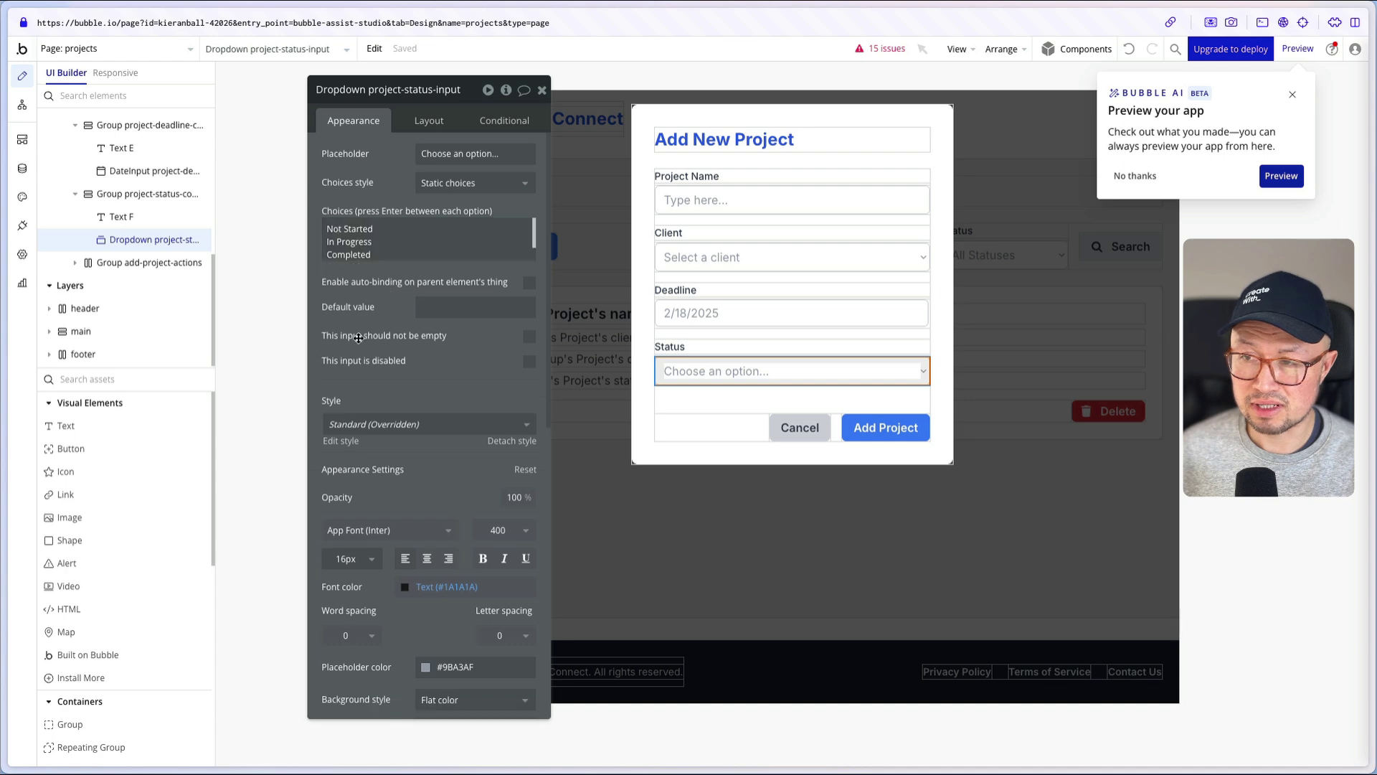
click(893, 429)
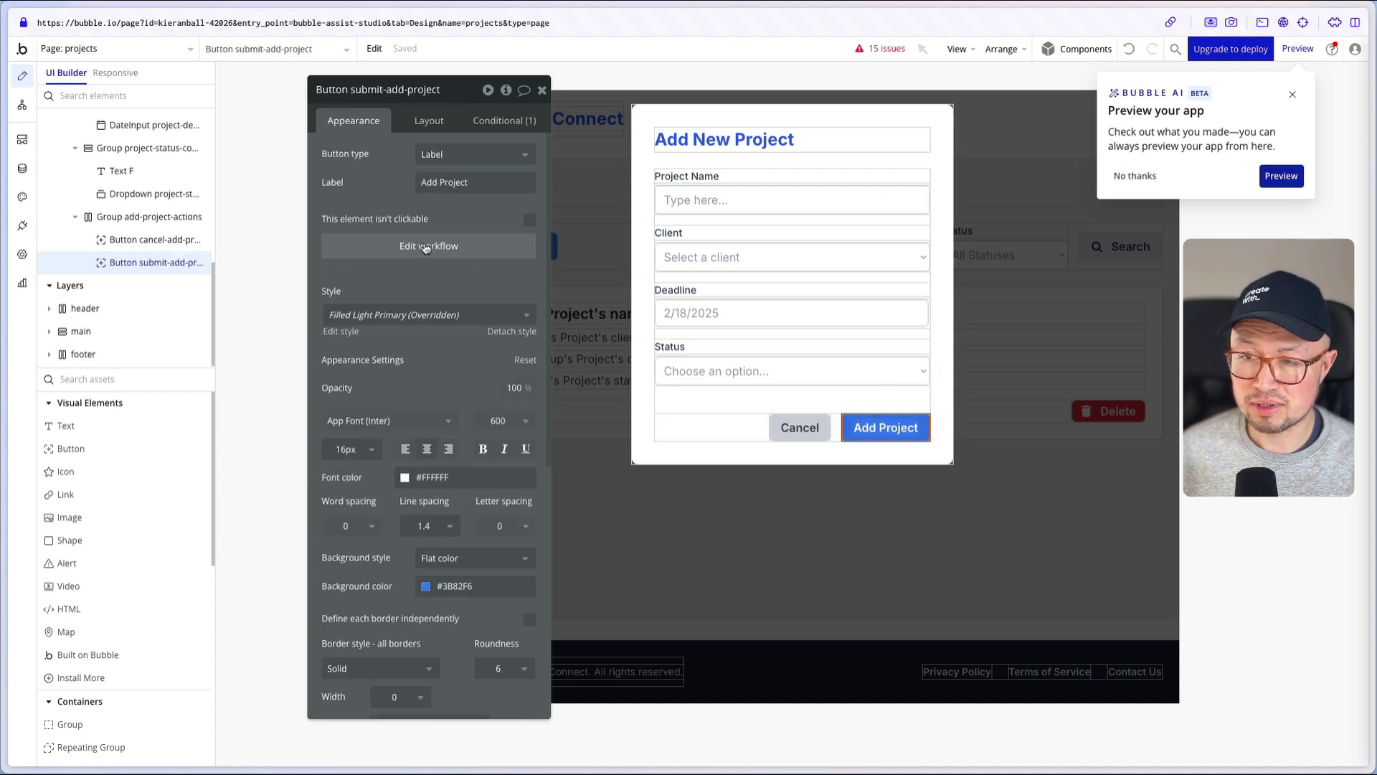
click(427, 246)
click(132, 411)
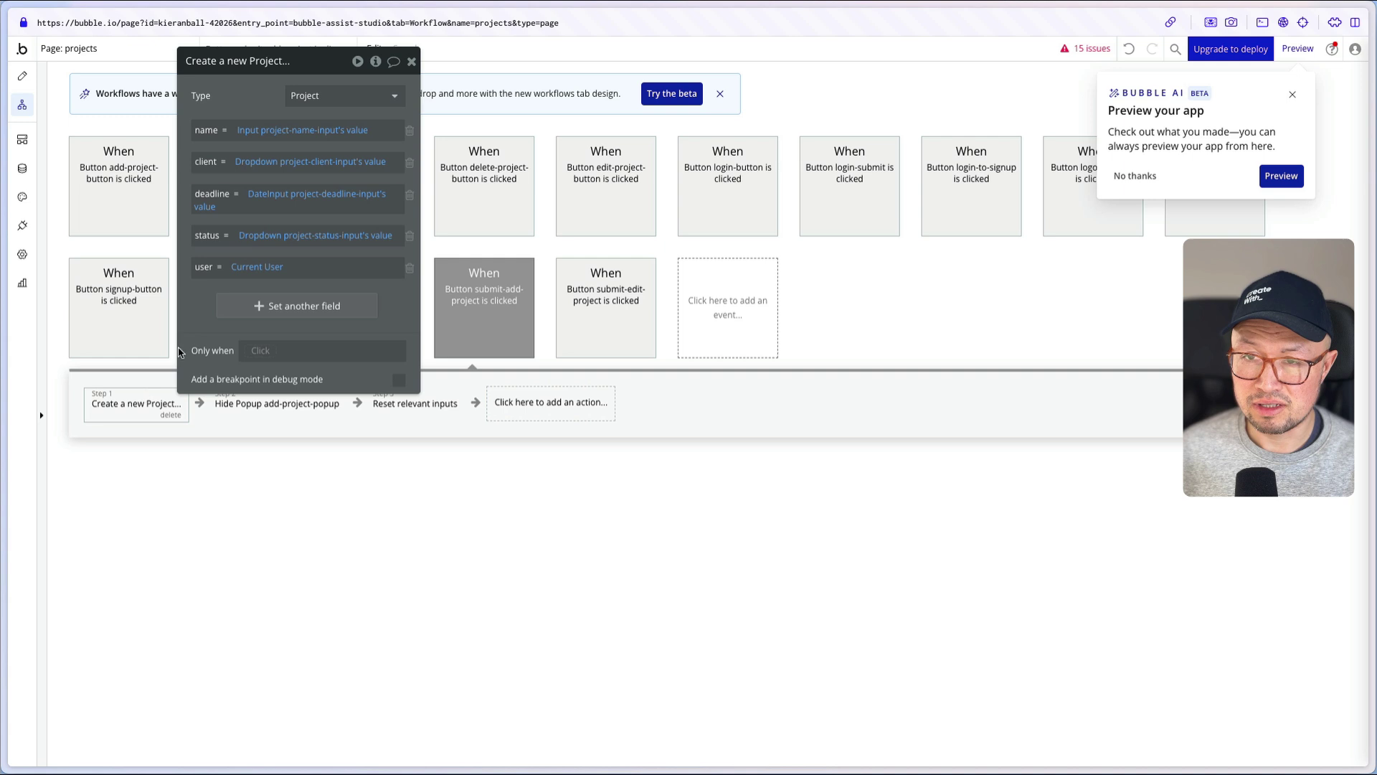
drag(256, 105, 442, 453)
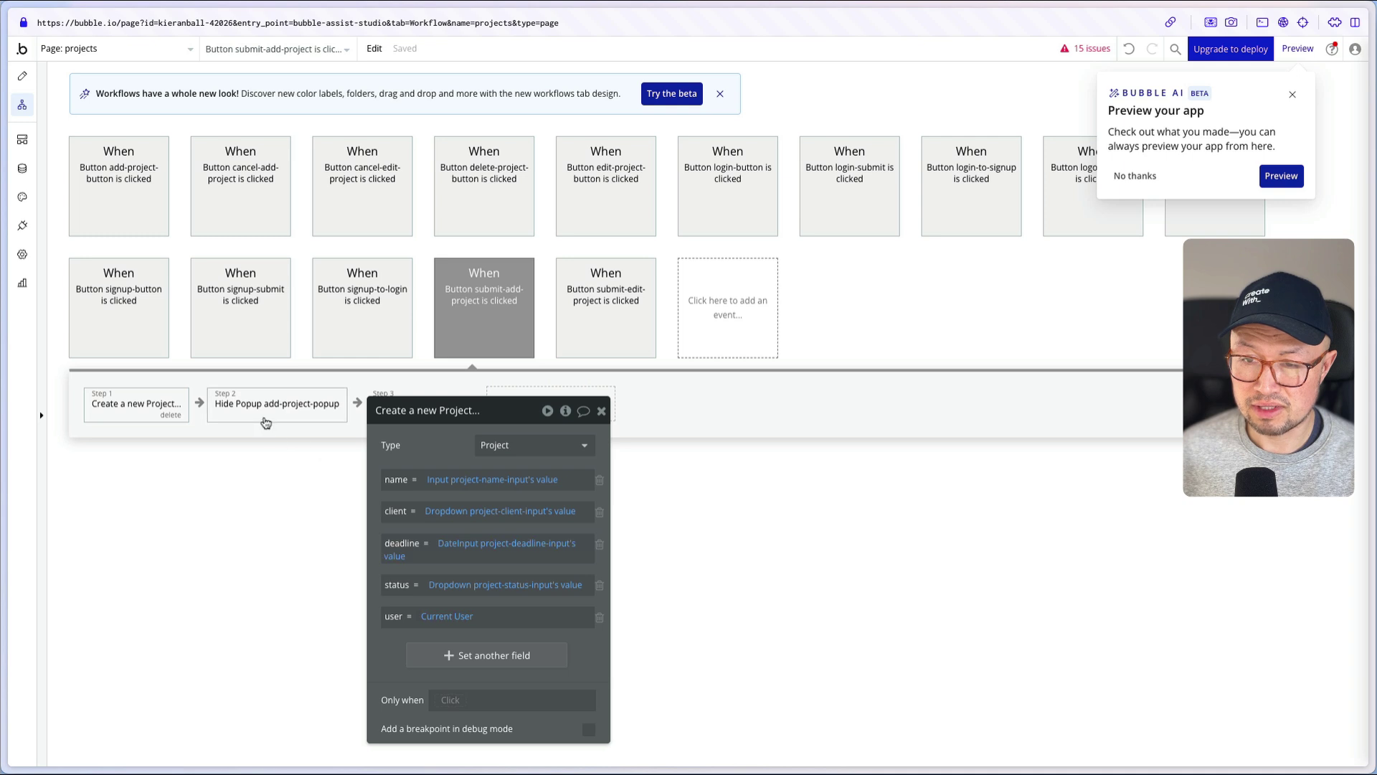
drag(453, 422, 656, 301)
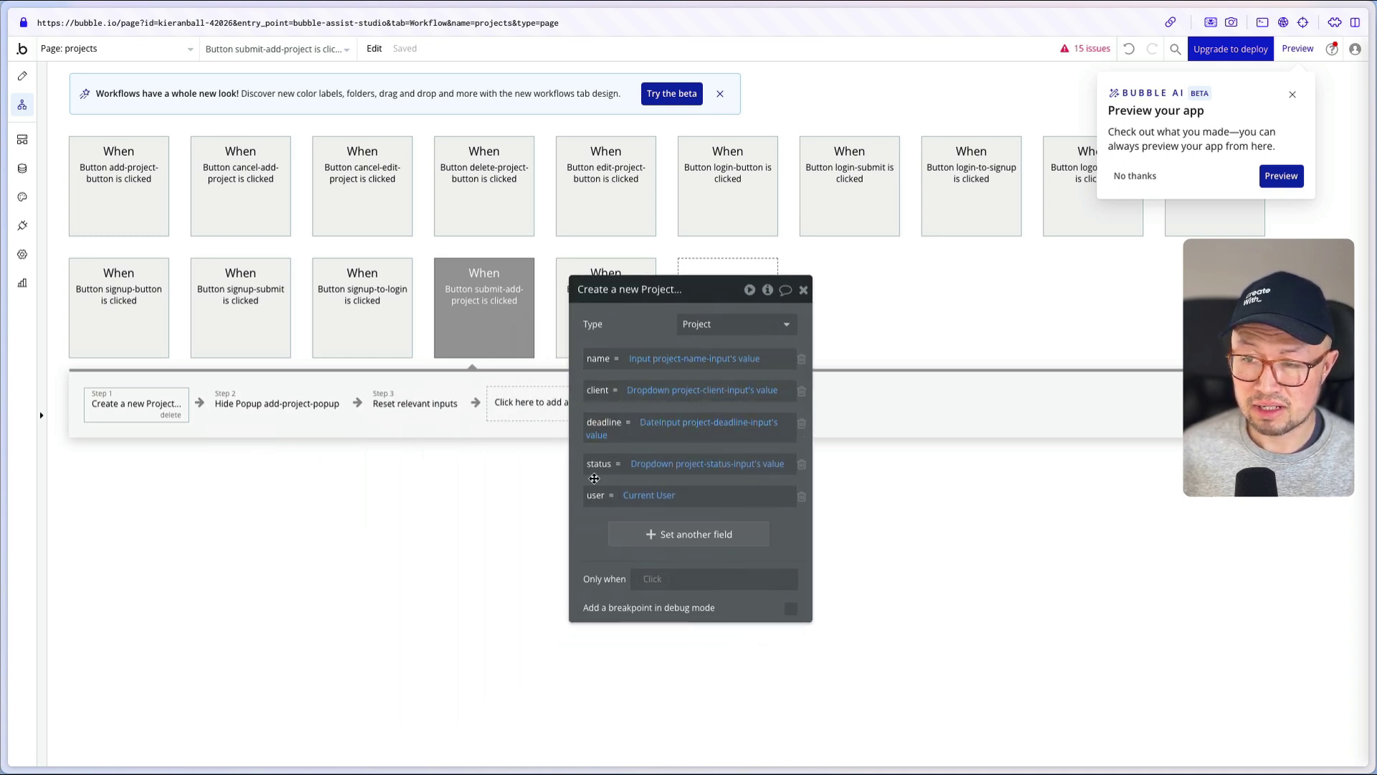
click(249, 418)
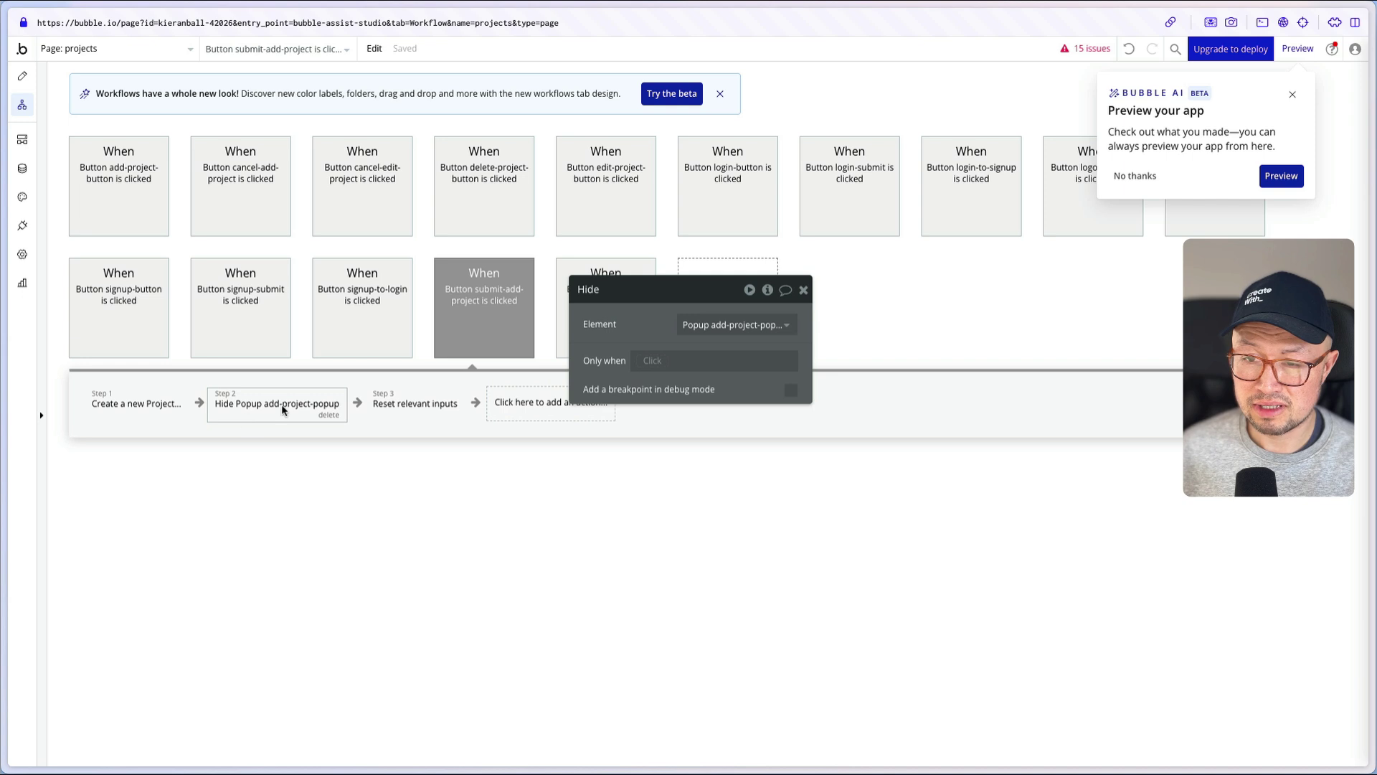
click(396, 417)
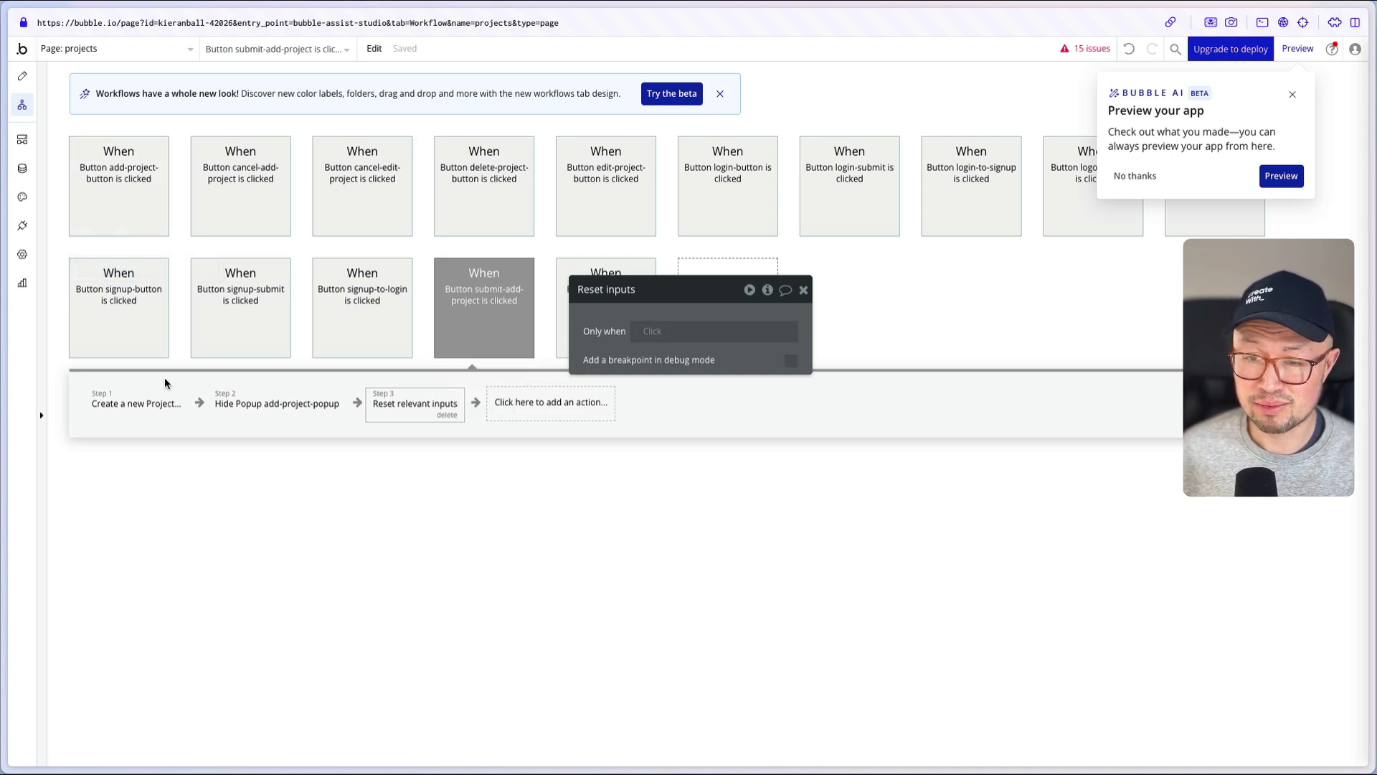
click(22, 75)
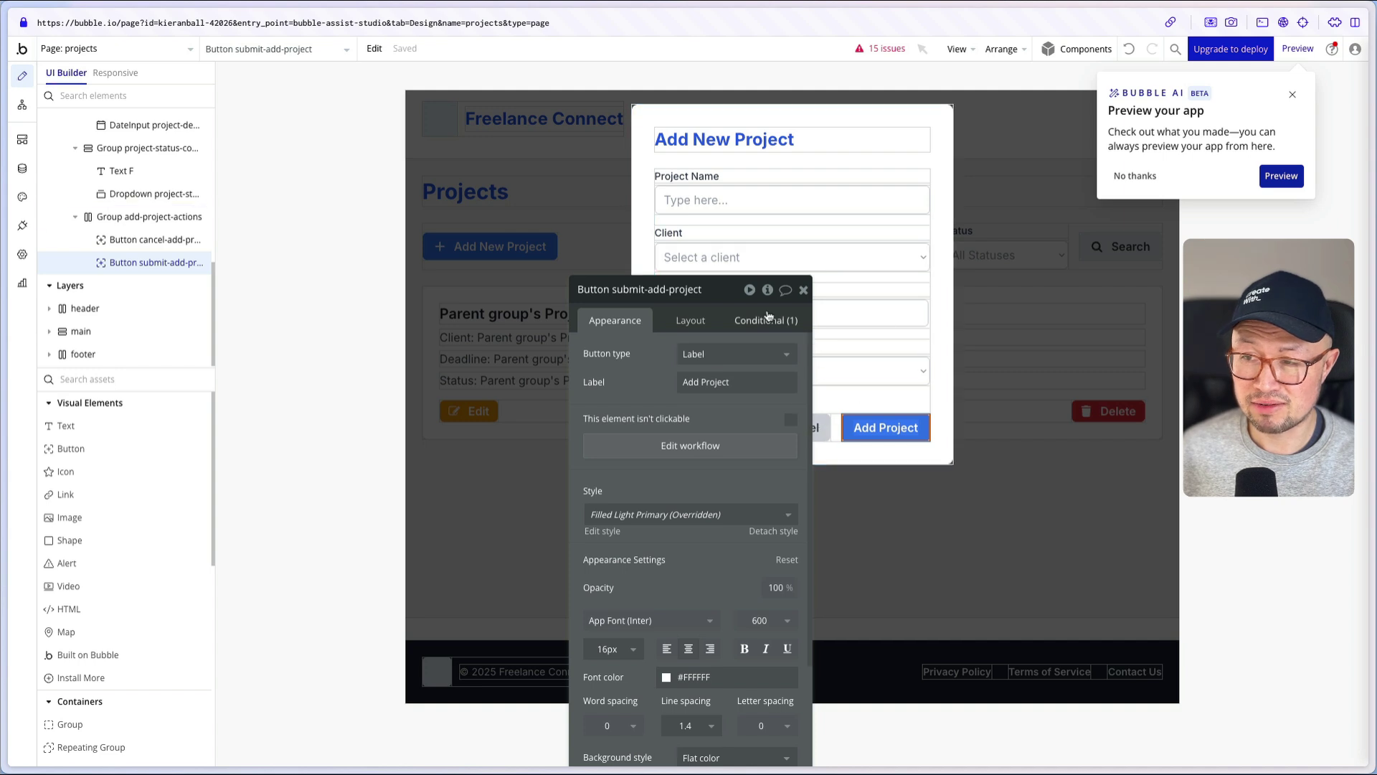
- Inspect the project card's Delete button and its Delete Project workflow step
click(802, 290)
double_click(1060, 482)
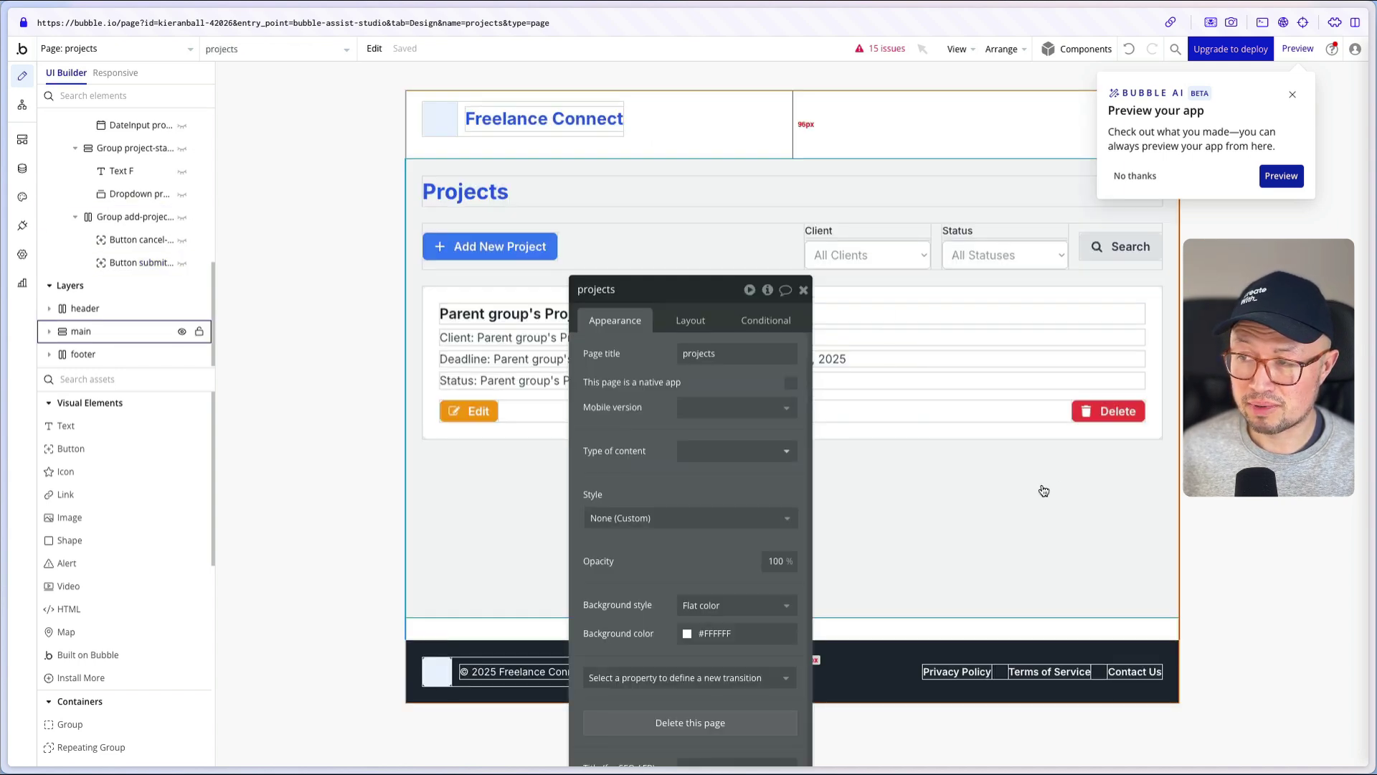
click(1099, 409)
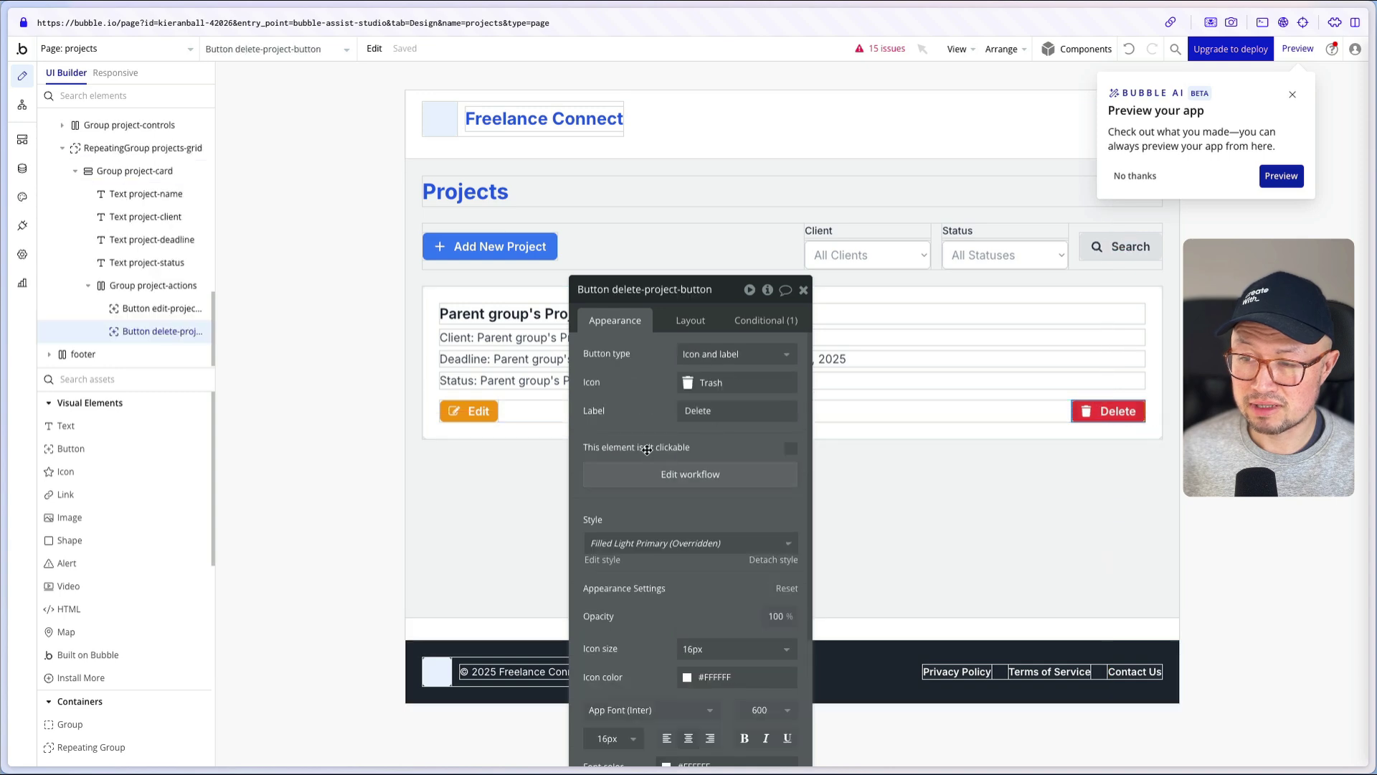
click(648, 474)
click(121, 285)
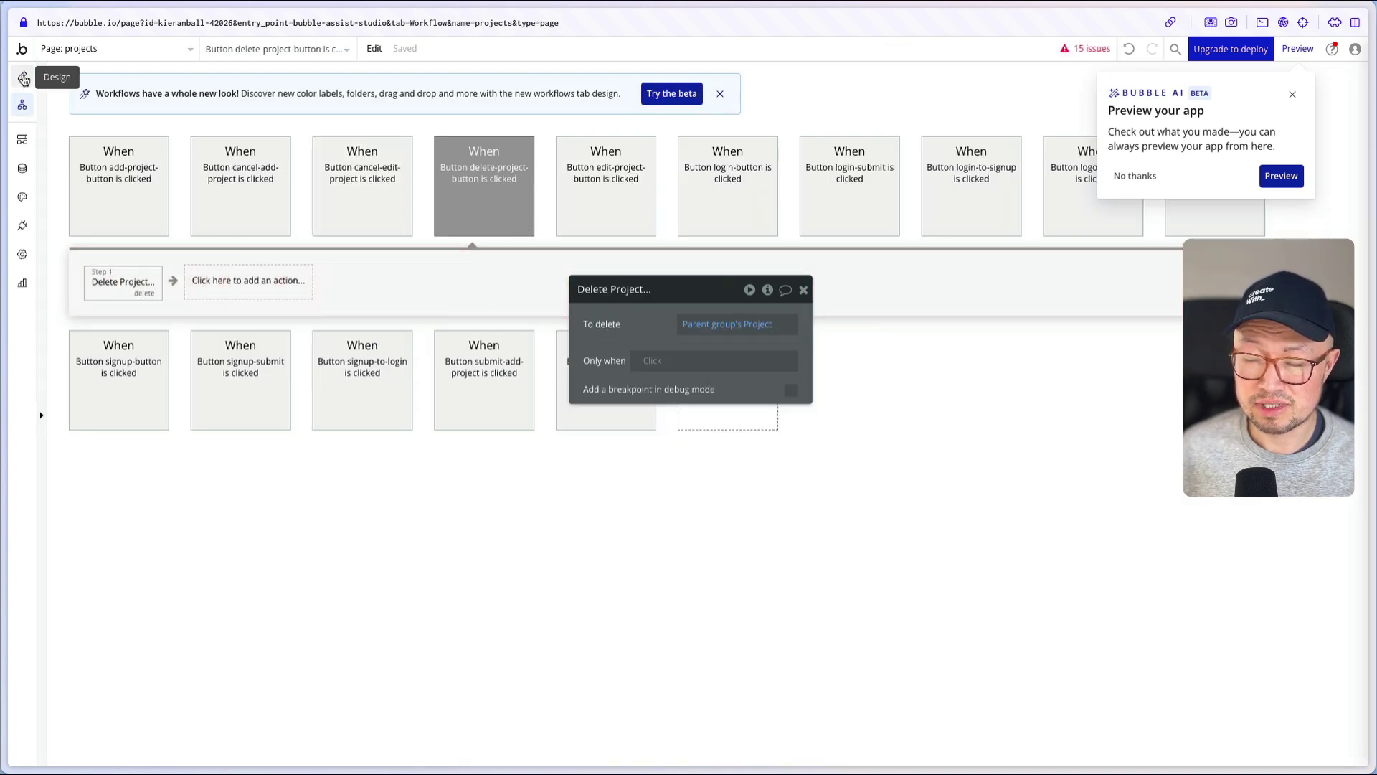
click(22, 75)
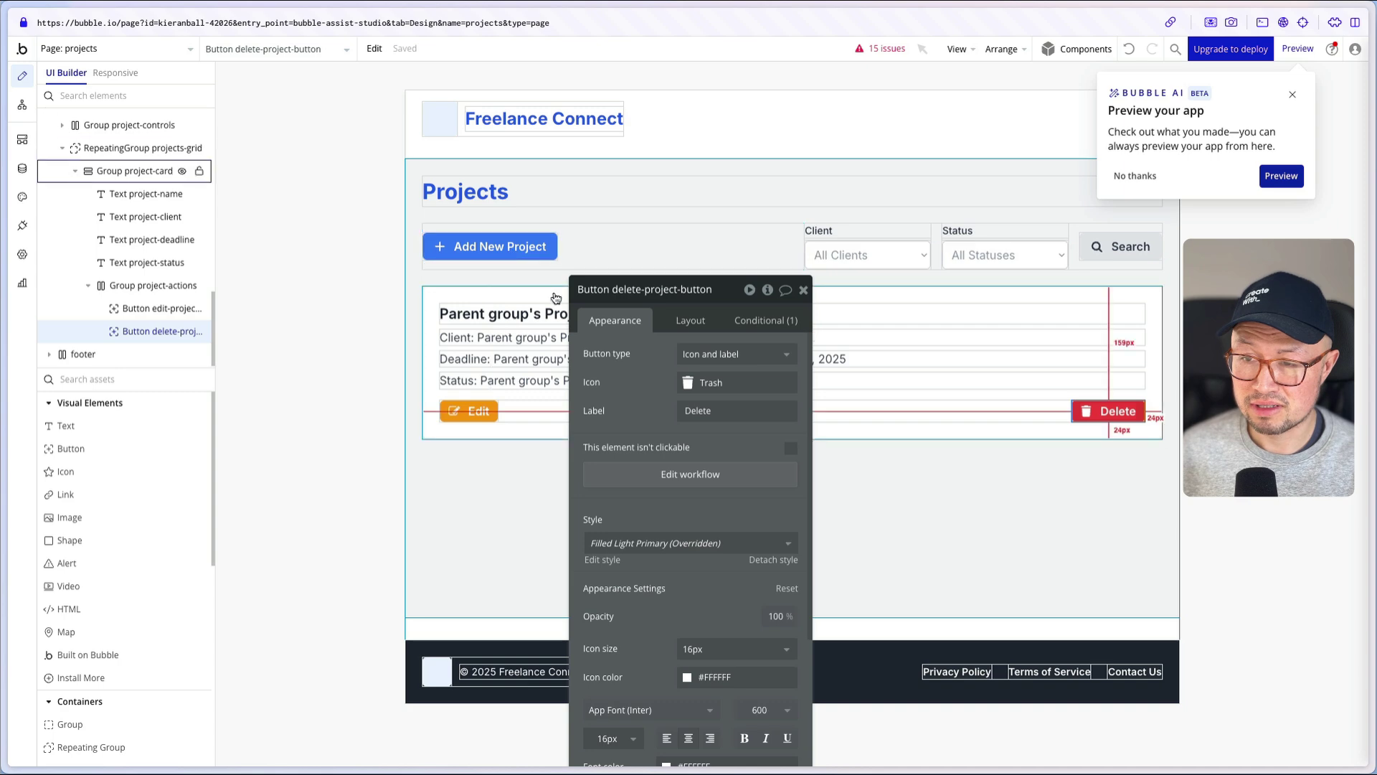
- Open the Edit button's workflow and the options of its Show Popup edit-project-popup step
click(470, 411)
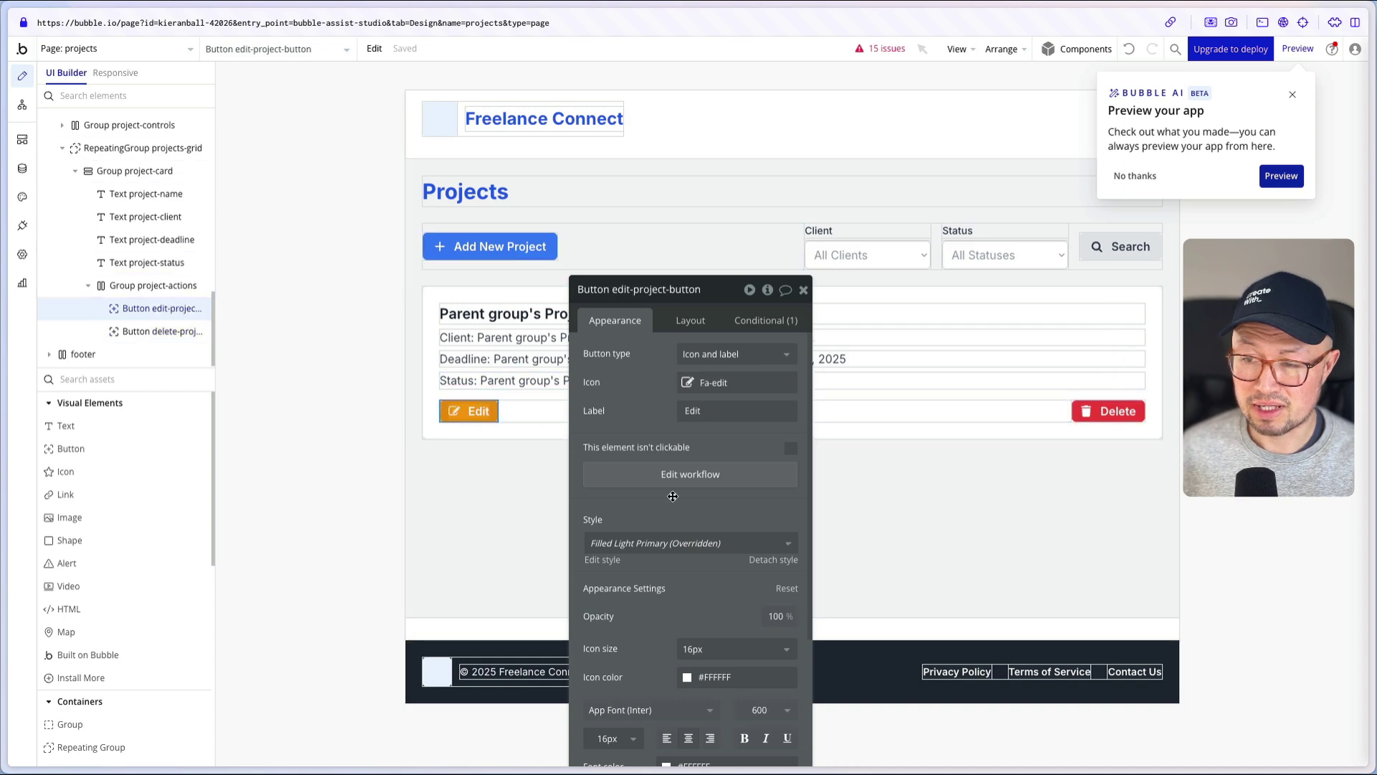
click(689, 475)
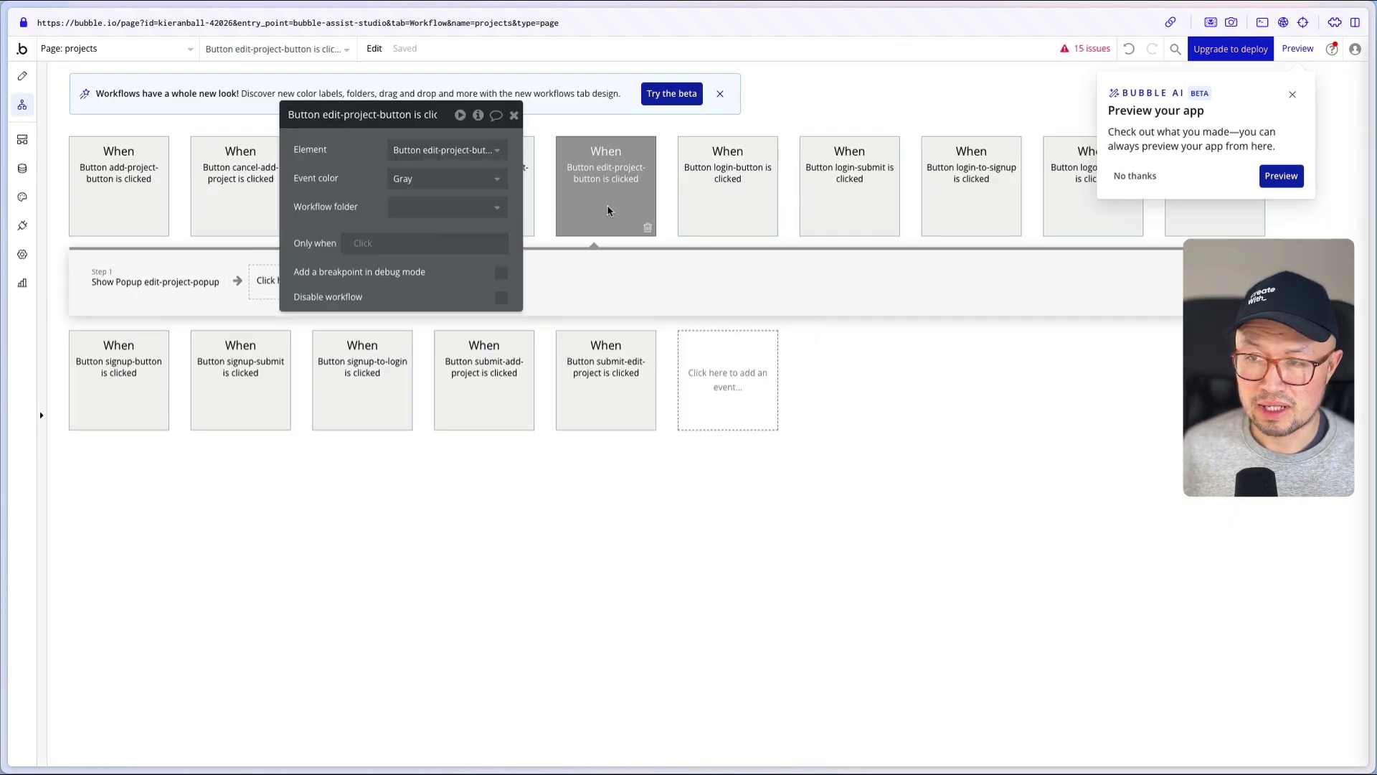
click(161, 283)
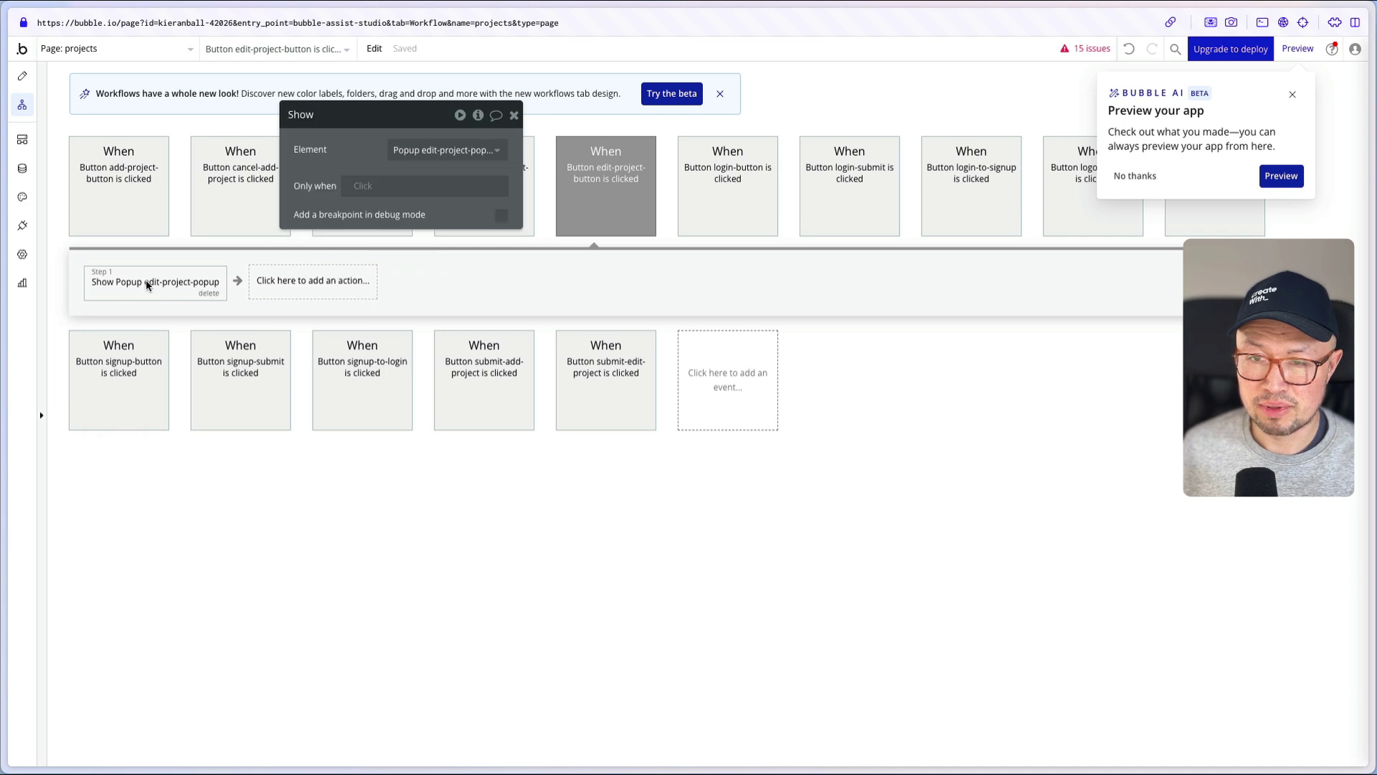
right_click(147, 285)
- Reveal the Edit Project popup and inspect its Project Name, Client, Deadline and Status inputs
click(215, 404)
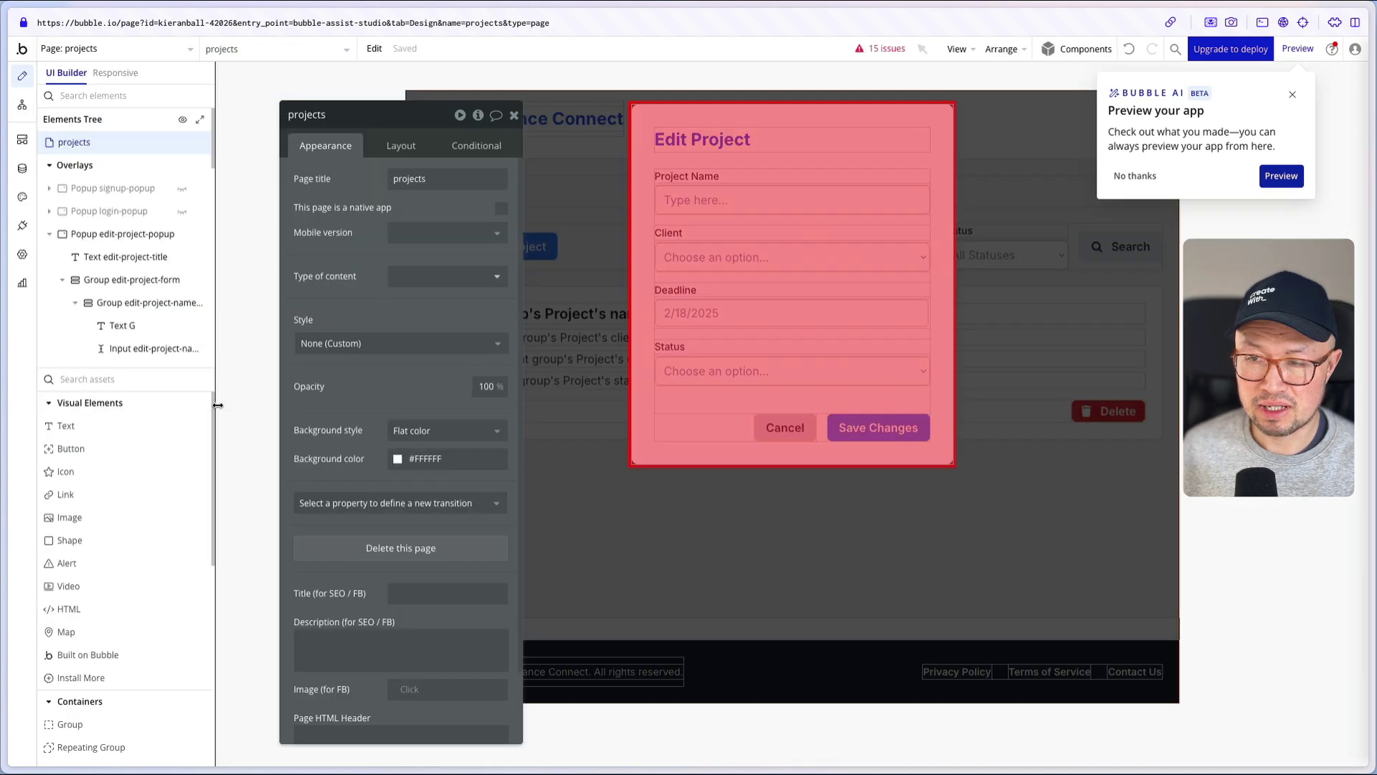
click(759, 201)
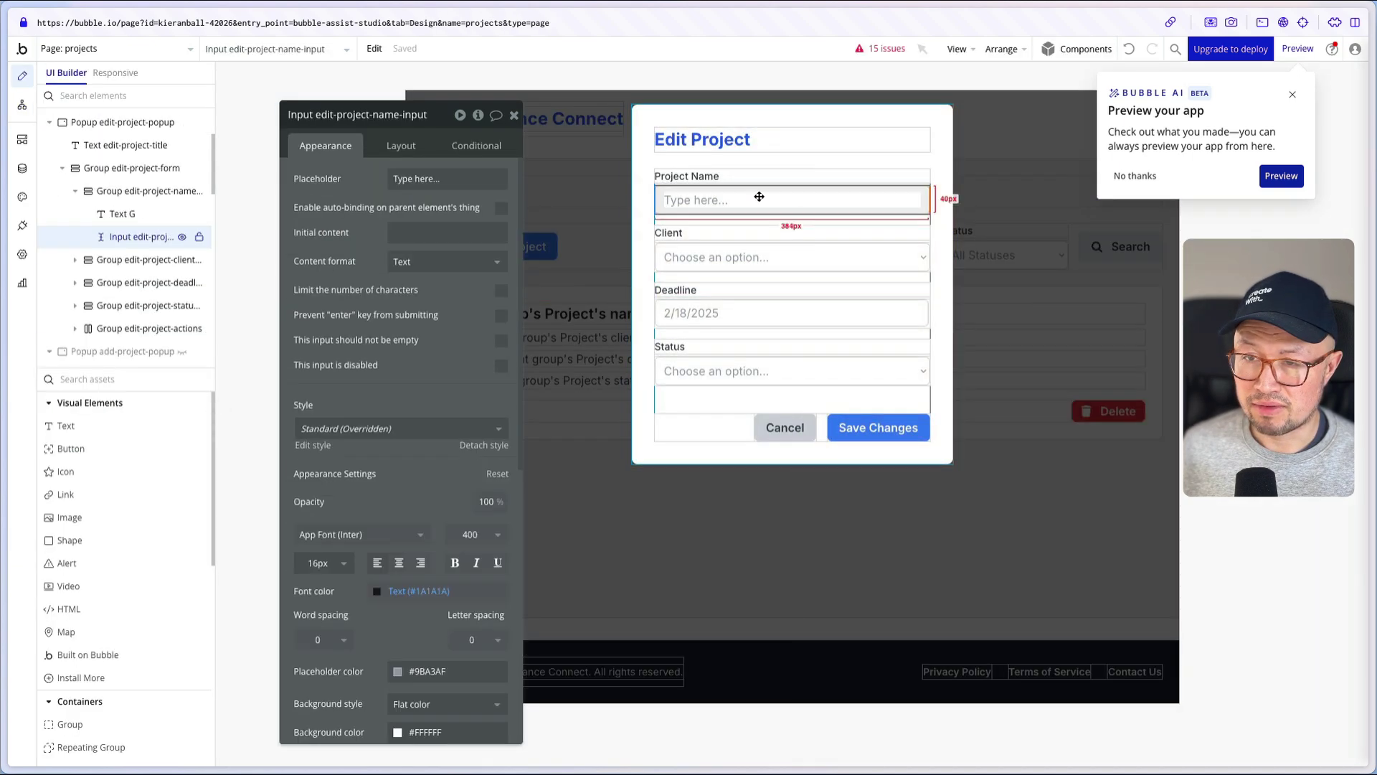
click(720, 256)
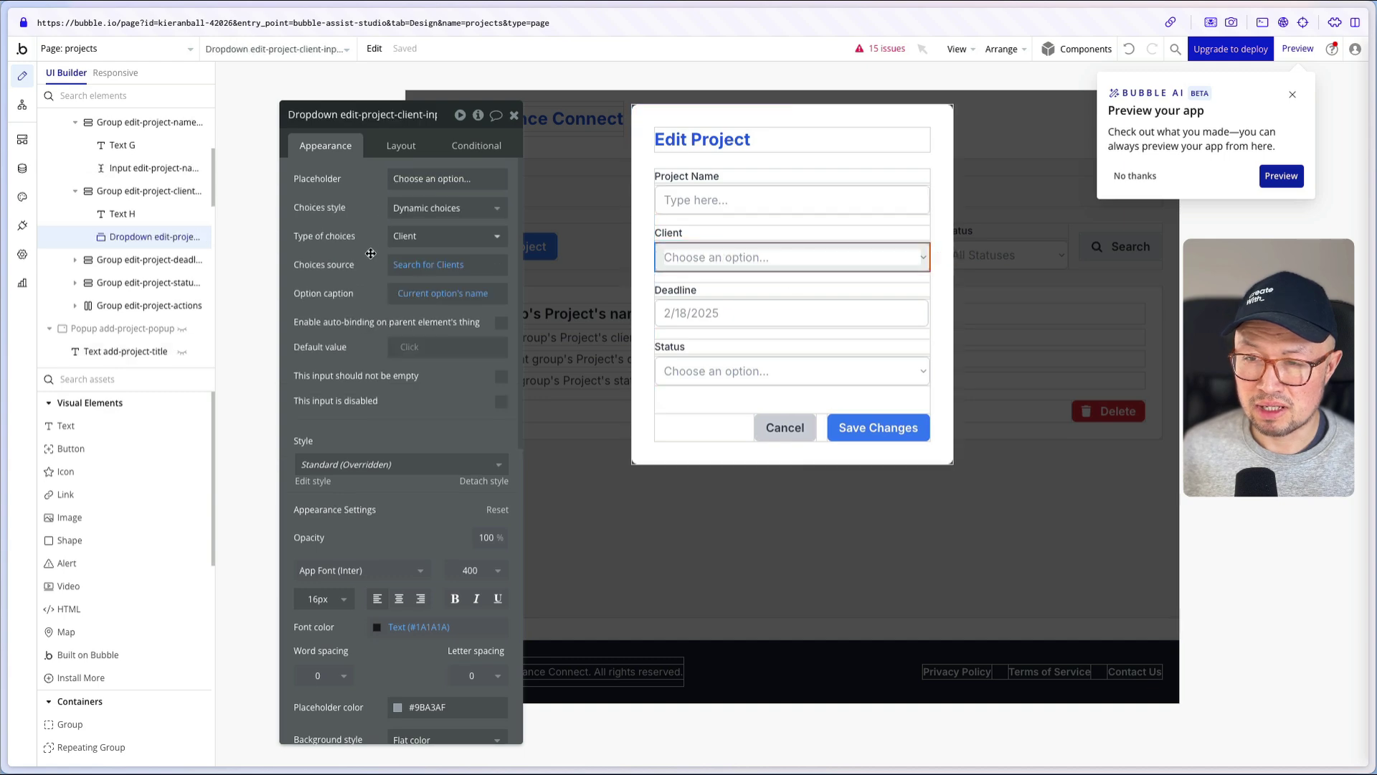
click(451, 274)
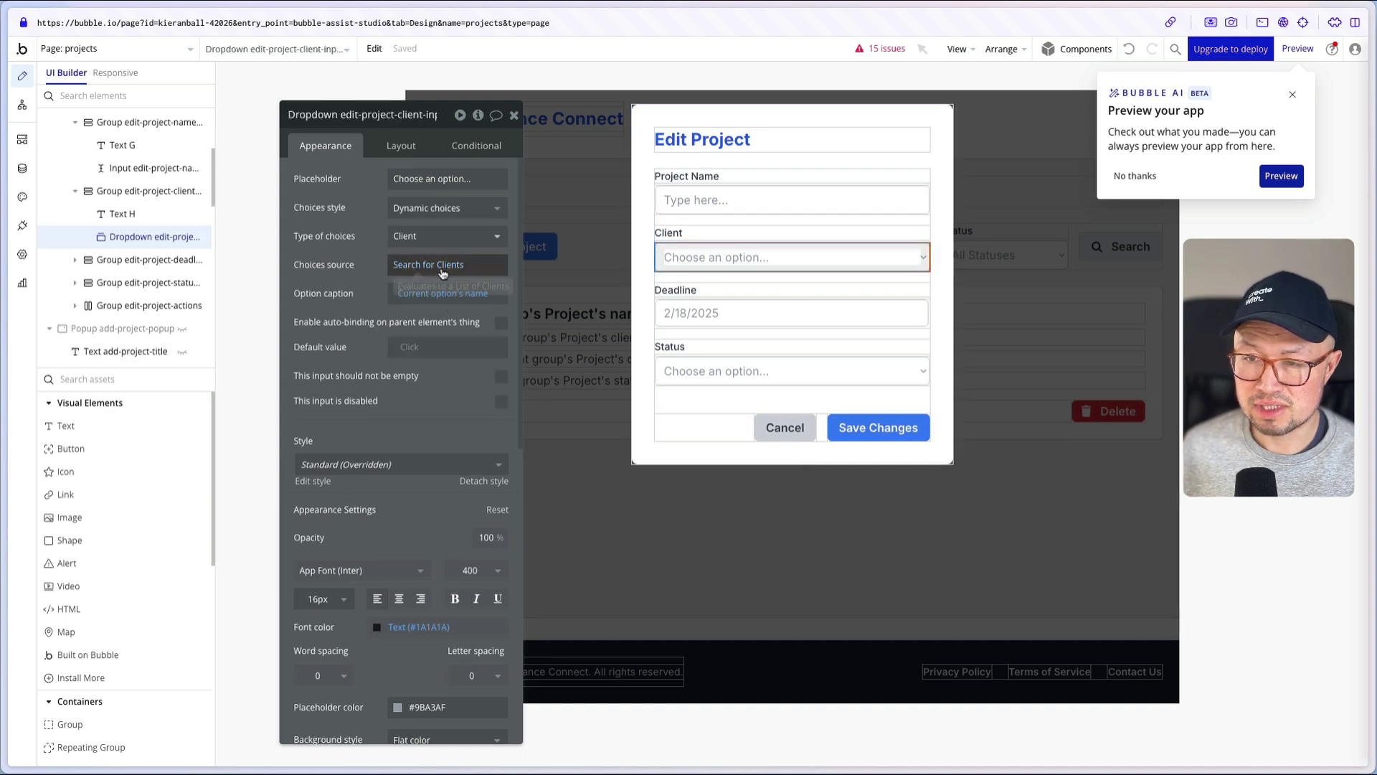
click(647, 321)
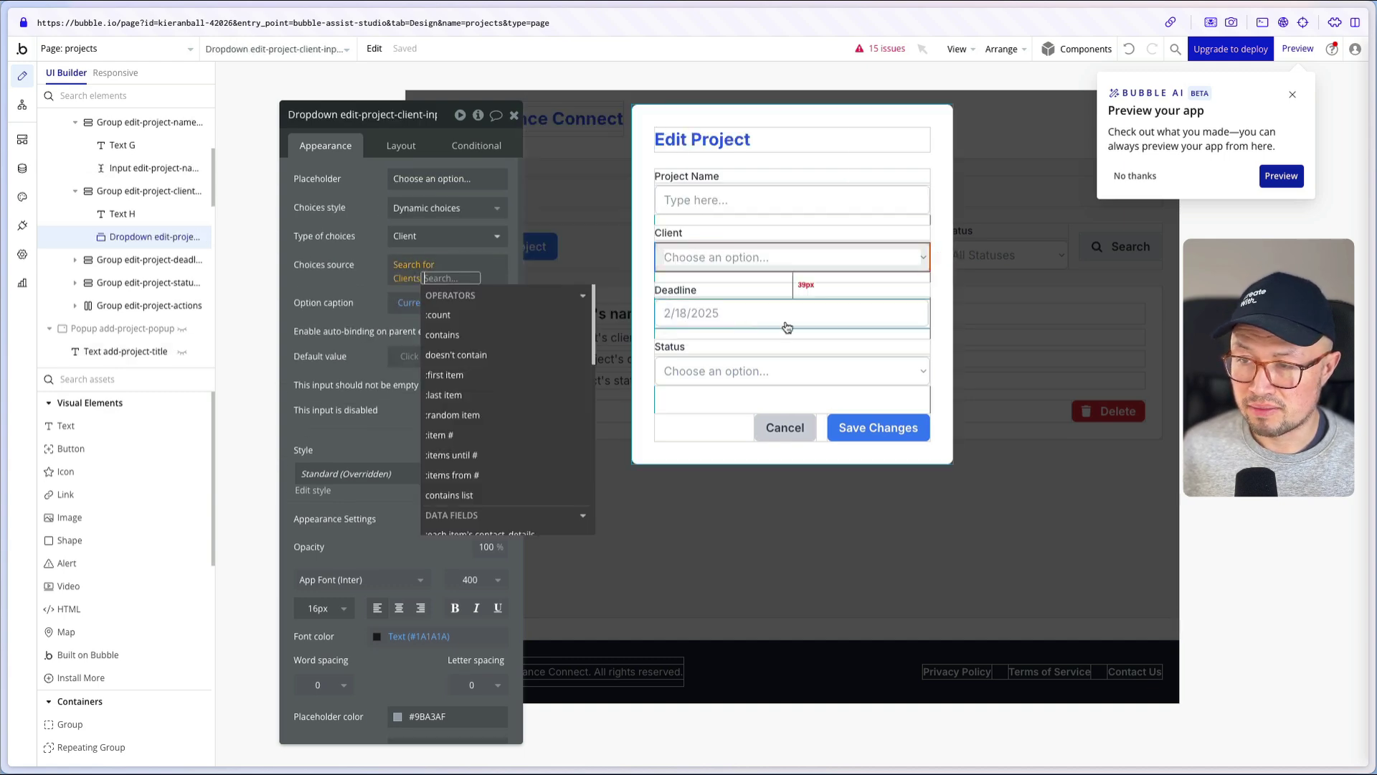
click(788, 327)
click(764, 370)
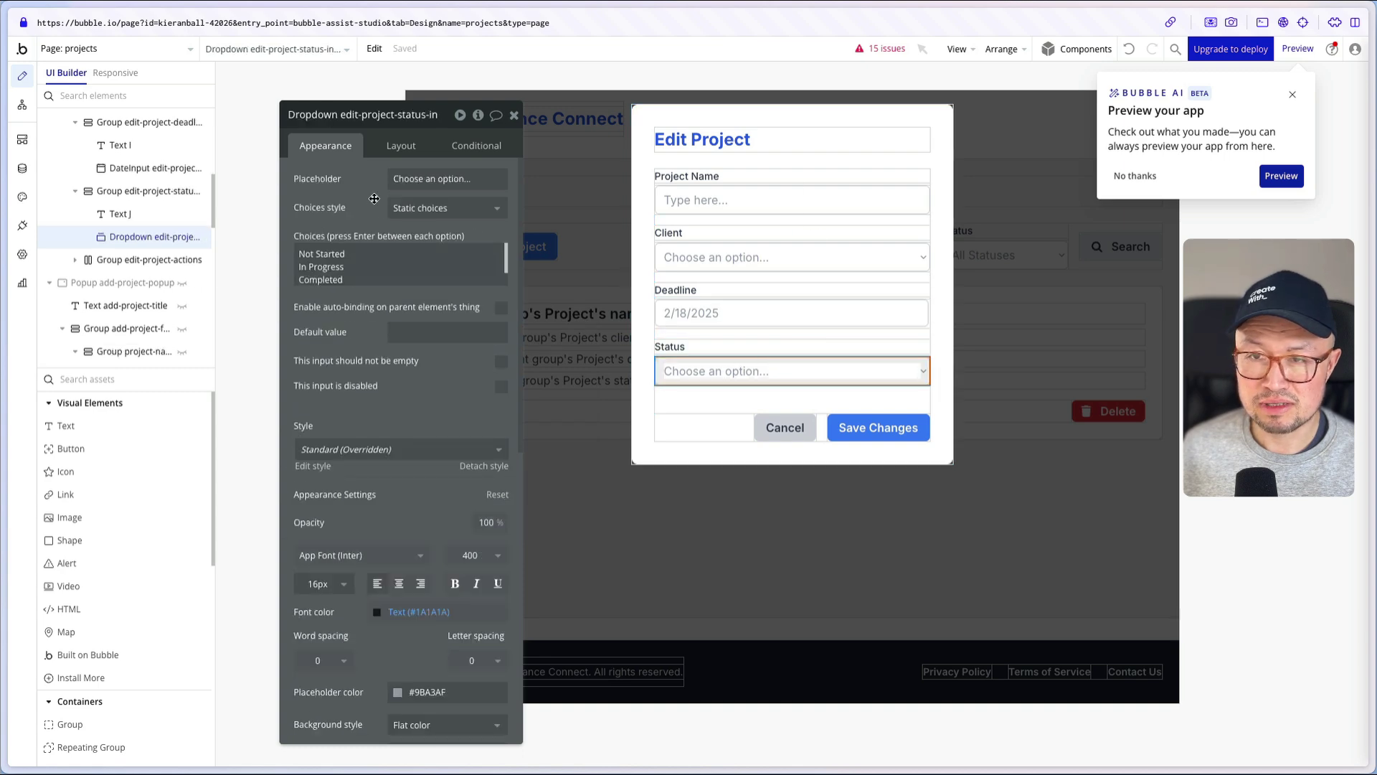
- Compare with the Add New Project popup's Project Name and Client inputs
click(273, 50)
text(creat)
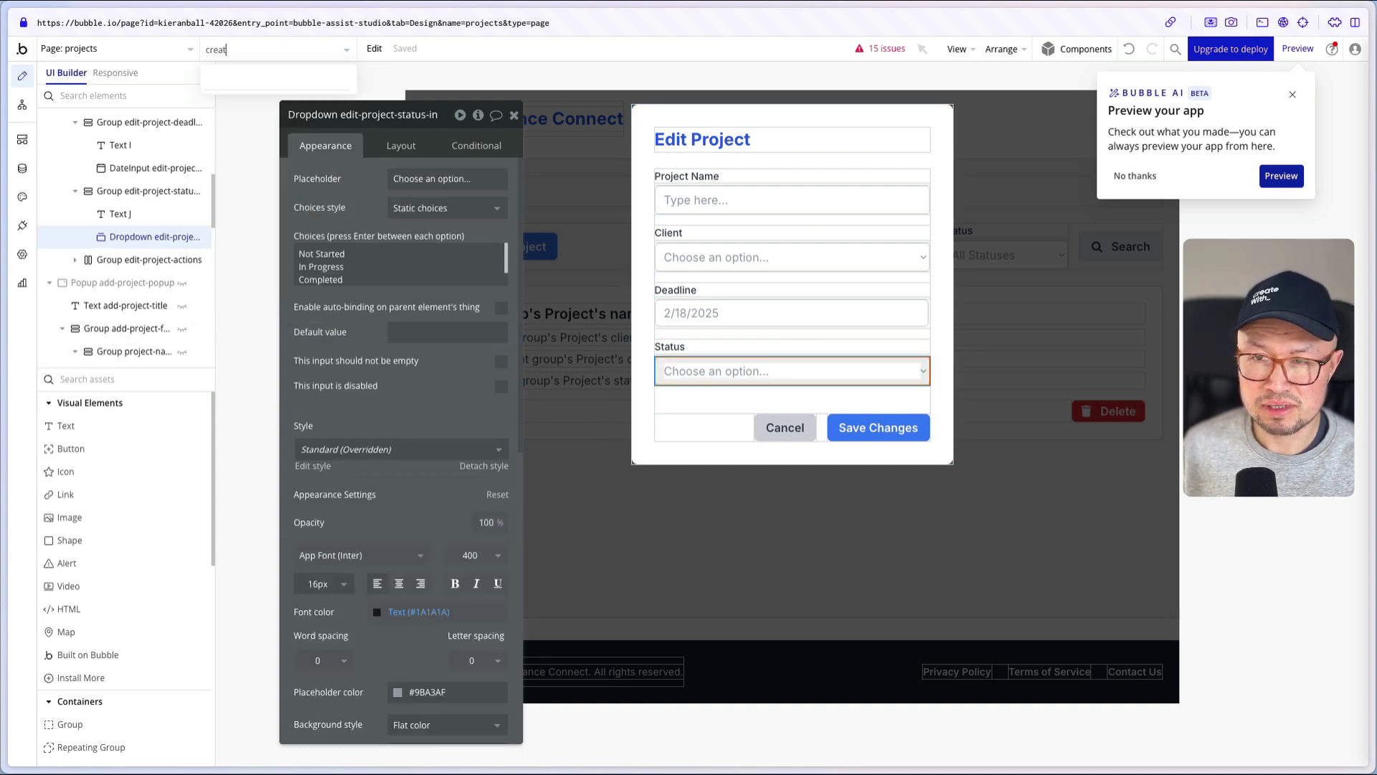
key(BackSpace)
key(BackSpace)
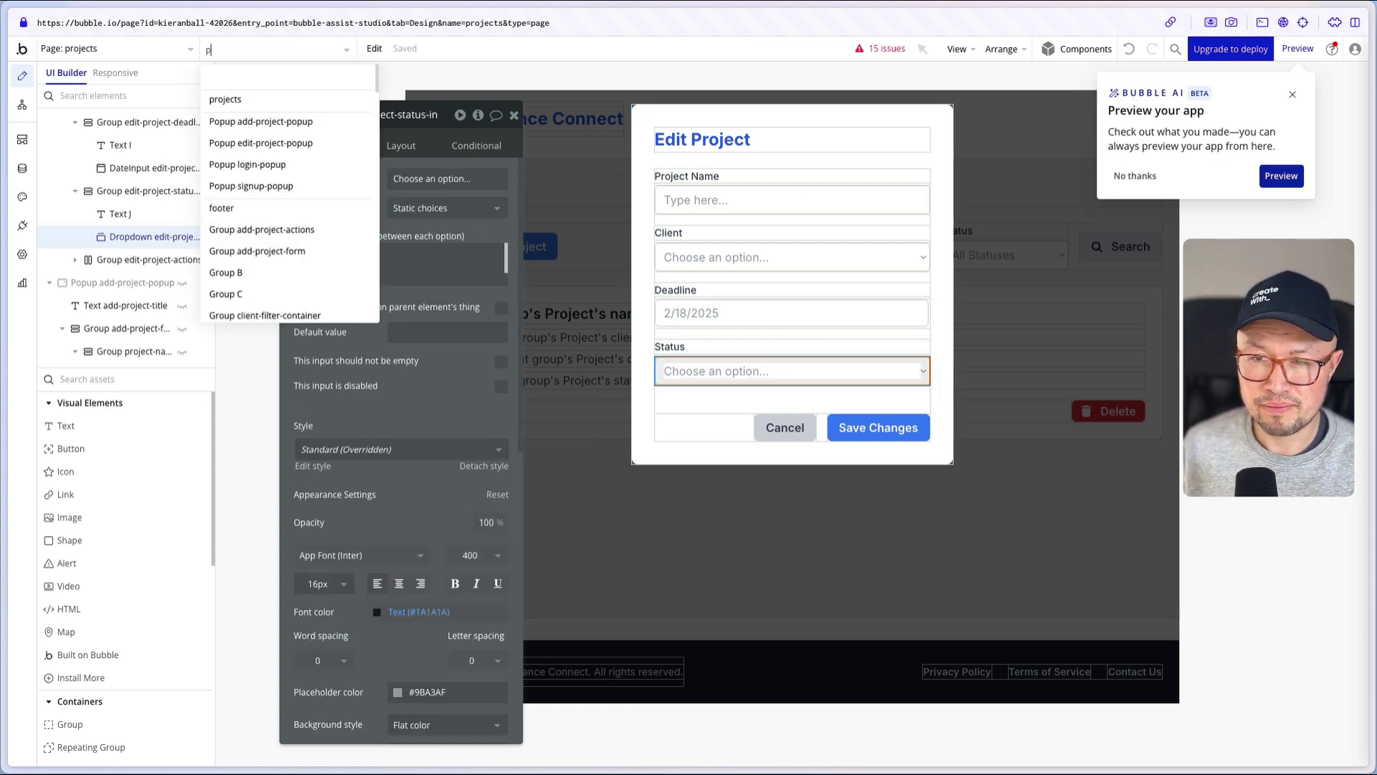
text(popup)
click(275, 104)
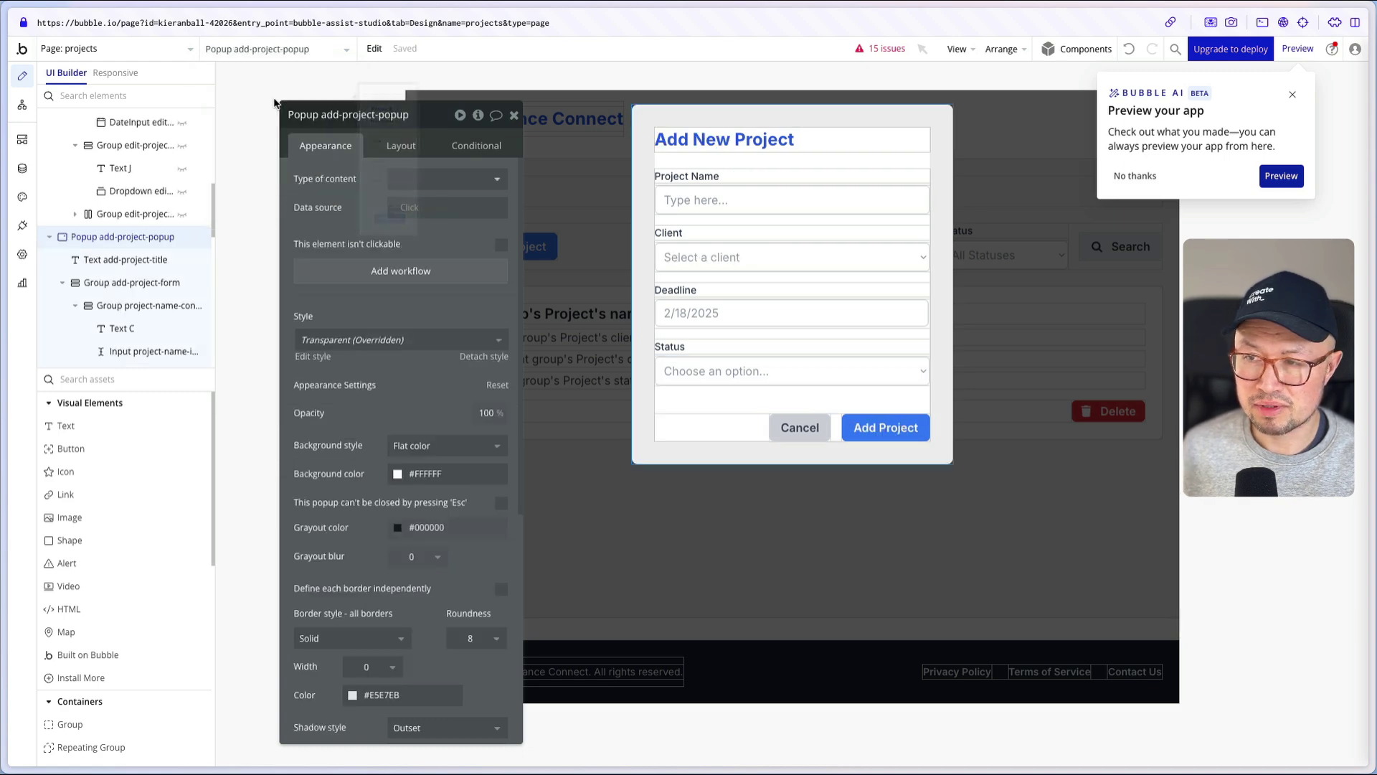
click(701, 200)
click(719, 256)
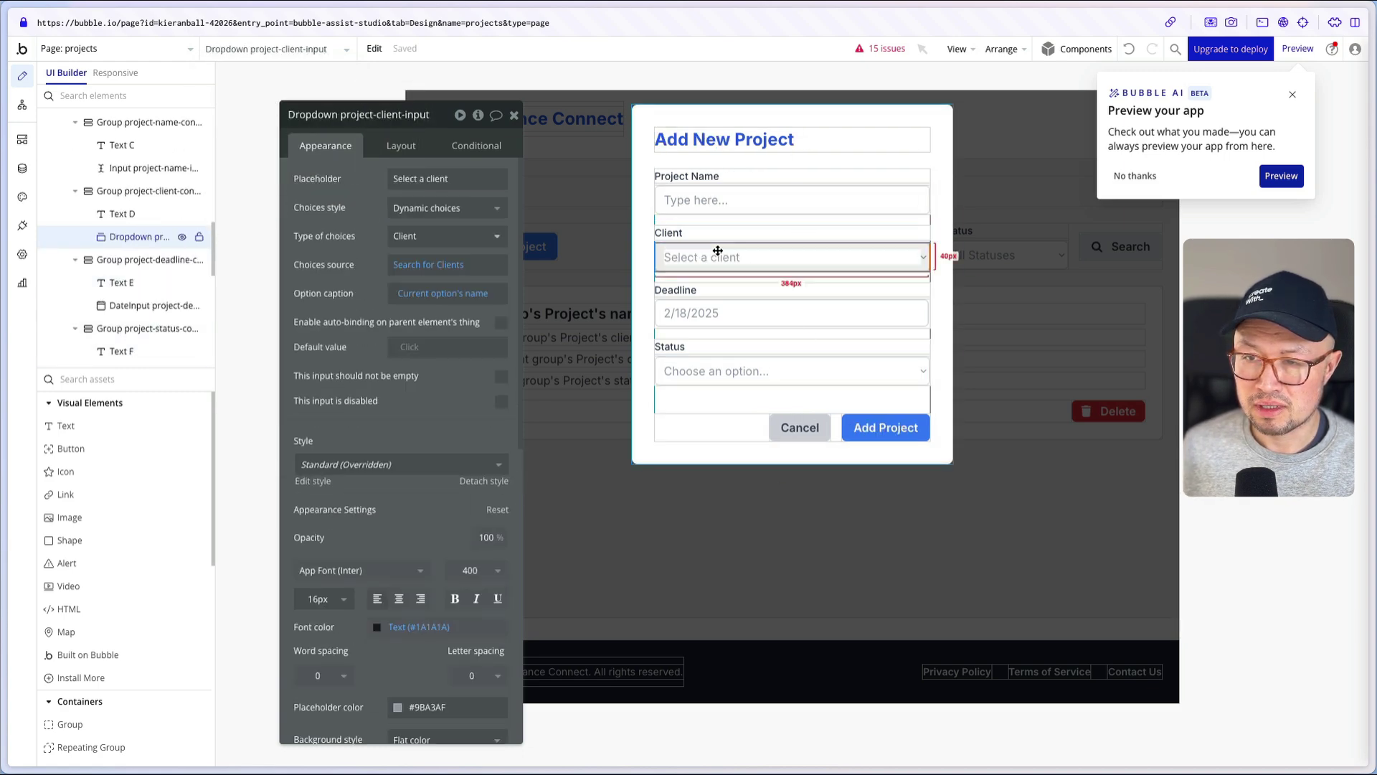
- Go back to the Edit Project popup and open the Save Changes button's workflow
click(302, 58)
text(ed)
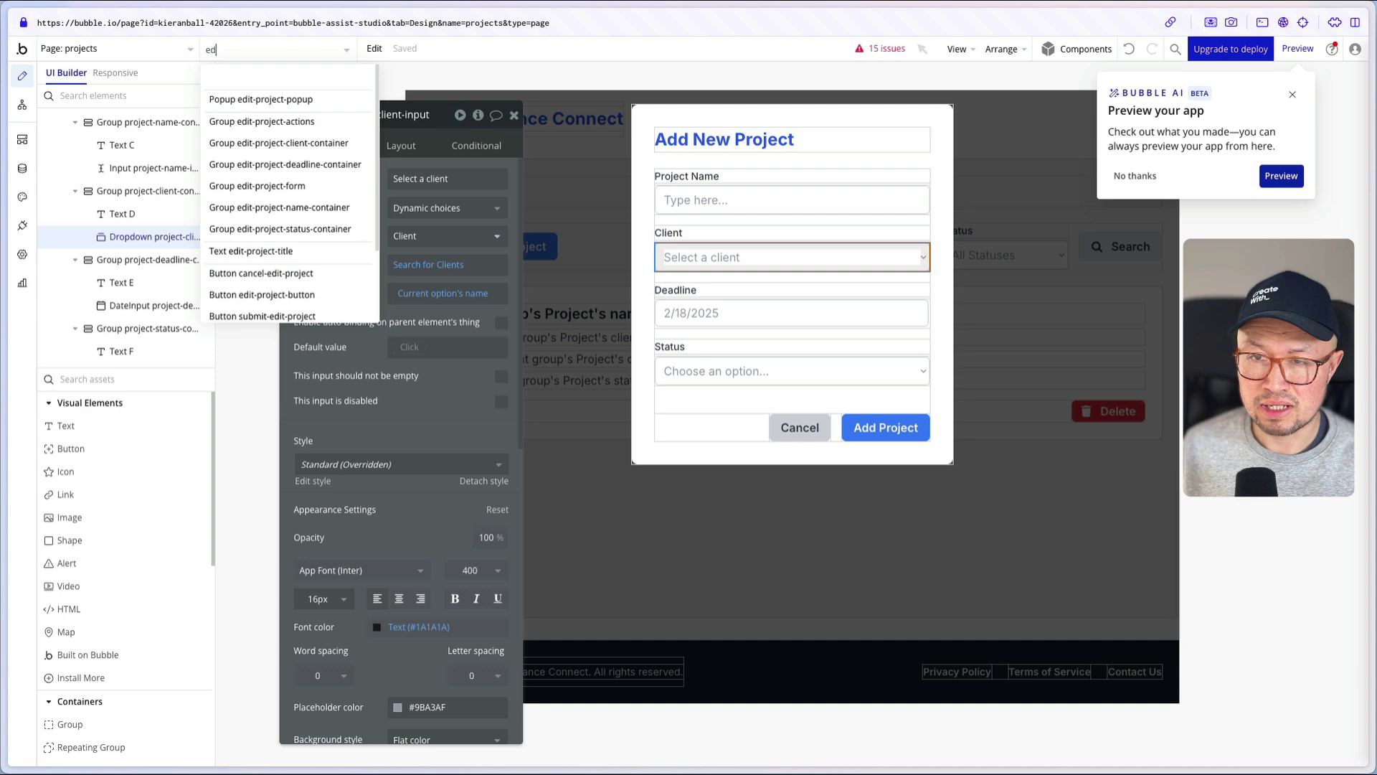
click(288, 106)
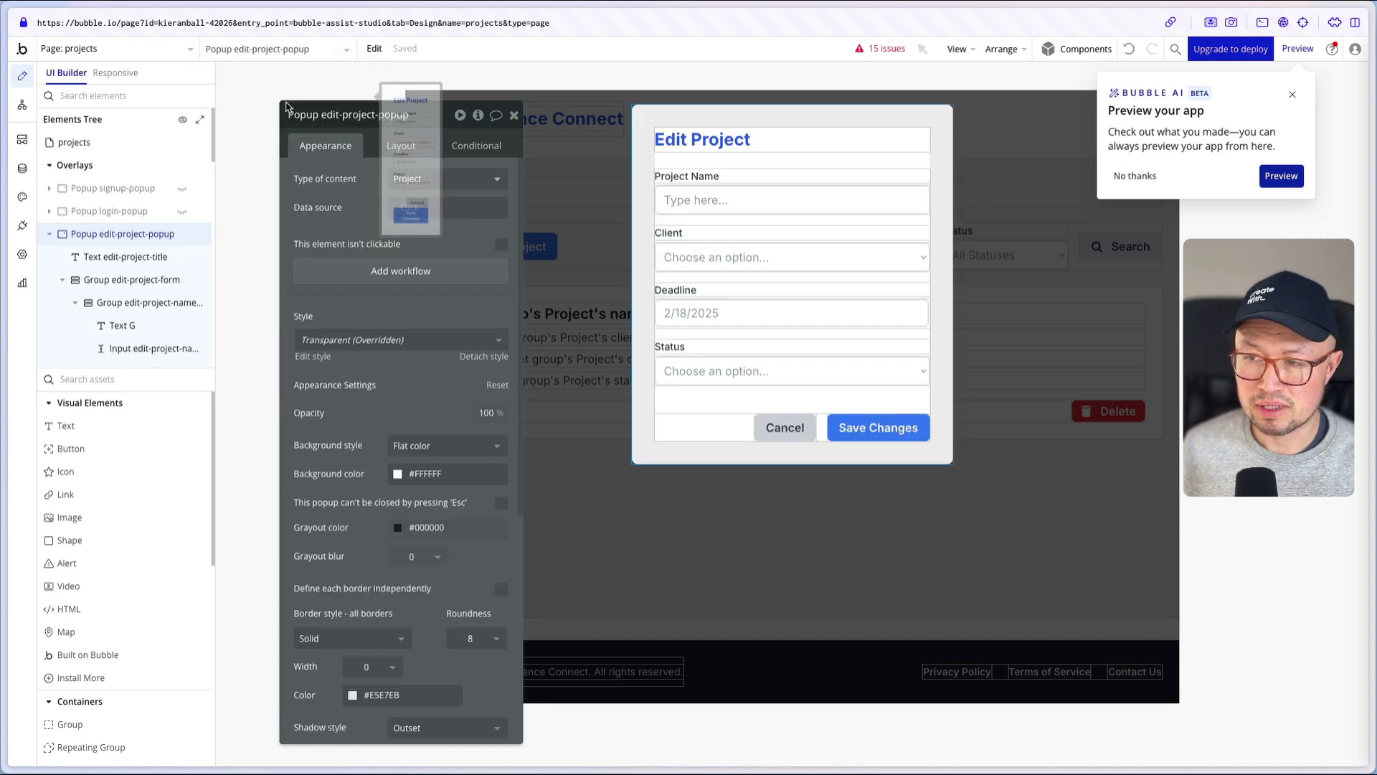
click(897, 430)
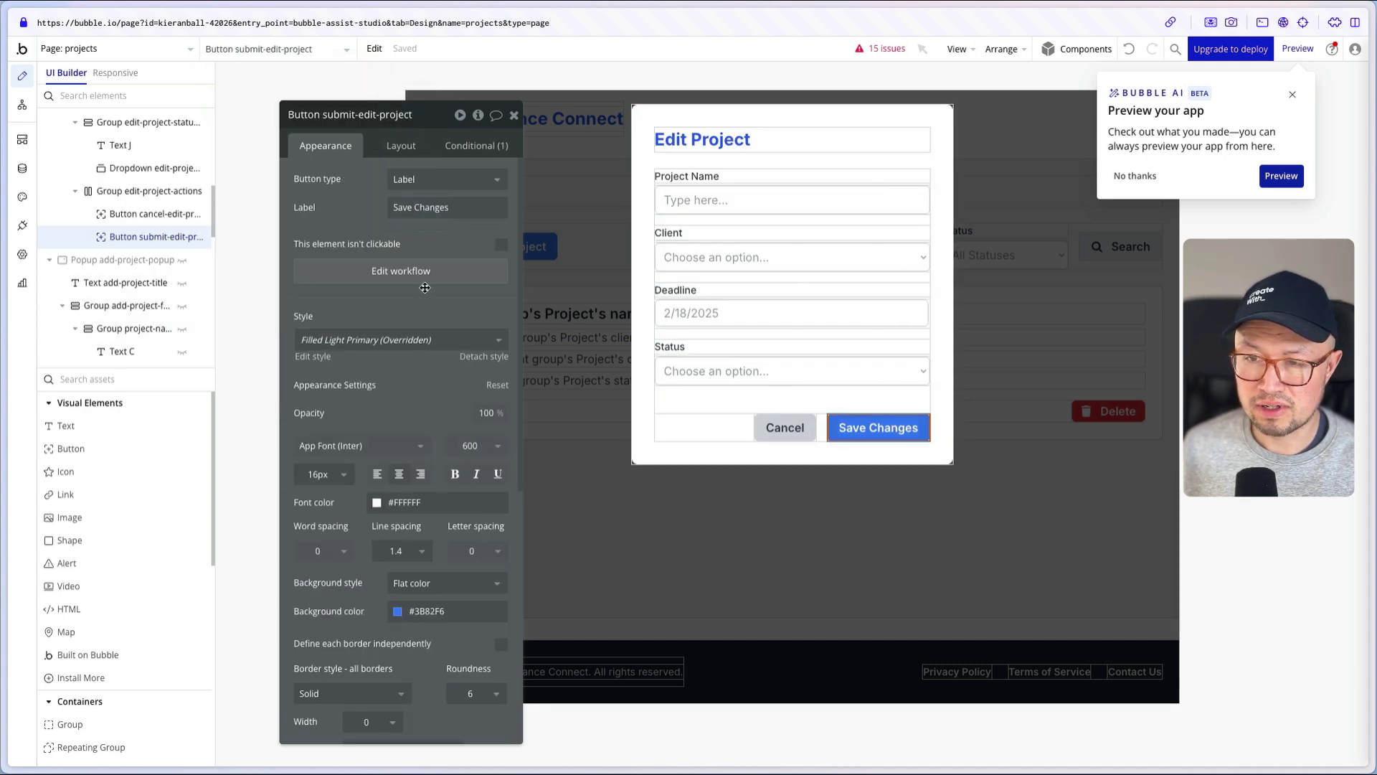
click(402, 271)
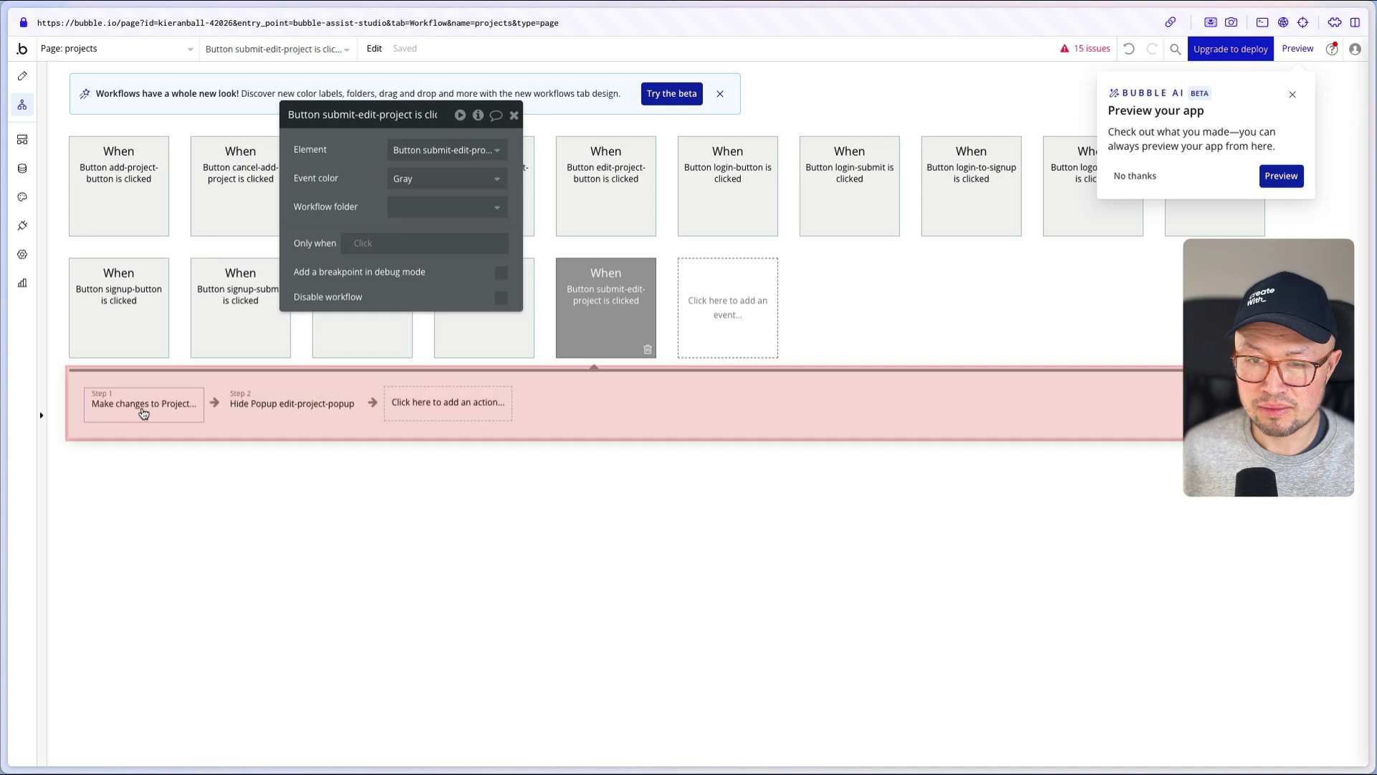
- Check the Make changes to Project step, then the Save Changes button and buttons group layout
click(139, 406)
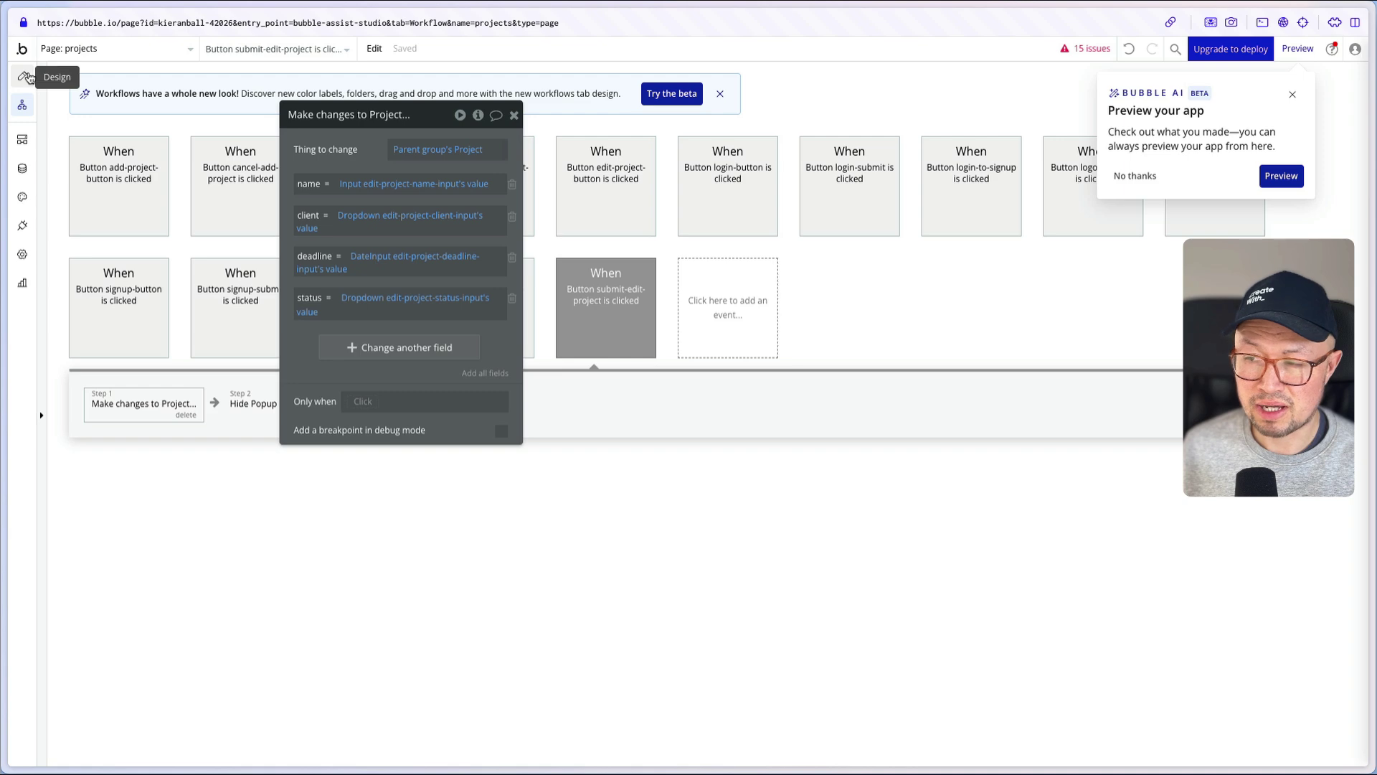
click(22, 75)
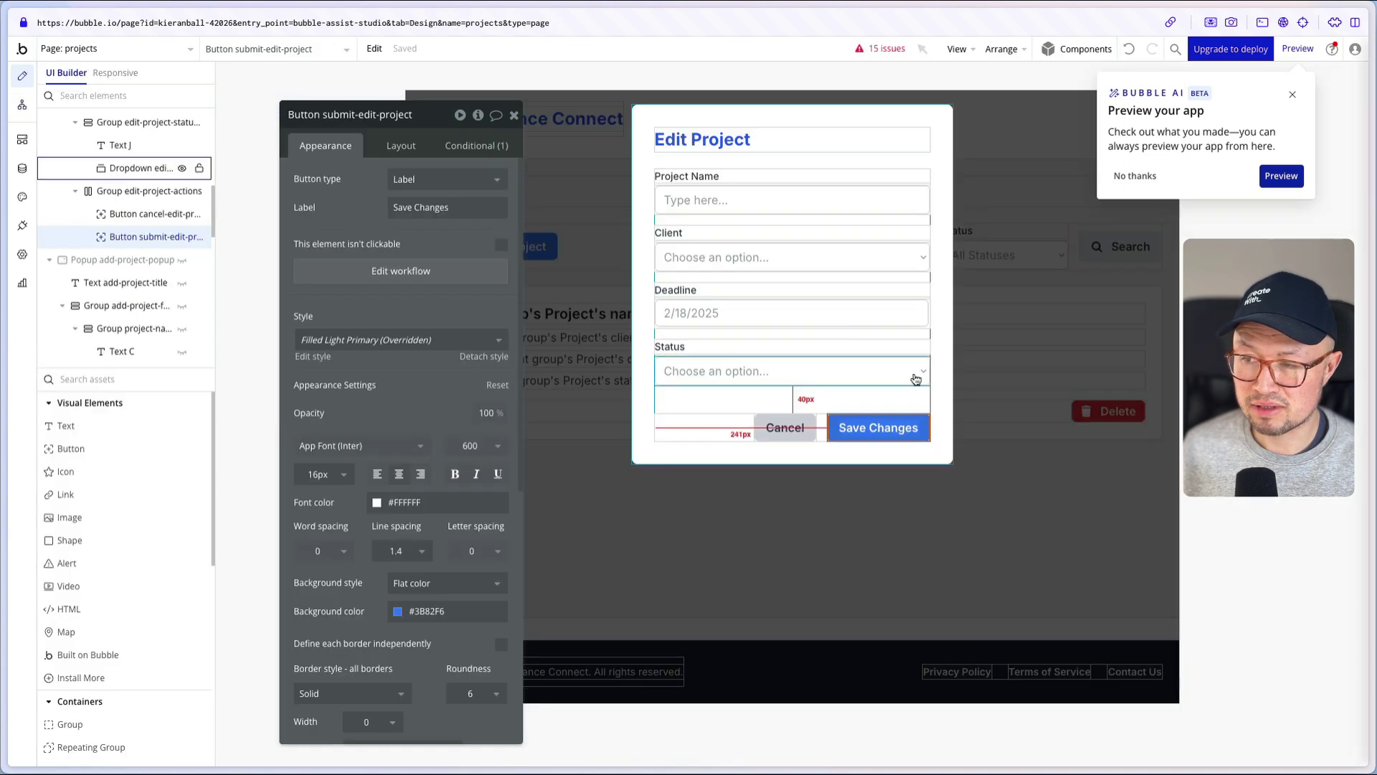
click(401, 146)
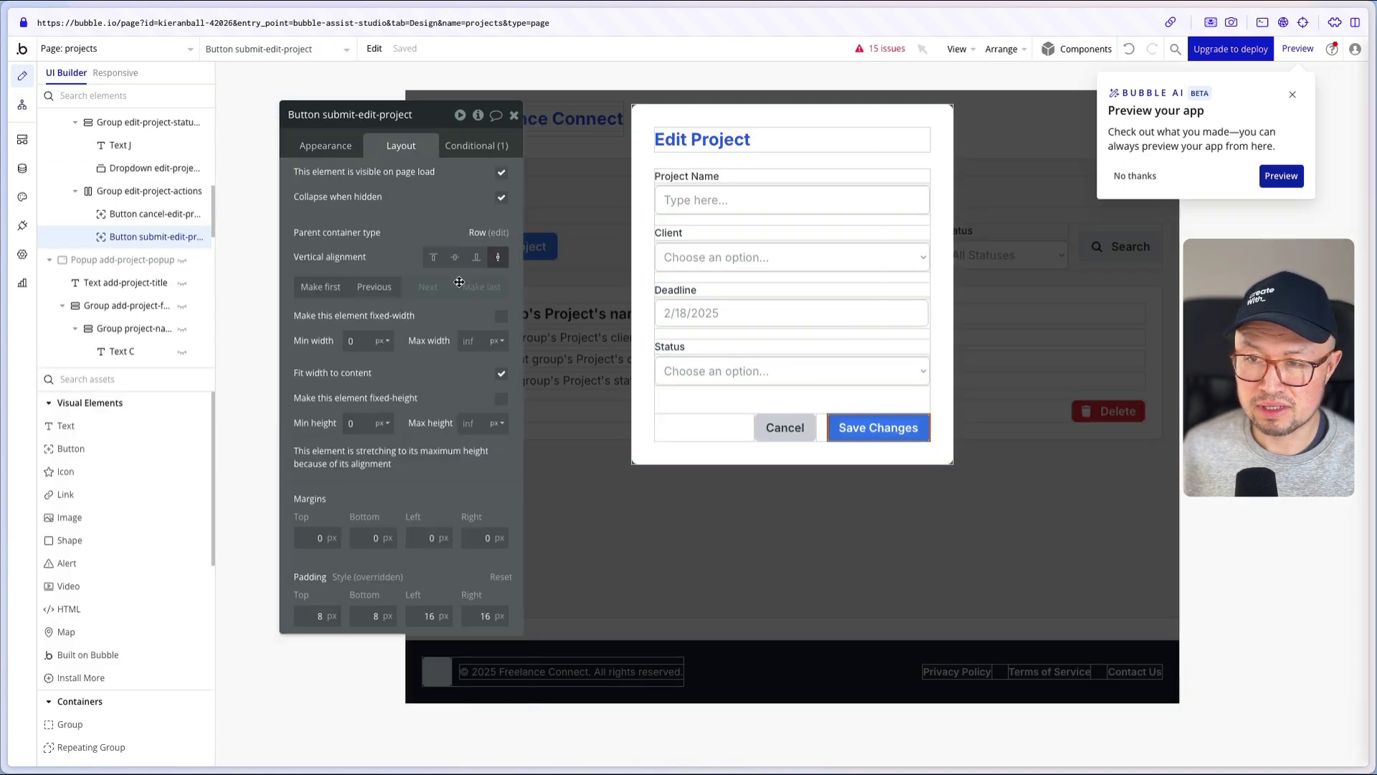
click(498, 233)
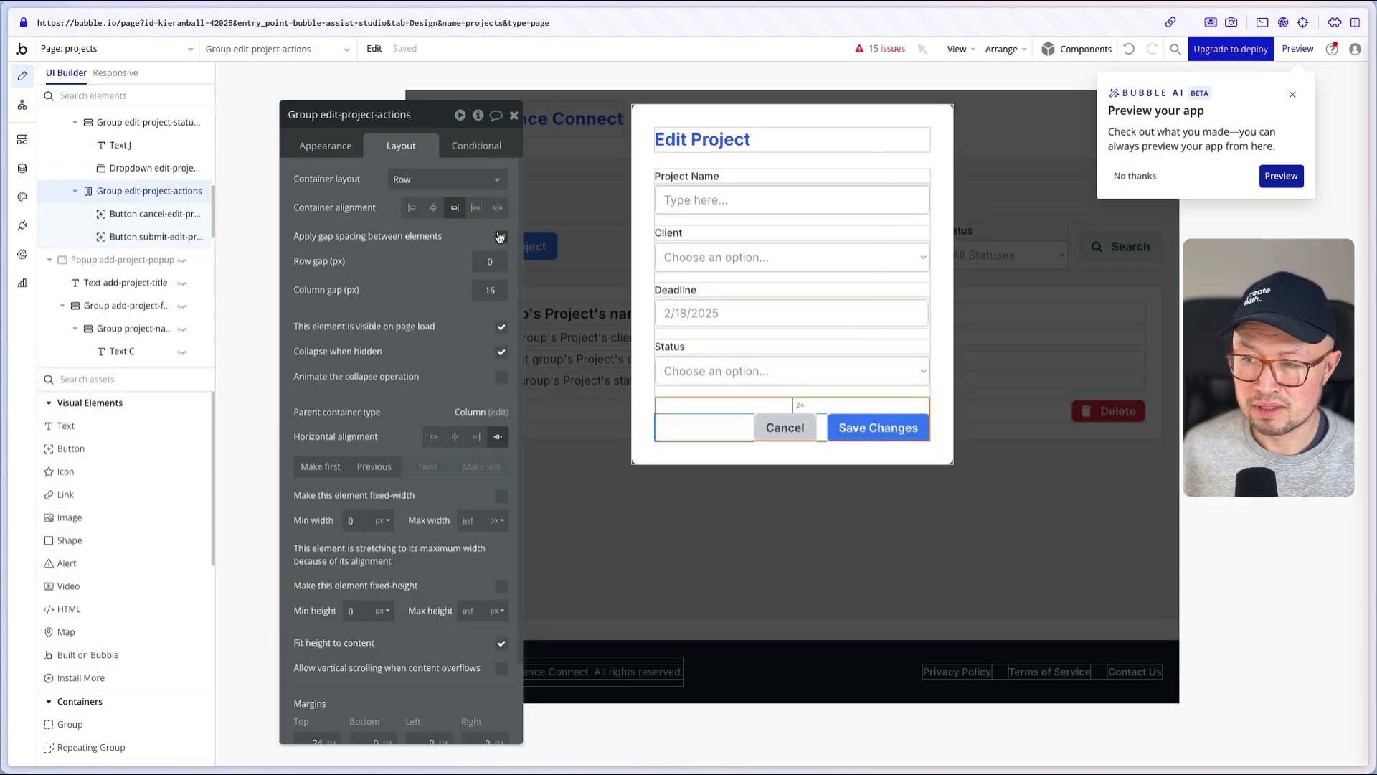
click(325, 151)
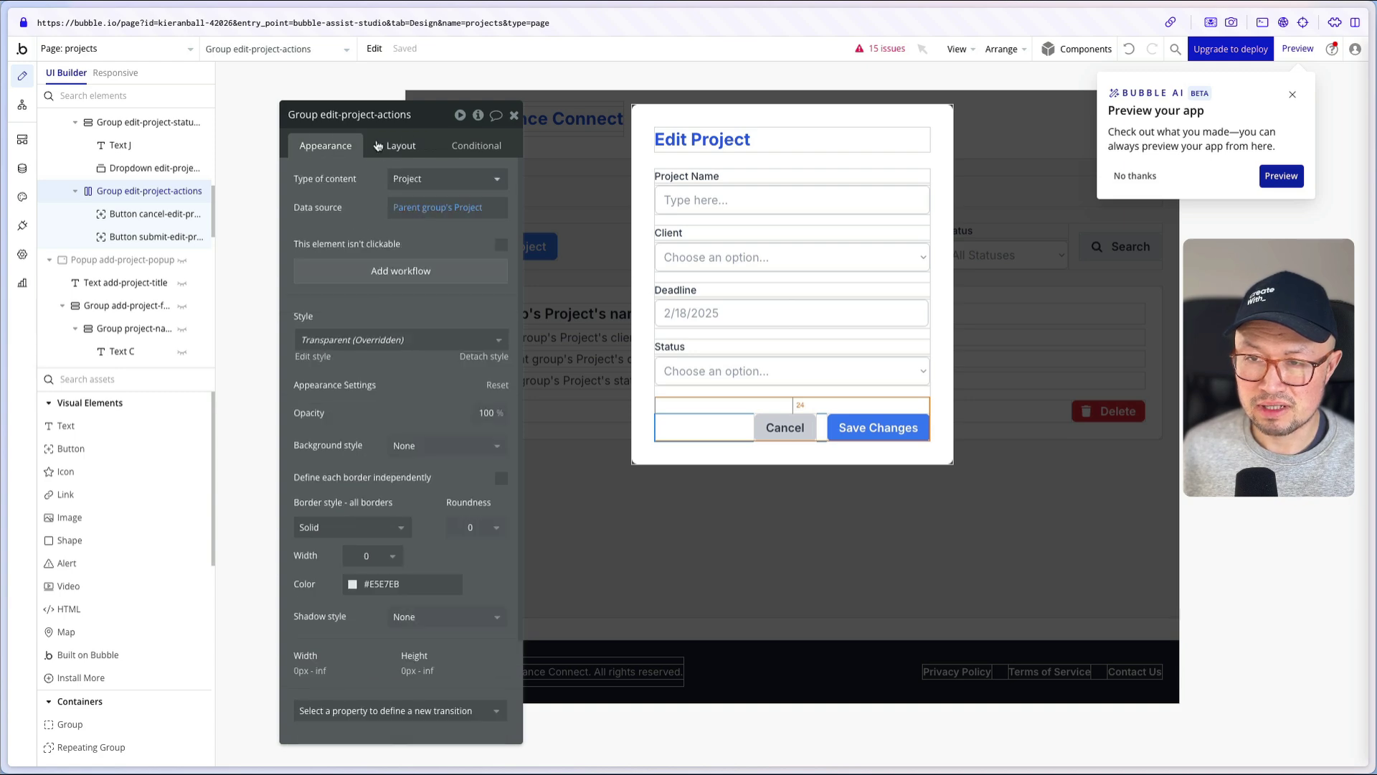
click(400, 147)
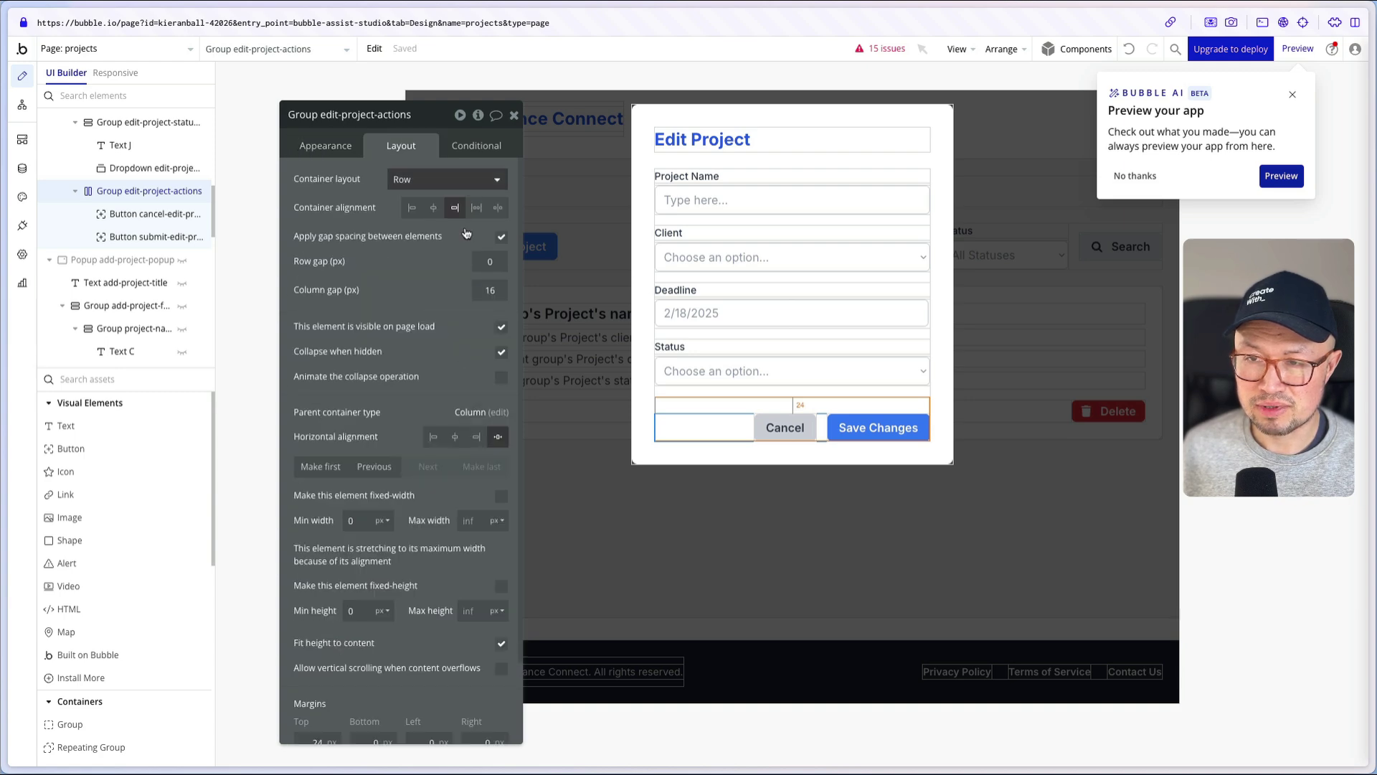
- Review the appearance and layout settings of the form group and the Edit Project popup
click(499, 413)
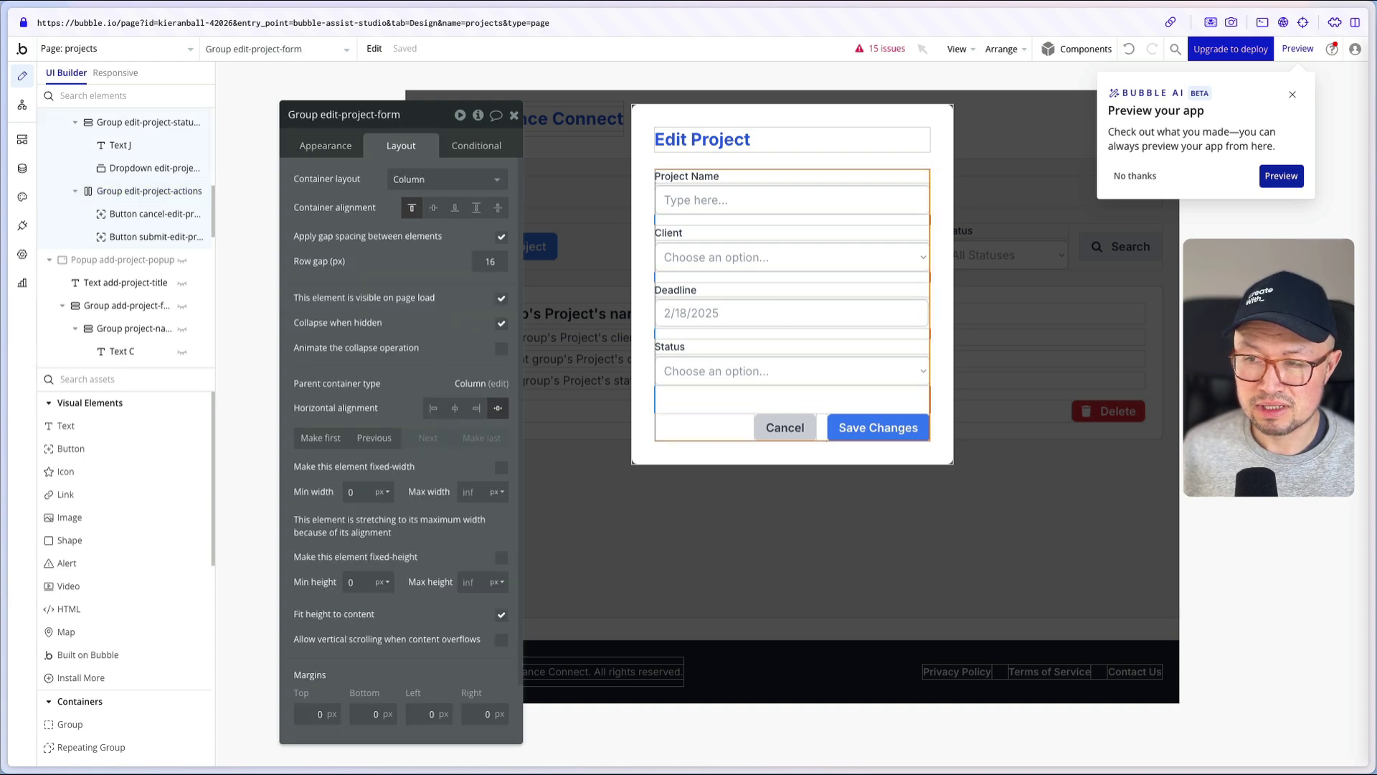
click(326, 148)
click(399, 146)
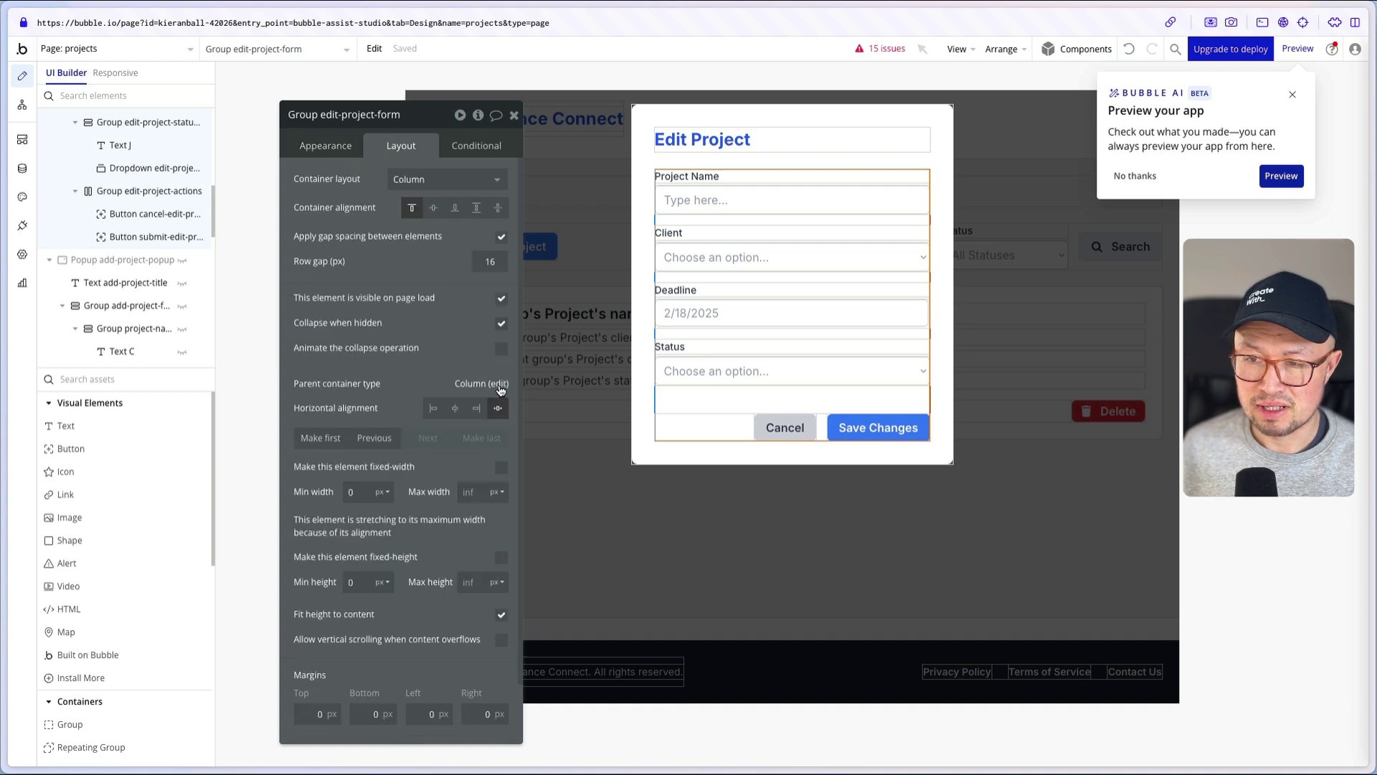
click(498, 389)
click(323, 149)
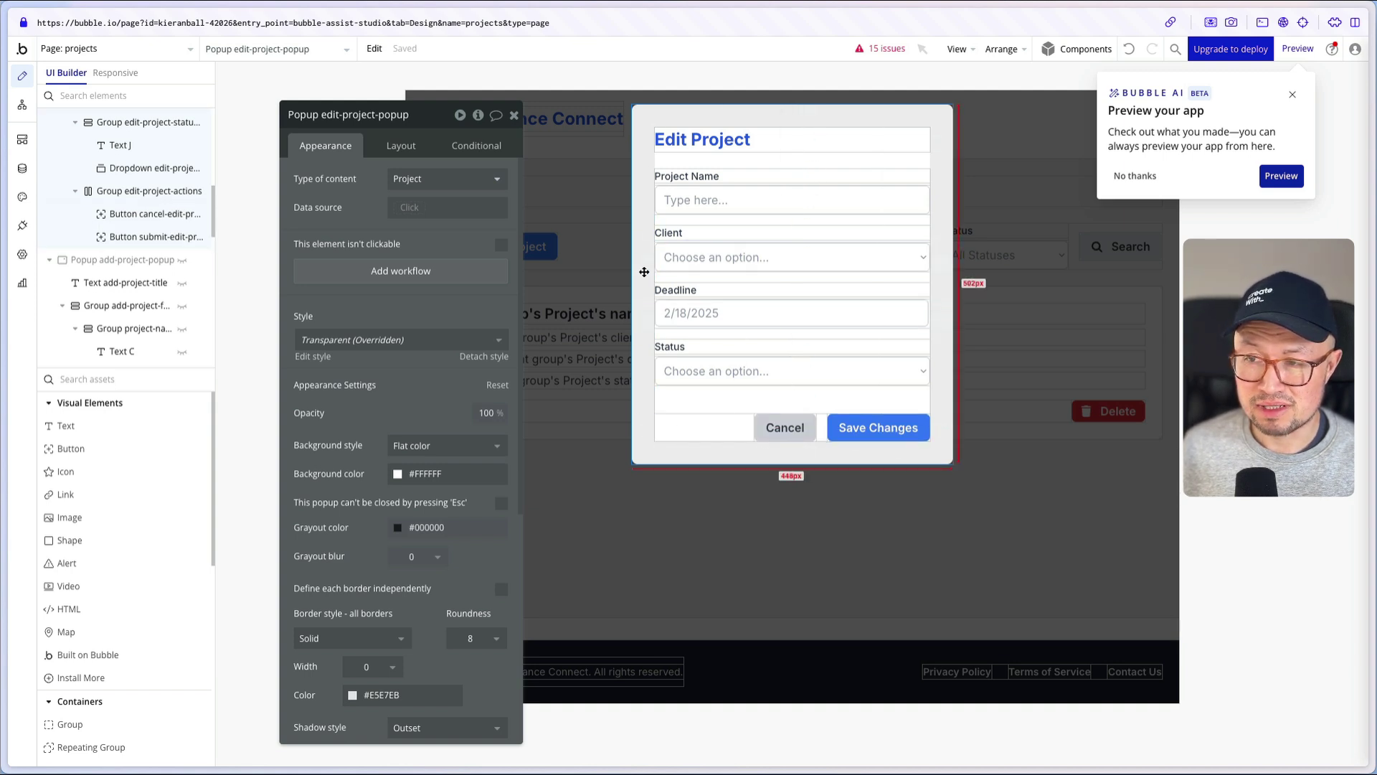
- Add a Display data step to the Edit button workflow showing Parent group's Project in the popup
click(619, 475)
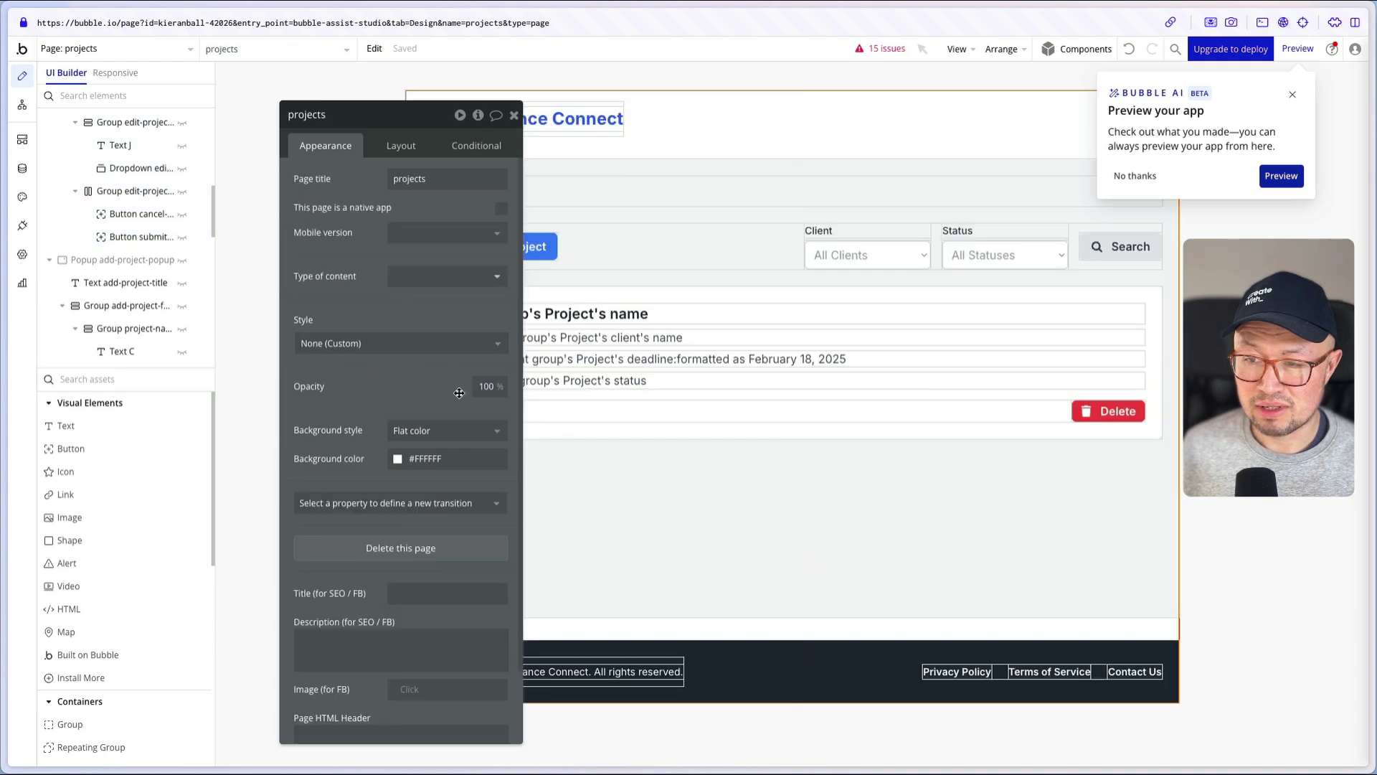
click(484, 407)
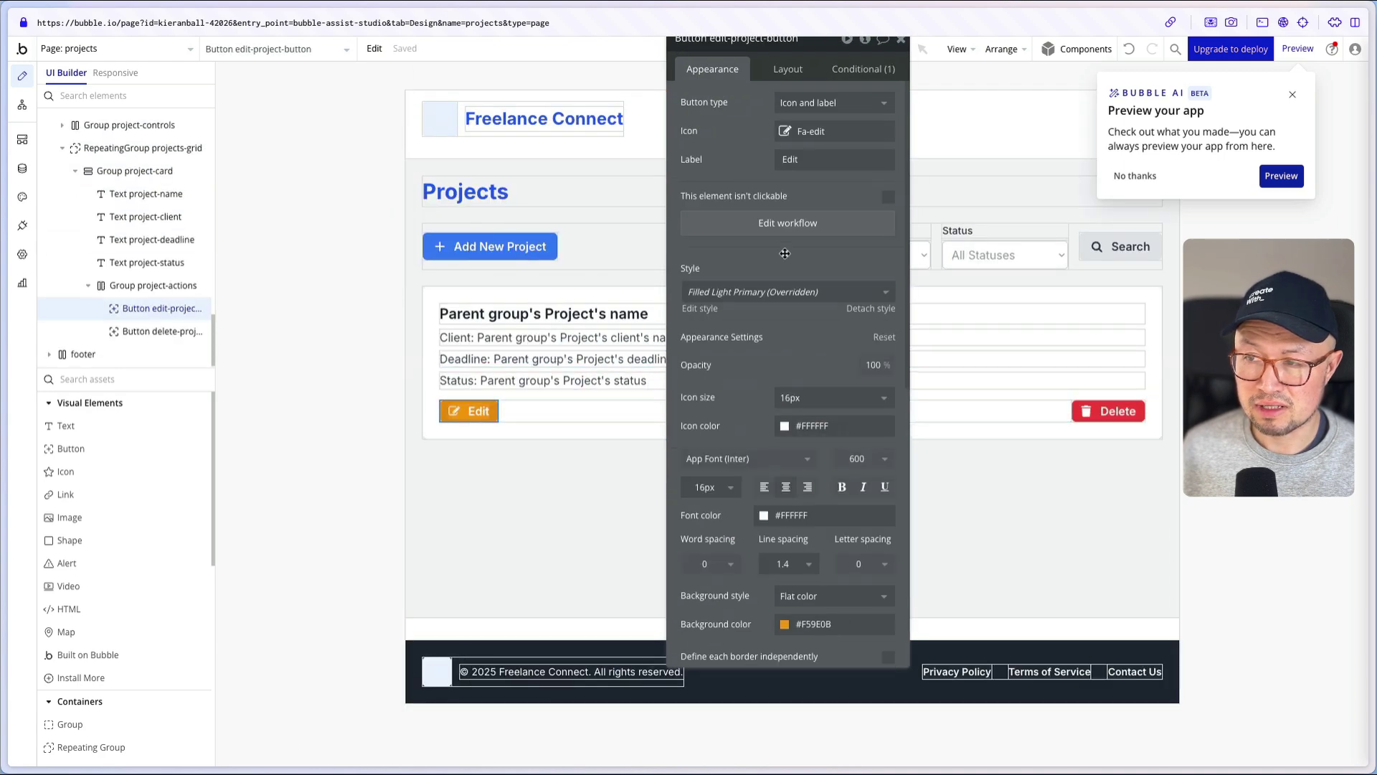
click(769, 224)
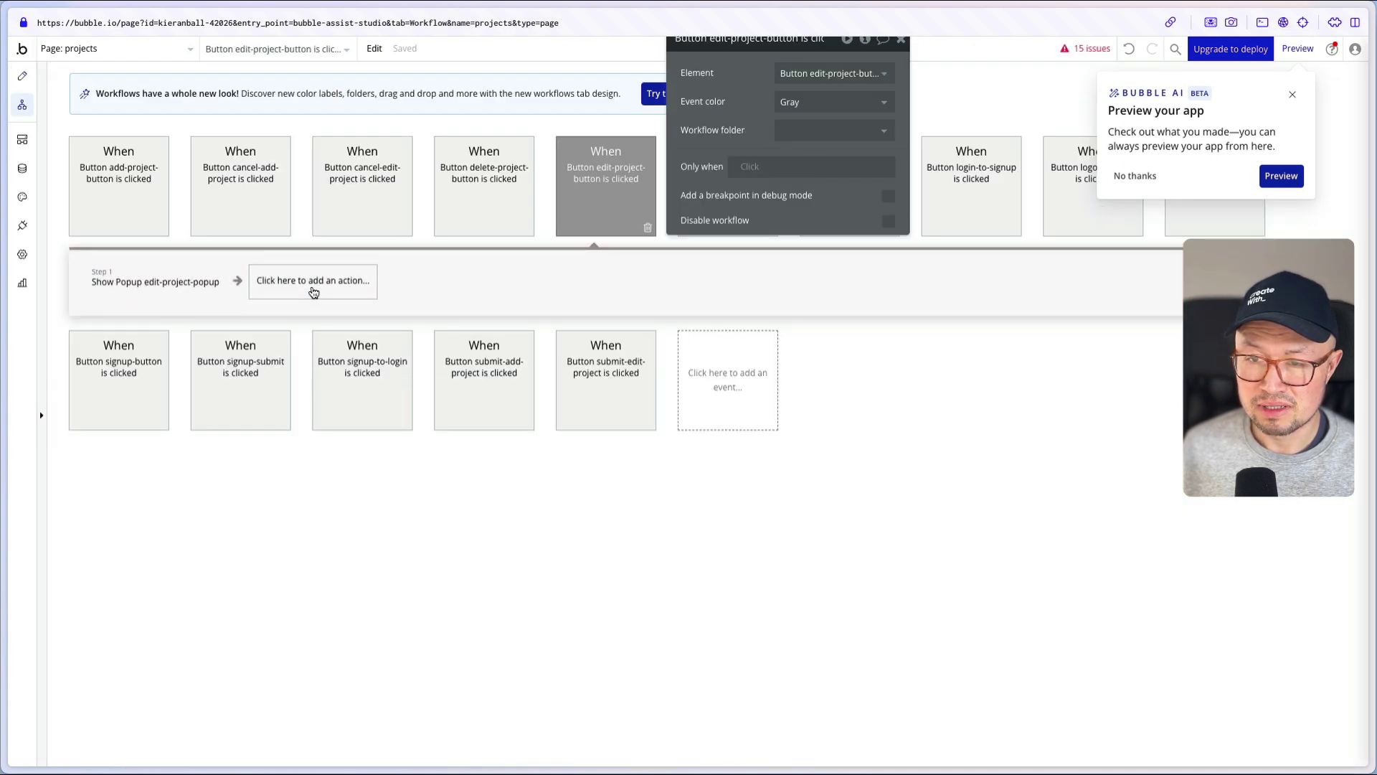
click(313, 283)
text(di)
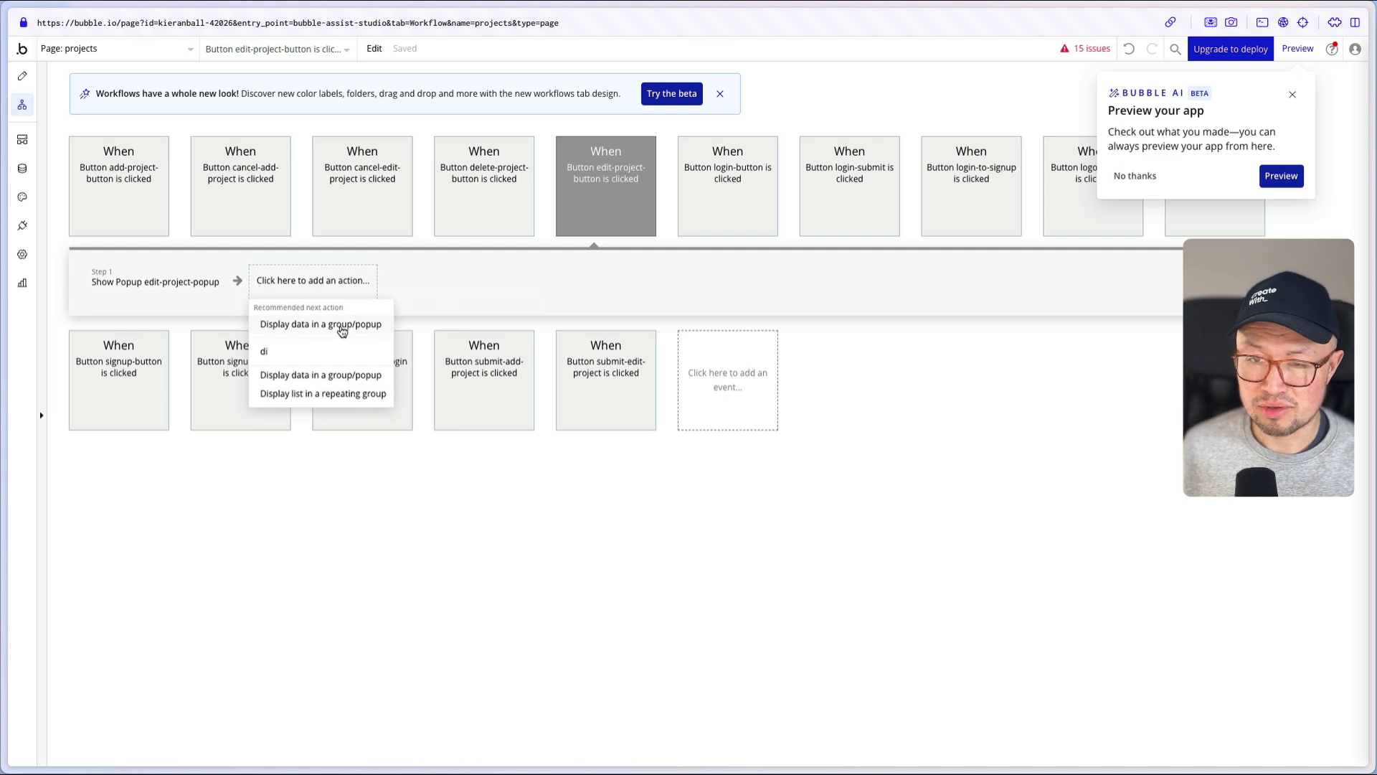
click(340, 328)
click(823, 107)
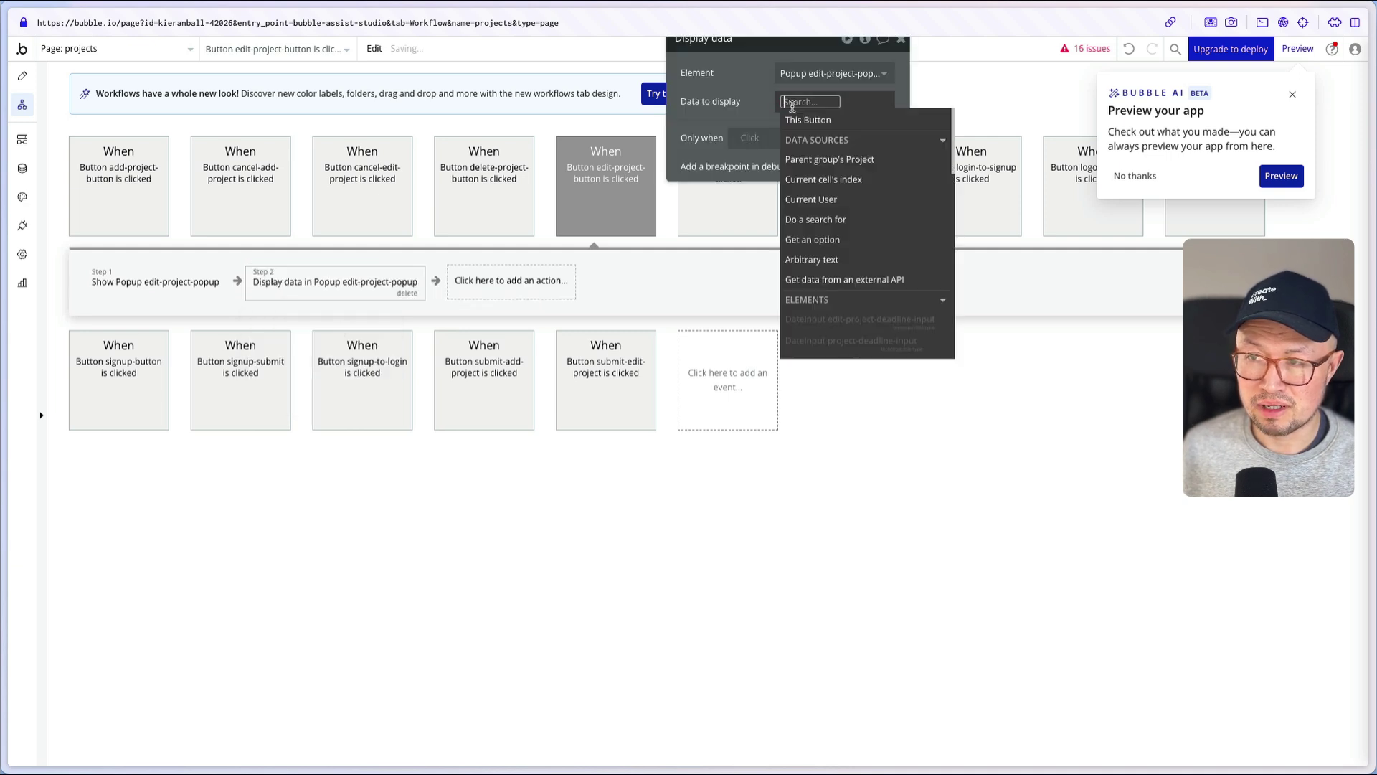
click(824, 158)
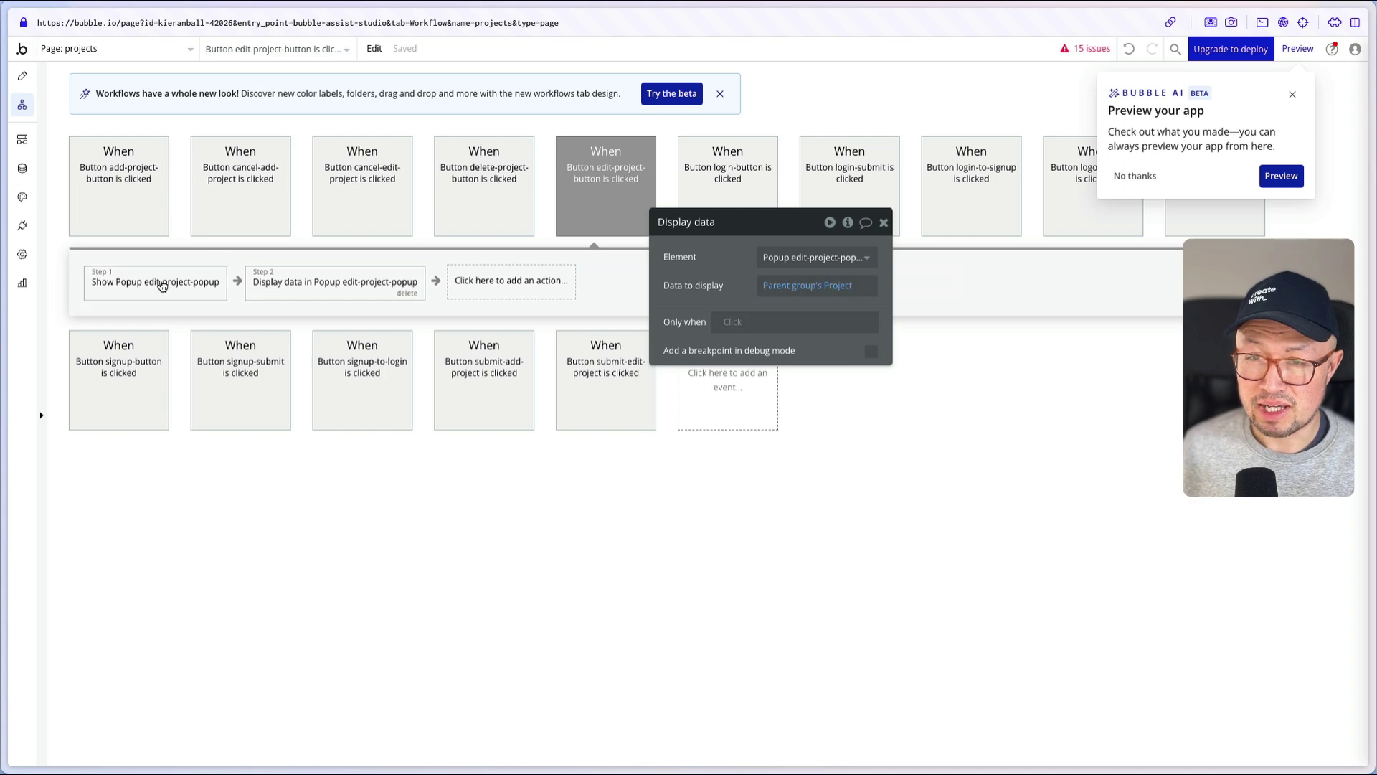
- Return to the page design and switch to the index page
click(22, 76)
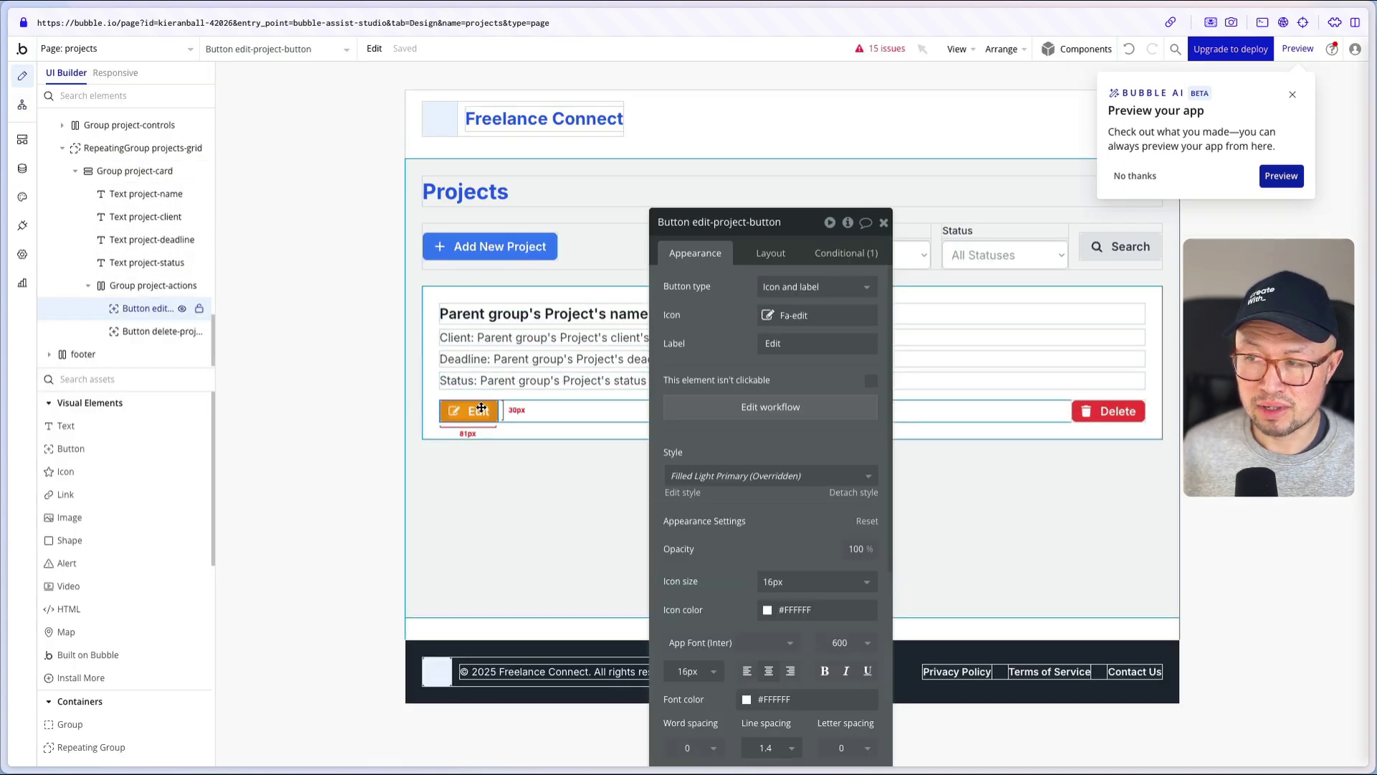
drag(721, 360, 658, 269)
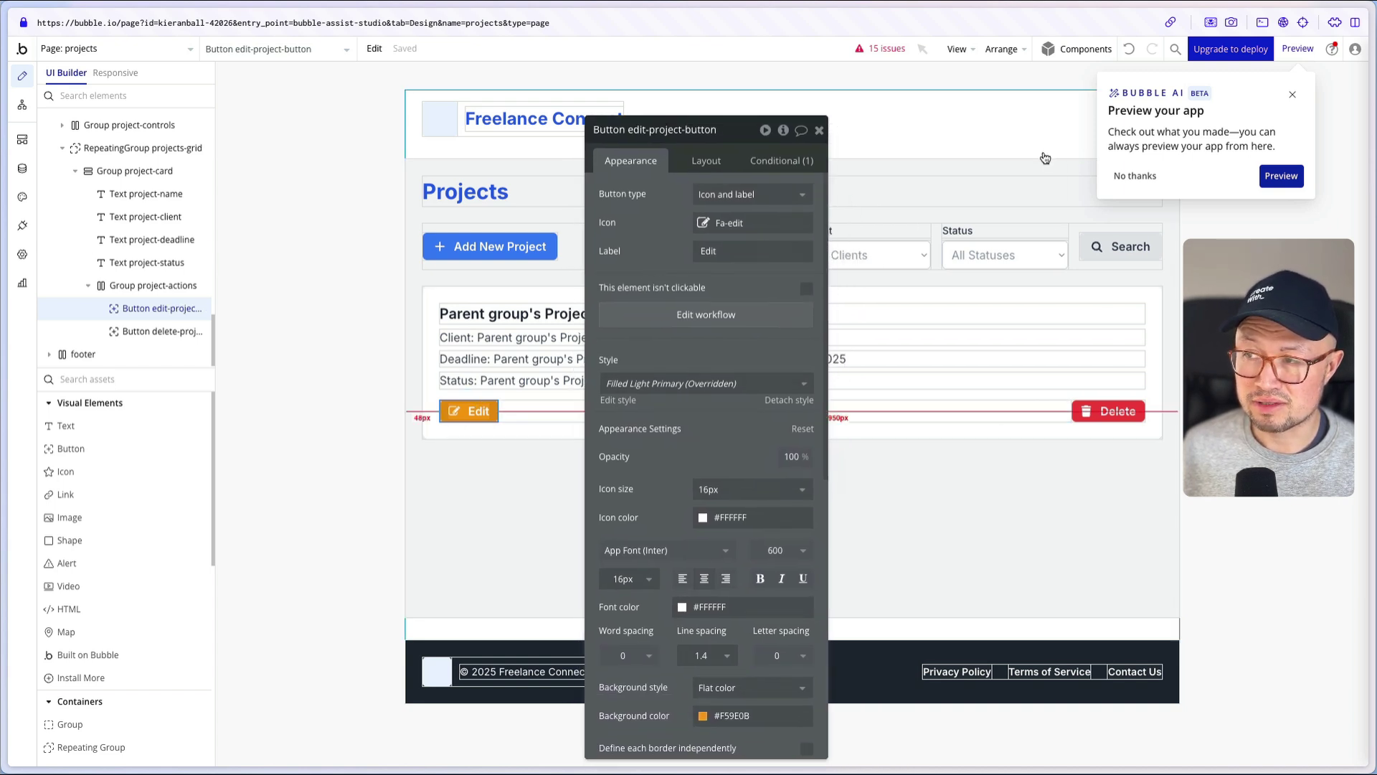
click(149, 50)
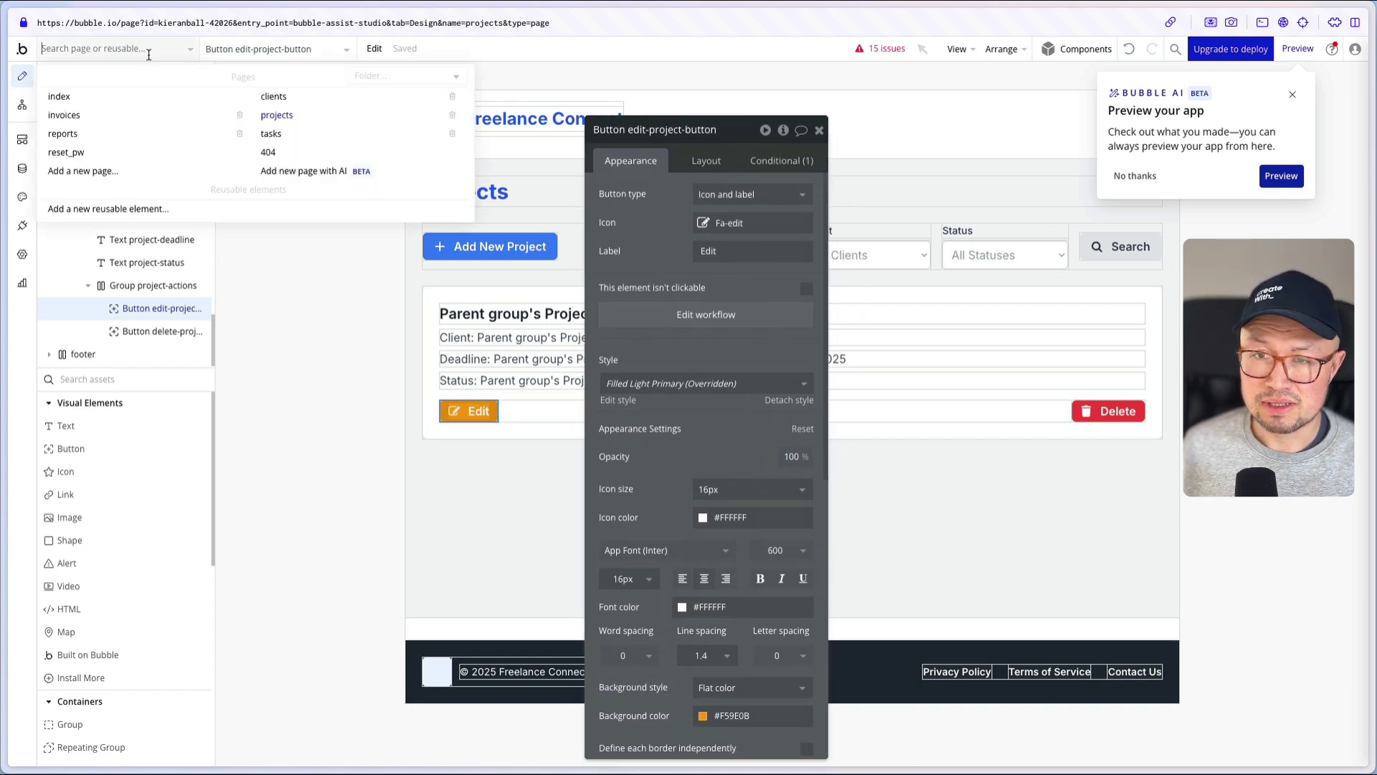
click(136, 97)
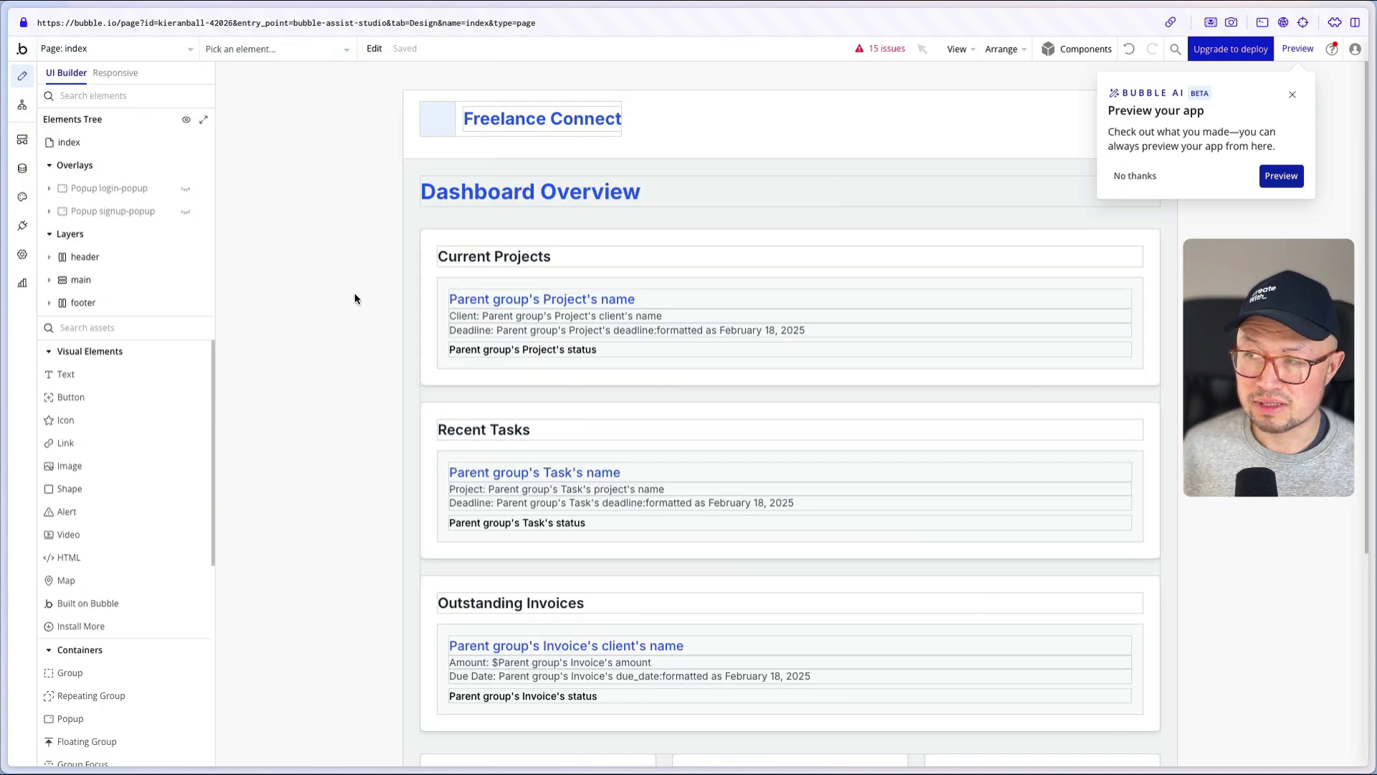
- Launch the live preview of the Freelance Connect dashboard and scroll to Invoice Reminders
double_click(355, 293)
click(1288, 50)
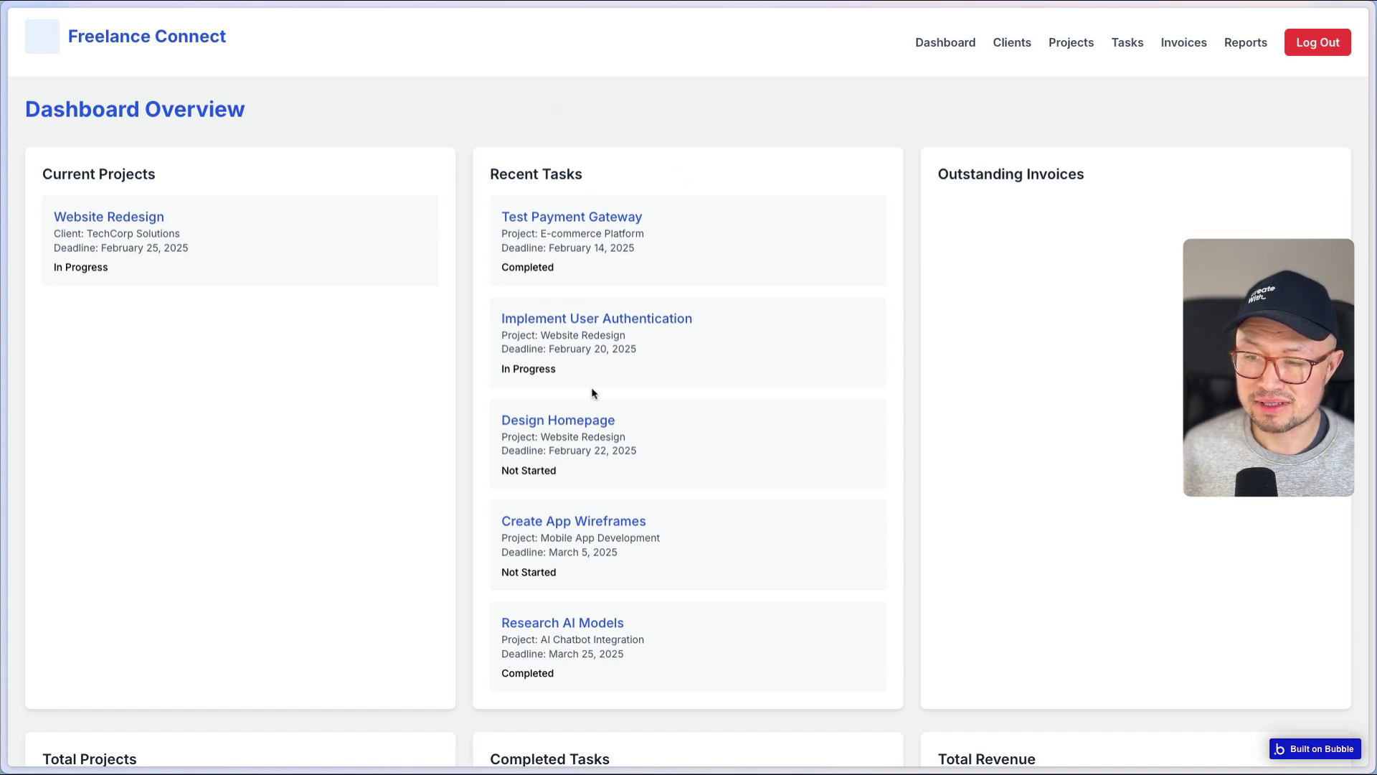
scroll(593, 392, down, 5)
scroll(592, 391, up, 5)
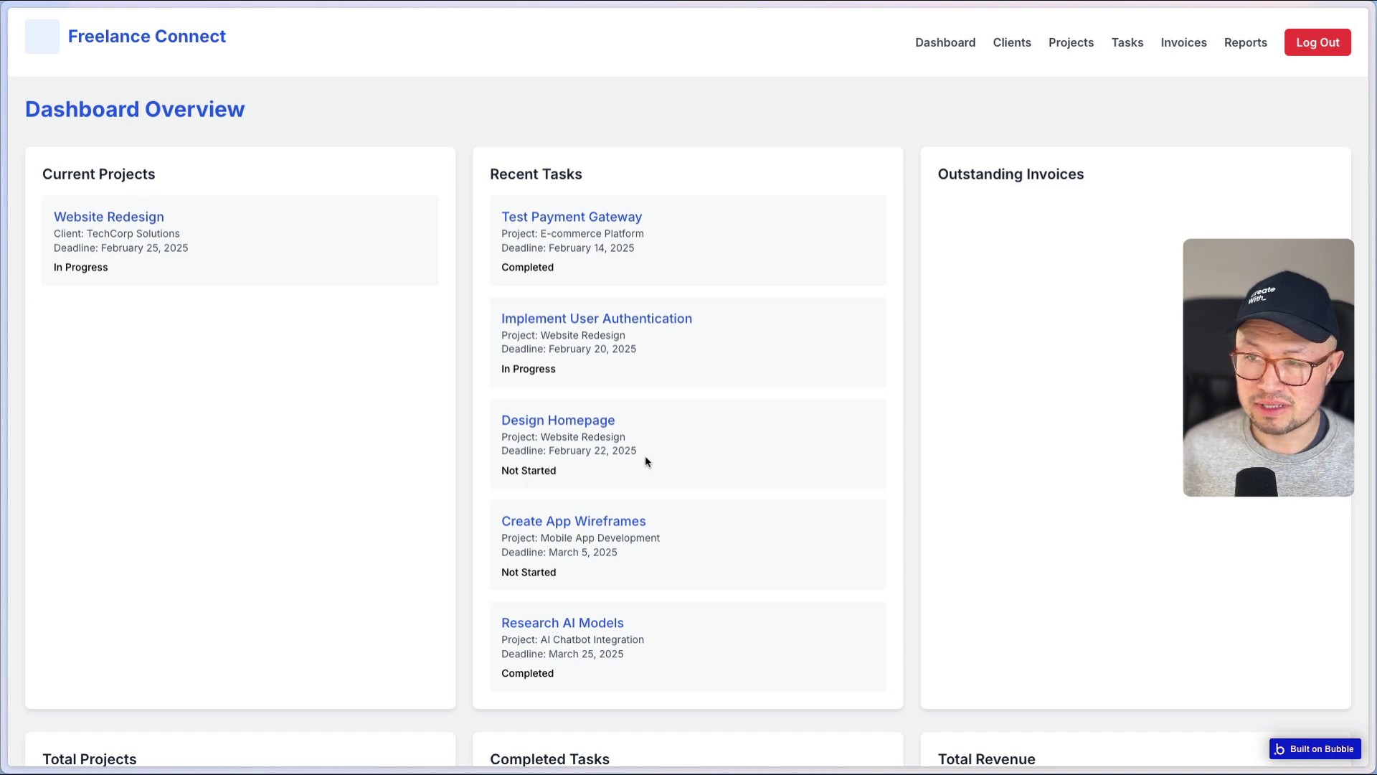
scroll(991, 228, down, 4)
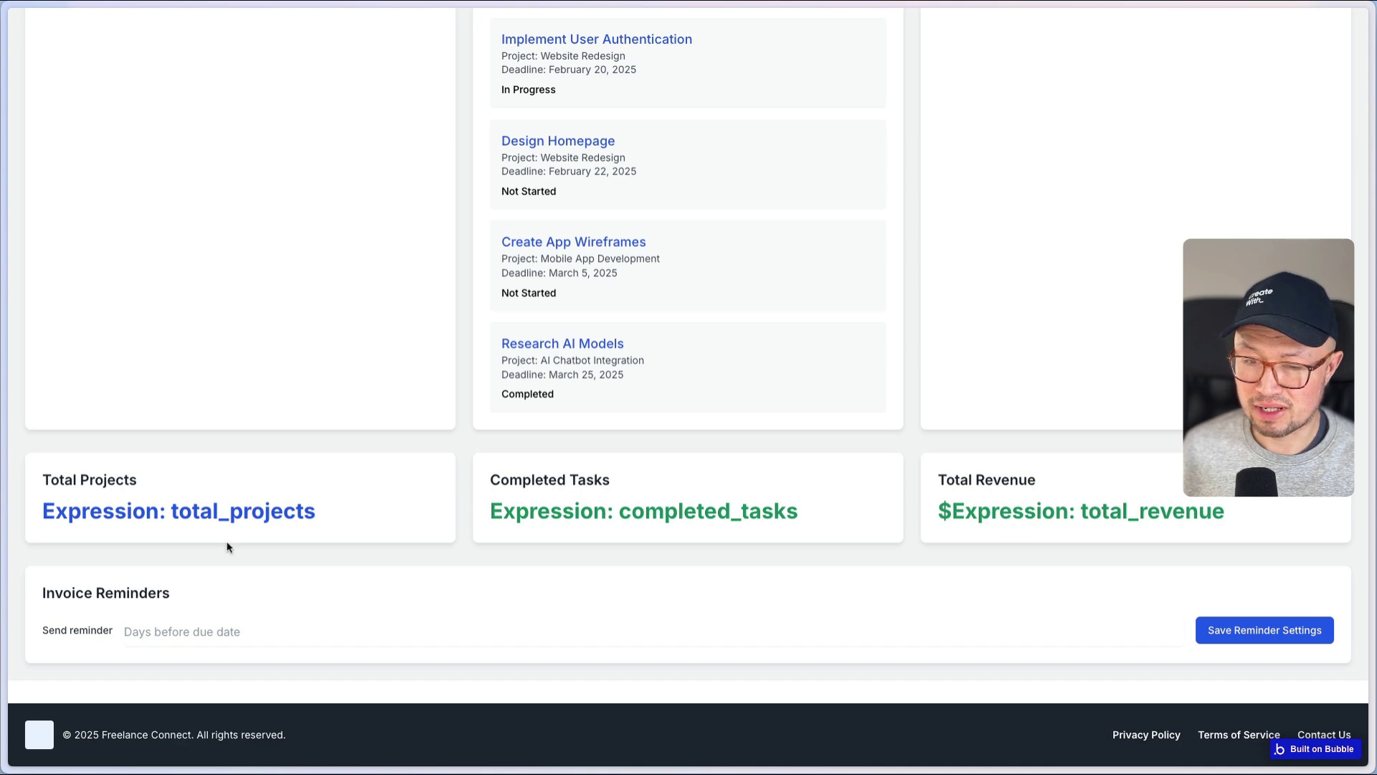
- Save a 5-day invoice reminder and see the field clear instead of keeping 5
click(147, 635)
text(5)
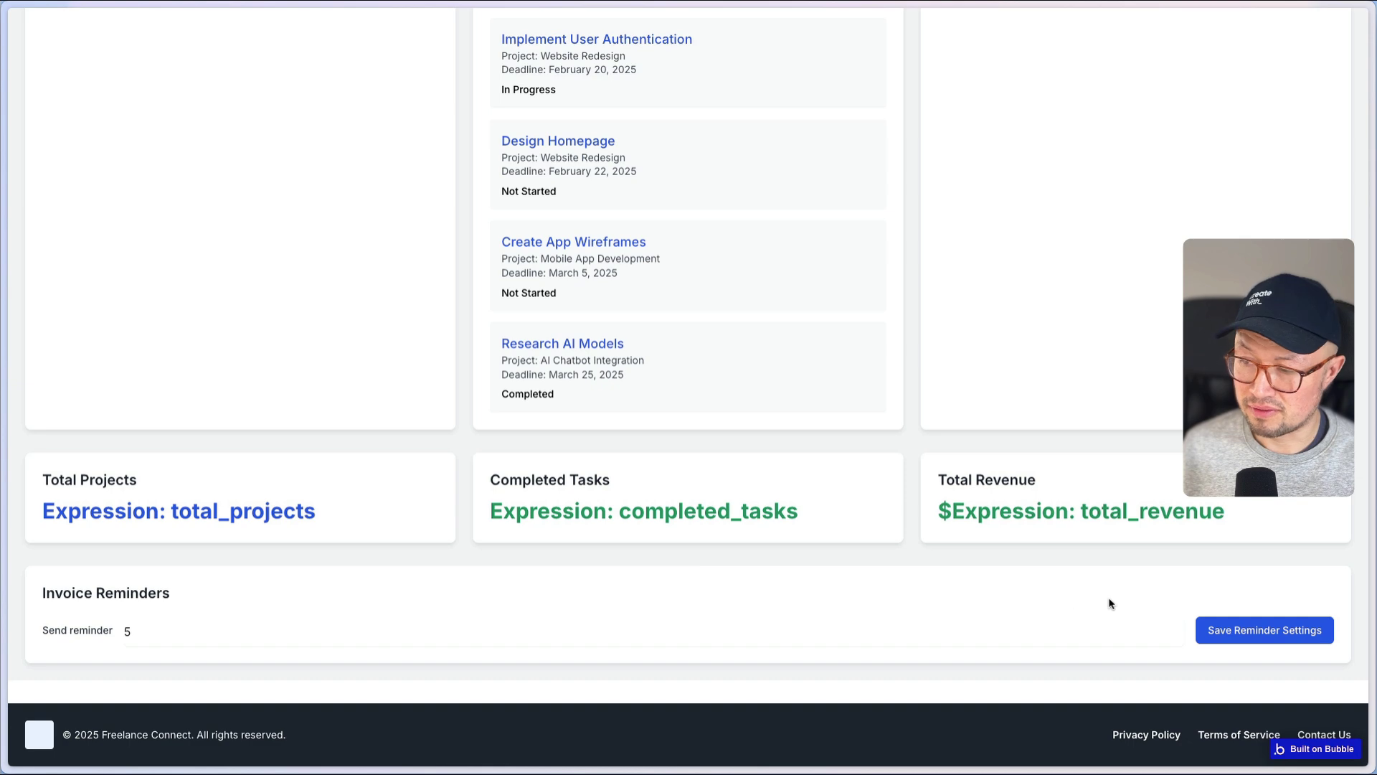
click(1254, 631)
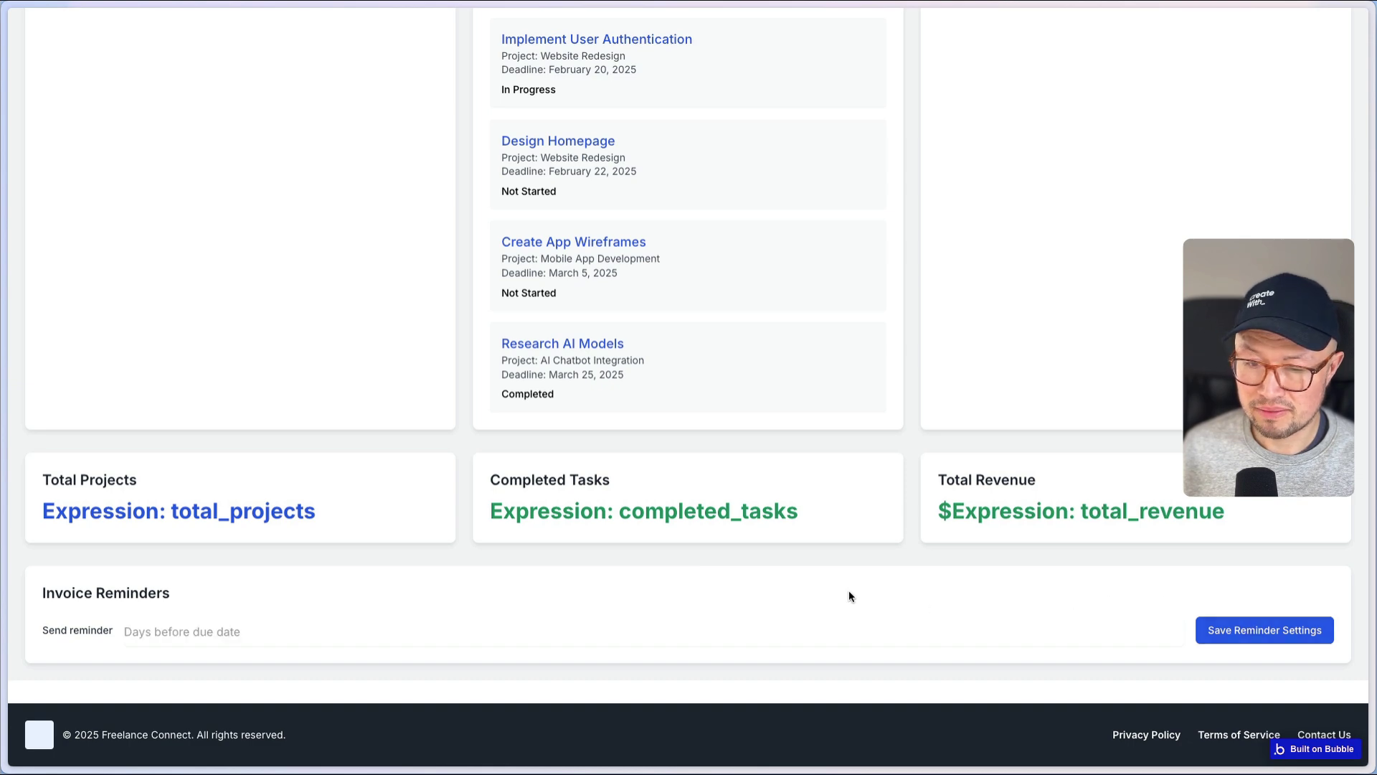
scroll(850, 595, up, 5)
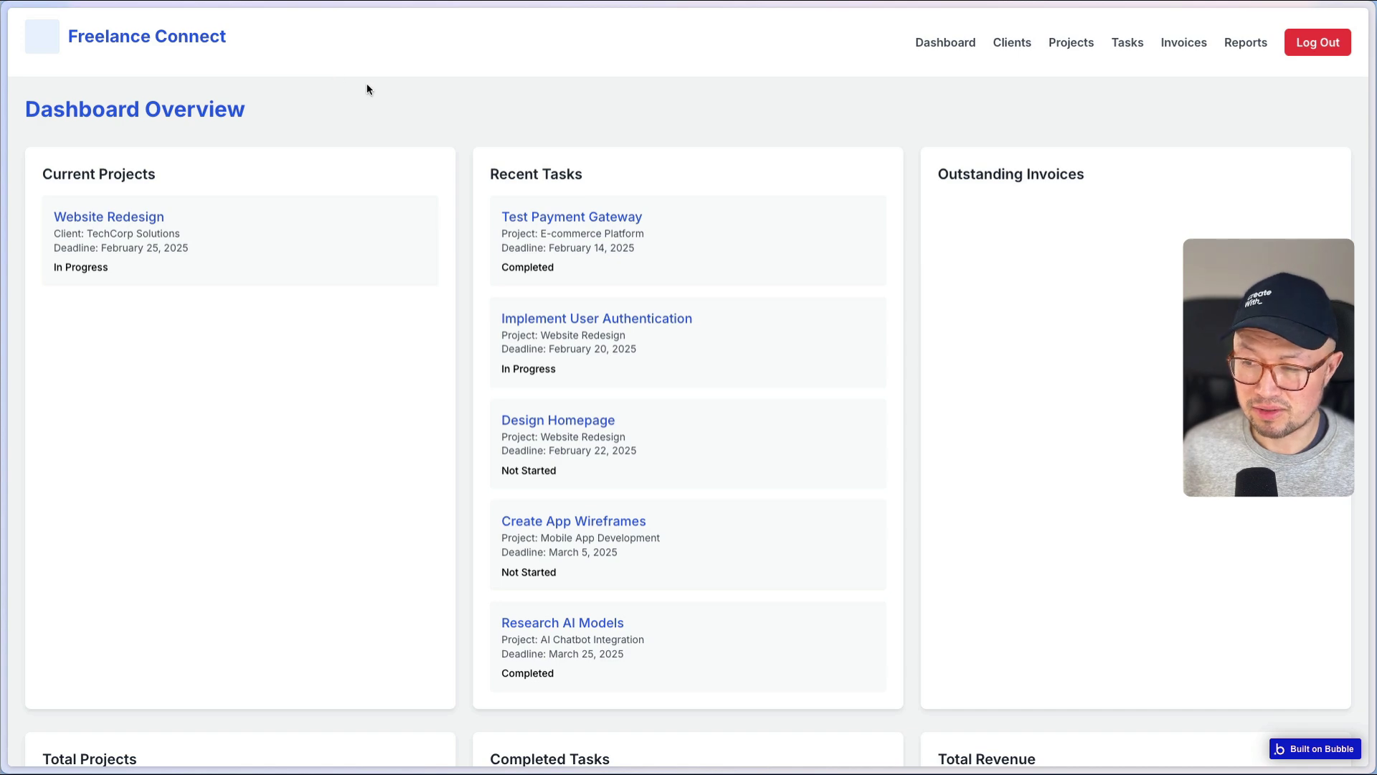
scroll(367, 87, down, 1)
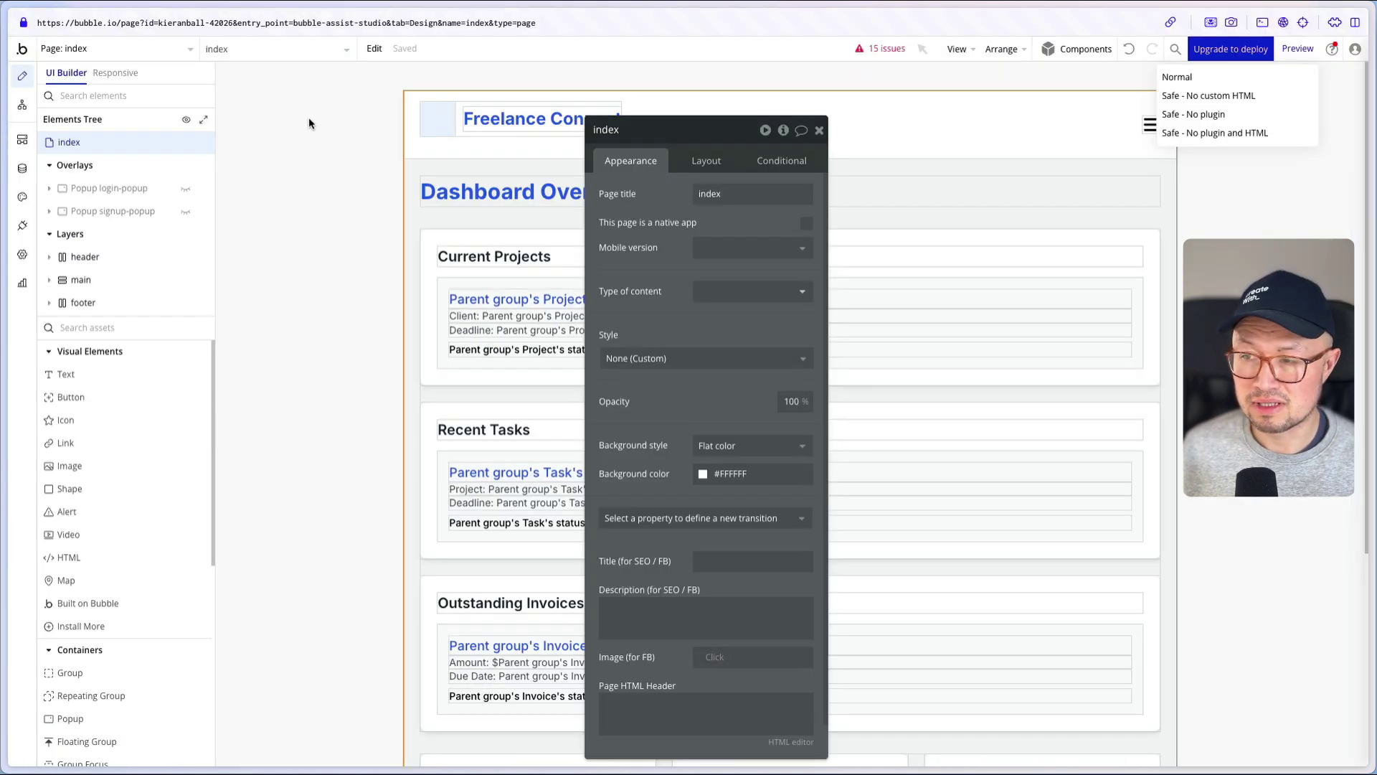
- Inspect Save Reminder Settings' Step 1, which creates a Project whose deadline comes from reminder days
scroll(309, 119, down, 5)
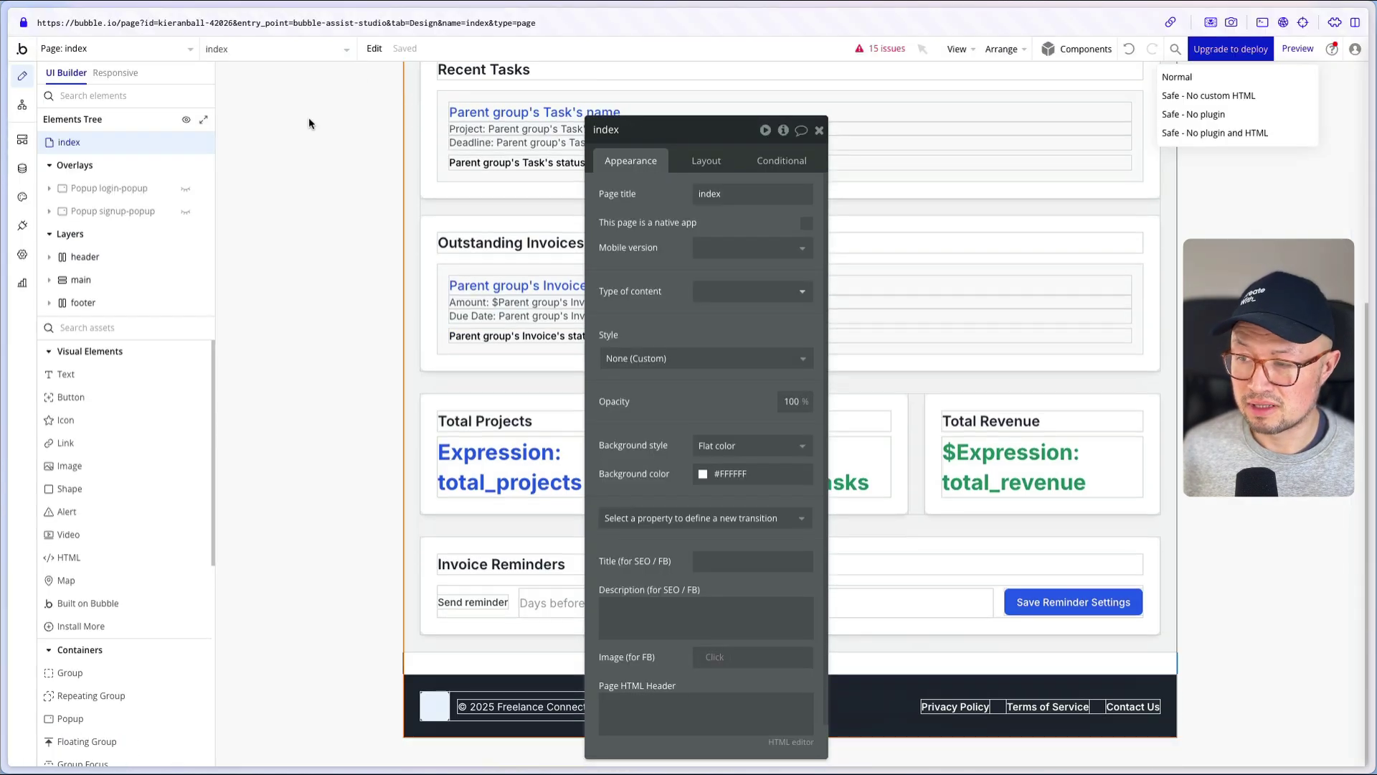
click(1040, 603)
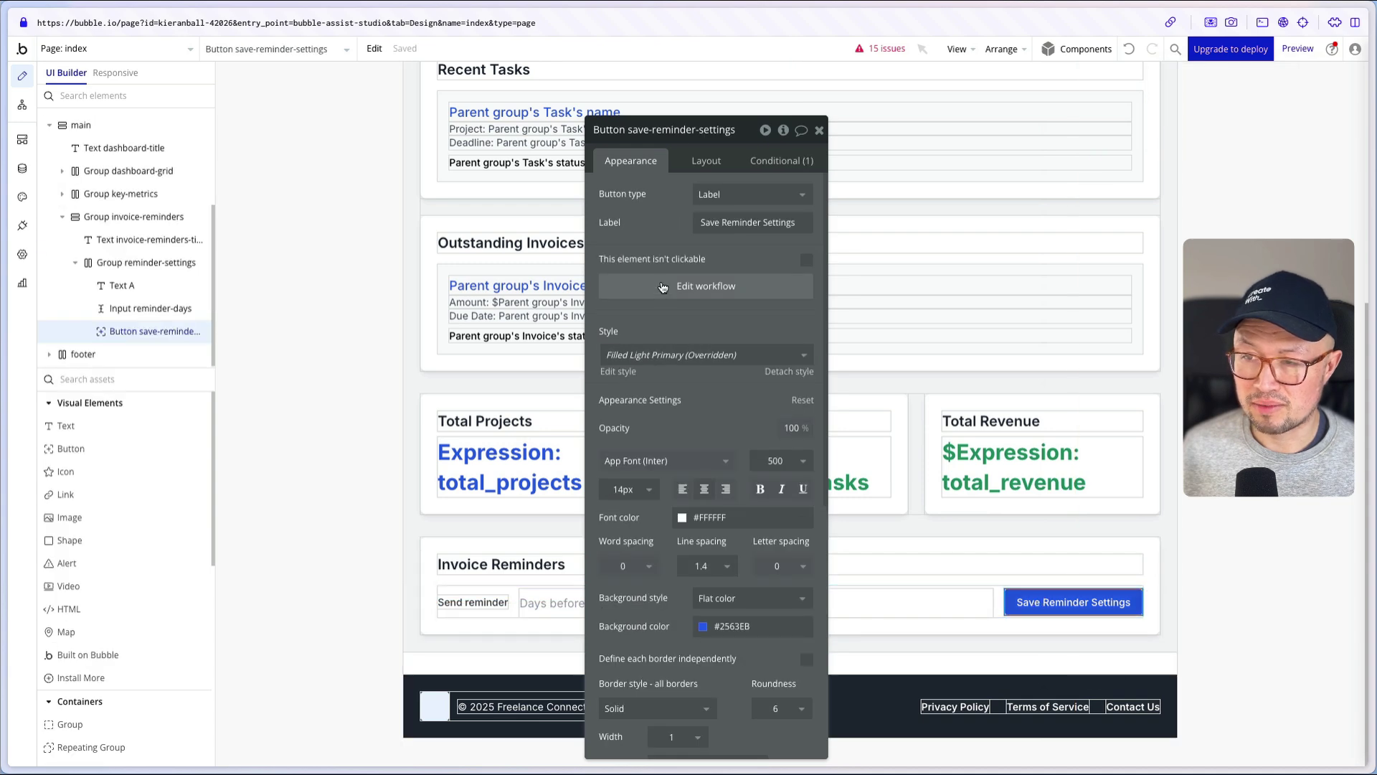
click(668, 287)
click(119, 295)
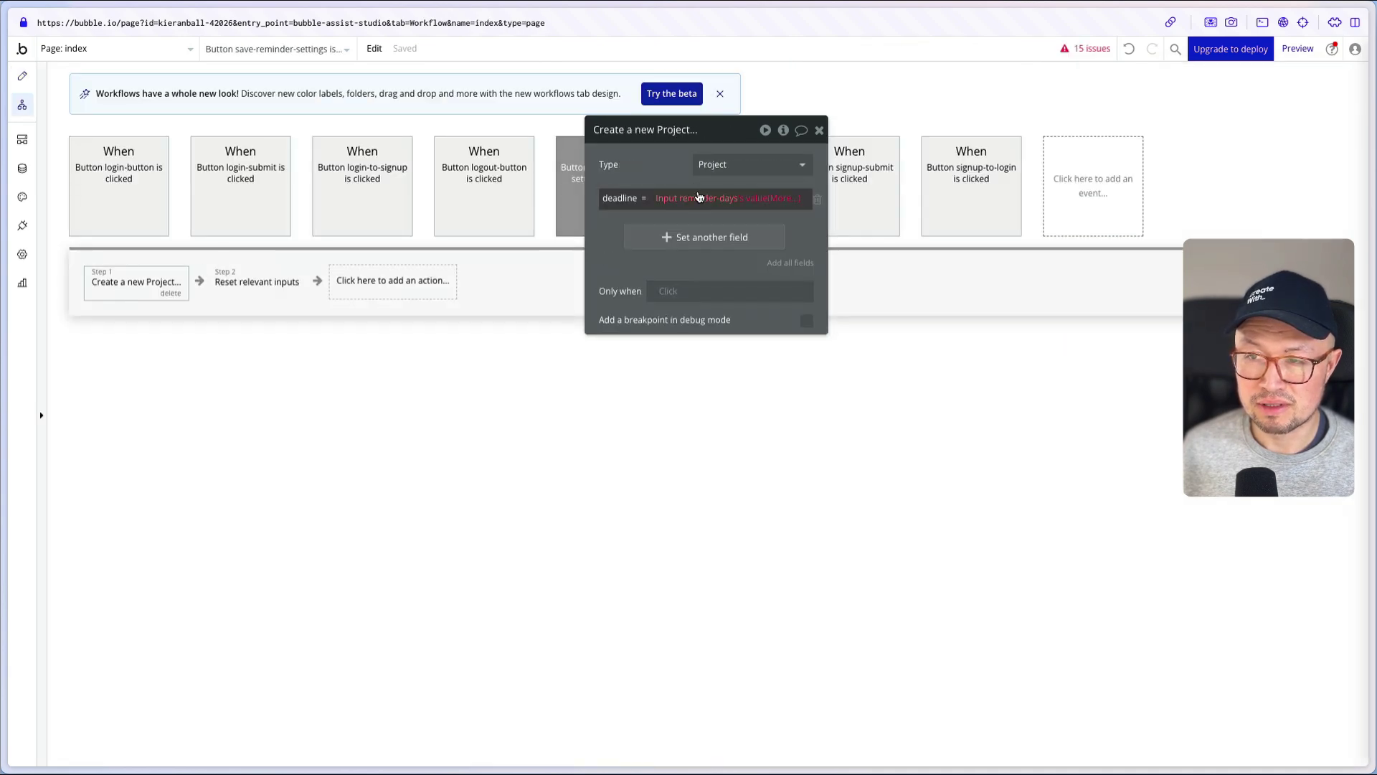
drag(673, 167, 673, 402)
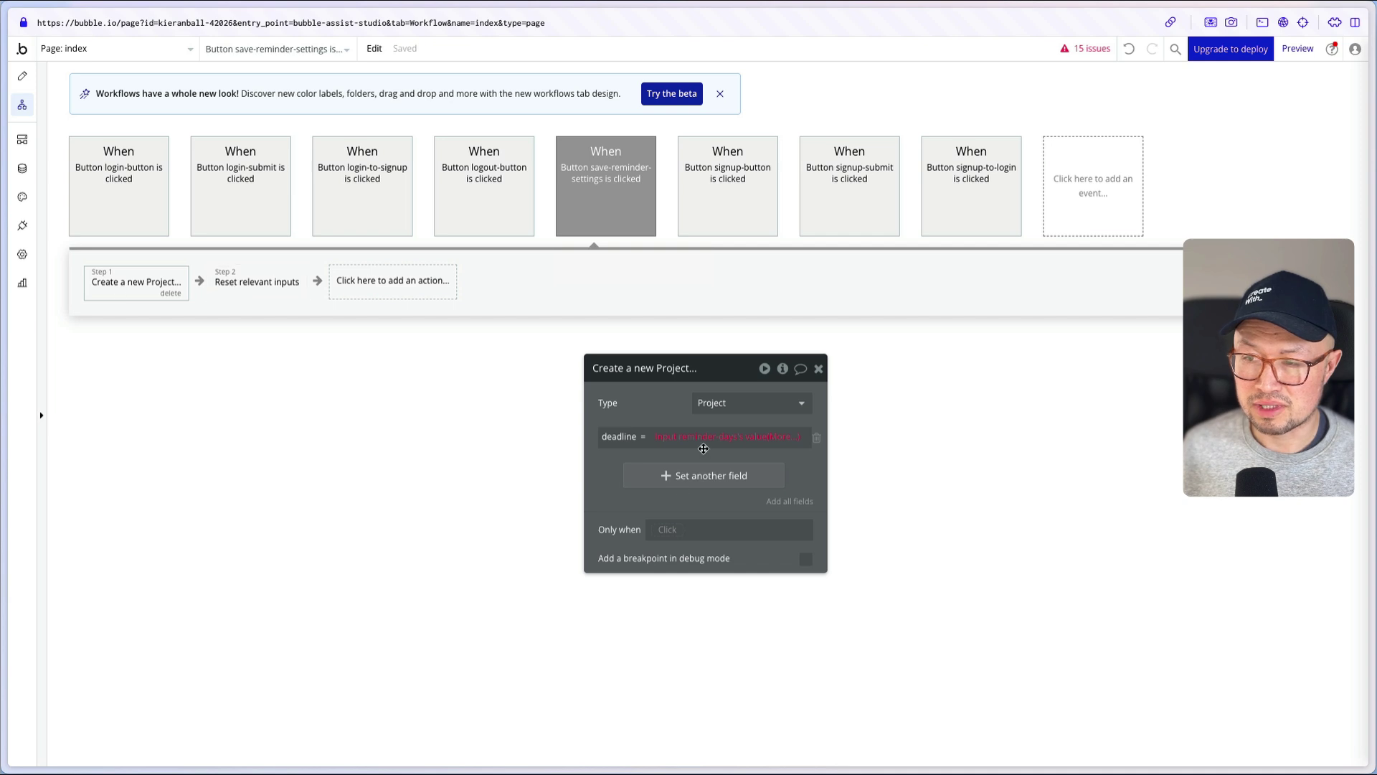
mouse_move(707, 441)
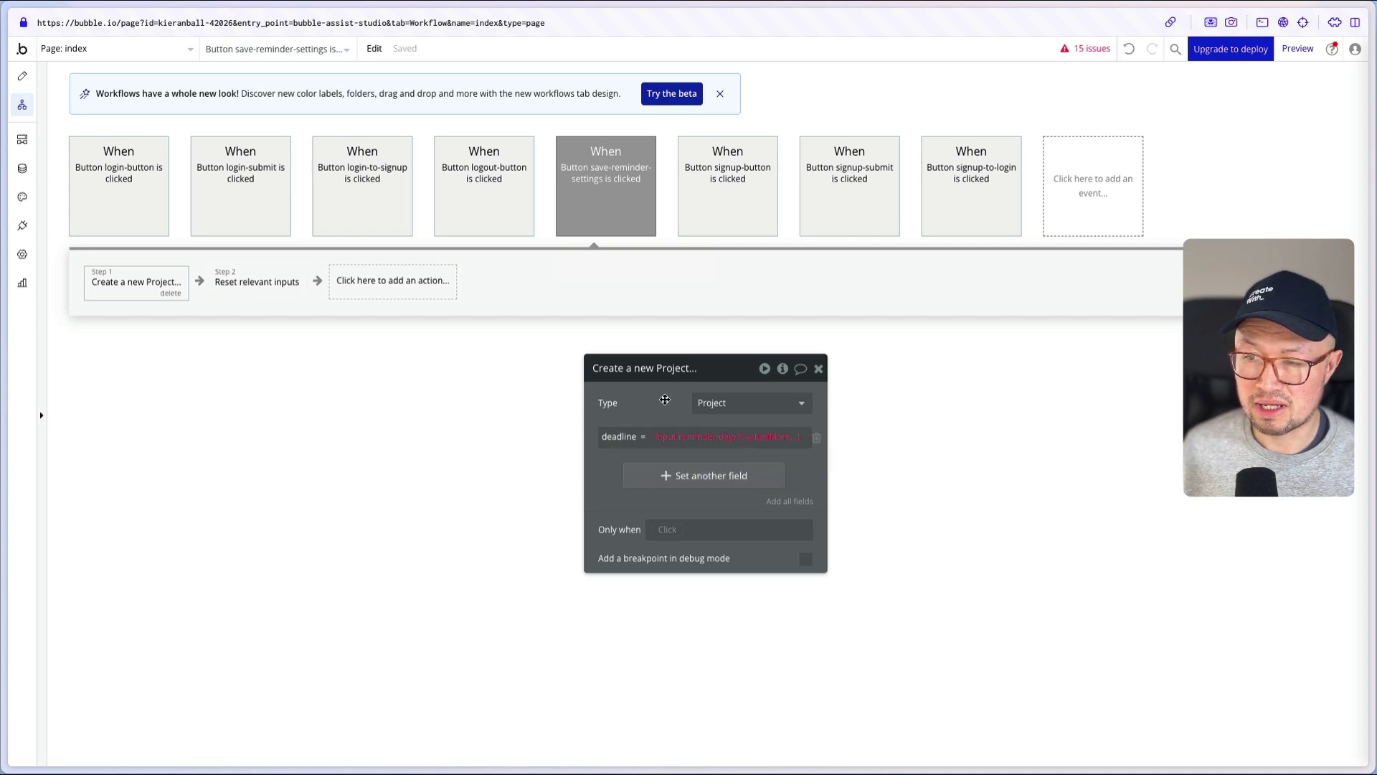
drag(608, 402, 314, 387)
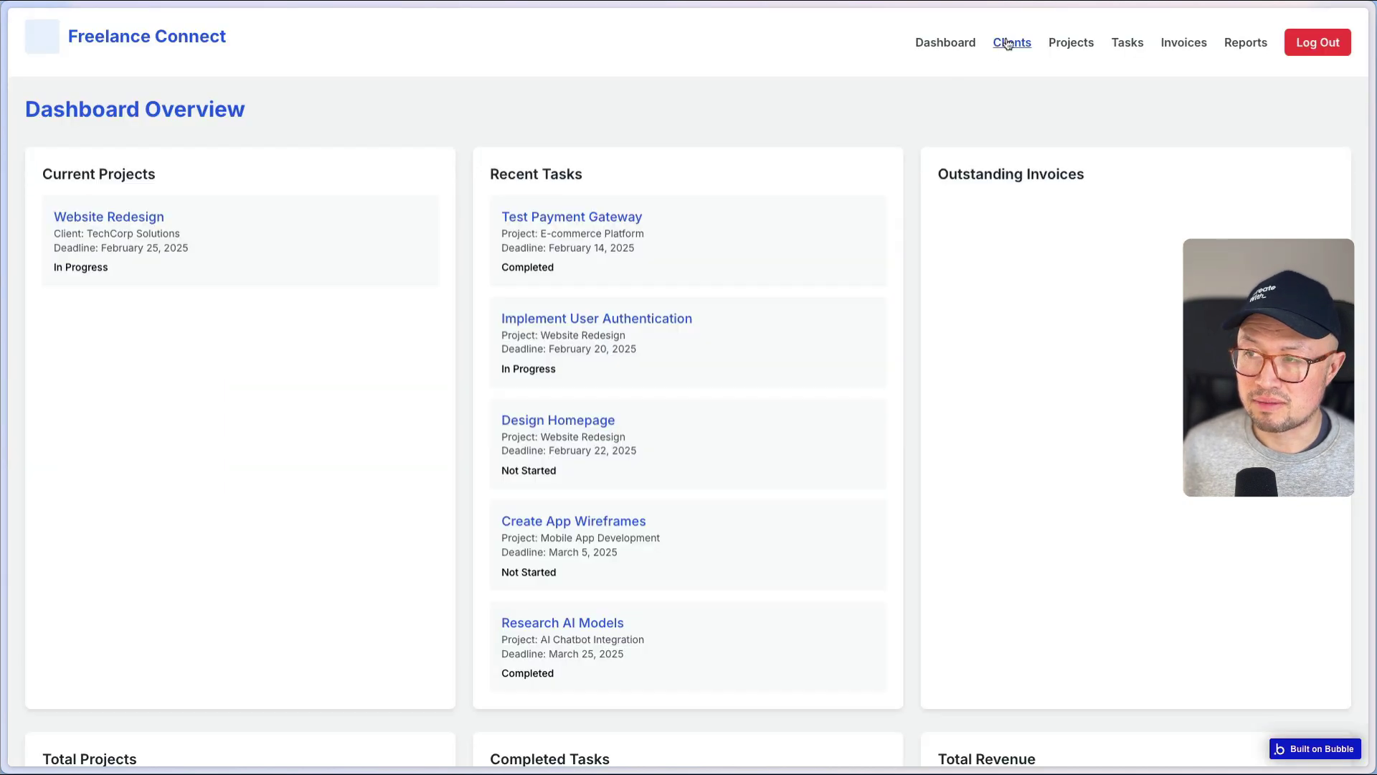
- On the Clients page, add Acme Corp with a contact e-mail and the note 'New note'
click(1007, 43)
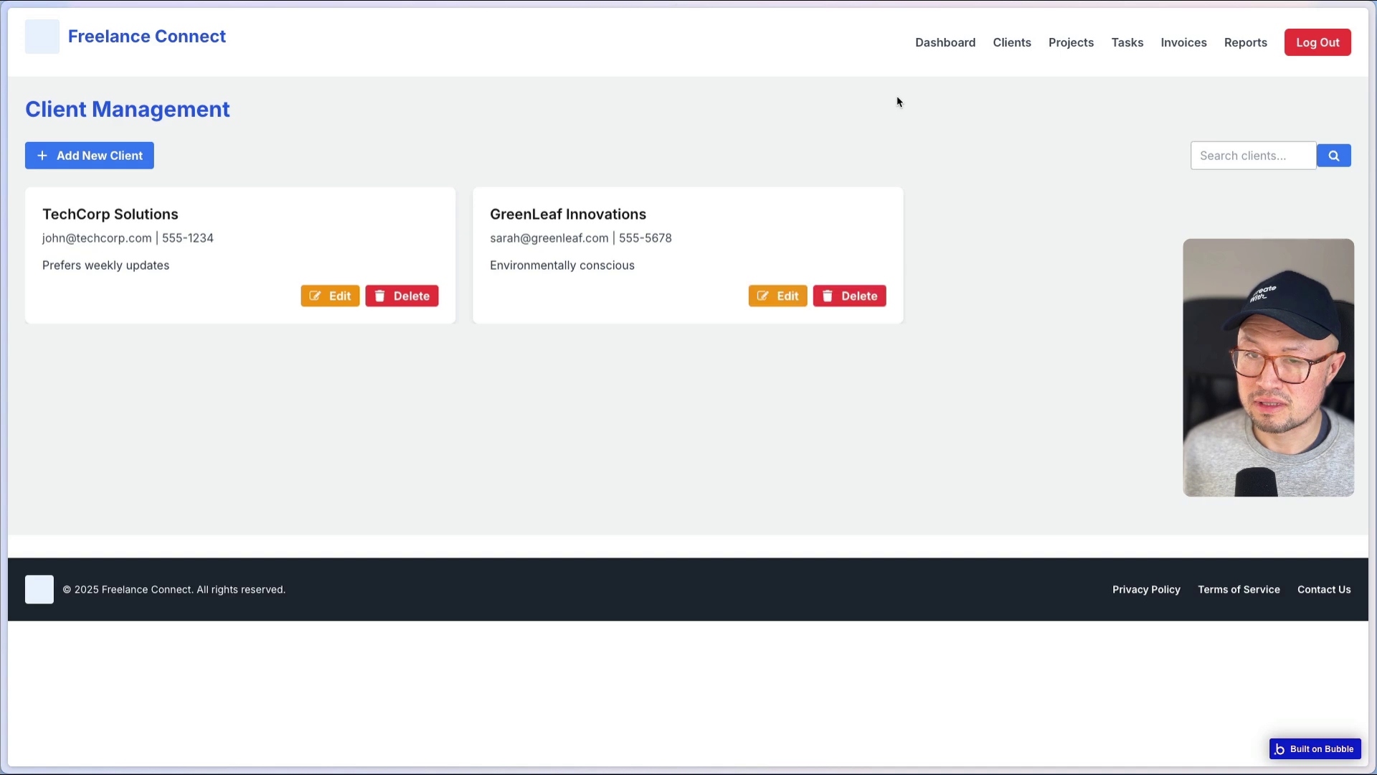
click(62, 163)
click(753, 175)
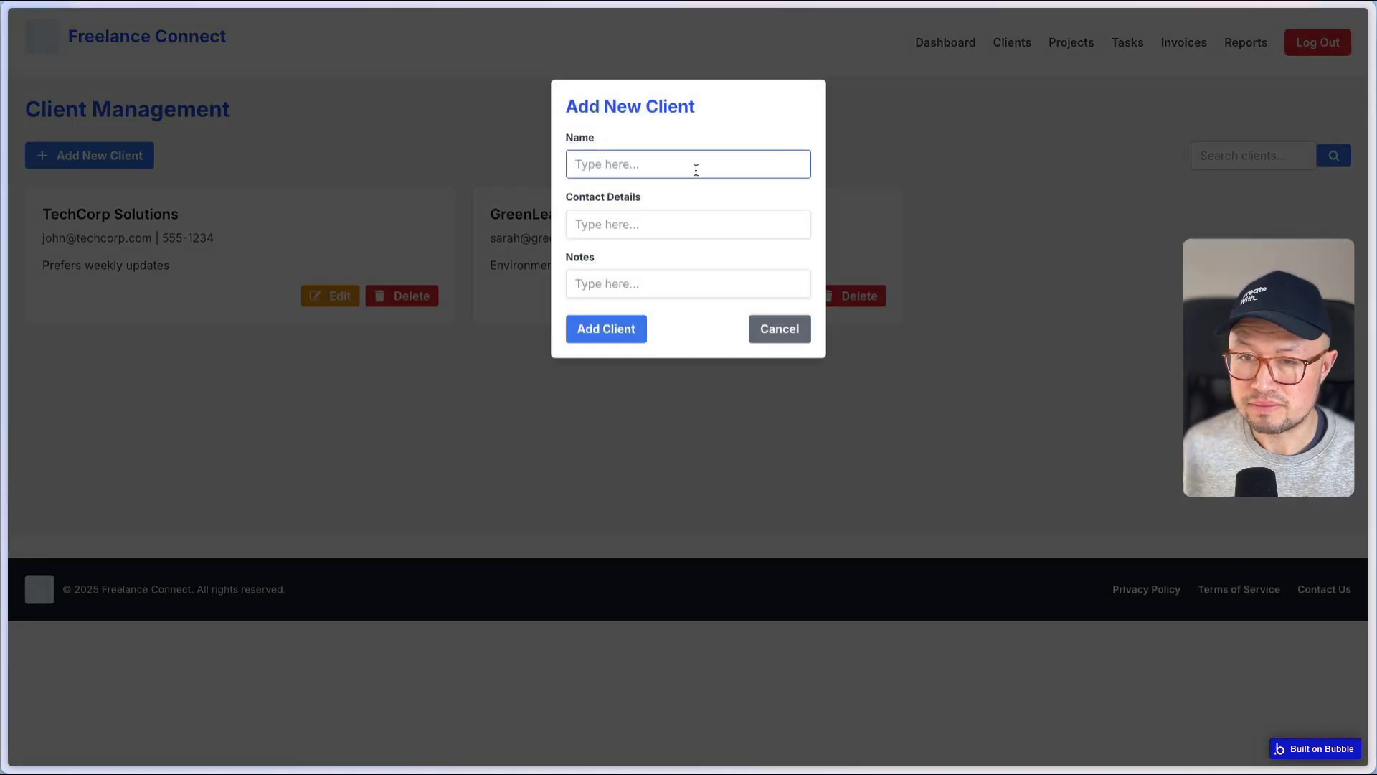
text(AcmenCorp)
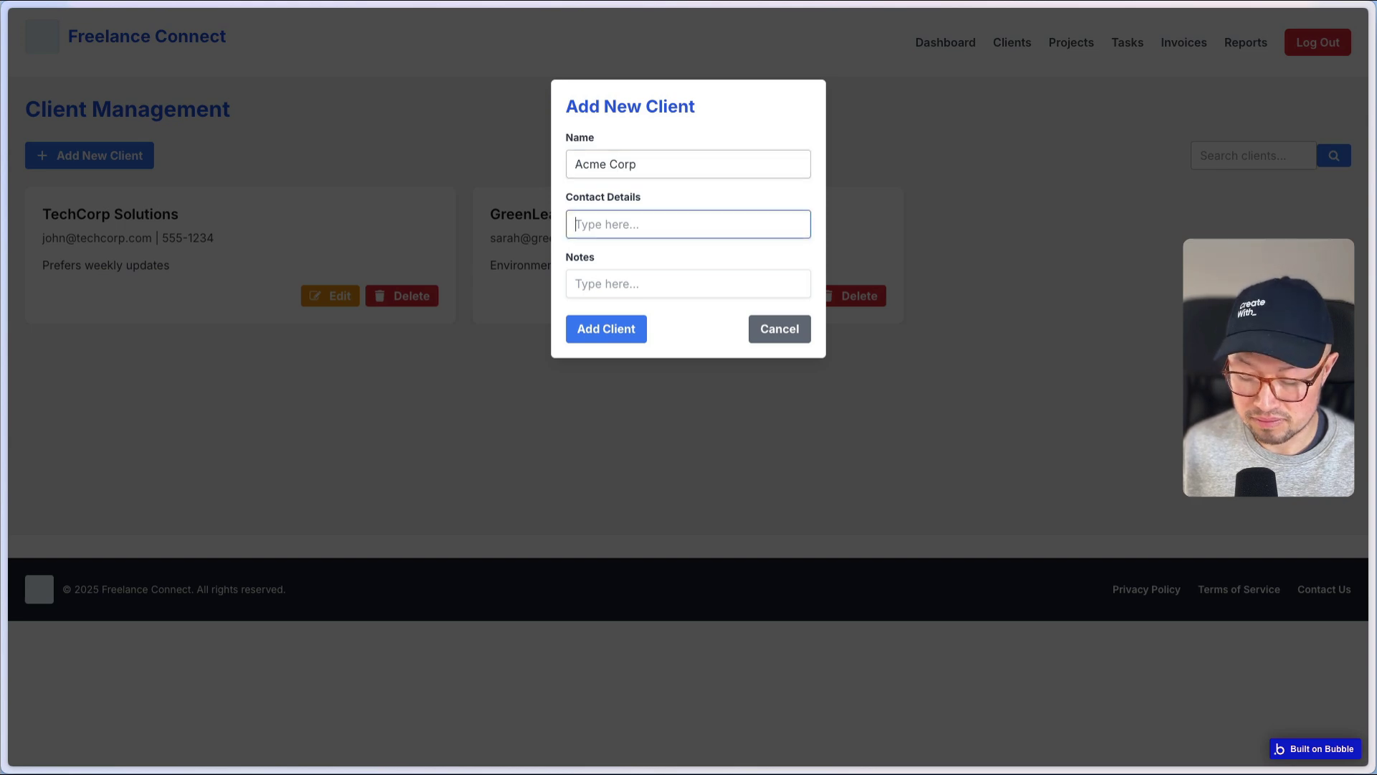
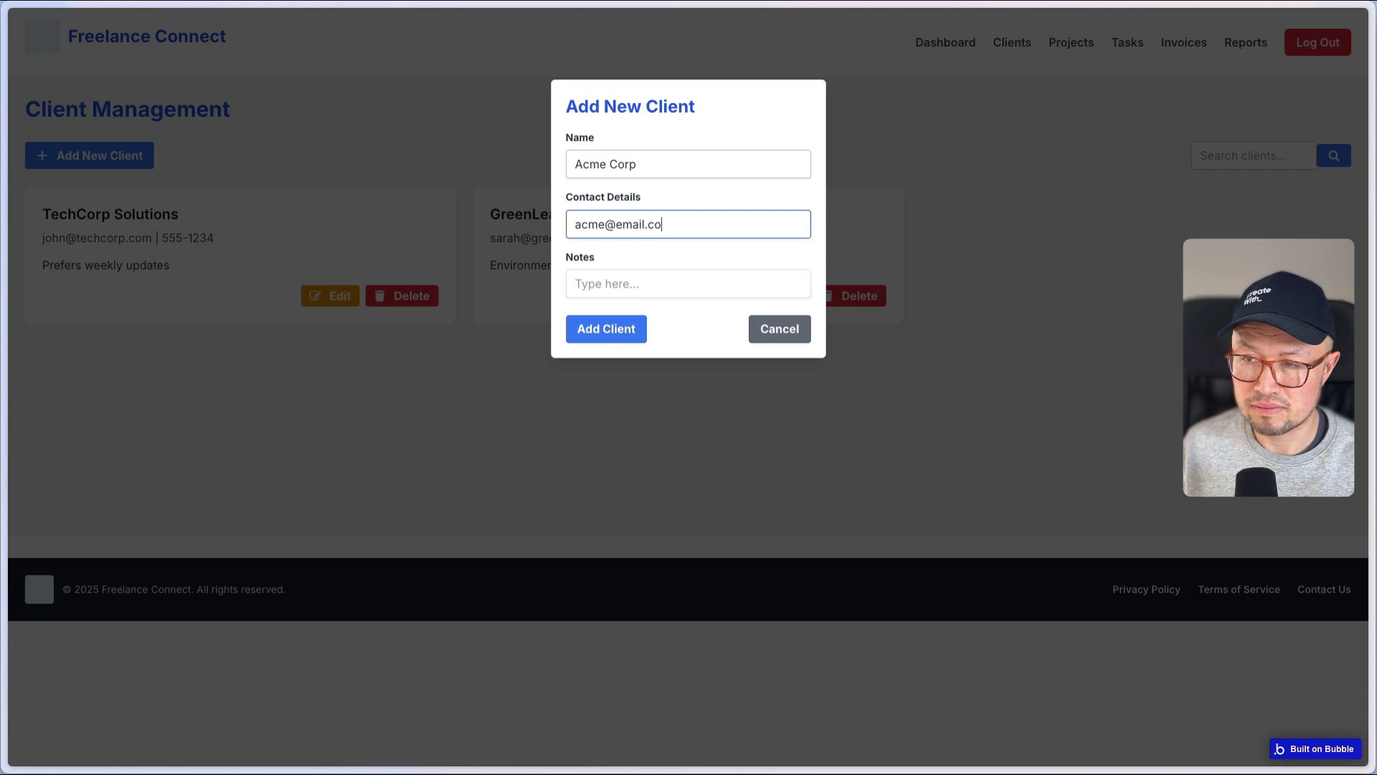
key(Tab)
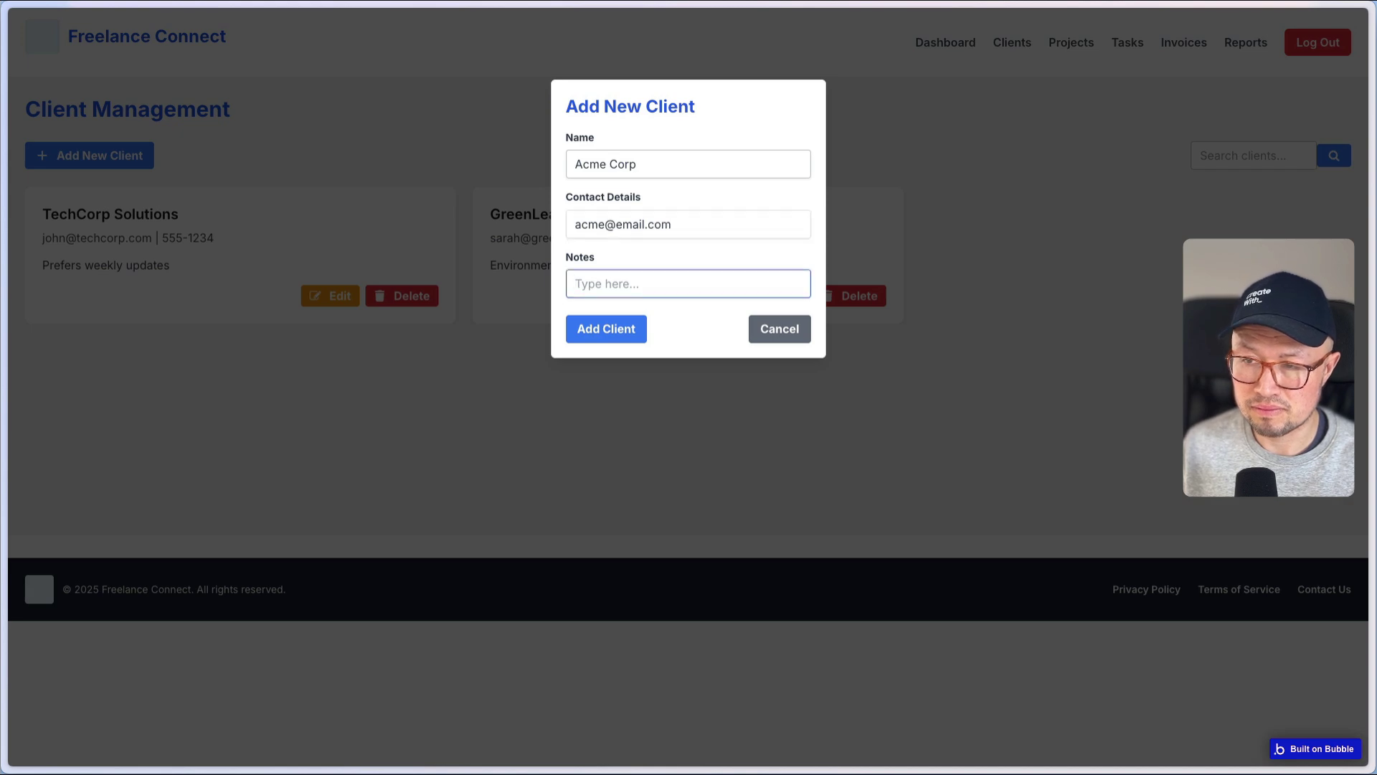
text(New note)
click(604, 330)
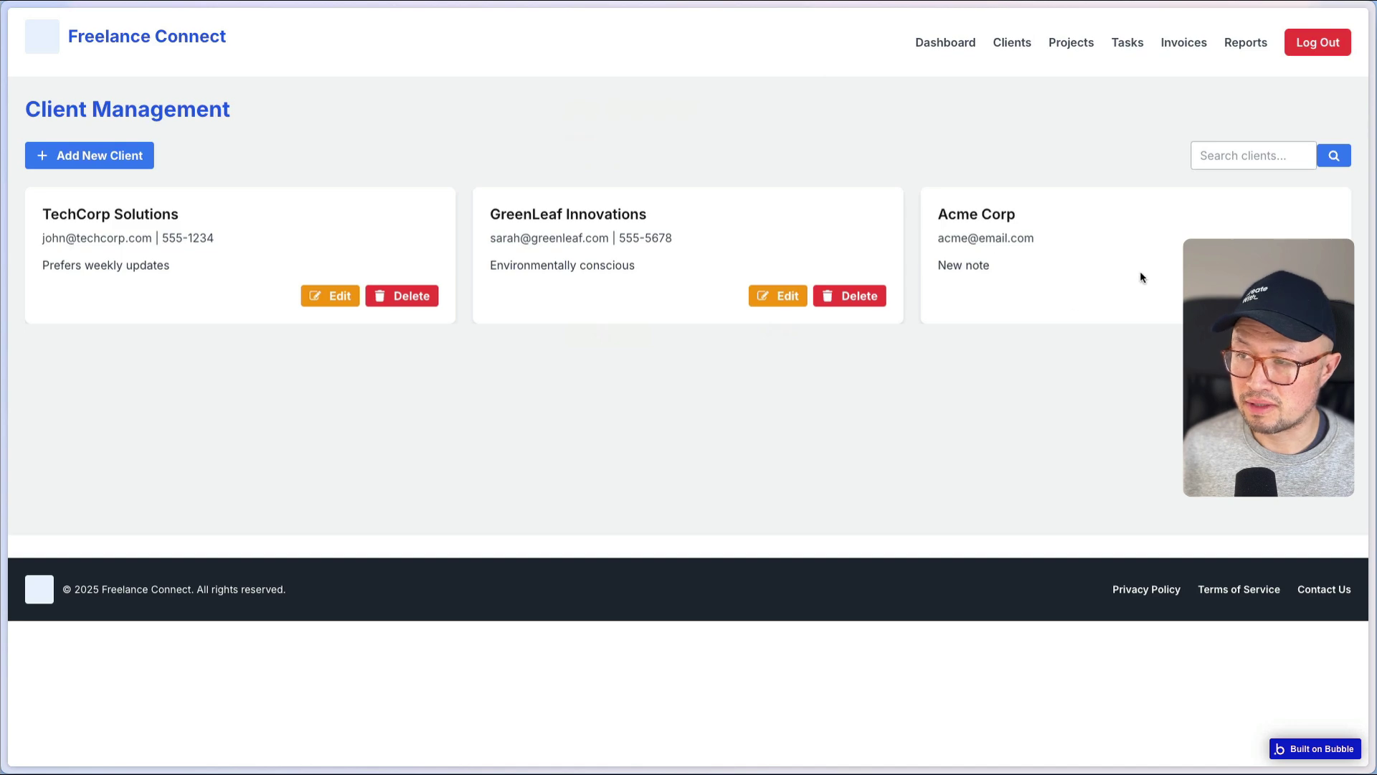
- Add project 'Marketing overhaul' for Acme Corp, due February 20, 2025, with status In Progress
click(1062, 41)
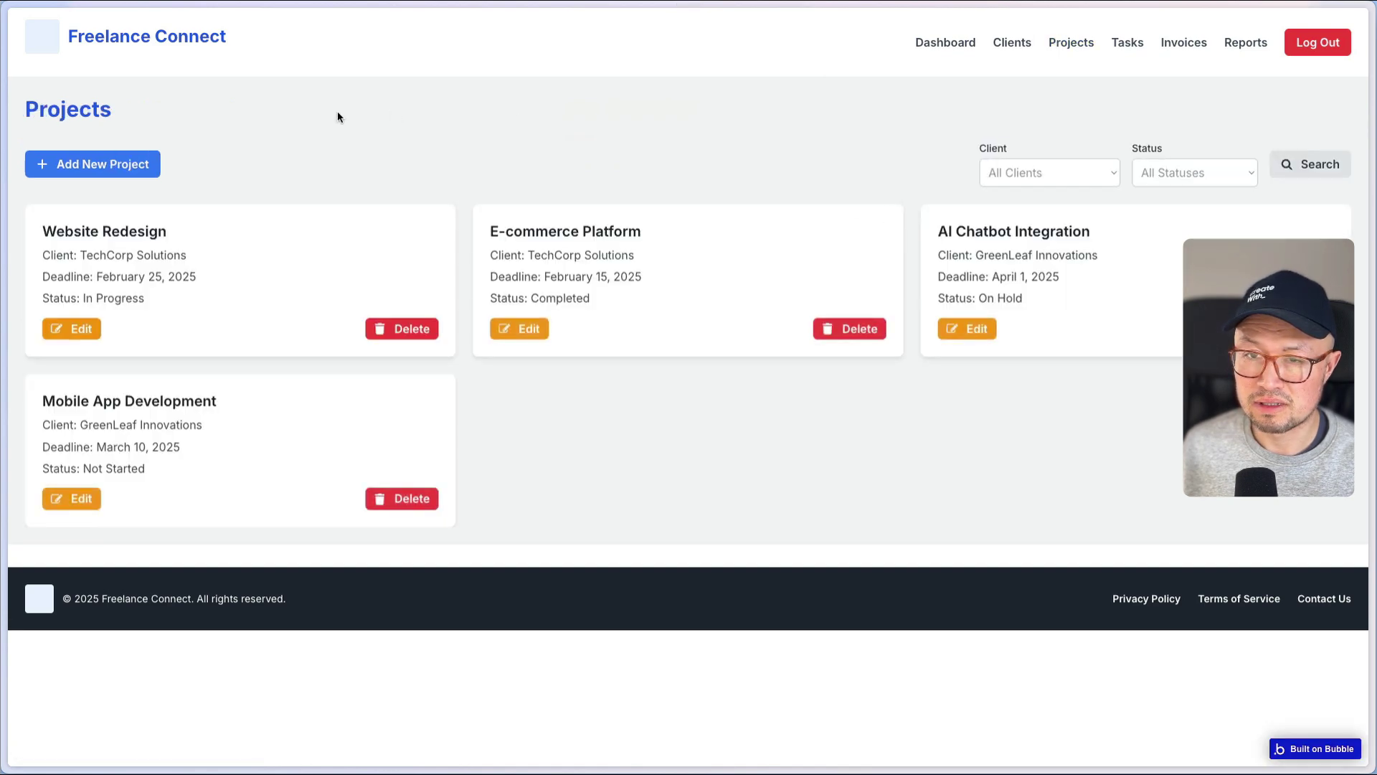
click(120, 168)
click(655, 169)
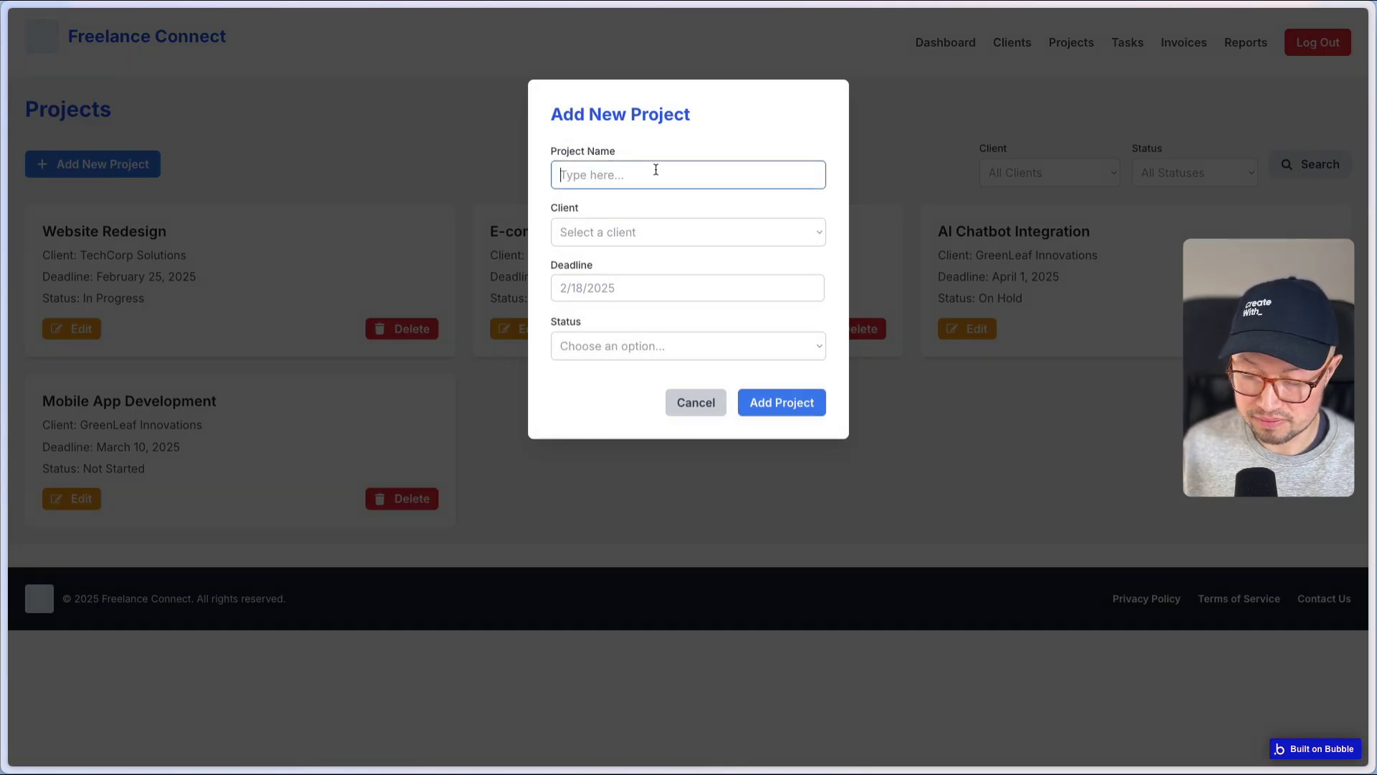
text(Marketing)
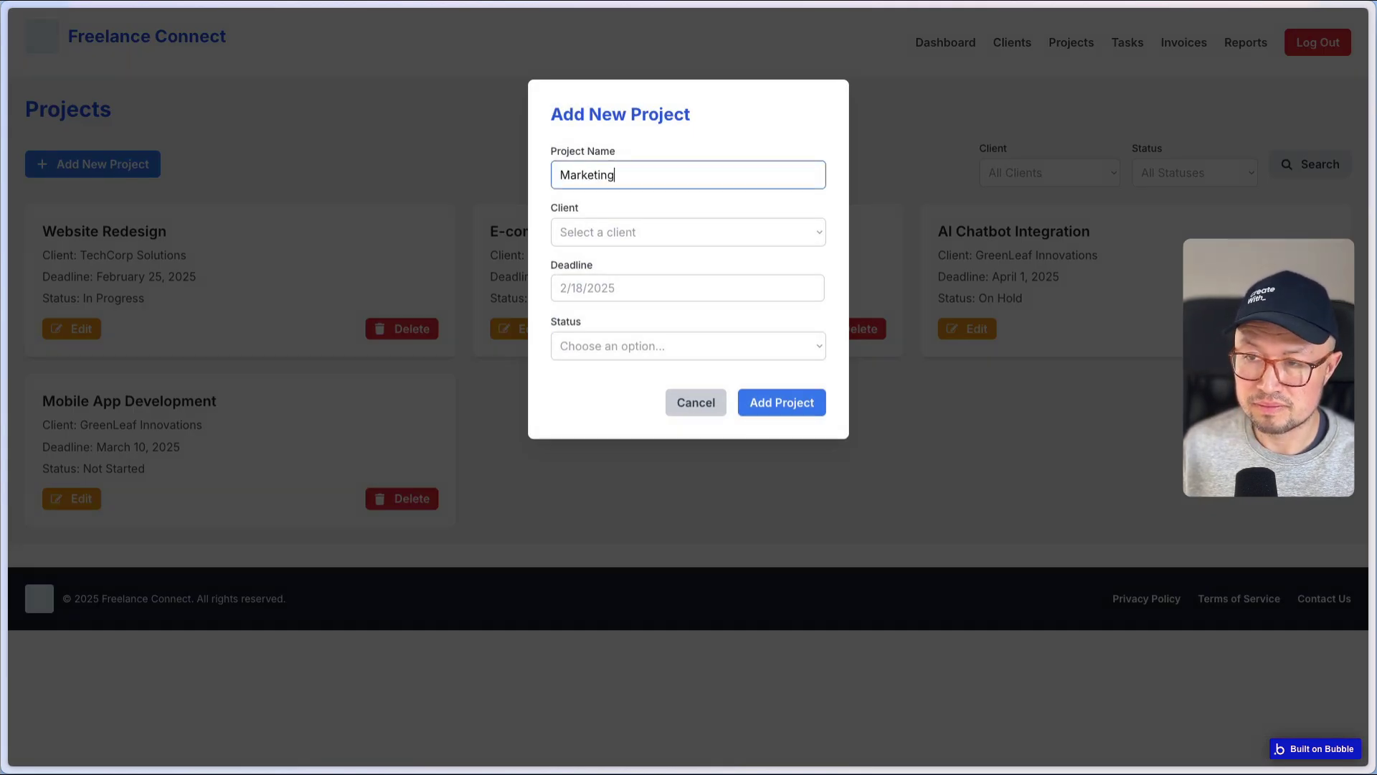
text( overhaul)
key(Tab)
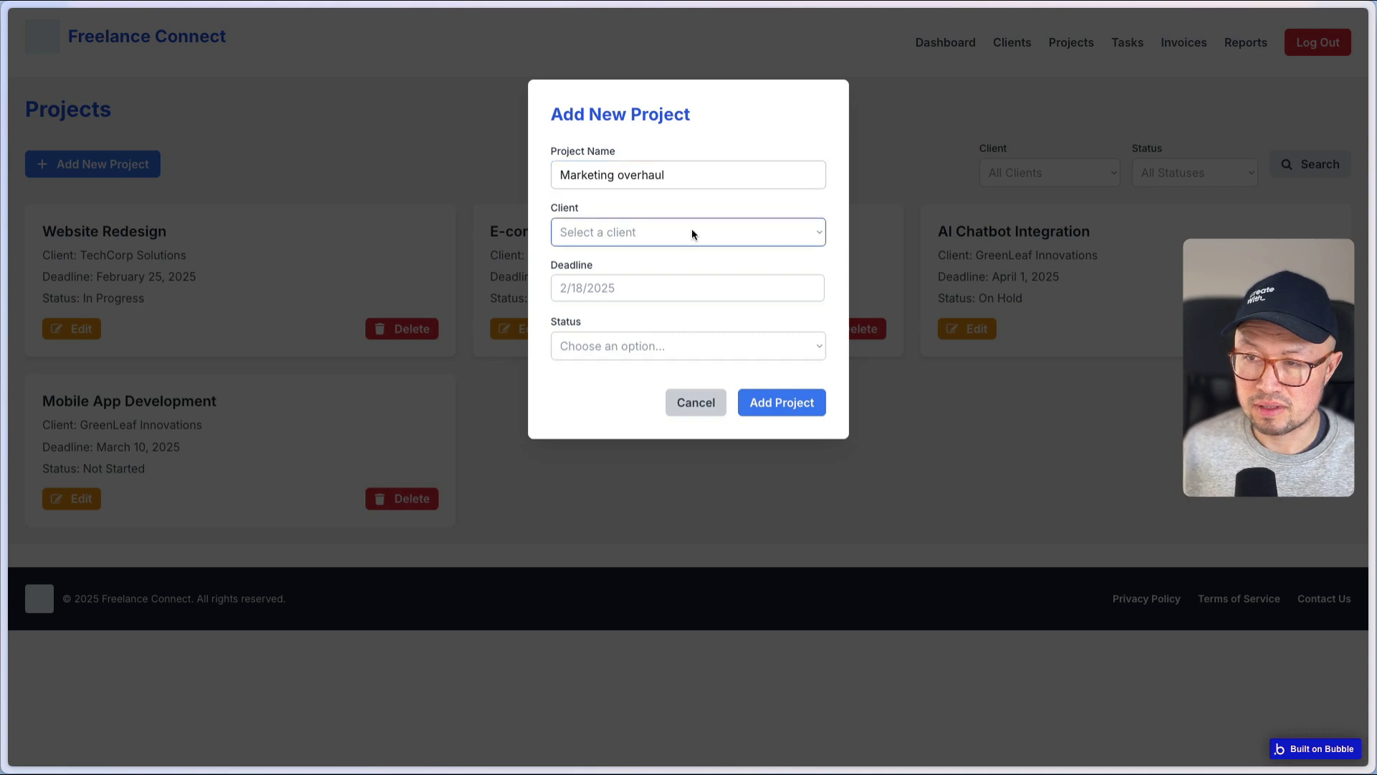
click(692, 228)
click(596, 287)
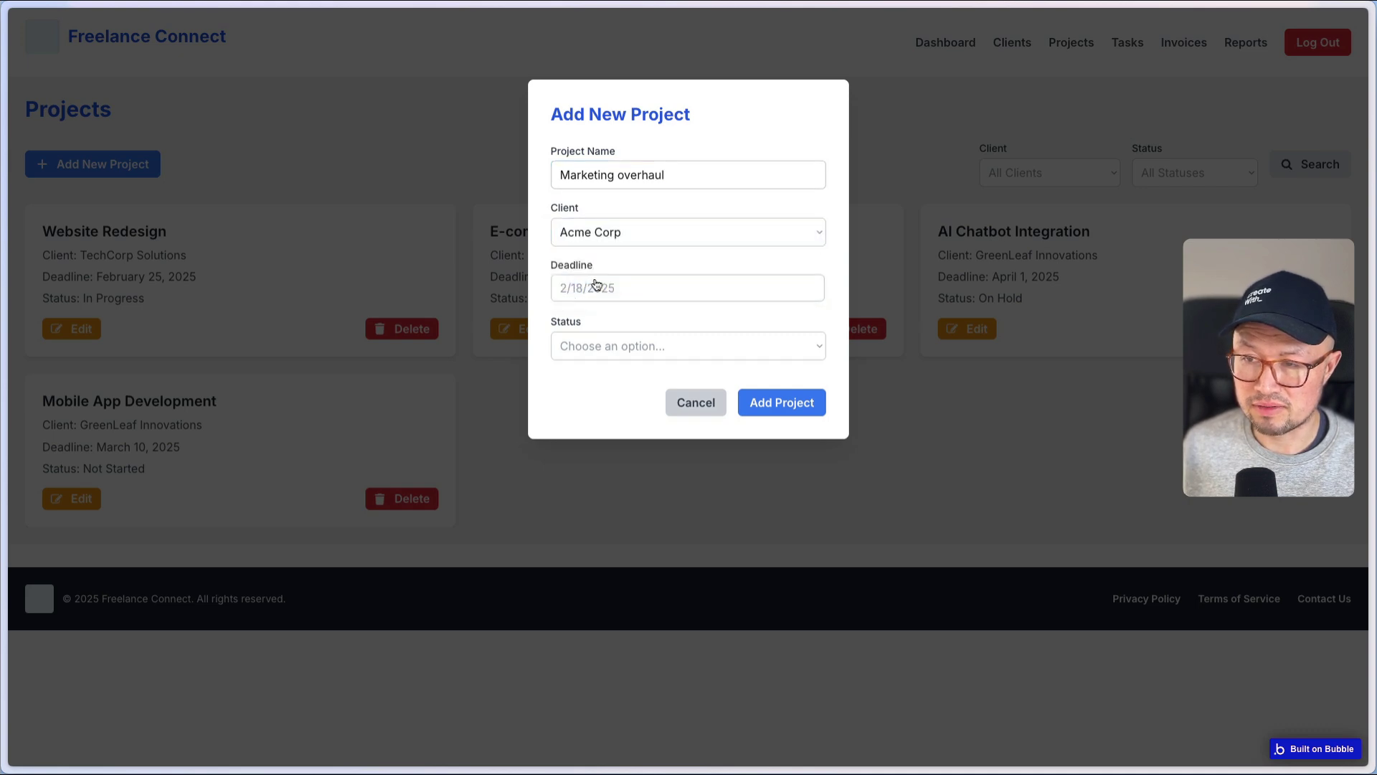
click(586, 288)
click(724, 434)
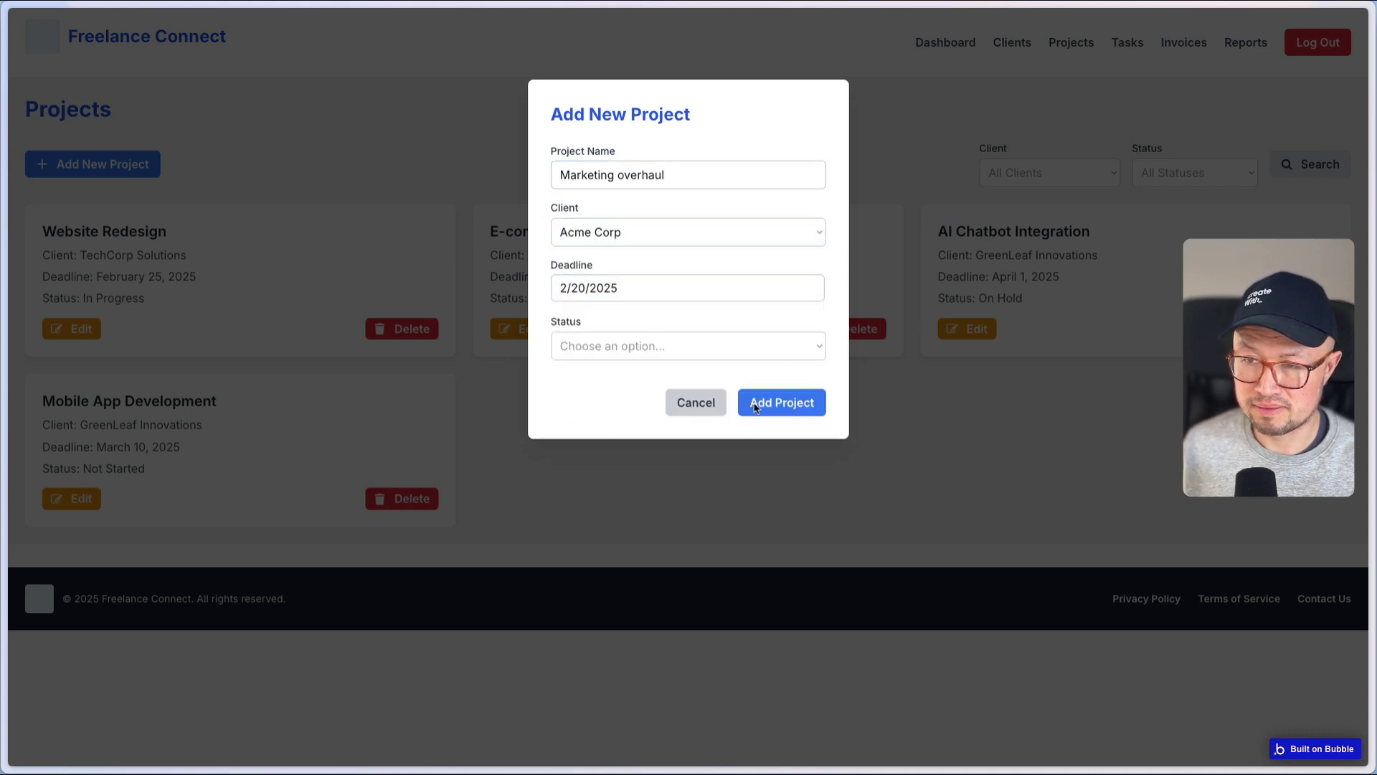
click(745, 351)
click(716, 387)
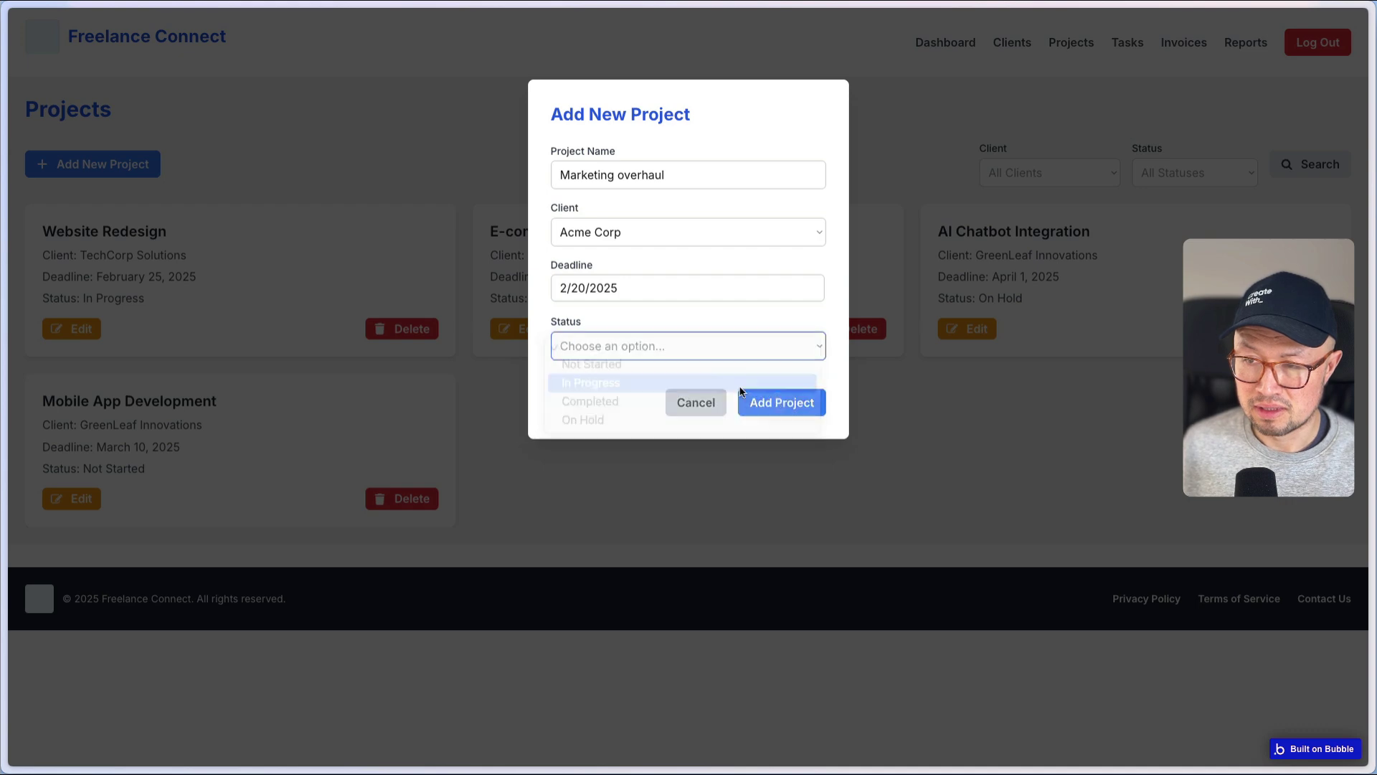
click(792, 408)
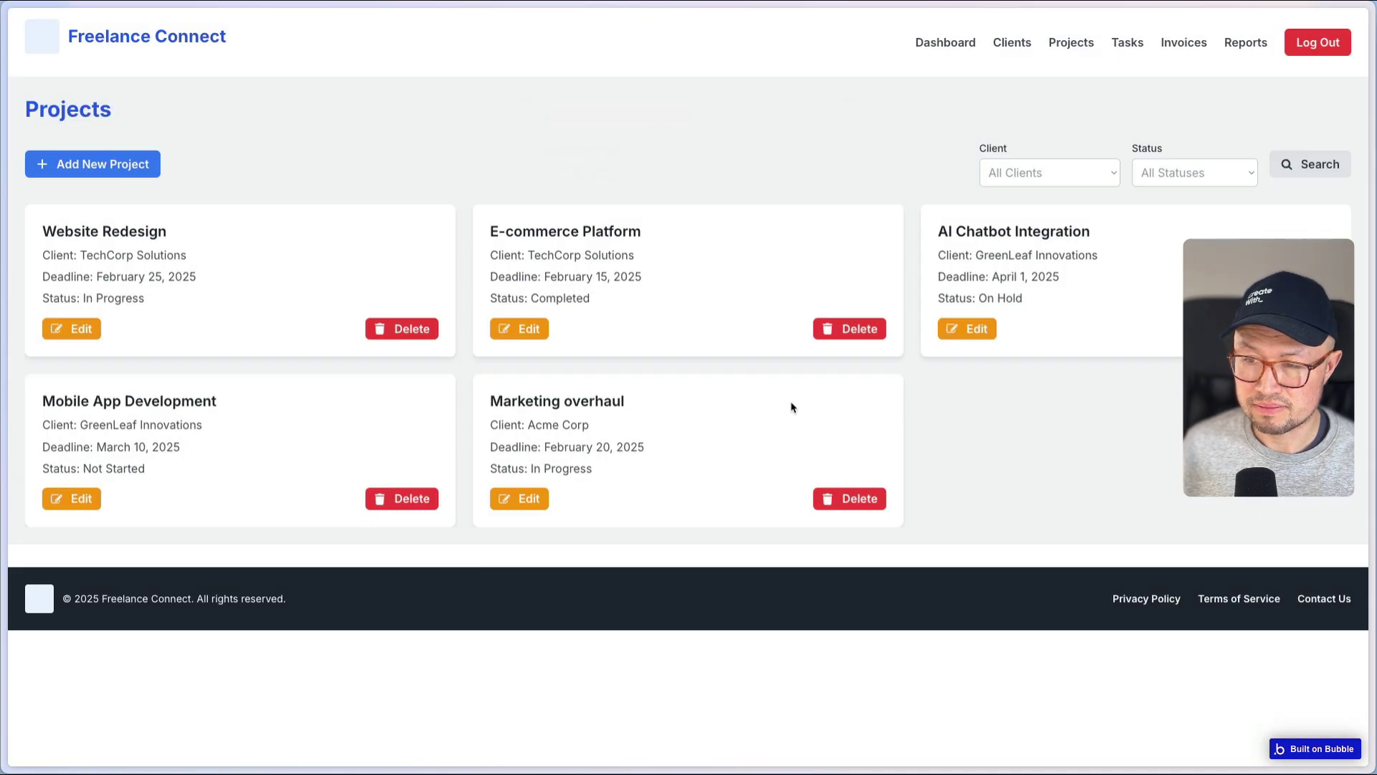
- Filter the Projects list by status In Progress
click(1146, 184)
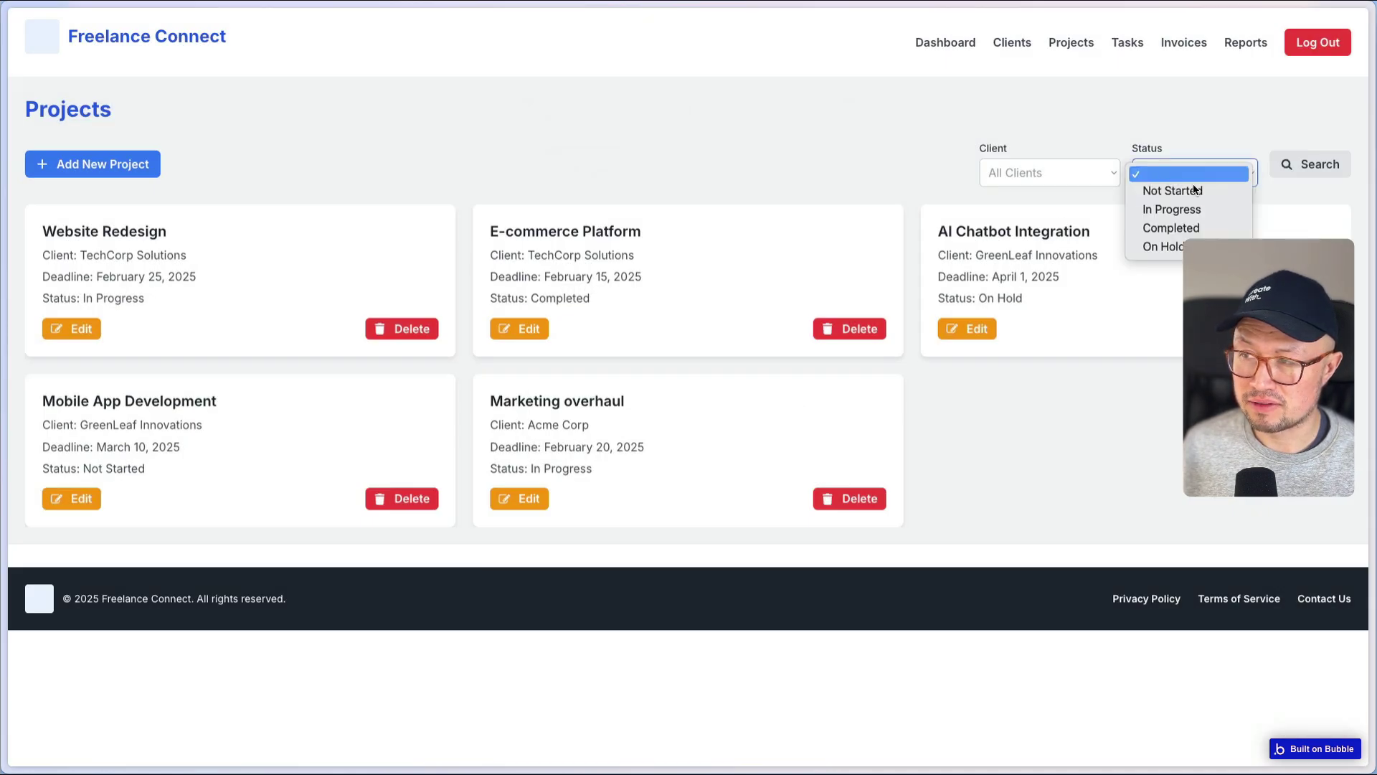
click(1176, 211)
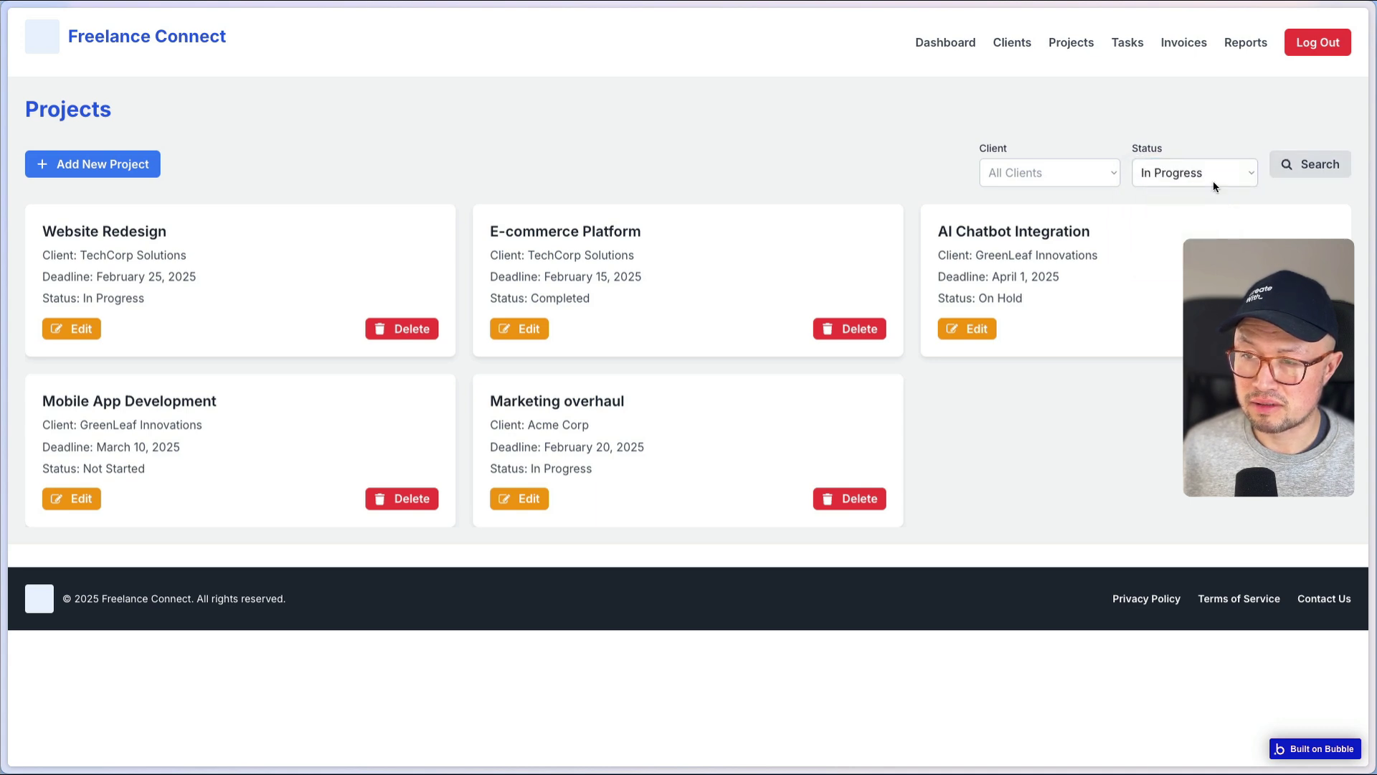
click(1213, 181)
click(1066, 126)
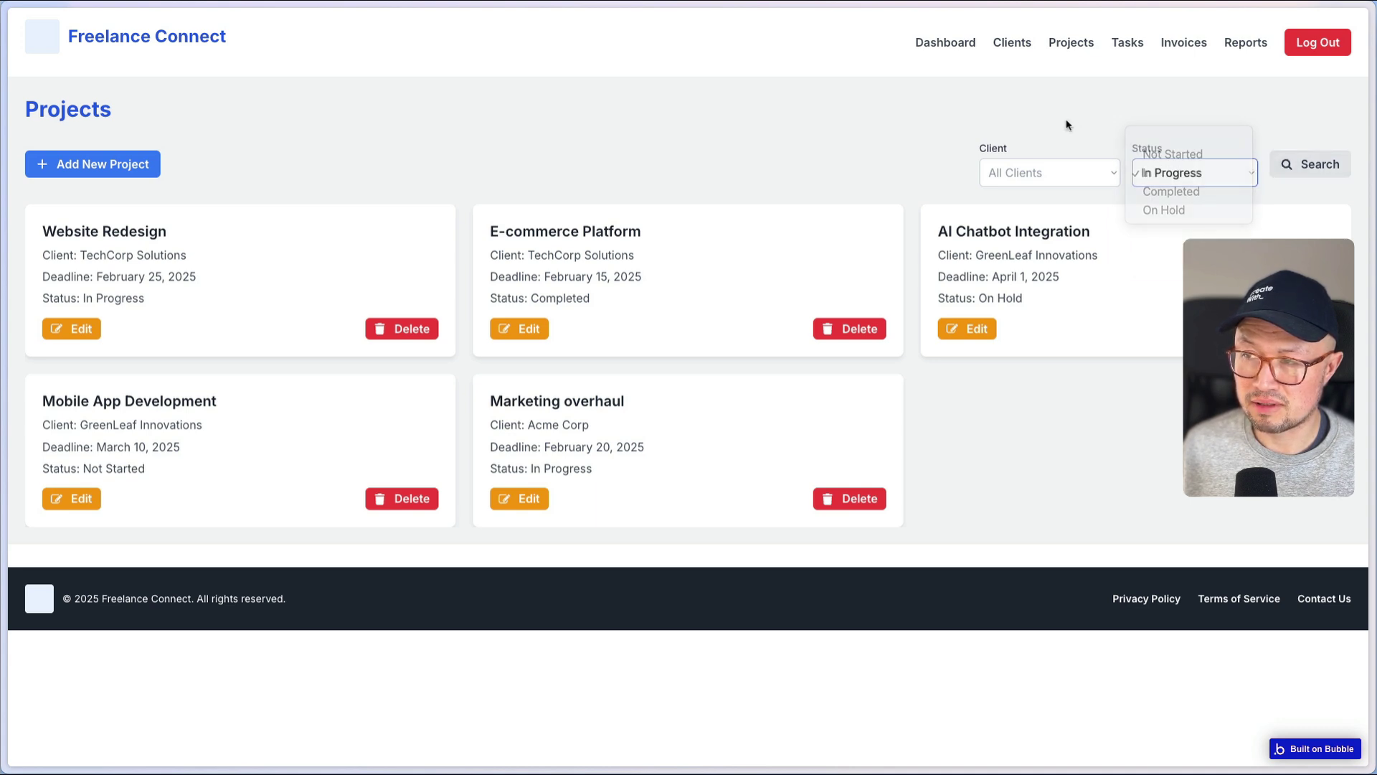
- Filter projects by client Acme Corp and reset the status filter to blank
click(1063, 175)
click(1046, 224)
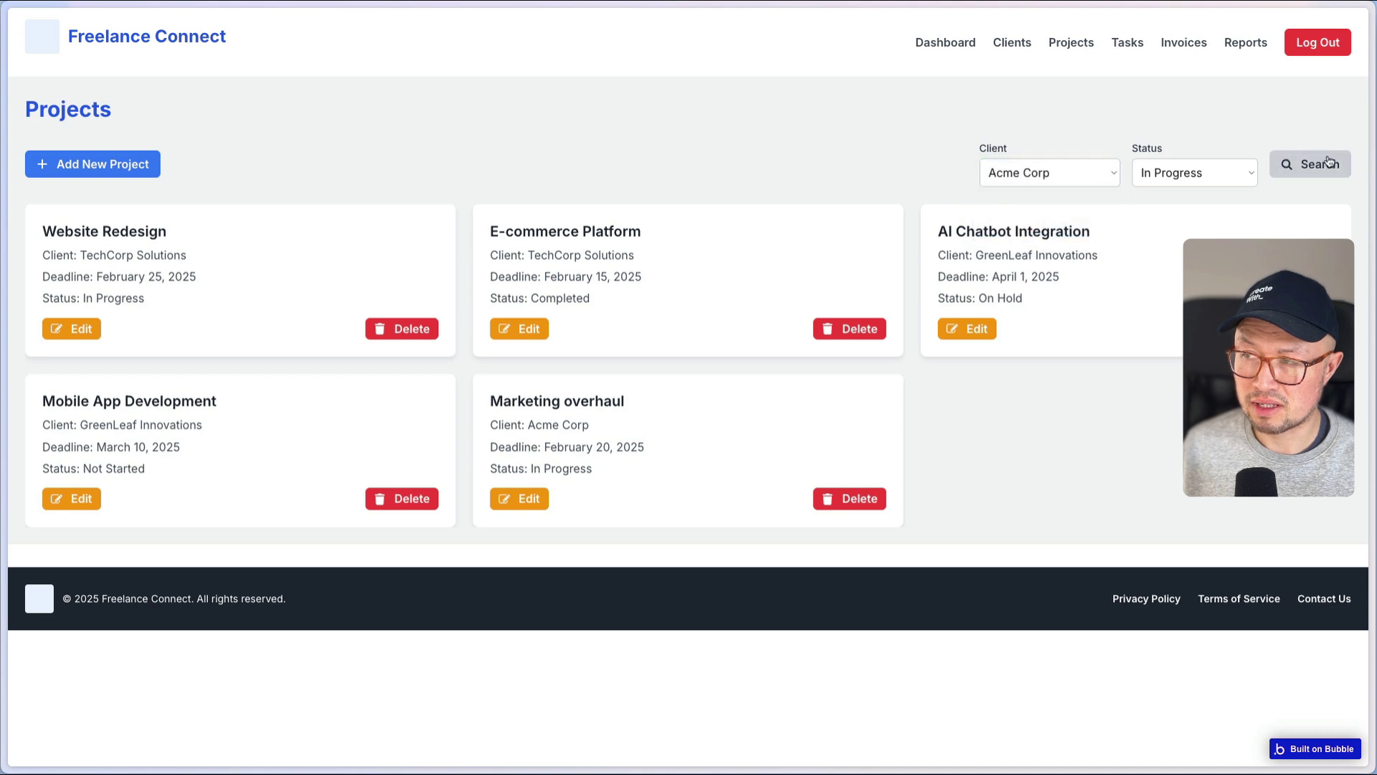
click(1195, 175)
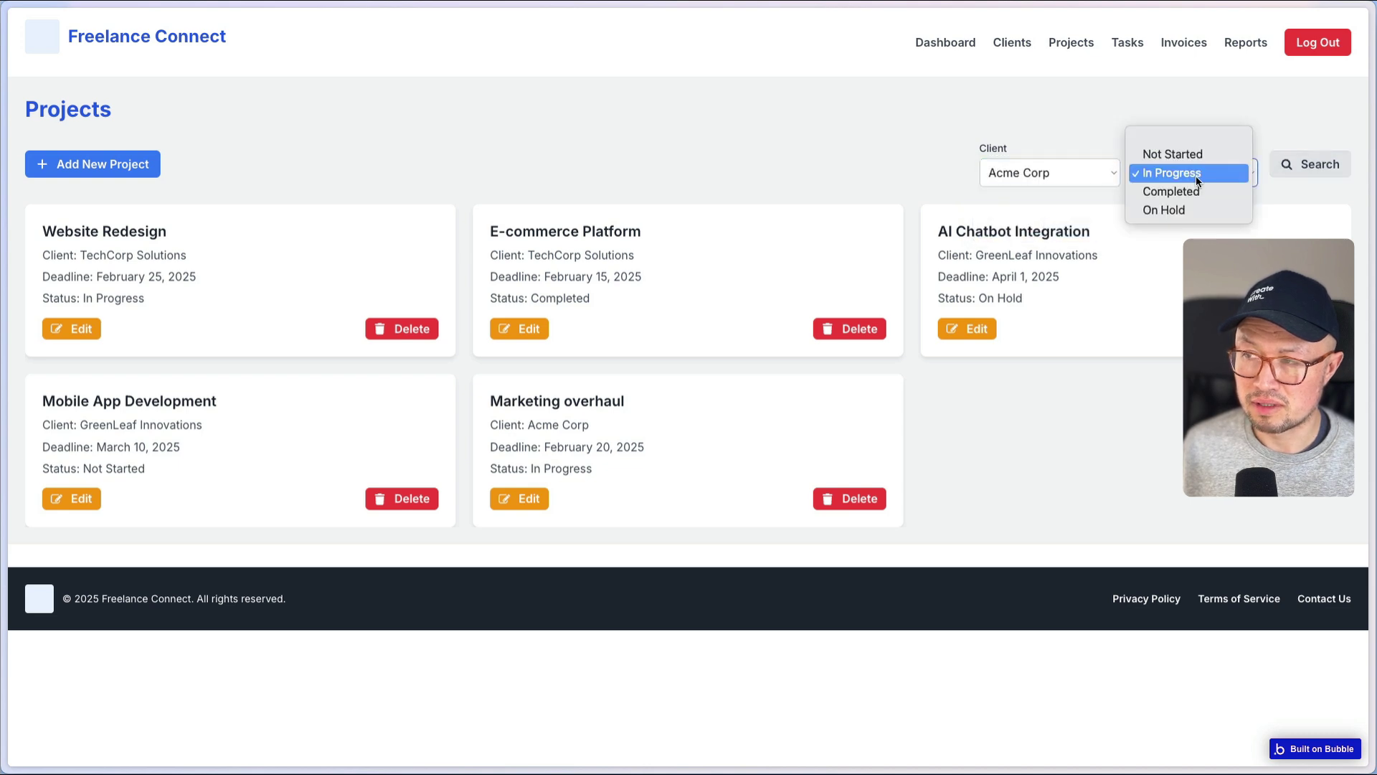
click(1152, 138)
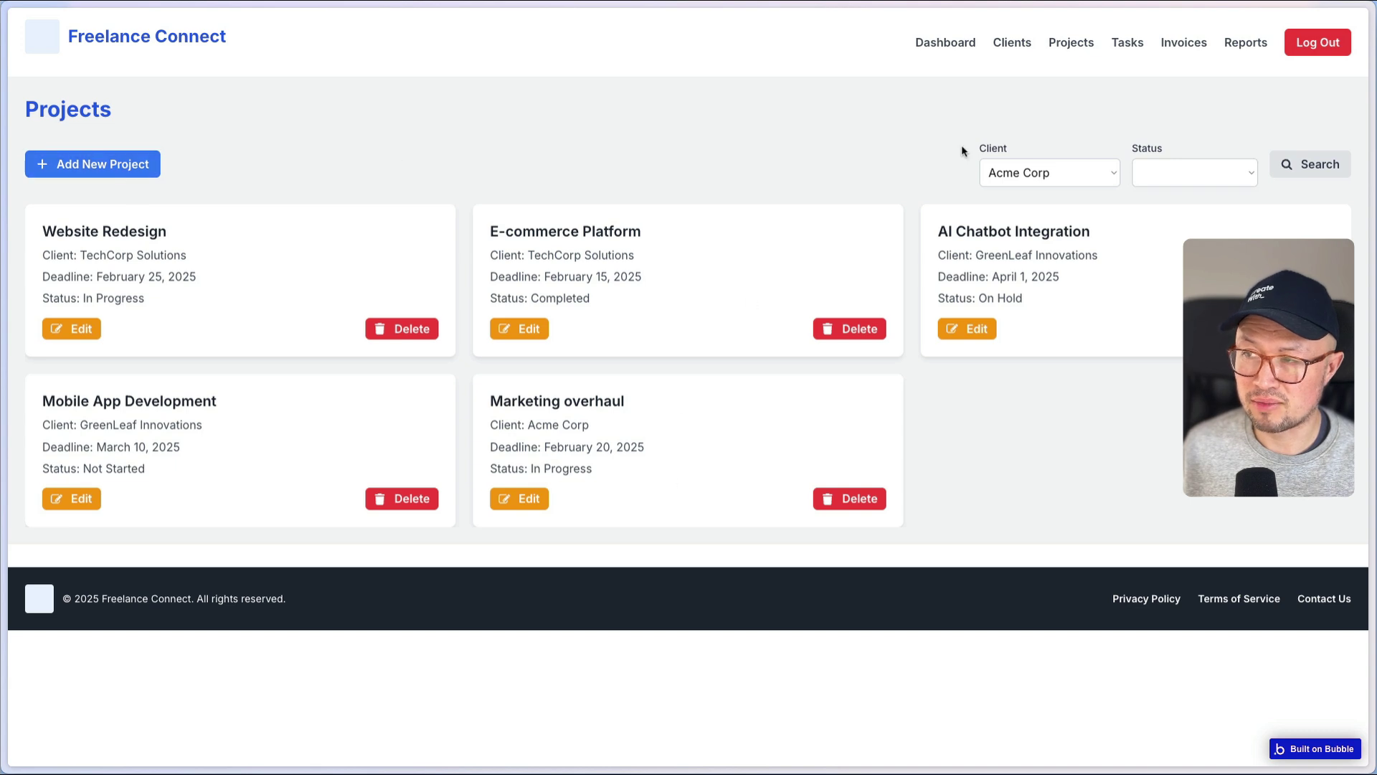
click(1060, 176)
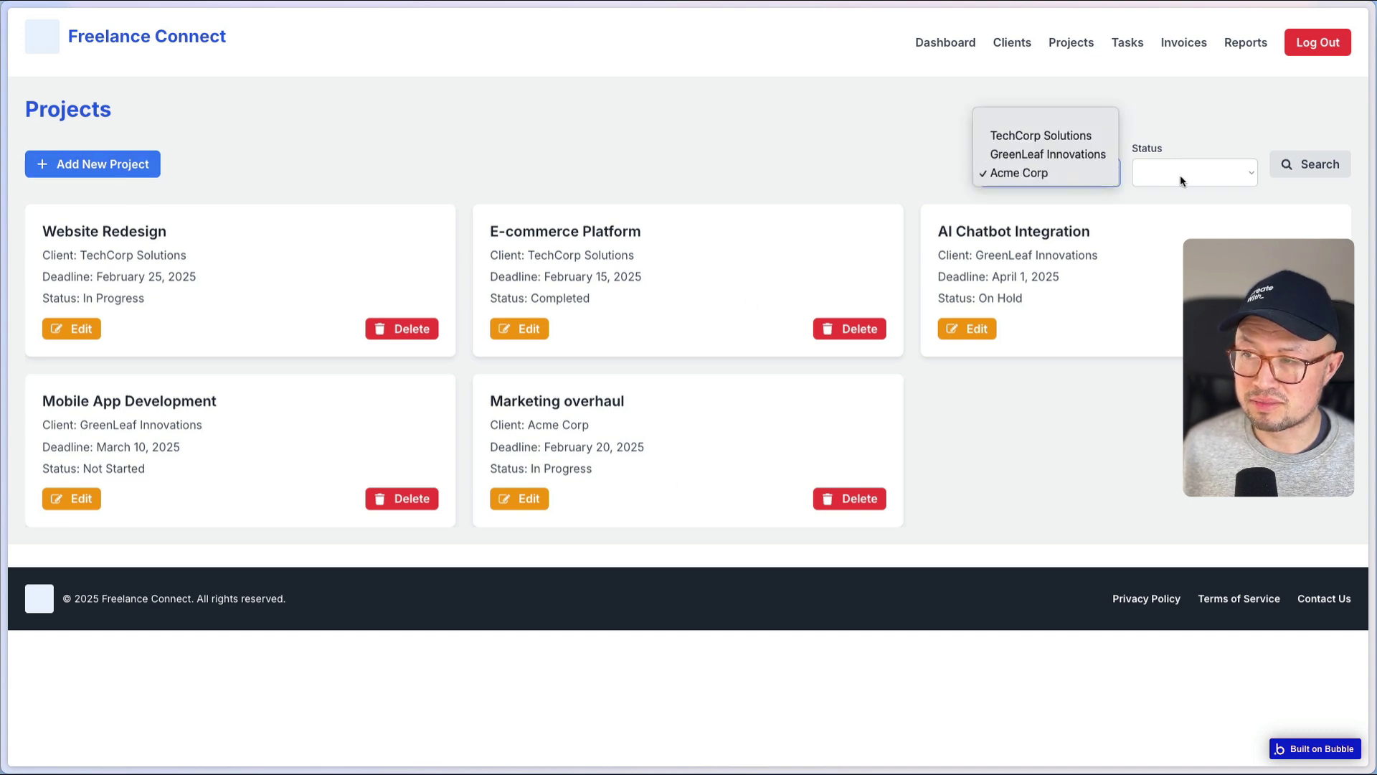
click(1180, 175)
click(1181, 175)
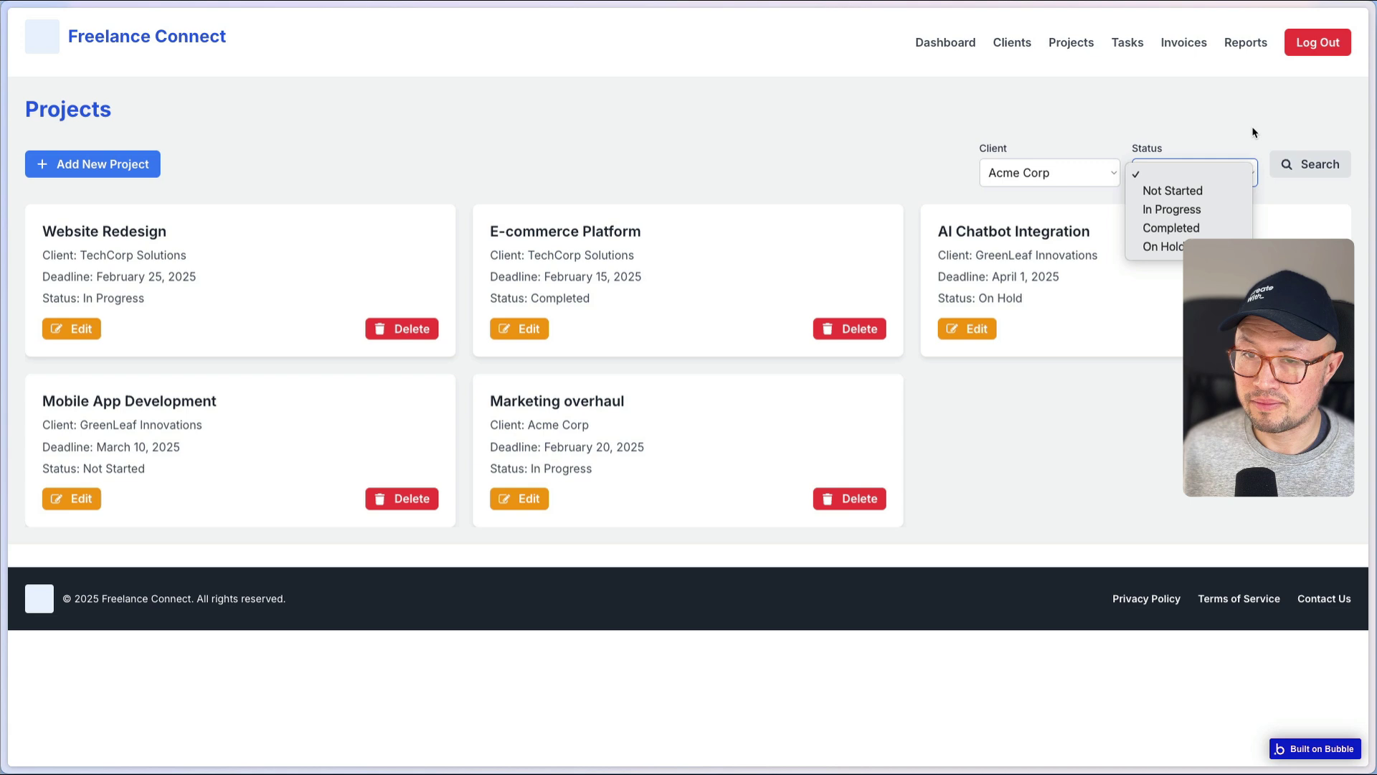
- Show the Task Management page filtered to the Marketing overhaul project
click(1127, 44)
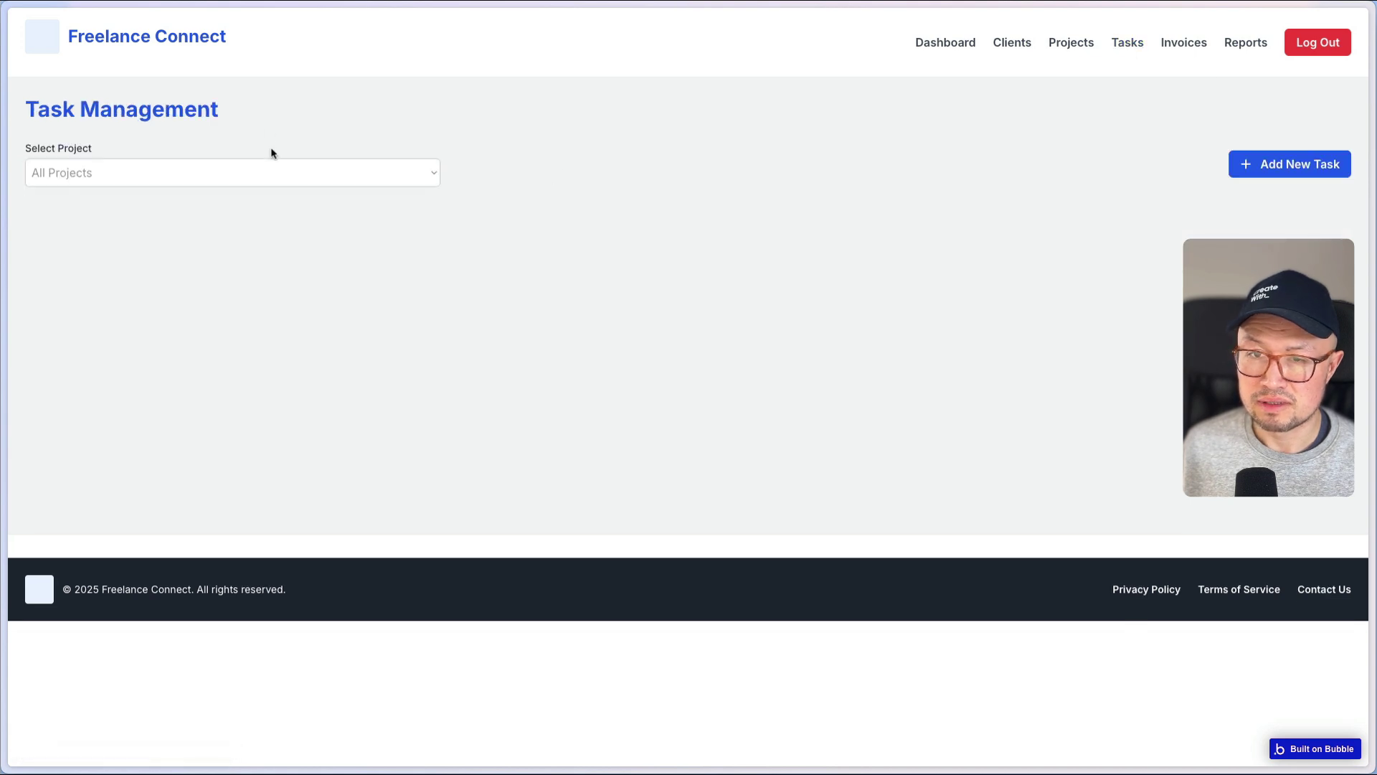
click(277, 171)
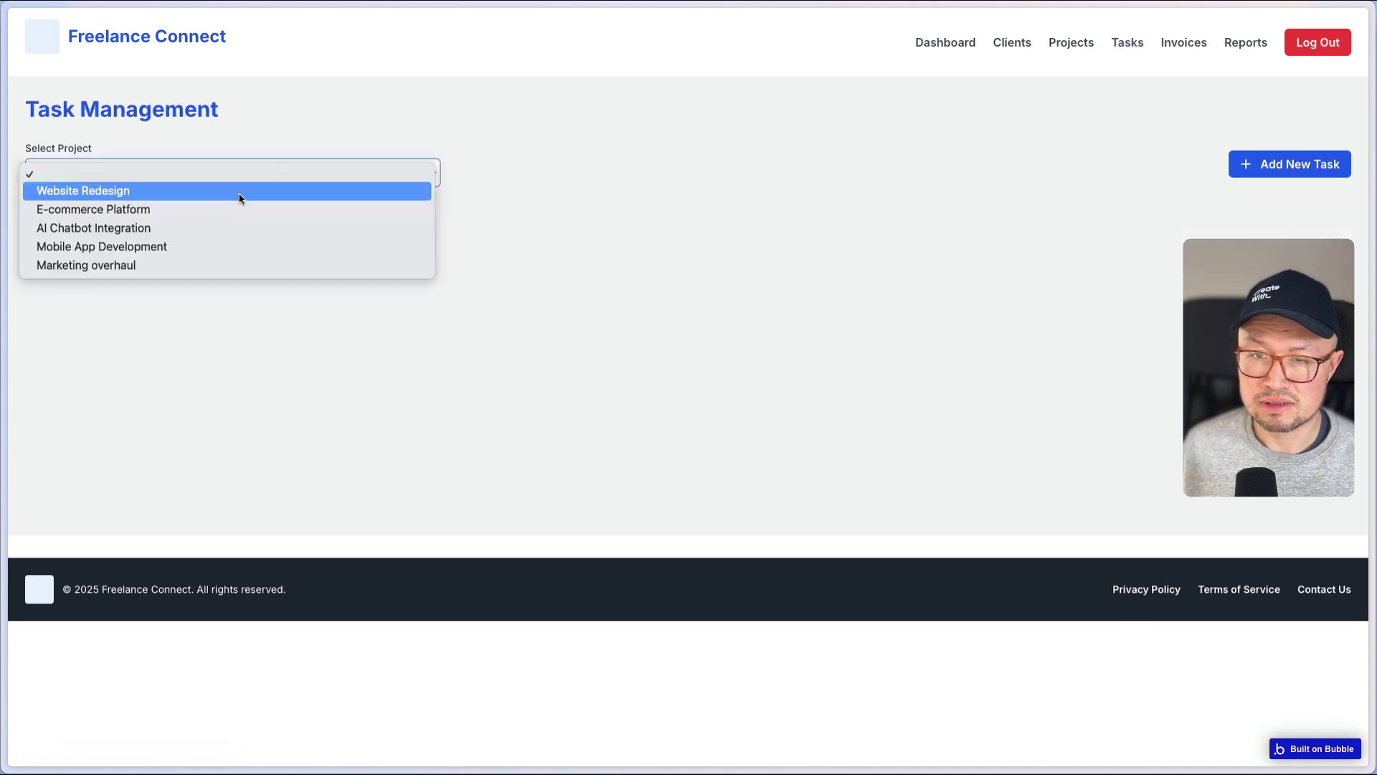
click(222, 264)
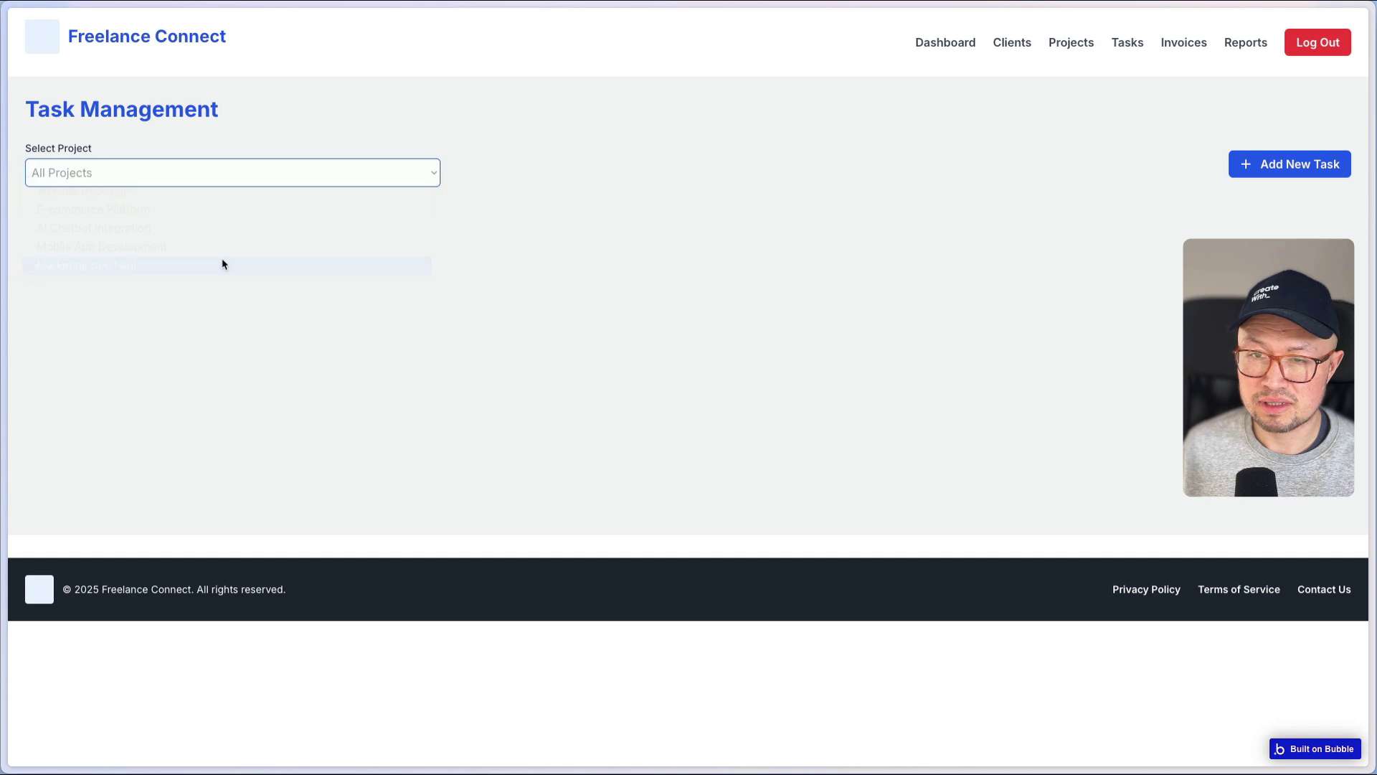
- Add task 'new task for marketing' on Marketing overhaul, due February 21, status Not Started
click(1284, 169)
click(658, 171)
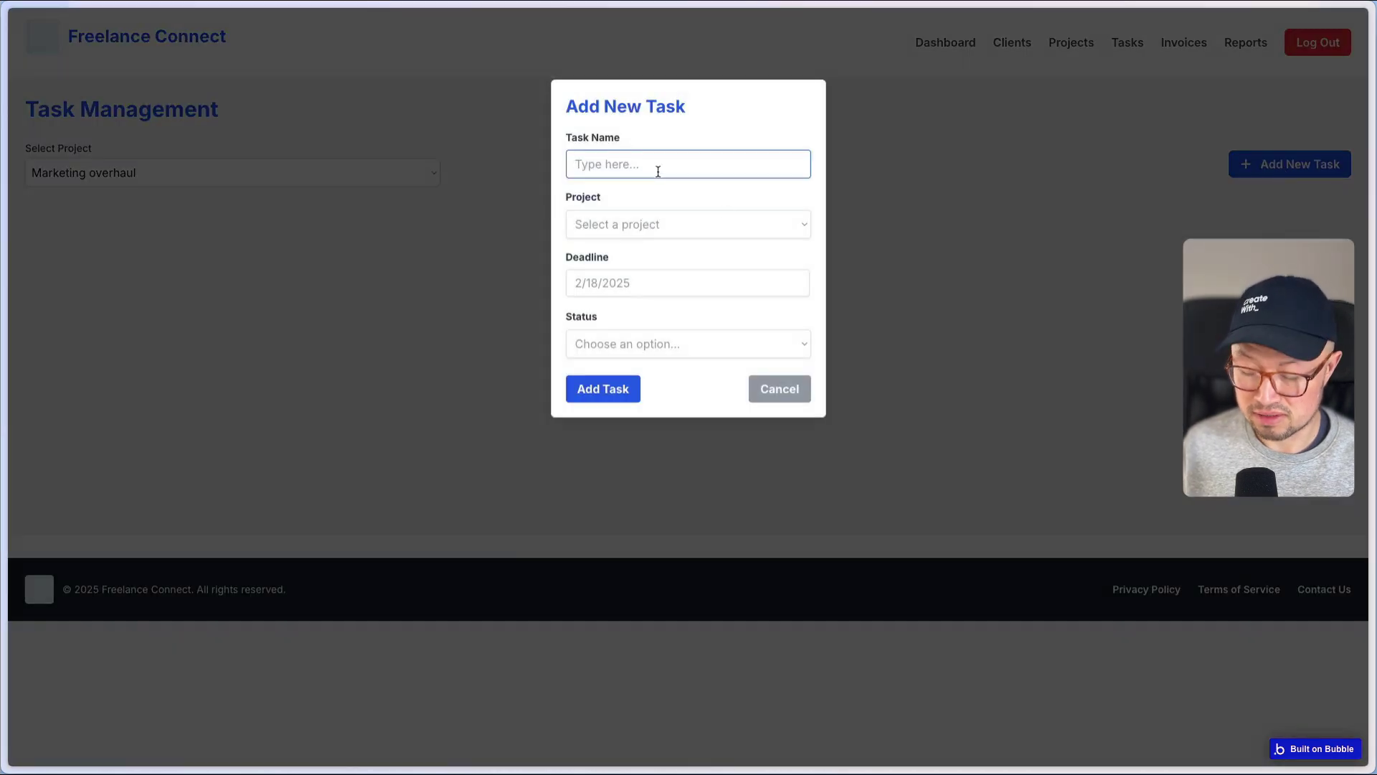
text(new task for mark)
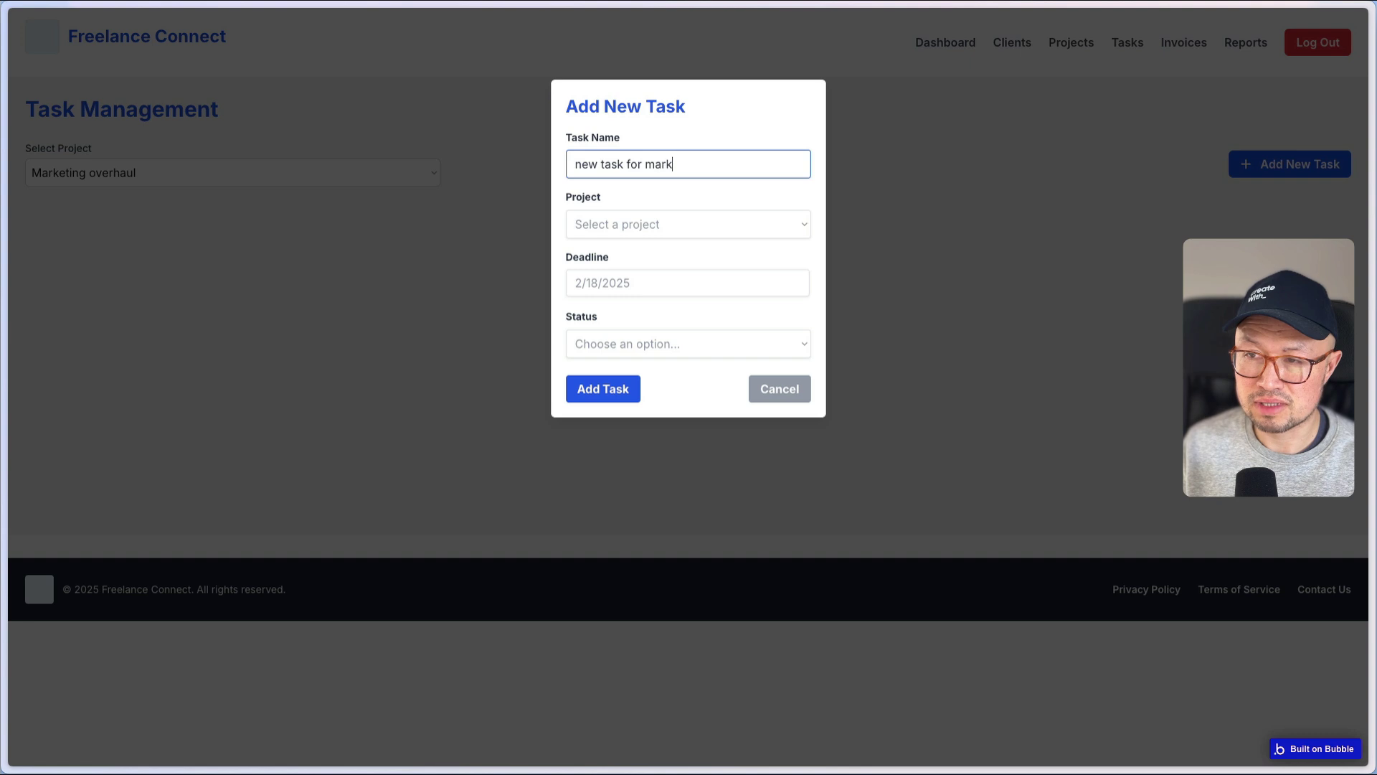
text(eting)
click(634, 226)
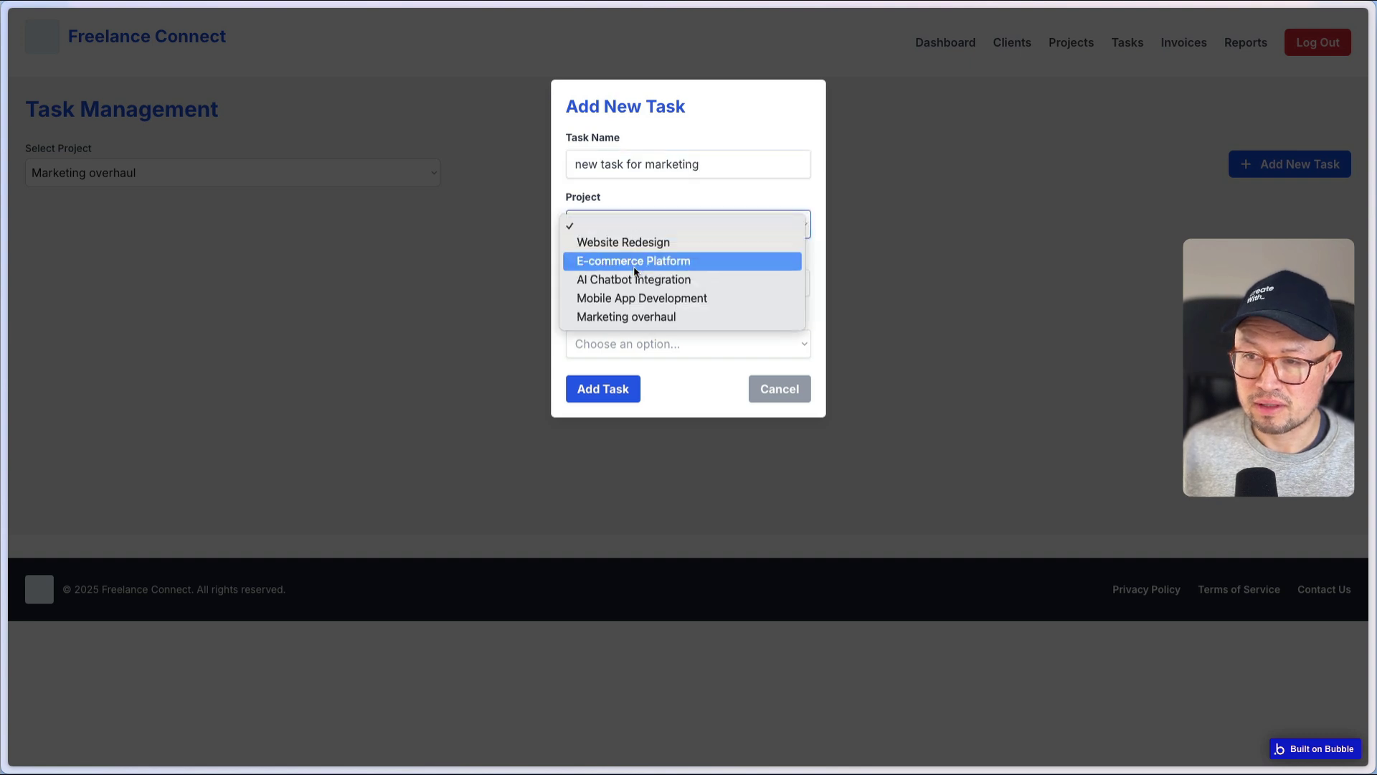
click(631, 317)
click(678, 296)
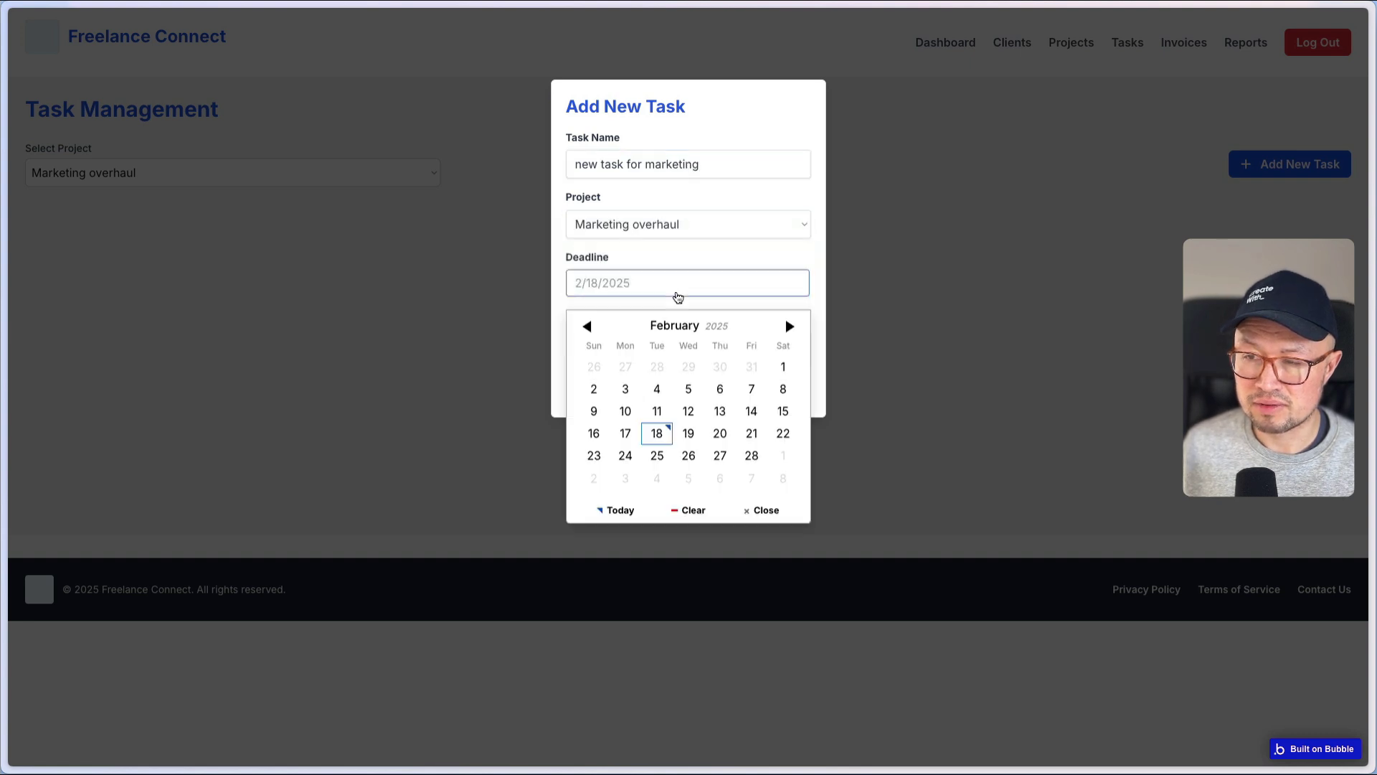
click(751, 433)
click(634, 343)
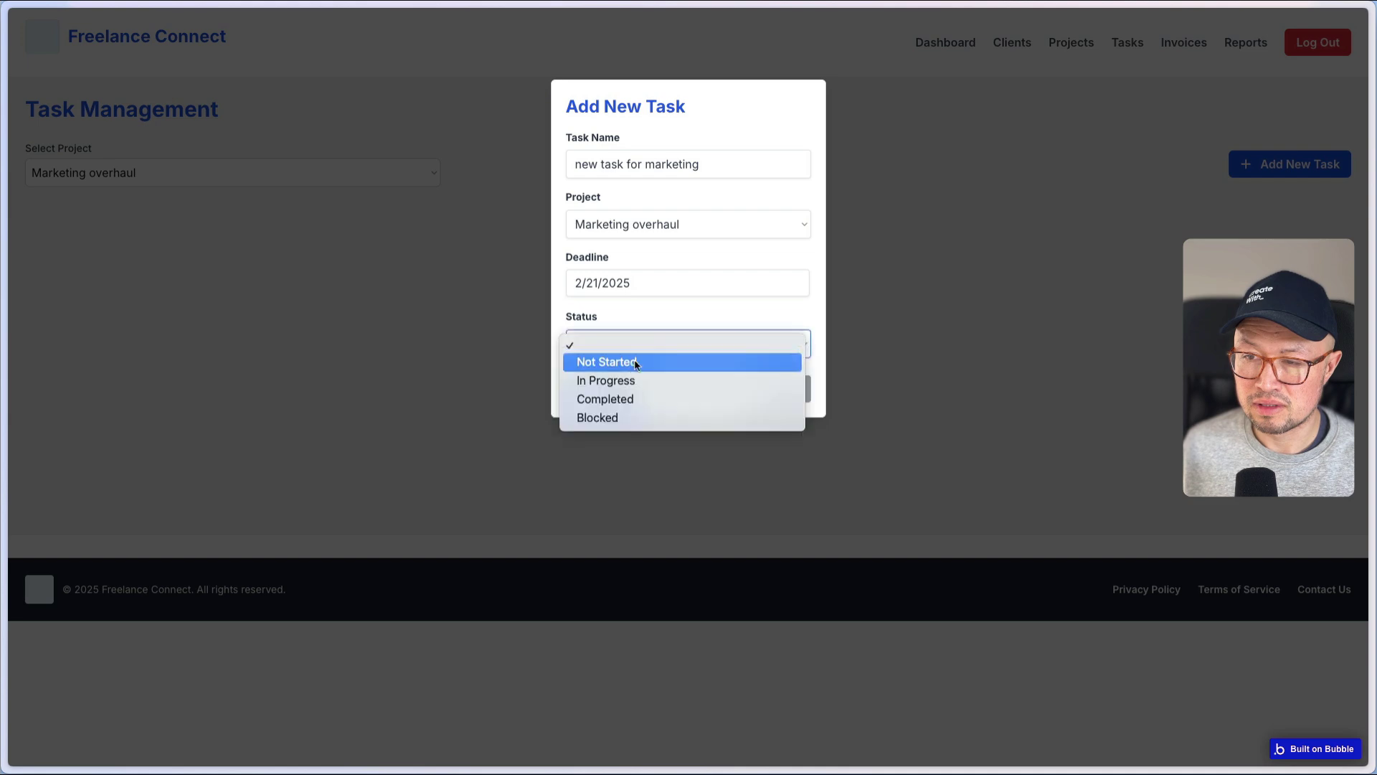
click(636, 363)
click(594, 402)
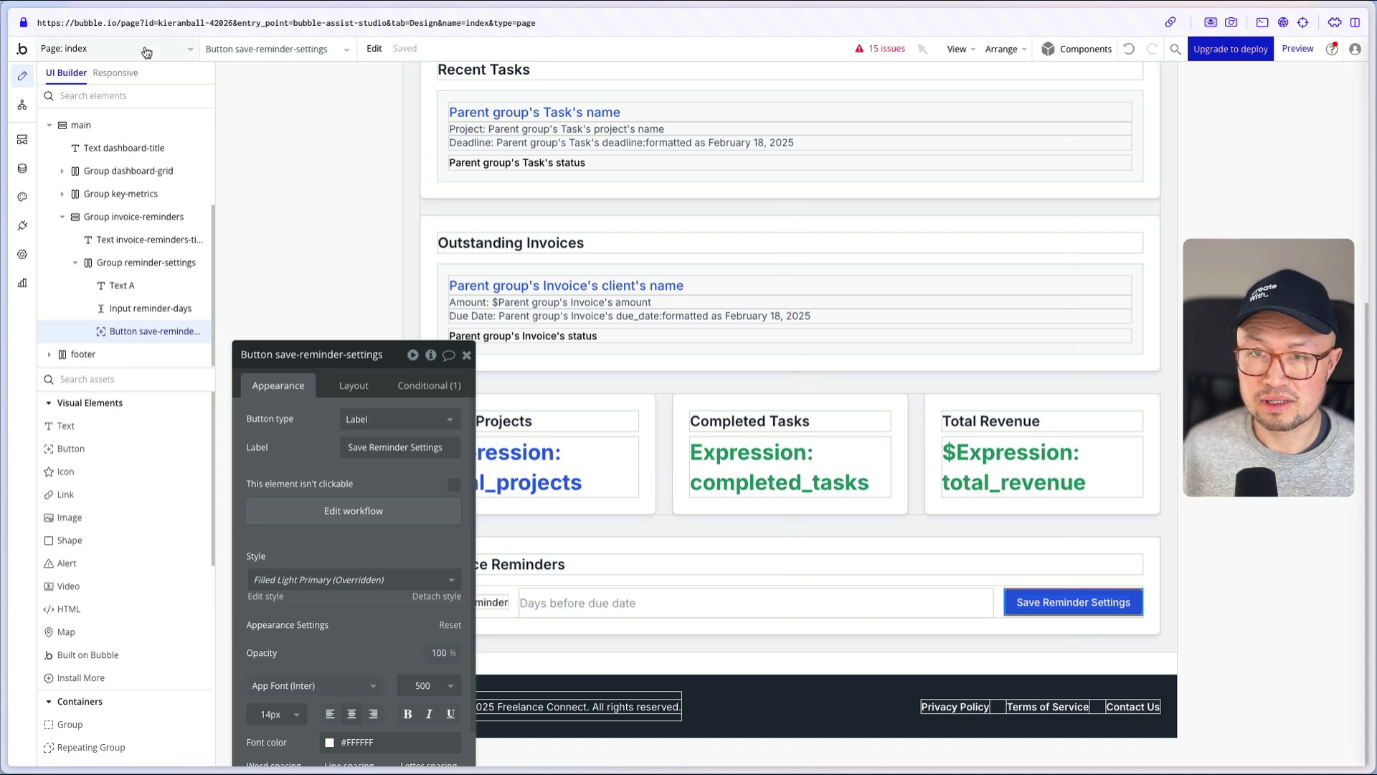
- On the tasks page, open Step 1 'Create a new Task' of the add-task submit workflow
click(145, 47)
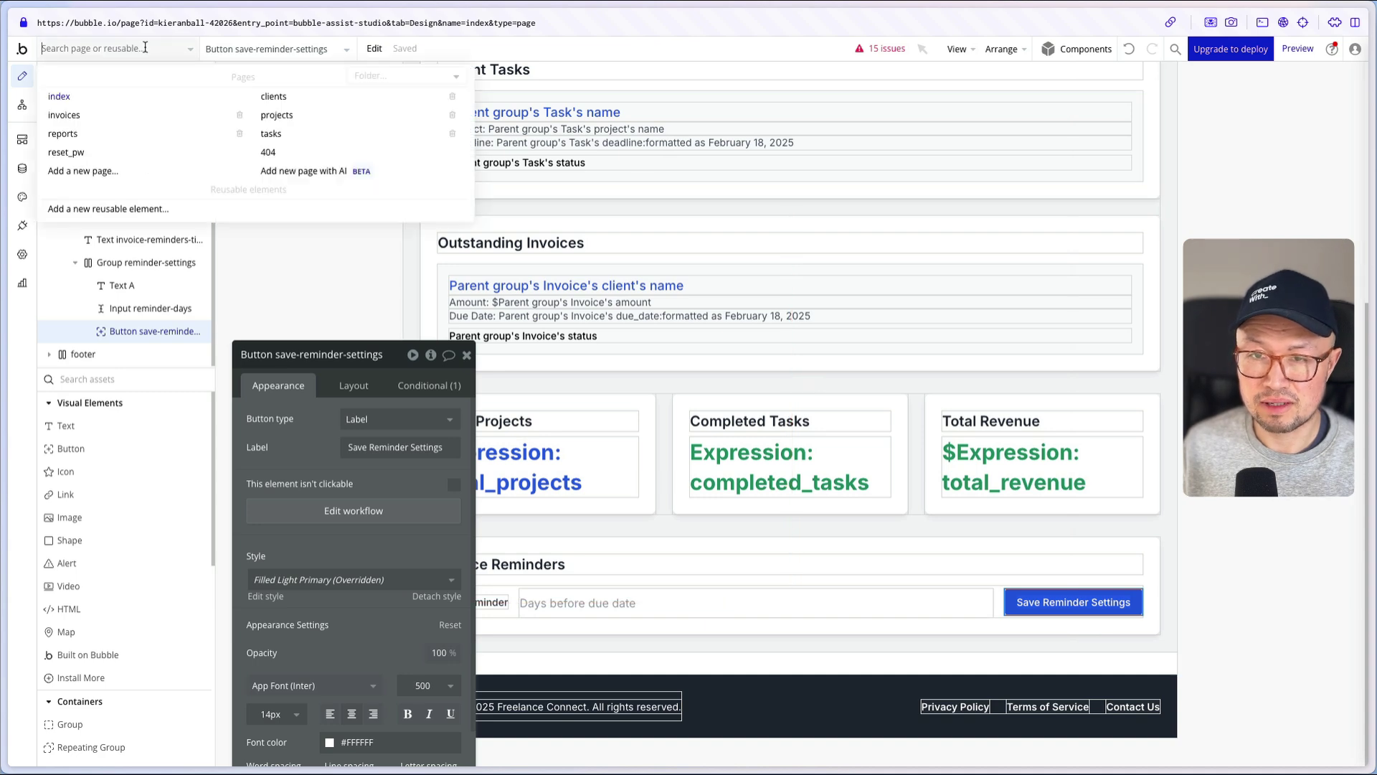
click(288, 135)
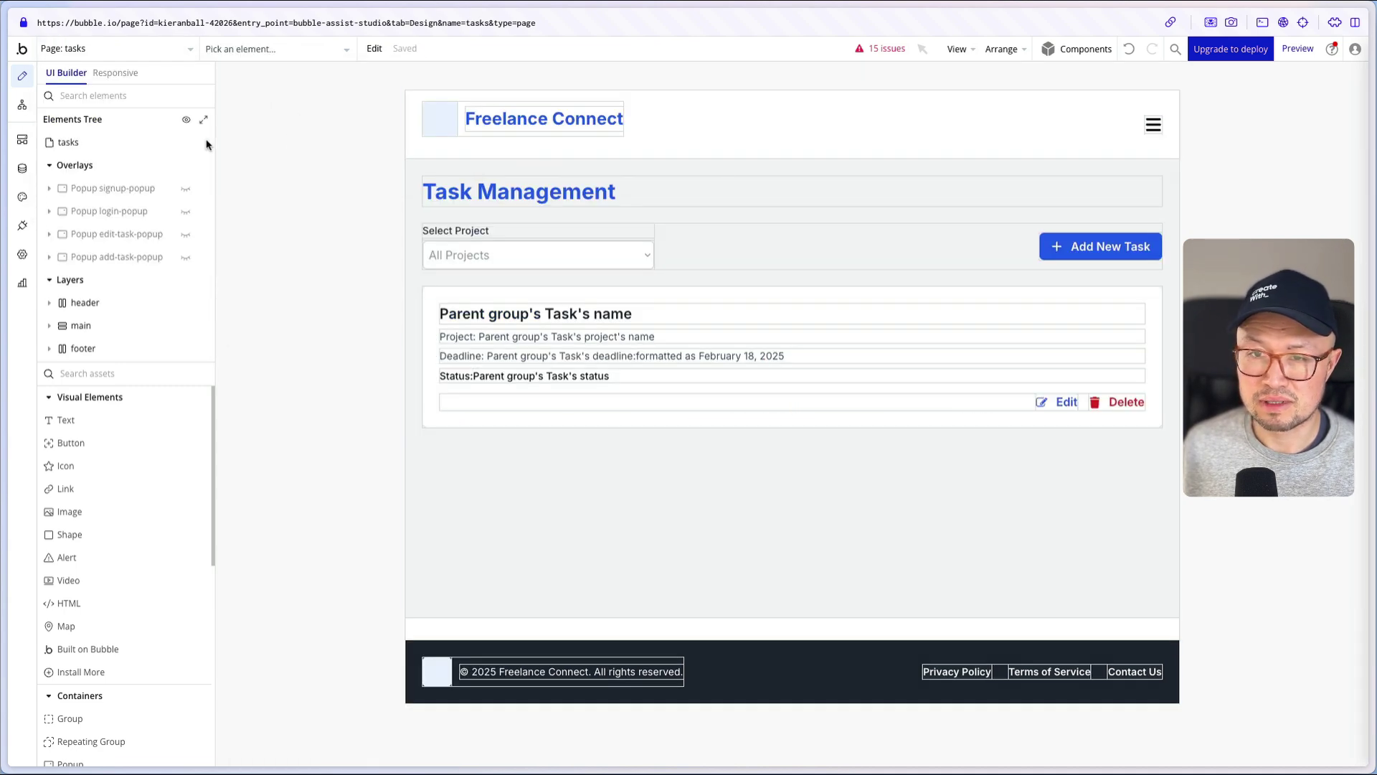
click(187, 258)
click(698, 417)
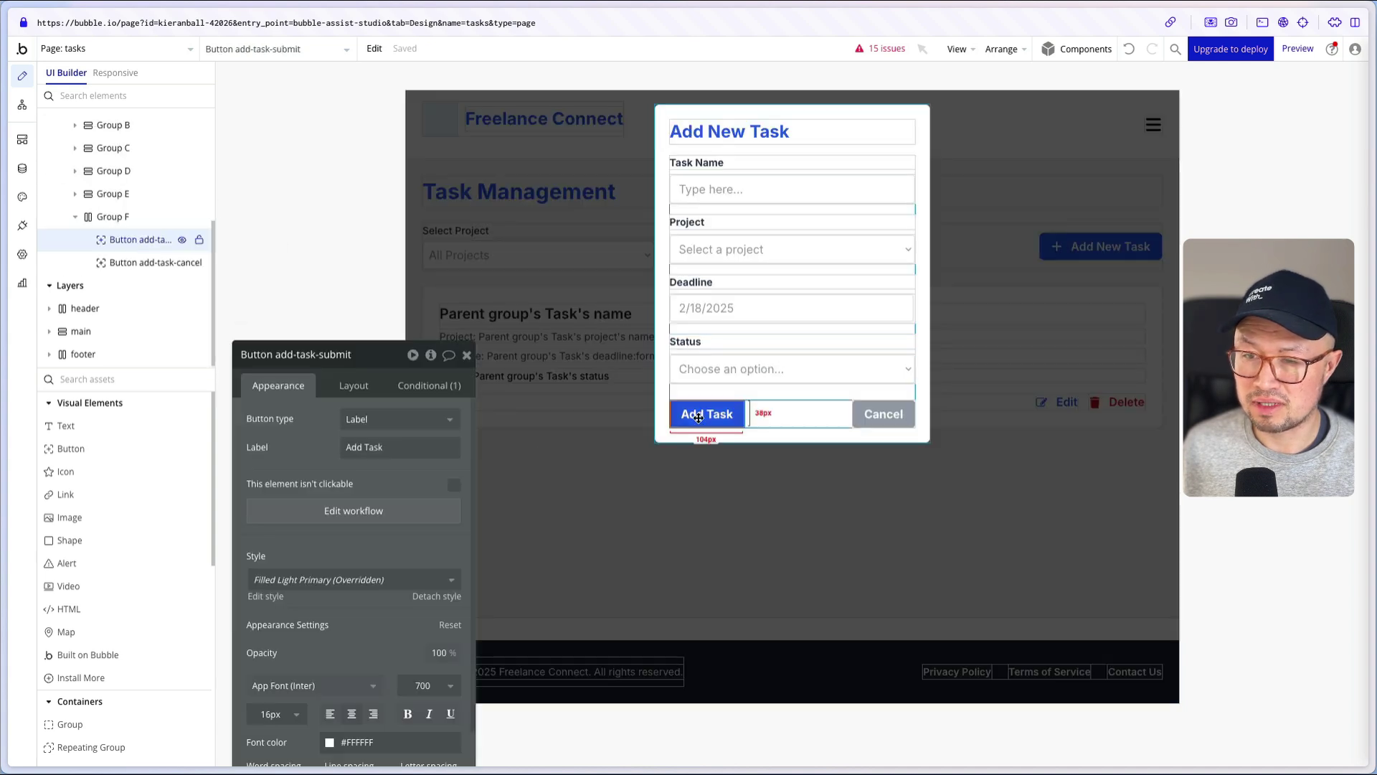
click(383, 525)
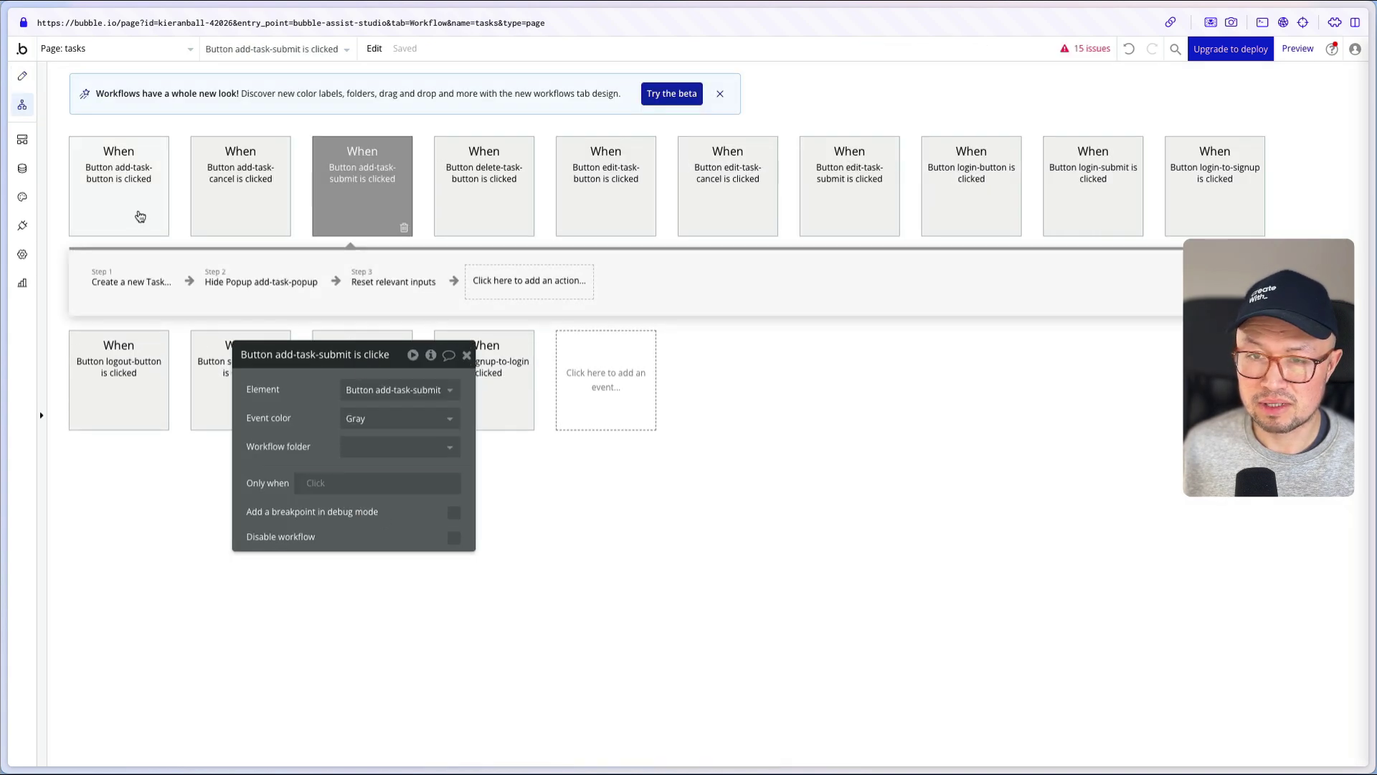
click(104, 281)
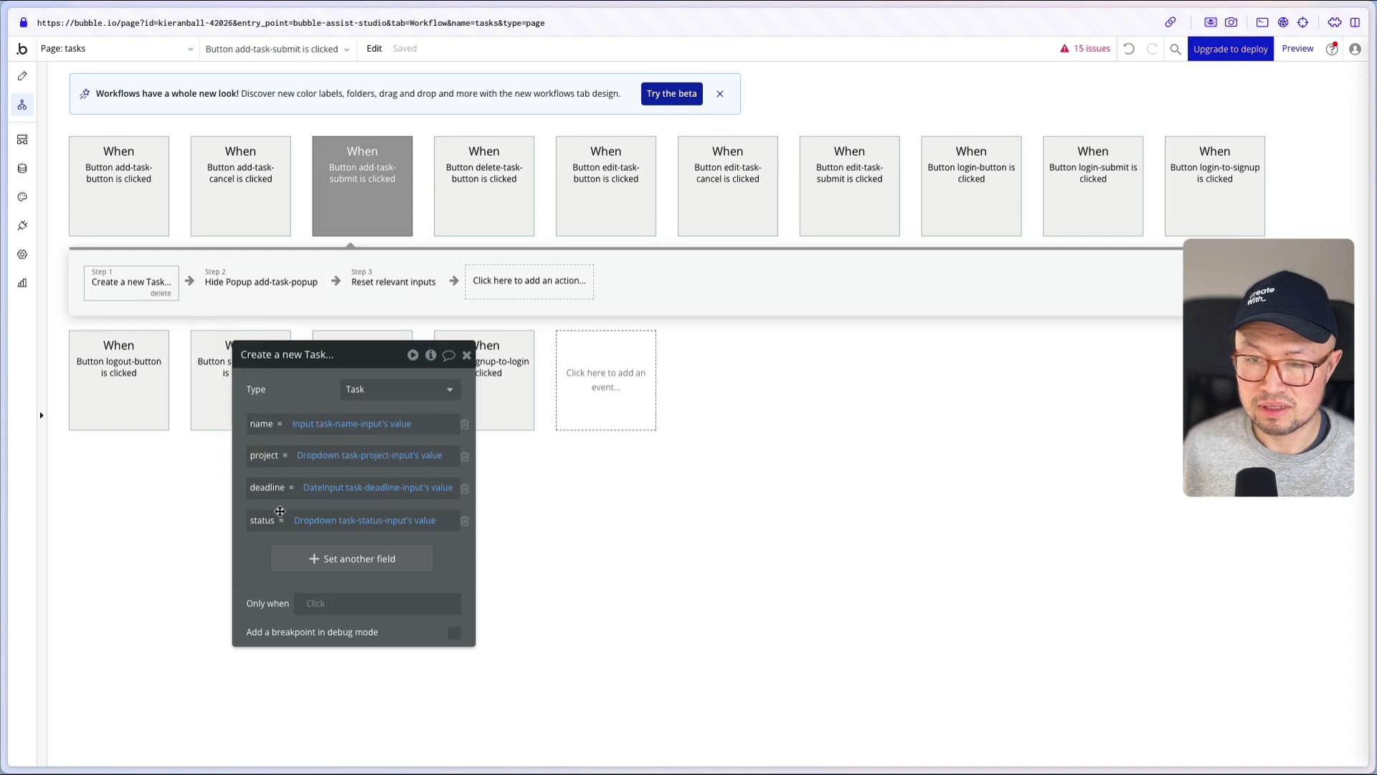
- Bring up the data types list: Client, Invoice, InvoiceItem, Project, Task and User
mouse_move(373, 461)
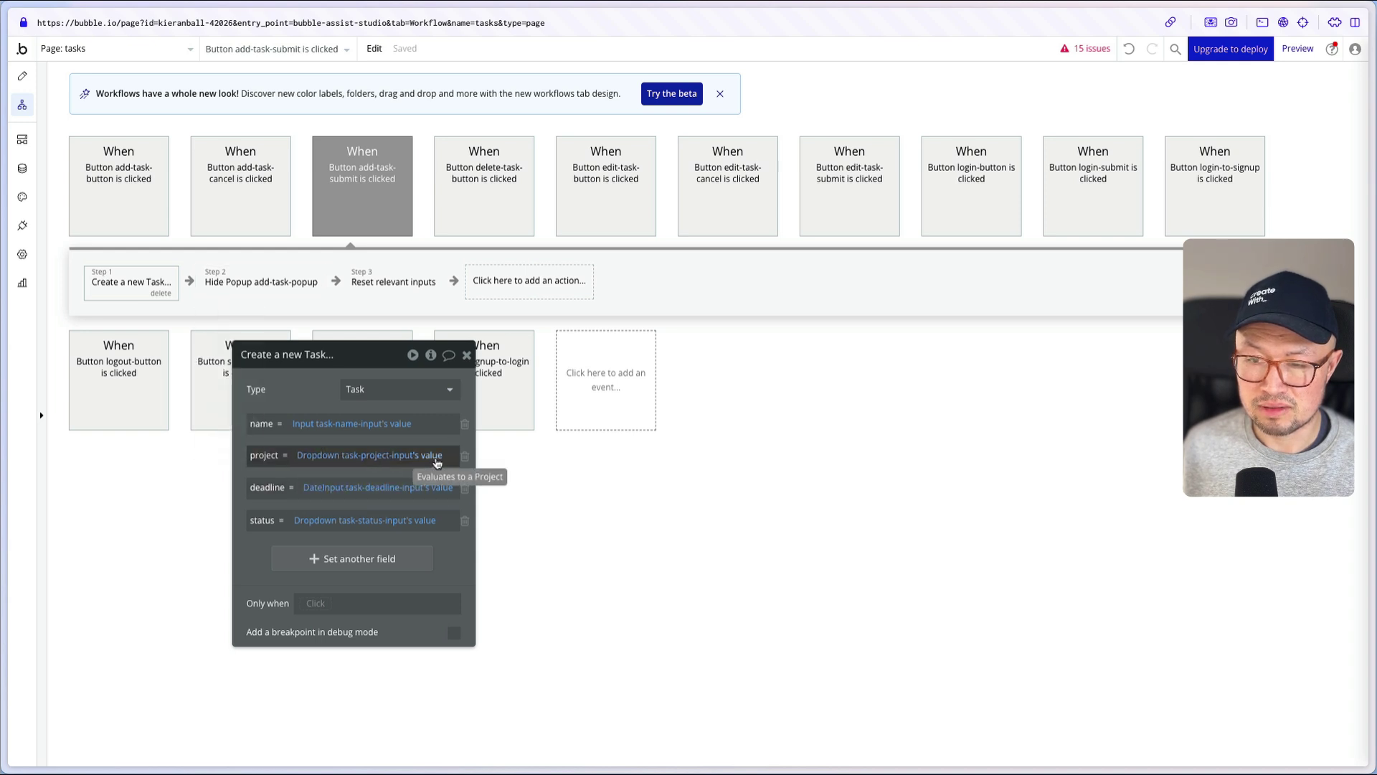
mouse_move(424, 490)
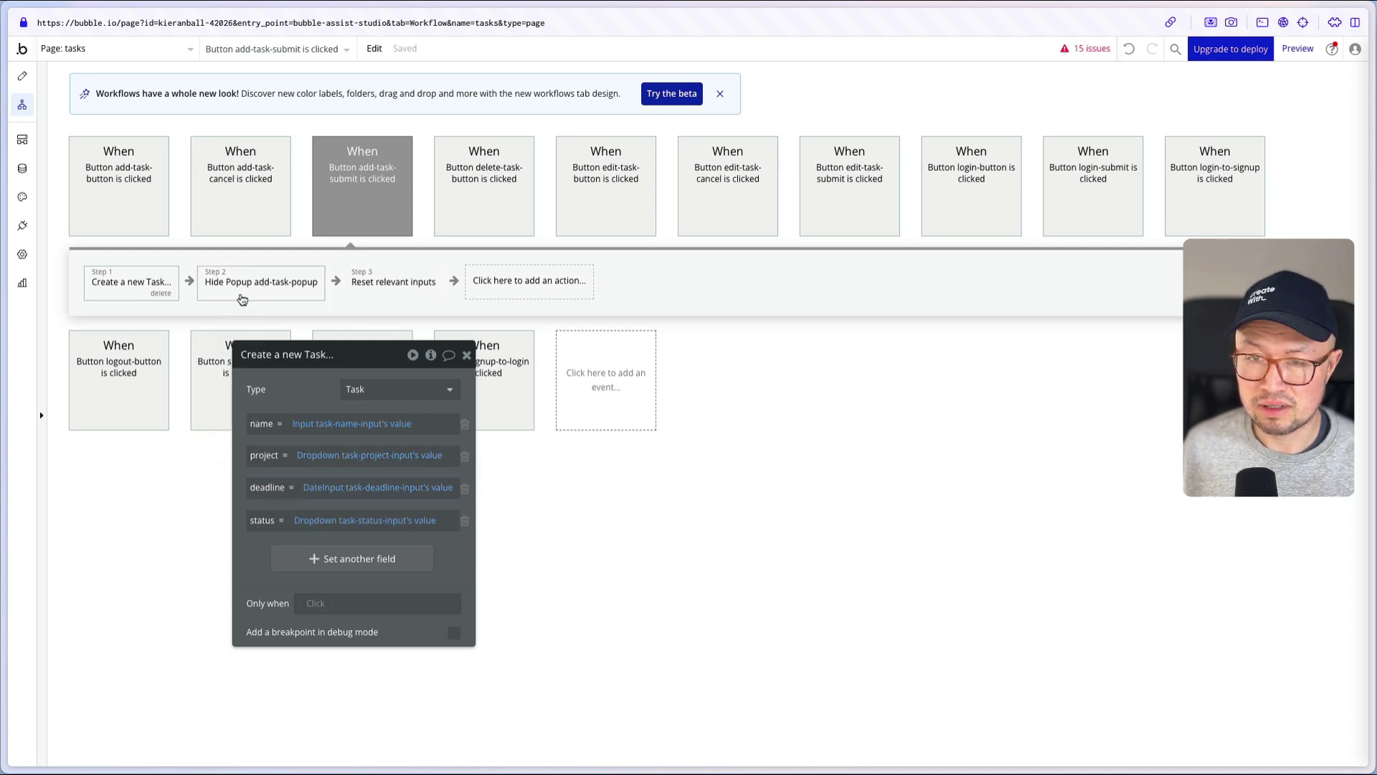
click(20, 178)
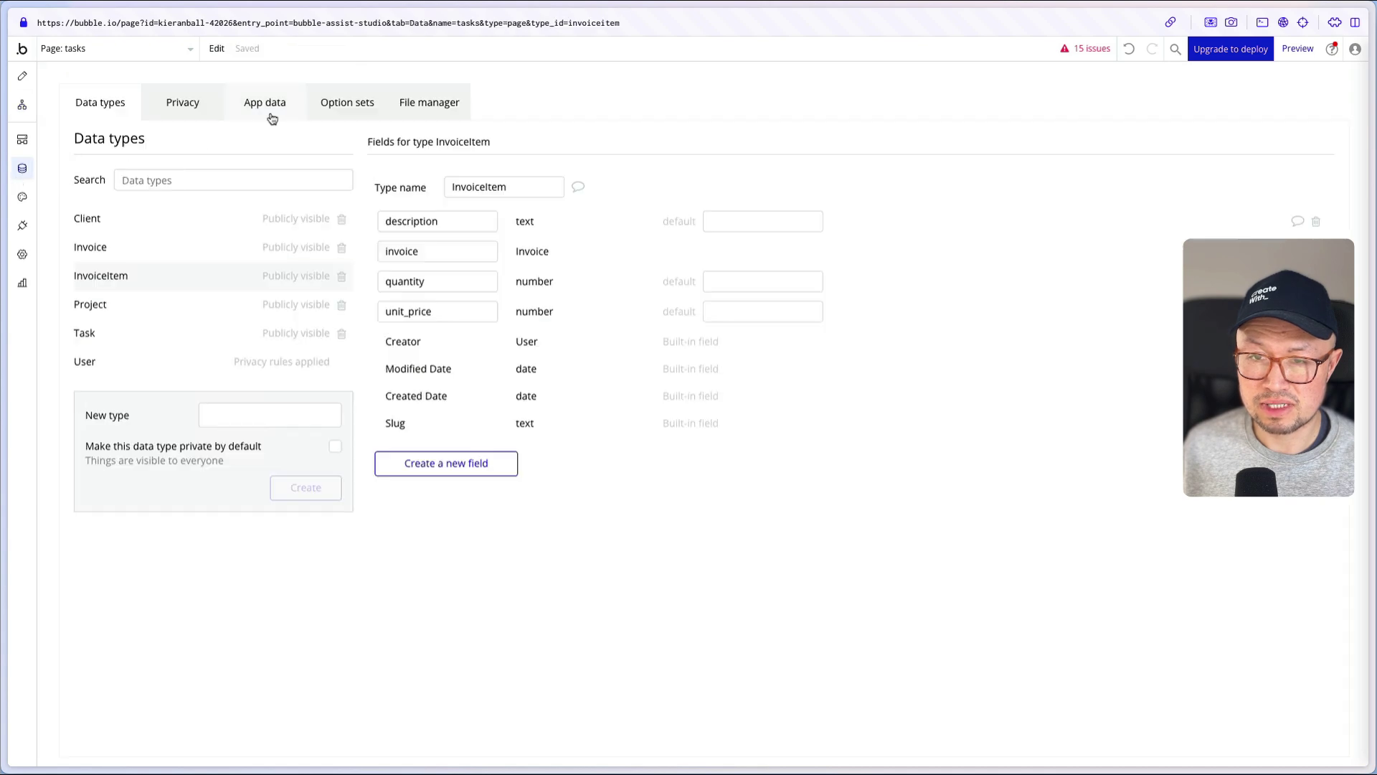
- Review the Task data type and App data, then reload the preview's empty task list
click(163, 336)
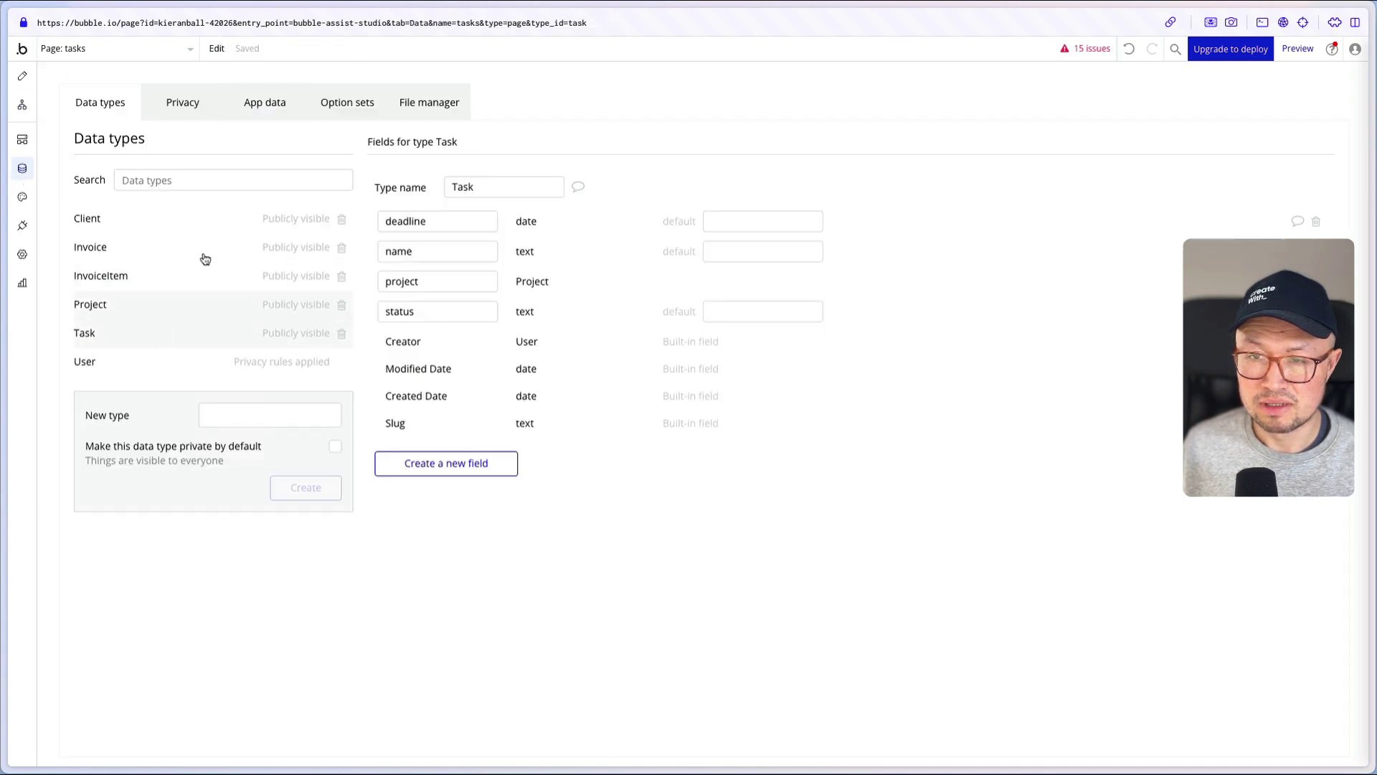
click(269, 103)
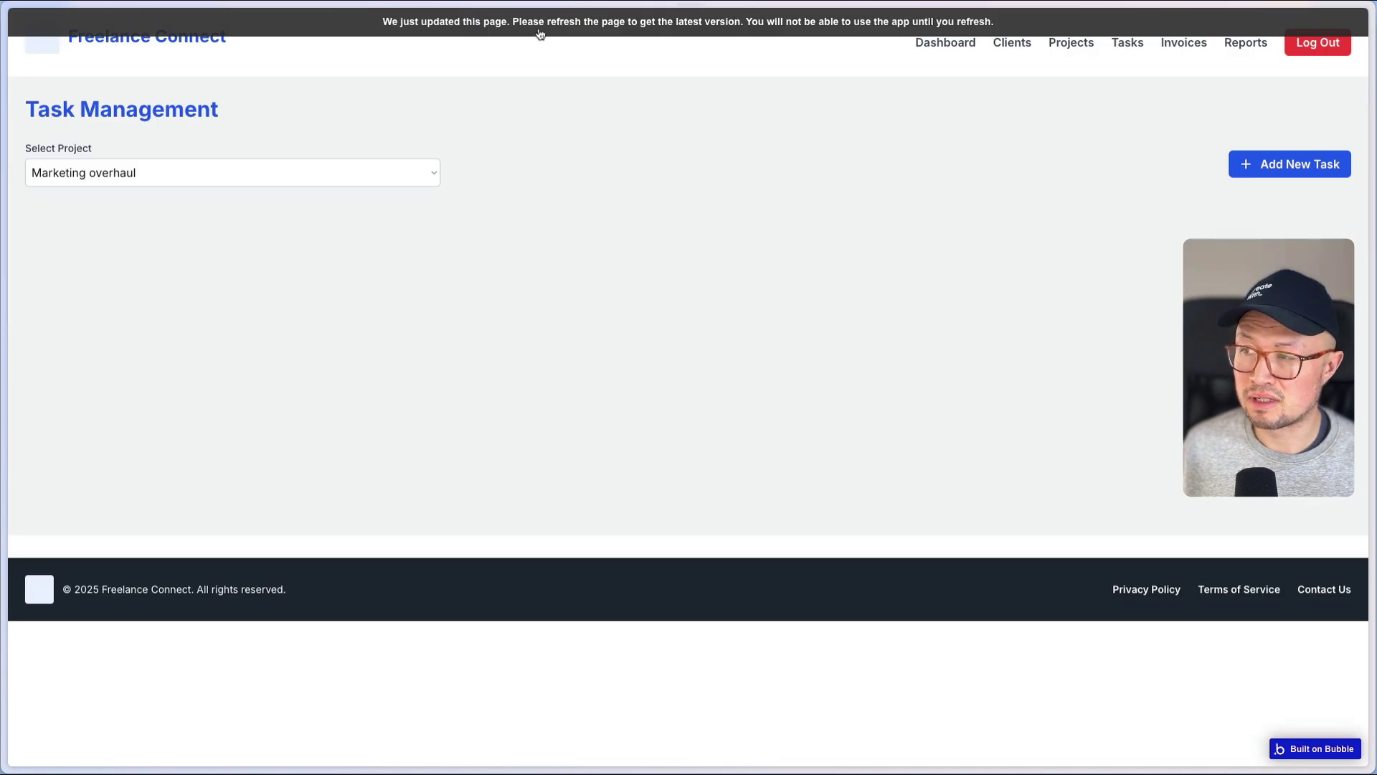
key(super+r)
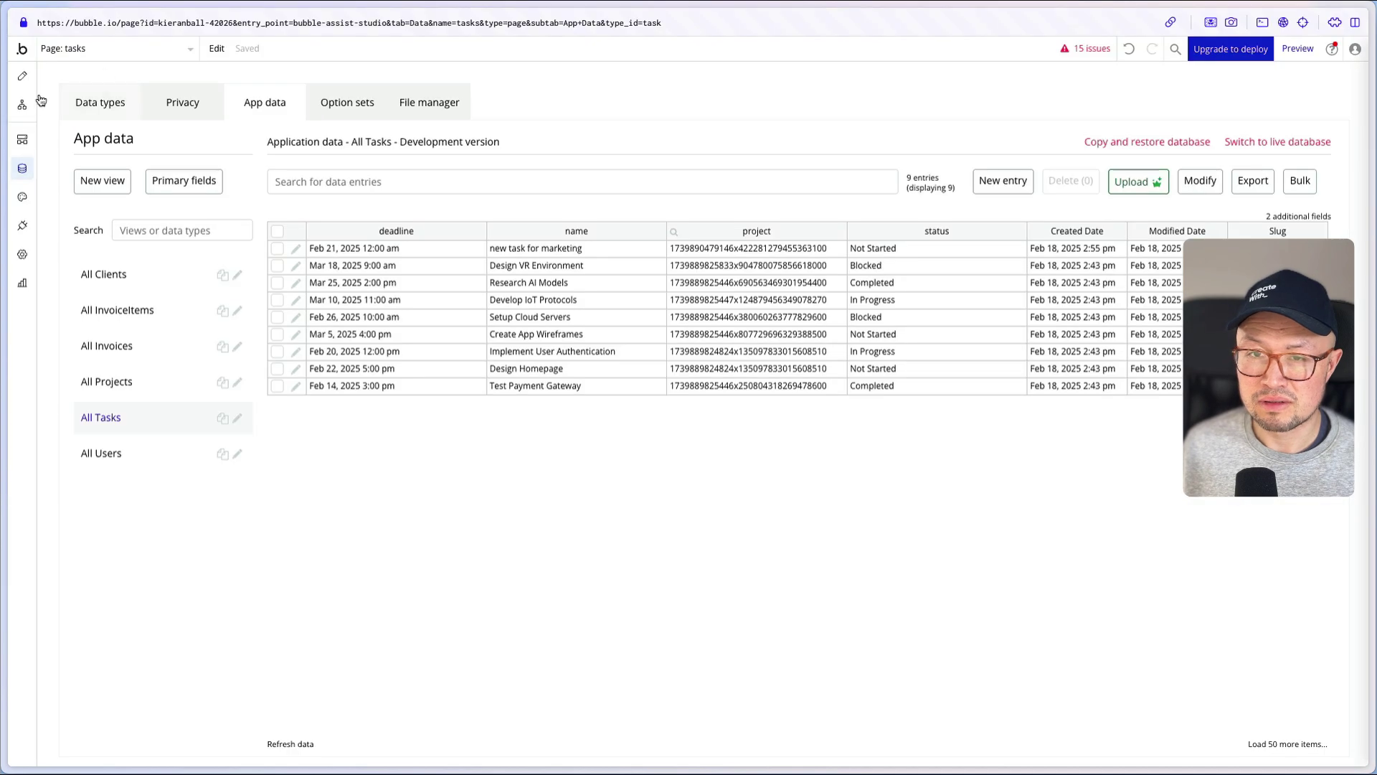
- Select the tasks-grid repeating group on the tasks page and show its appearance settings
click(22, 75)
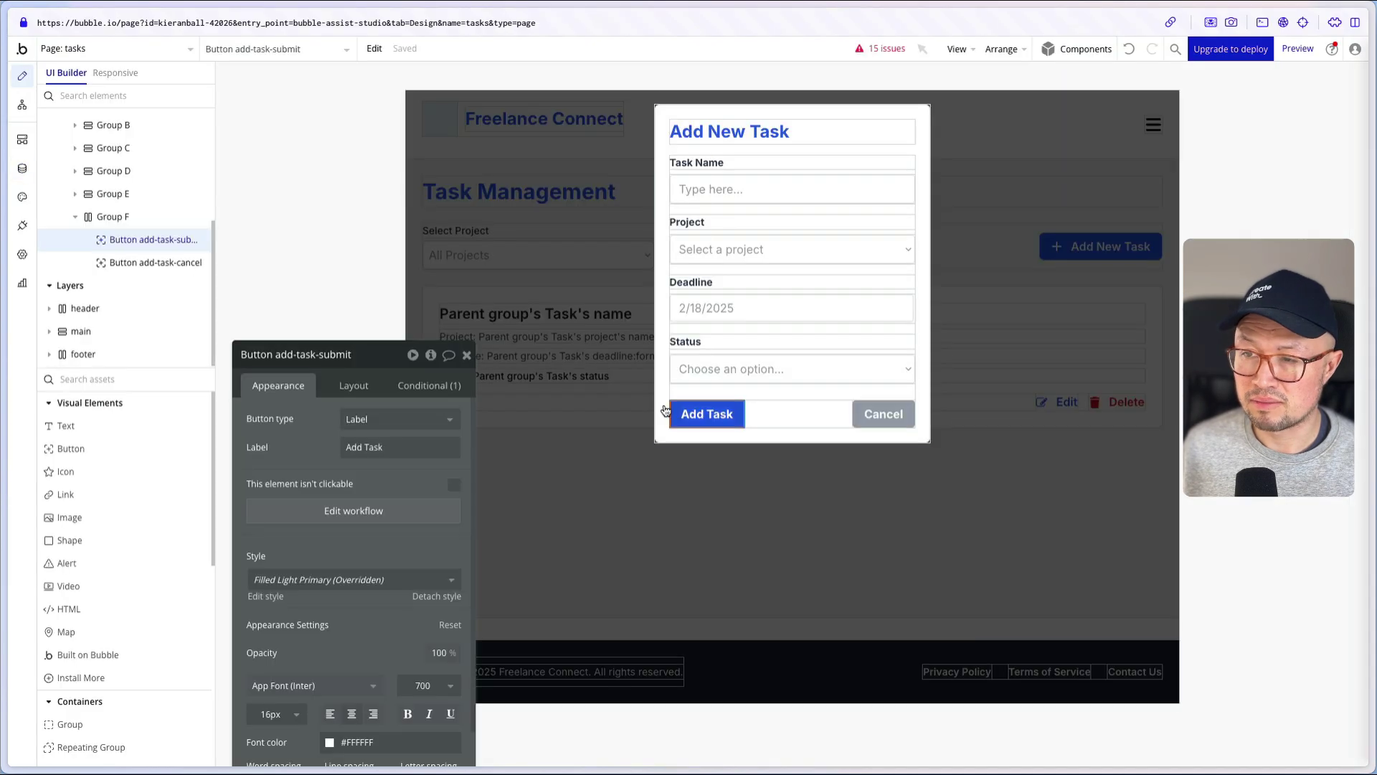
click(594, 568)
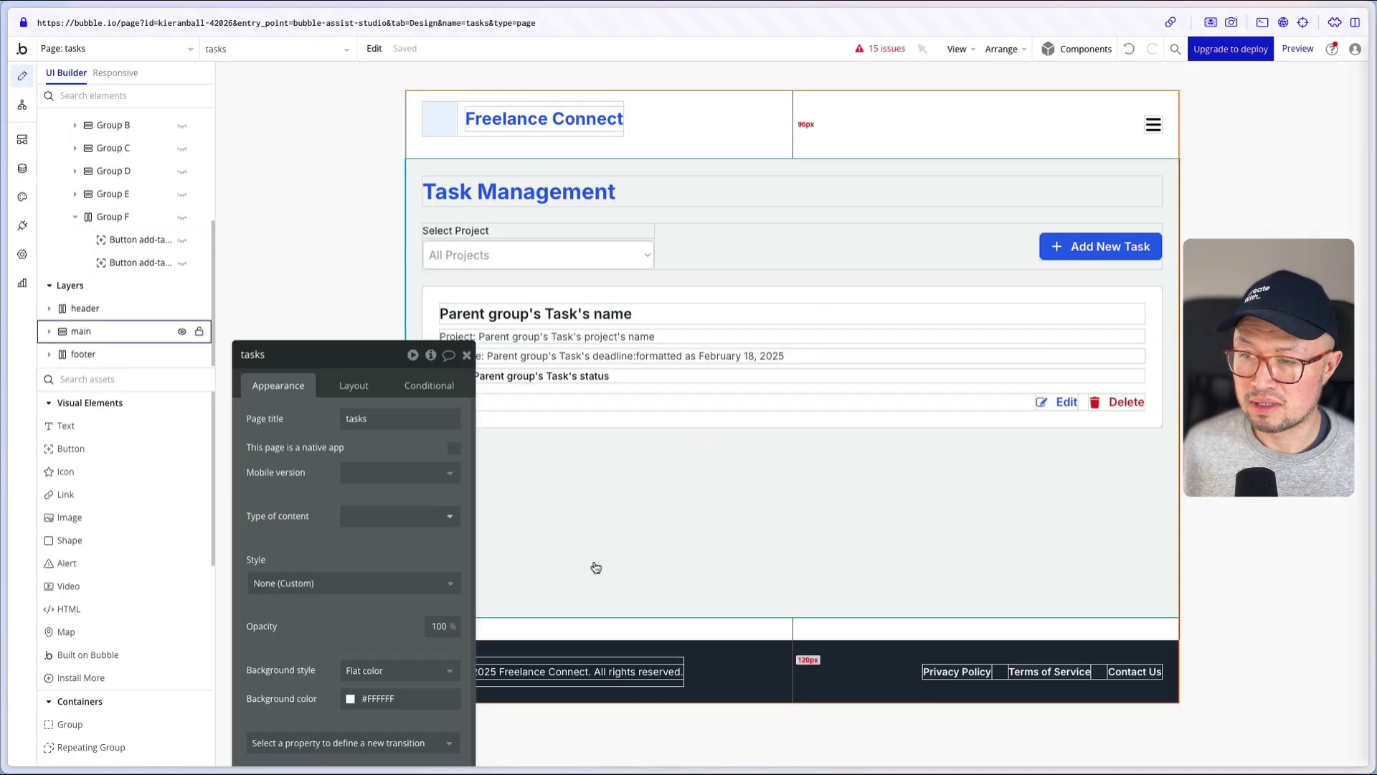
click(829, 335)
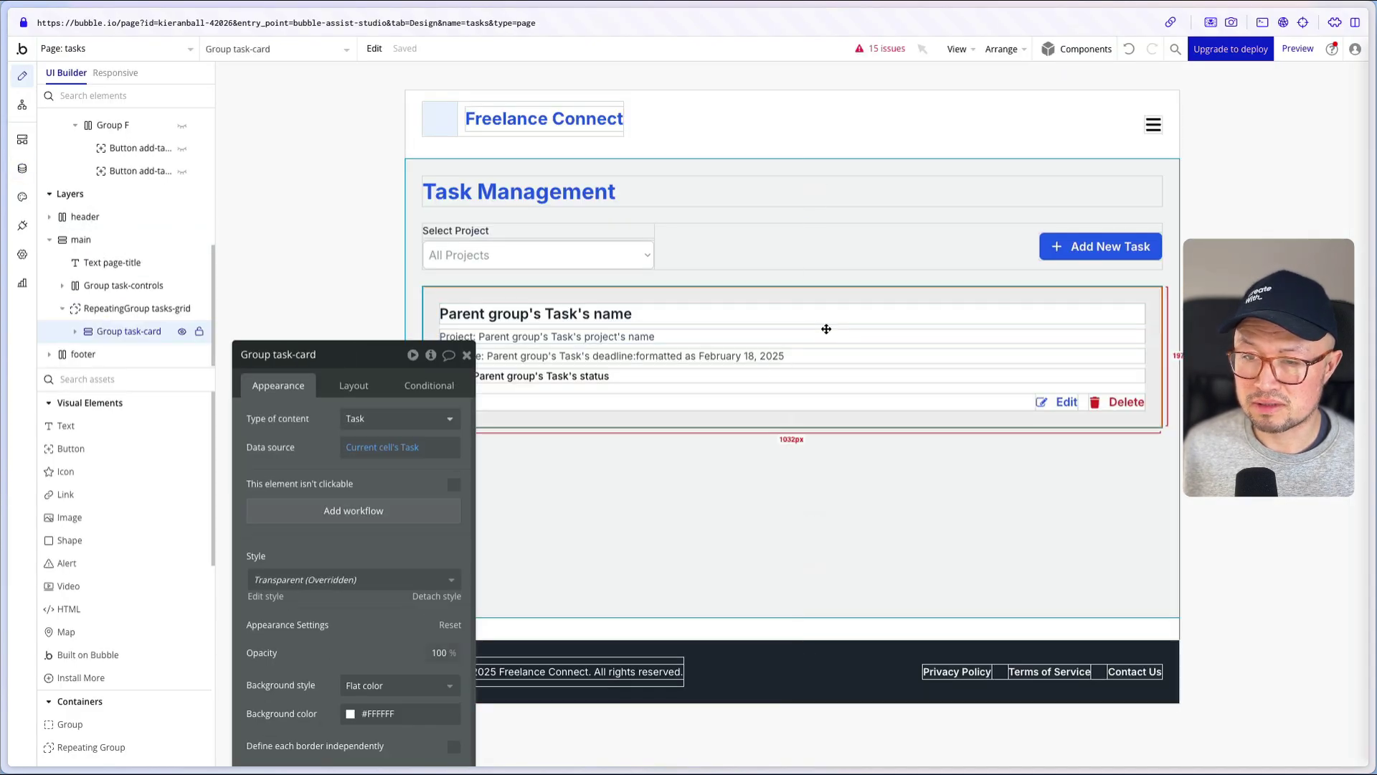
click(351, 388)
drag(297, 453, 338, 294)
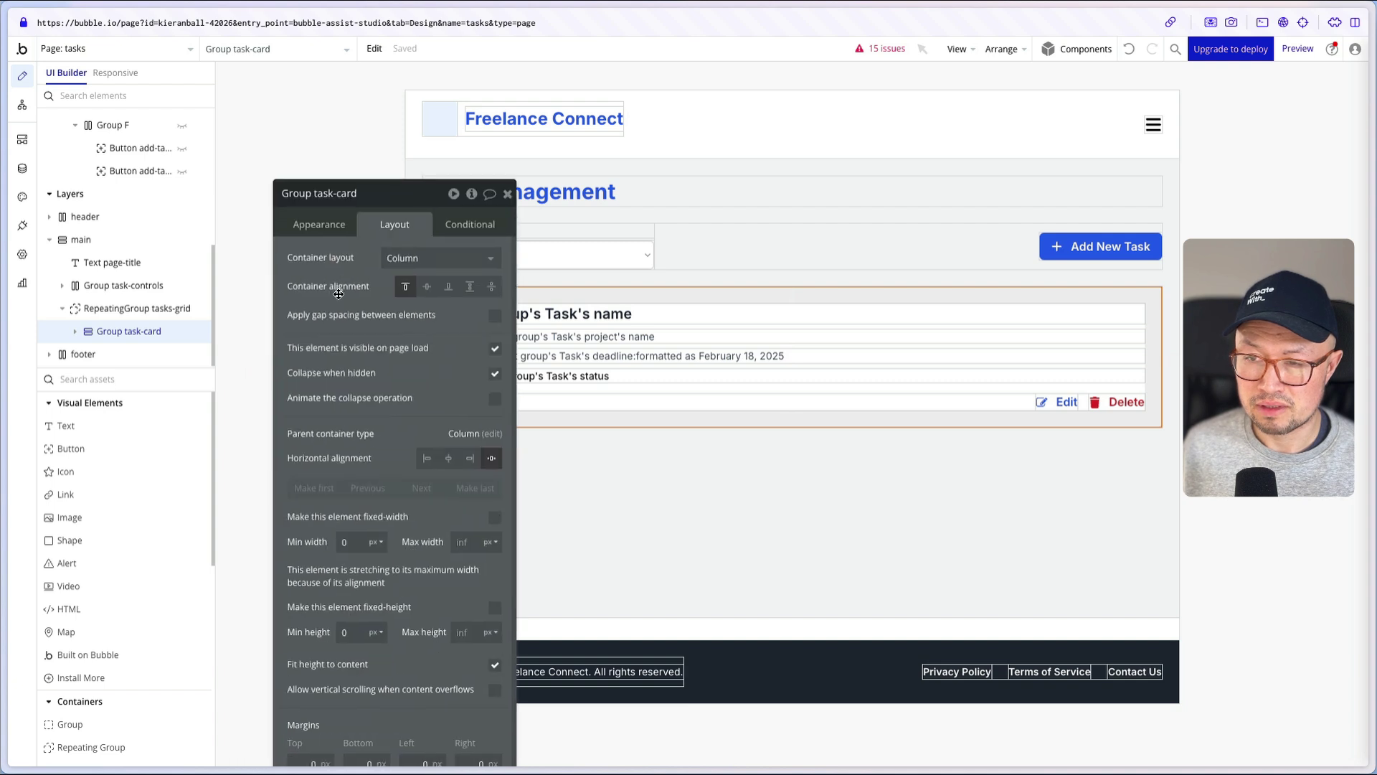
click(128, 308)
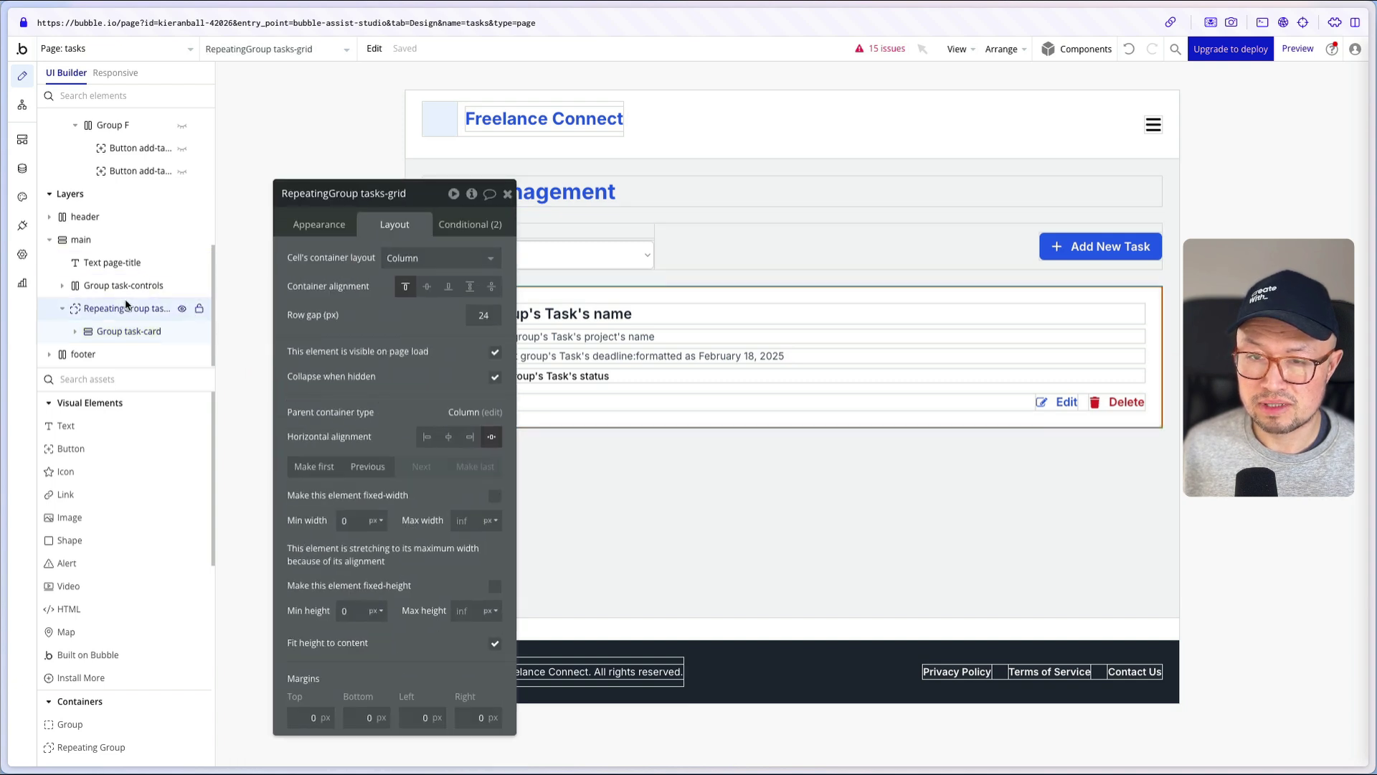
click(309, 226)
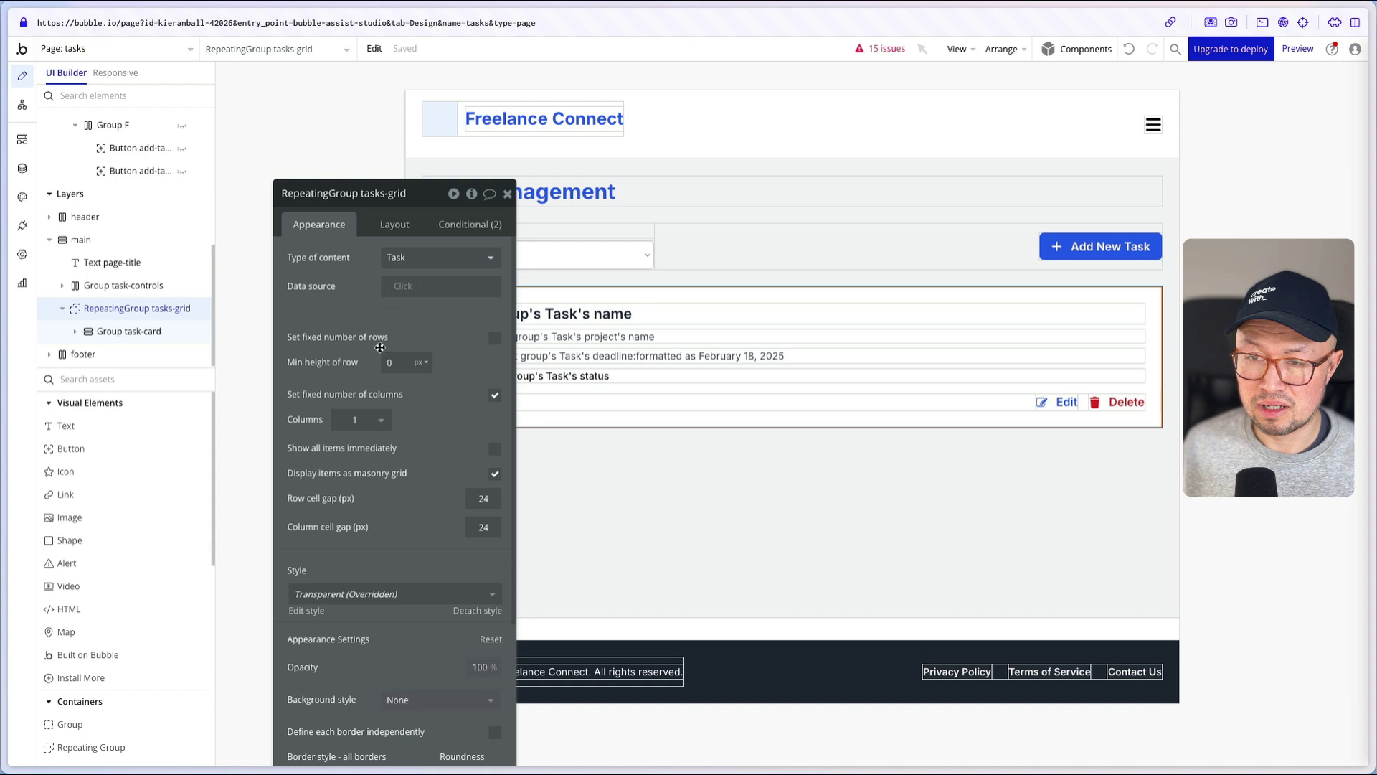
- Set the tasks grid's data source to Do a search for Task
click(402, 294)
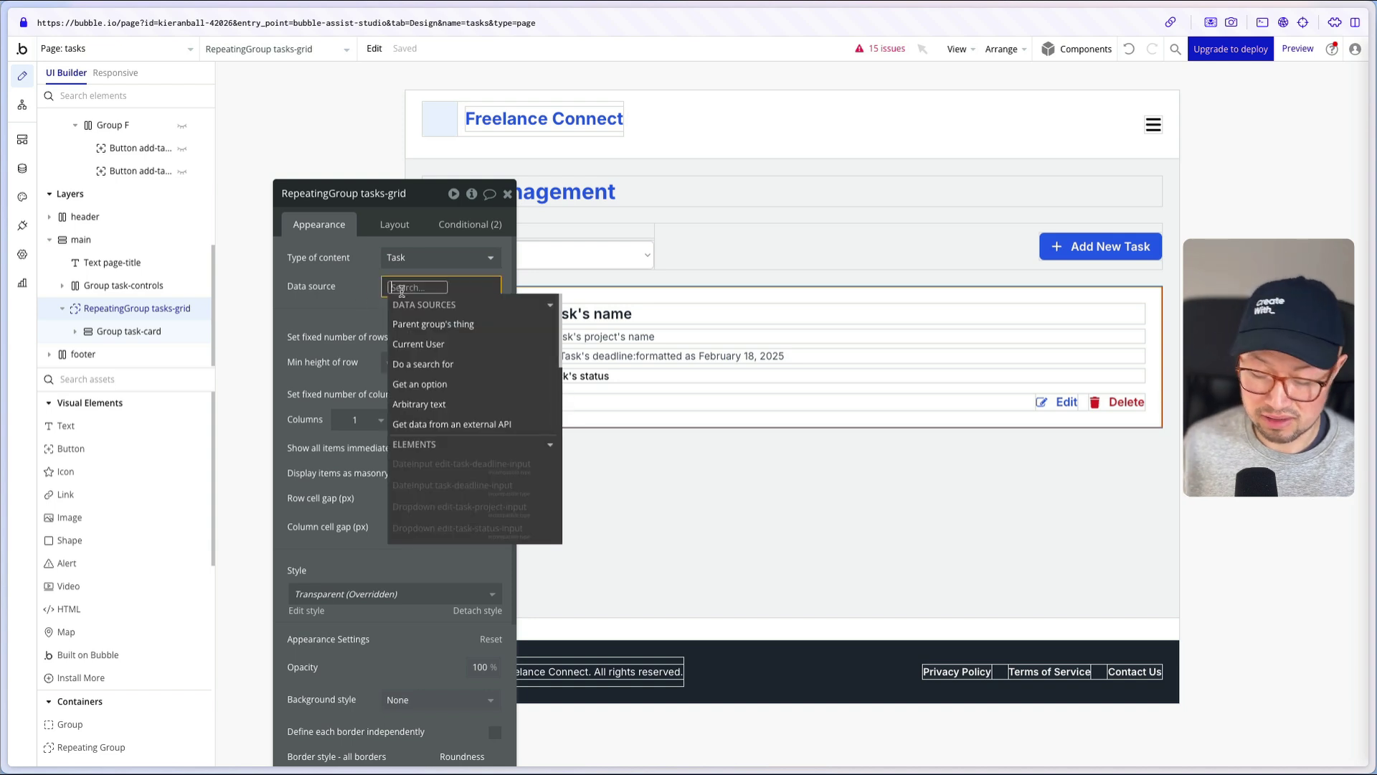
text(search)
click(423, 322)
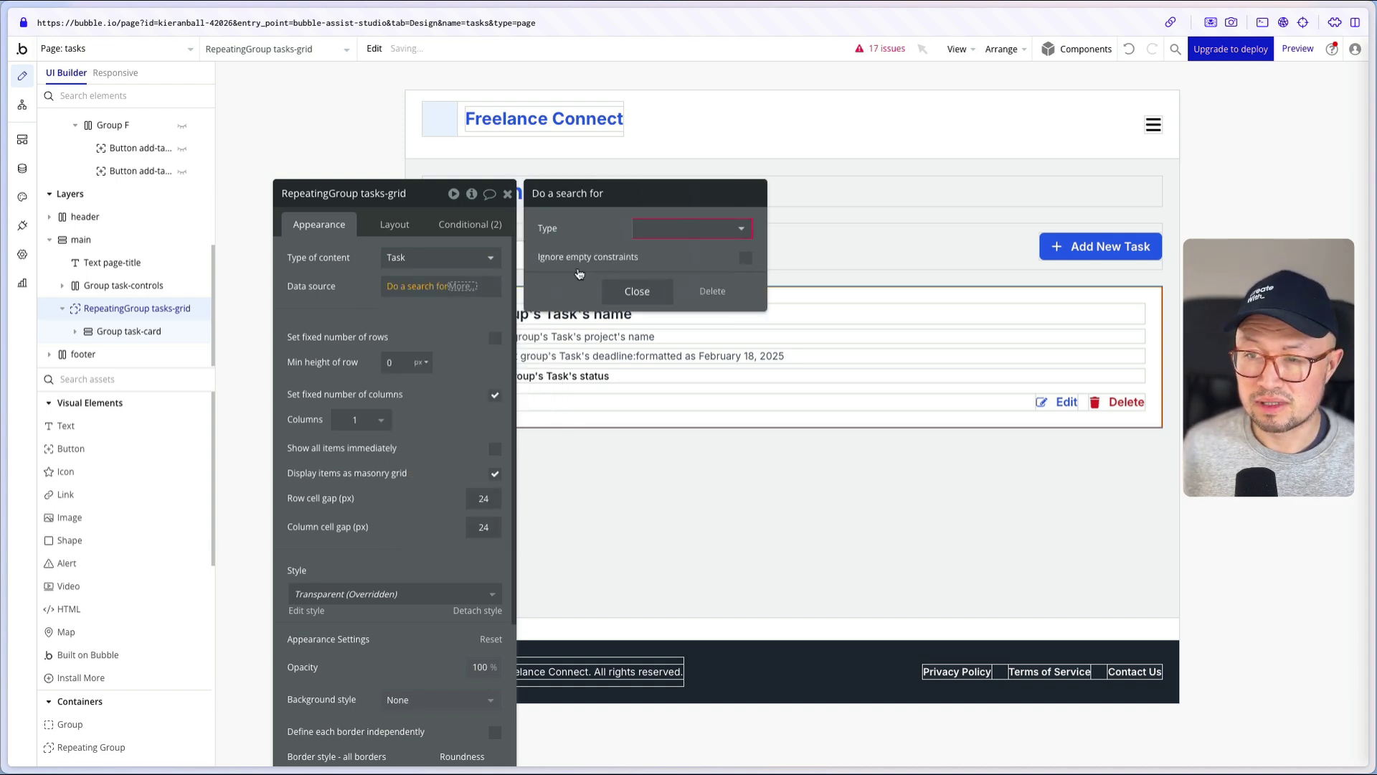
click(673, 238)
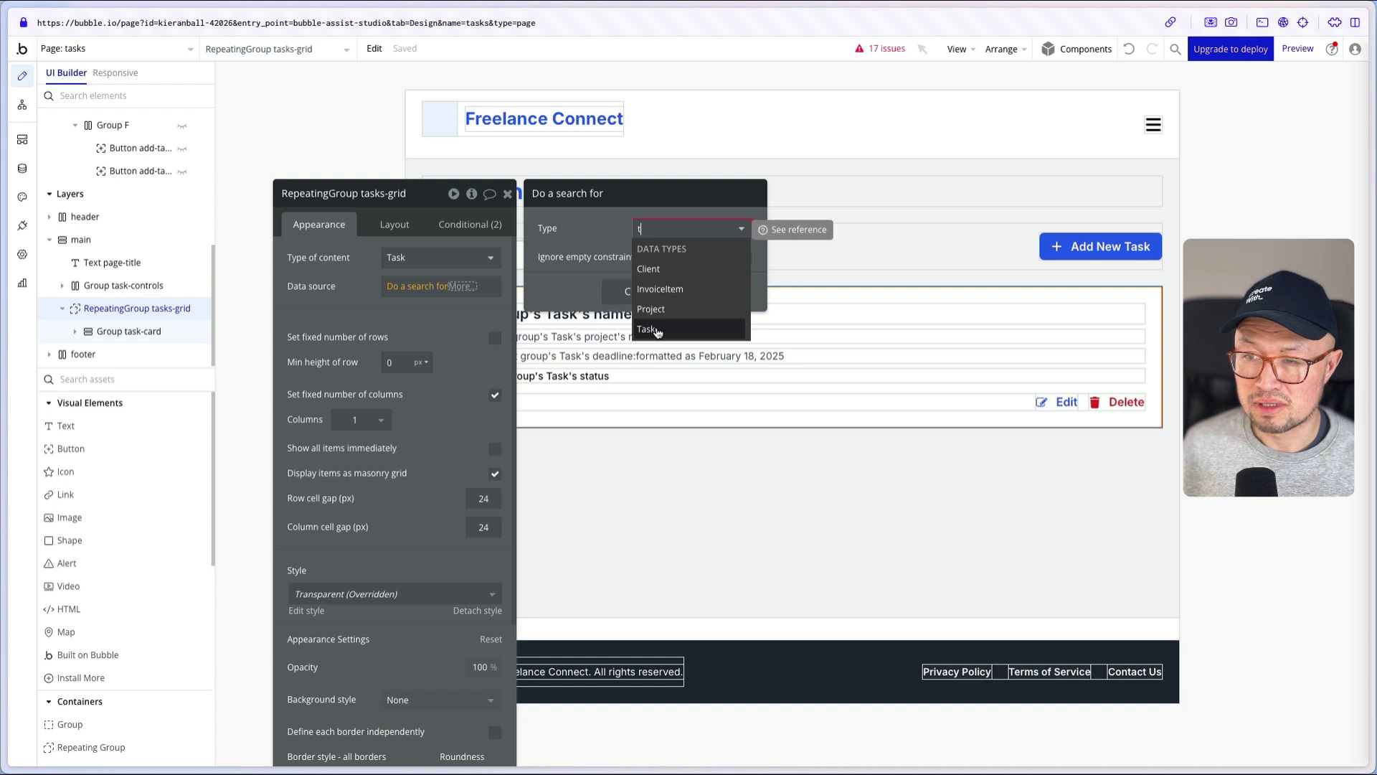
click(657, 332)
- Constrain the Task search to project = Dropdown project-select's value
click(604, 273)
click(554, 263)
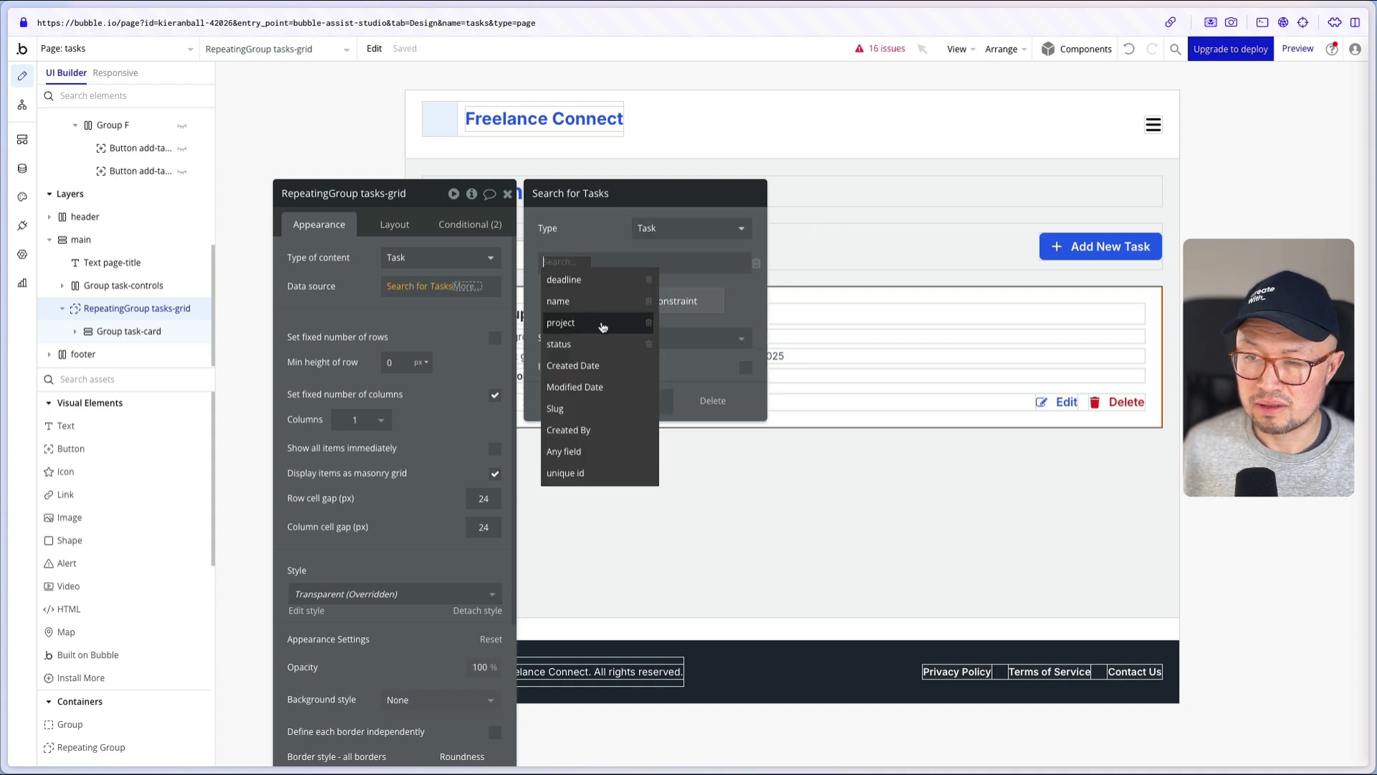
click(602, 325)
click(595, 264)
click(595, 265)
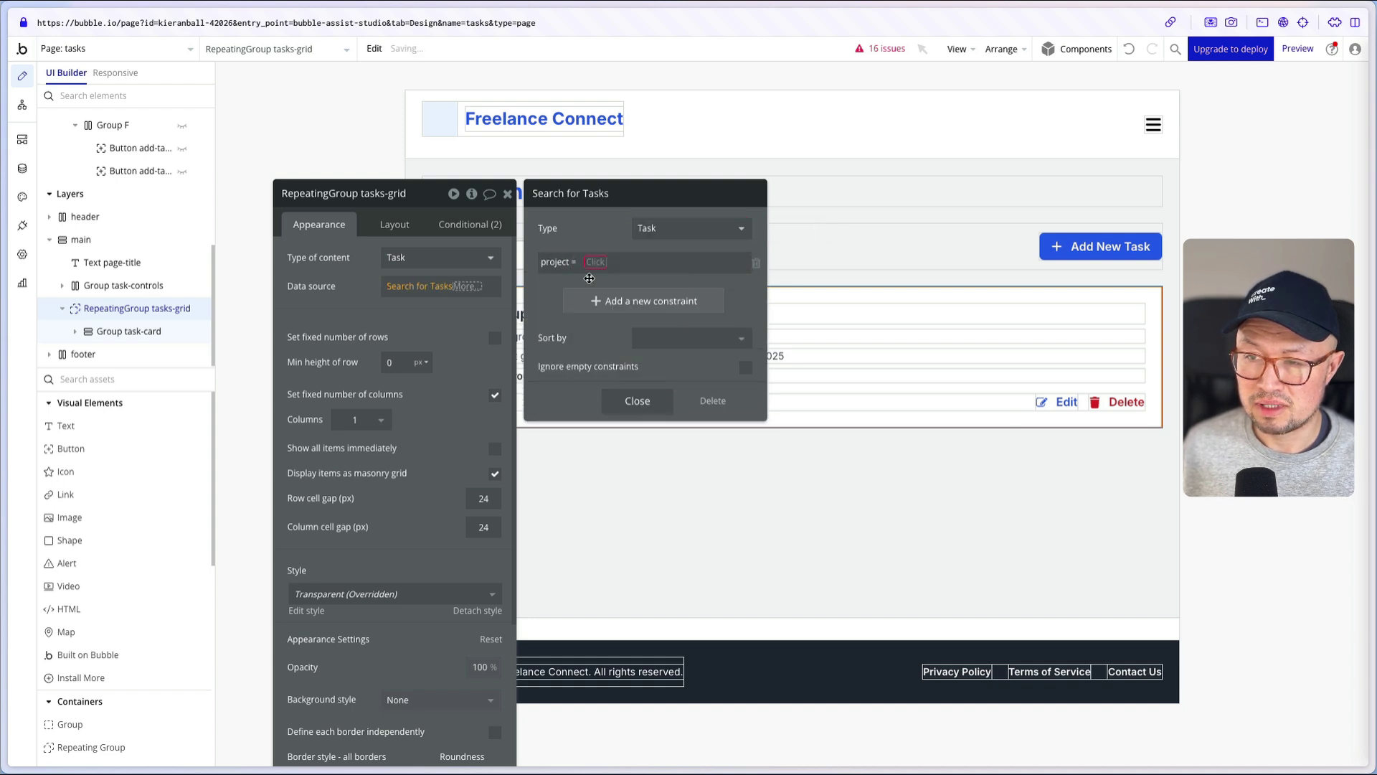
click(595, 265)
text(dr)
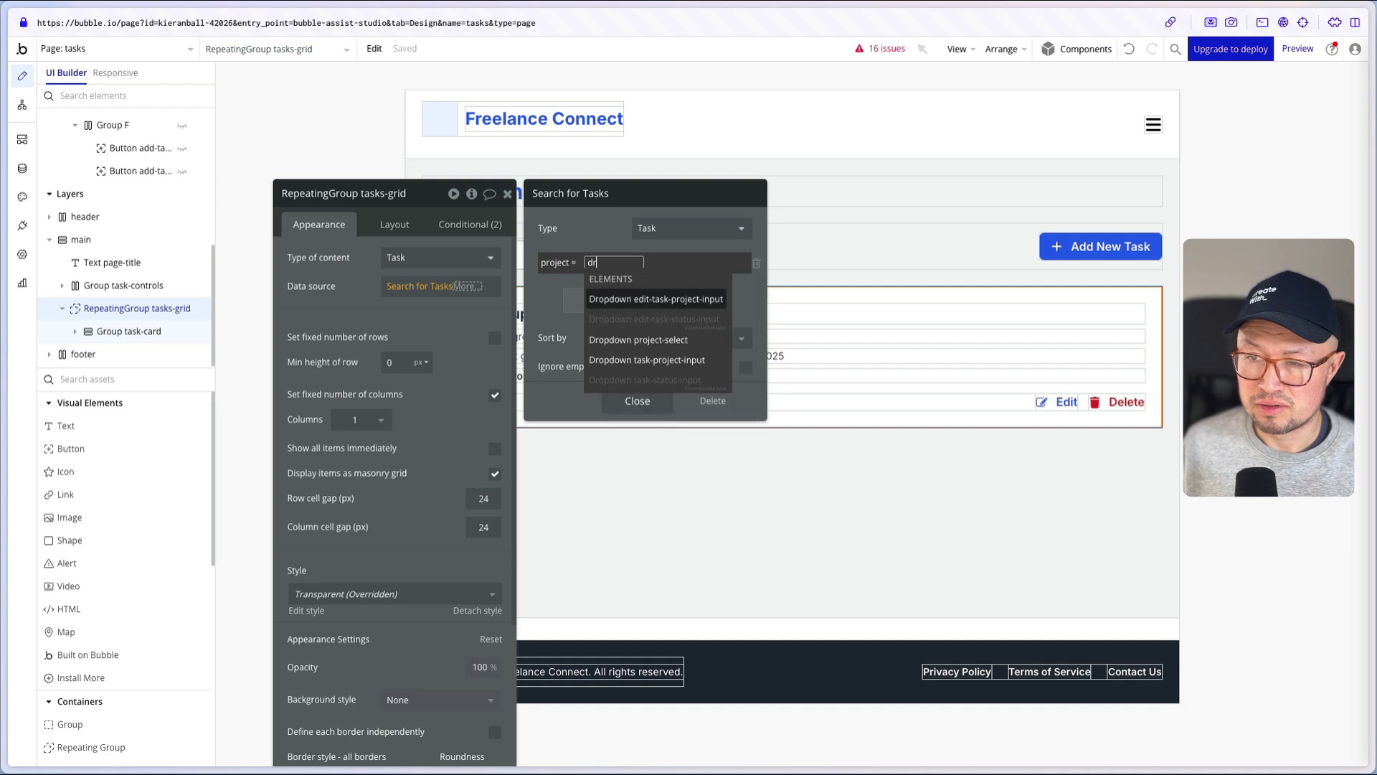
click(667, 340)
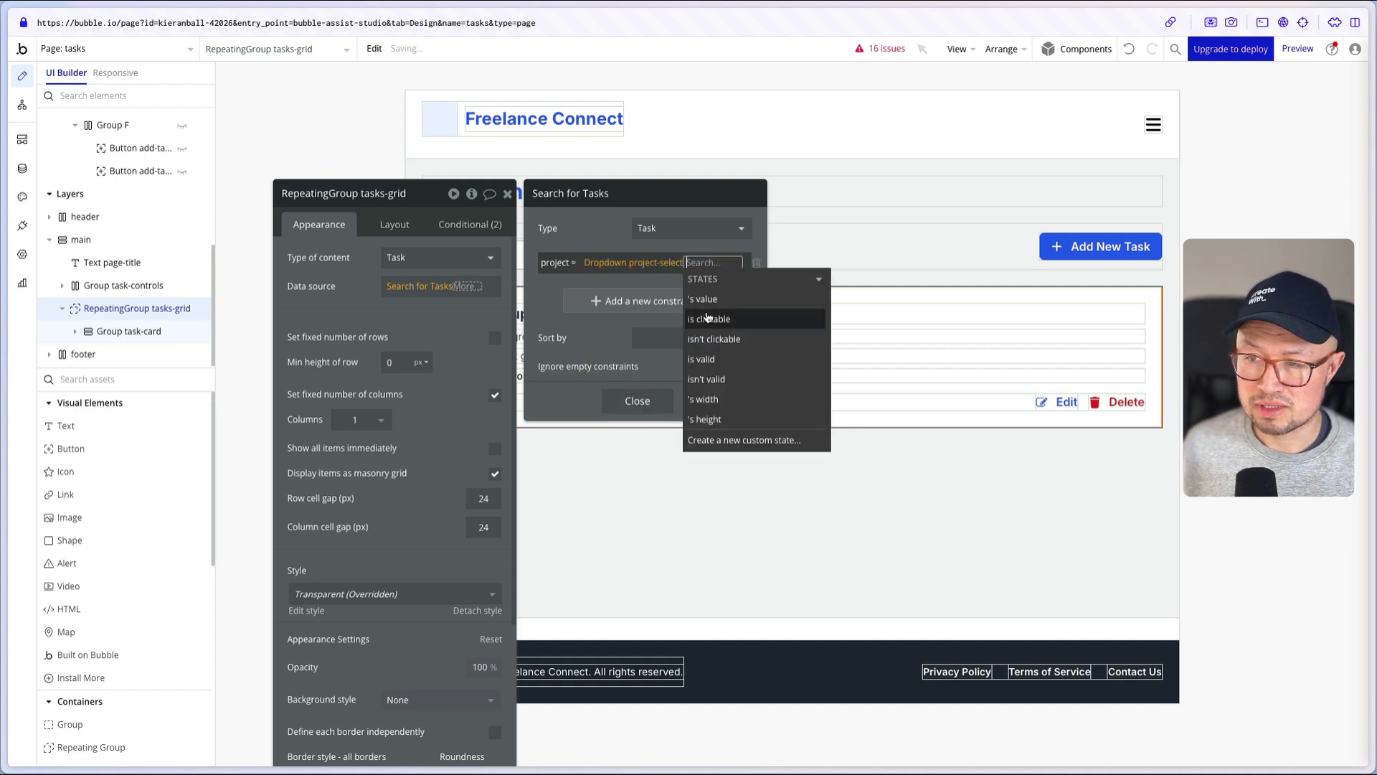
click(715, 300)
click(547, 342)
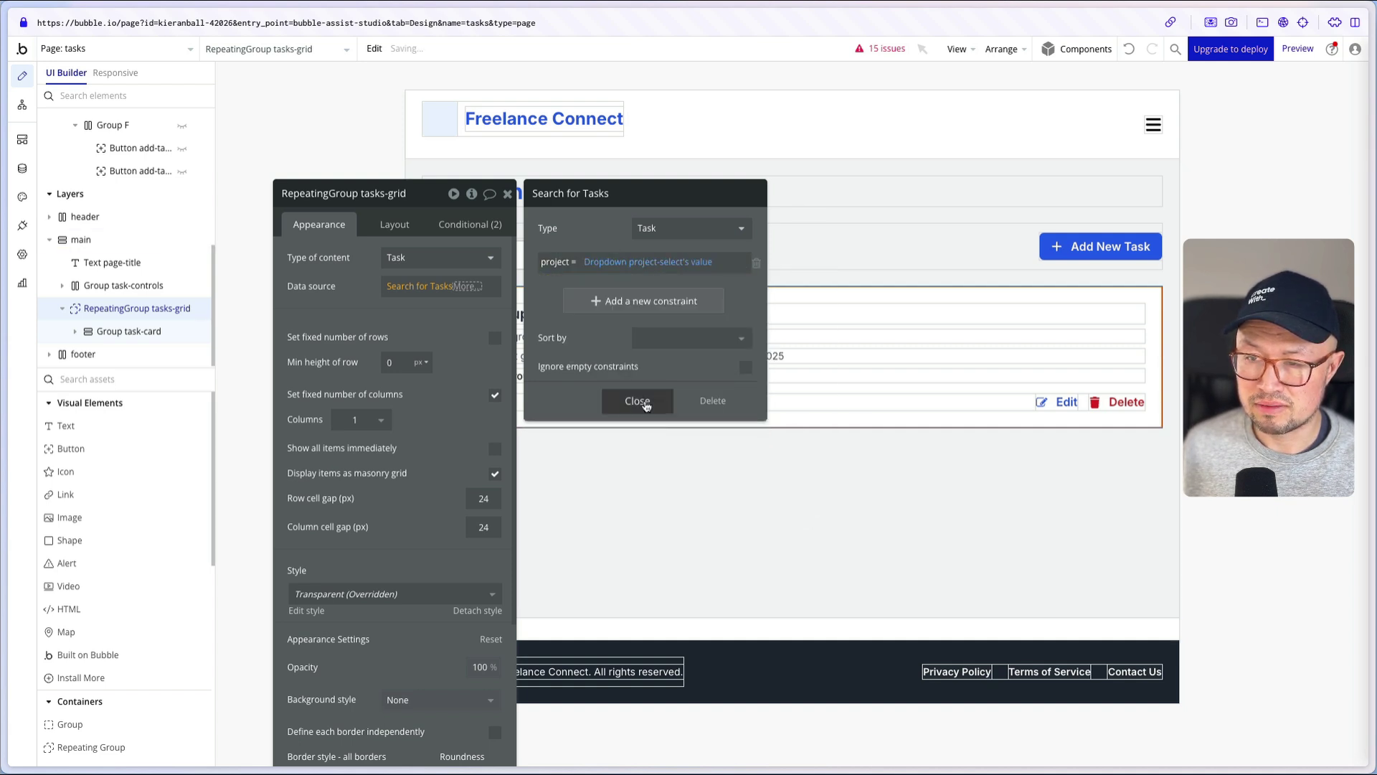
click(637, 400)
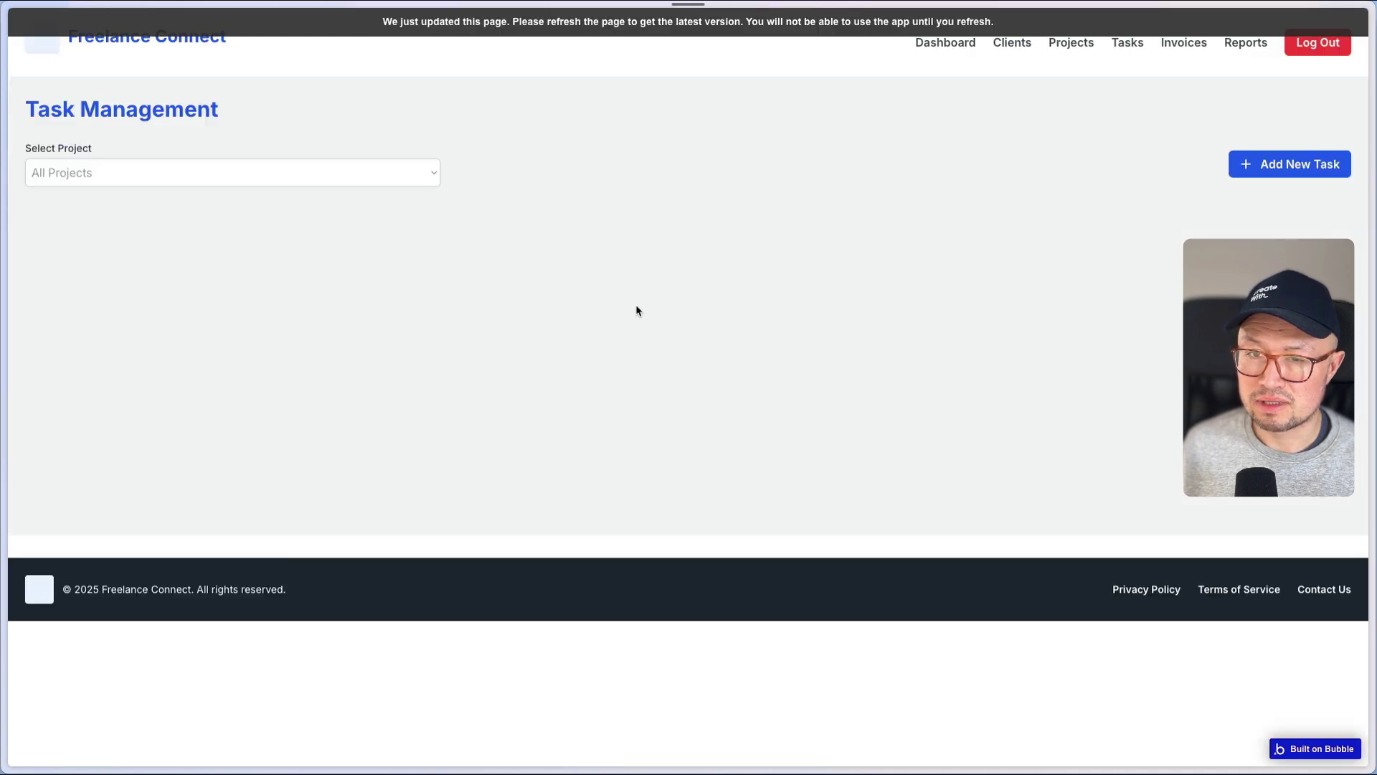
- Reload the preview, filter tasks to Marketing overhaul, and delete the new marketing task
key(super+r)
click(331, 172)
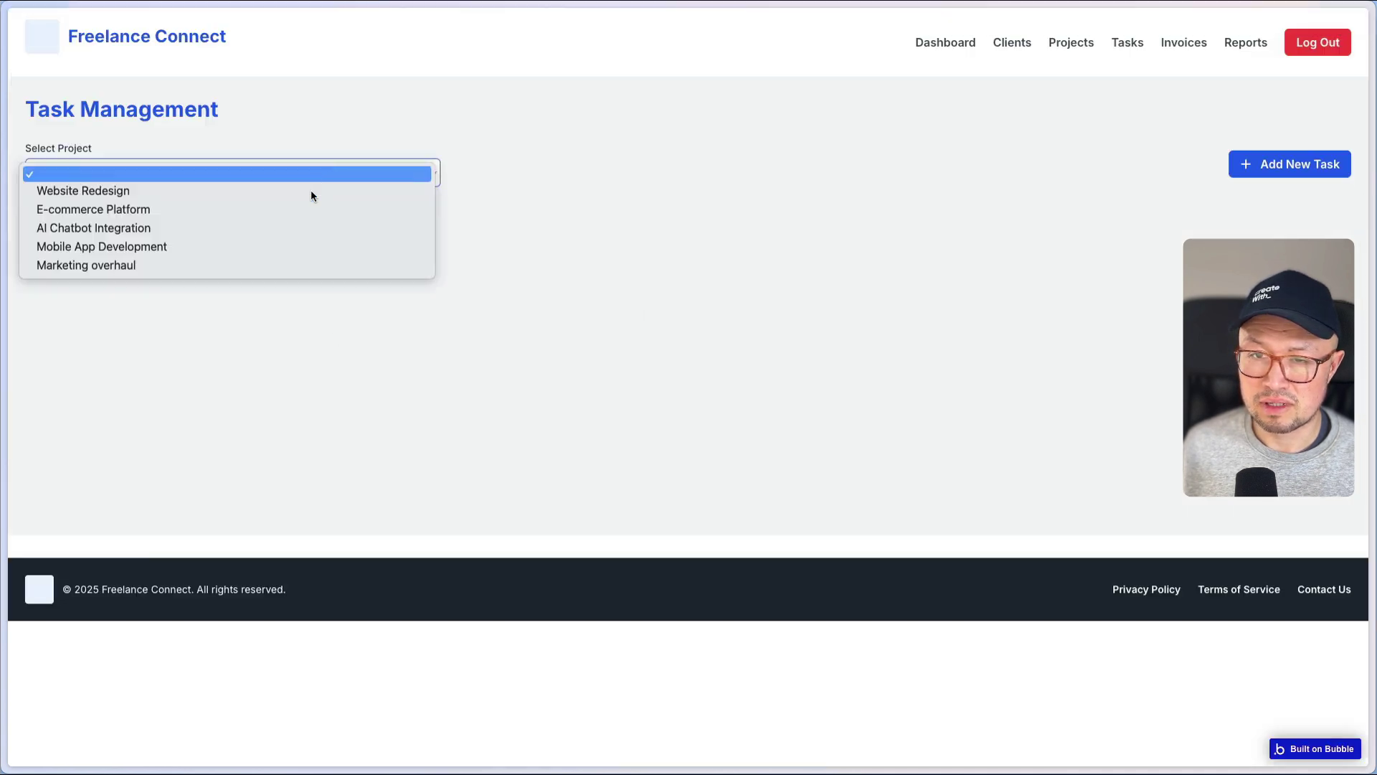
click(280, 265)
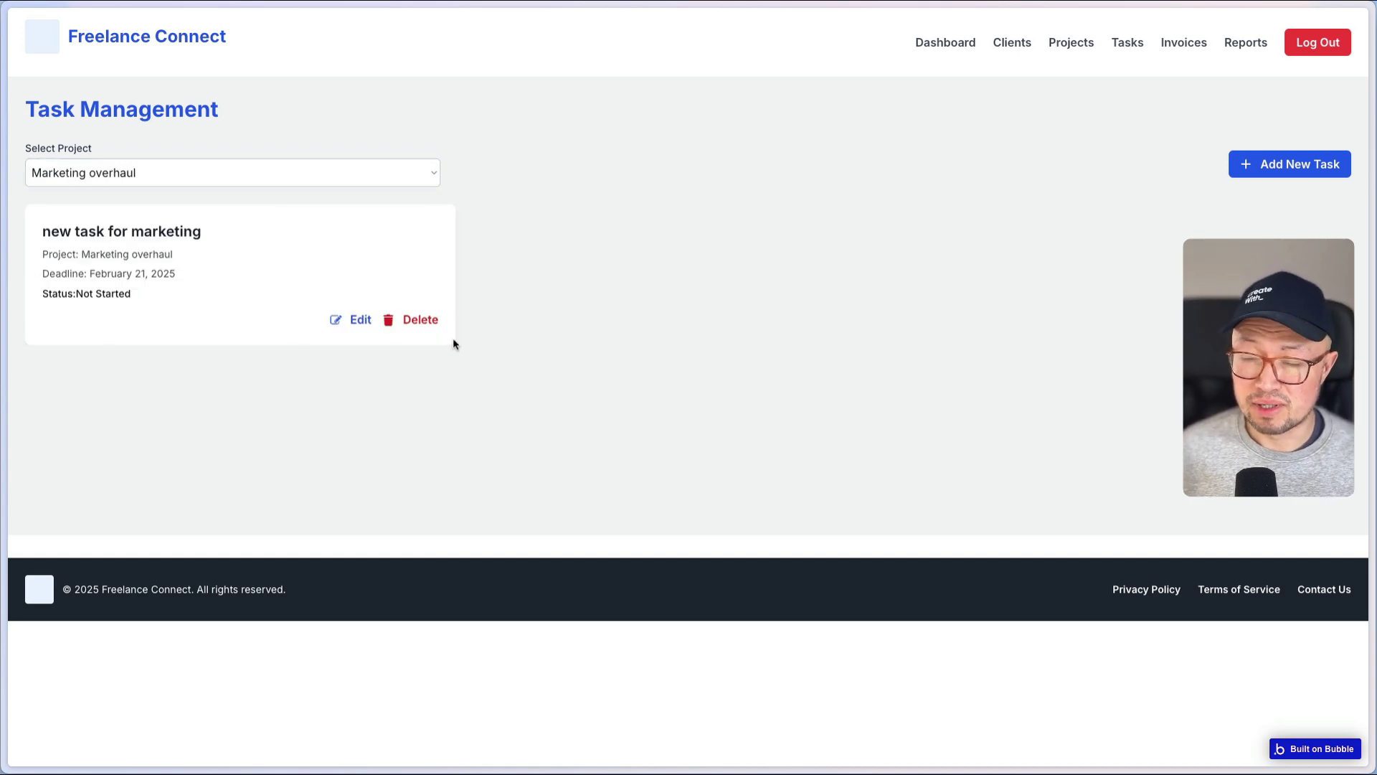
click(350, 329)
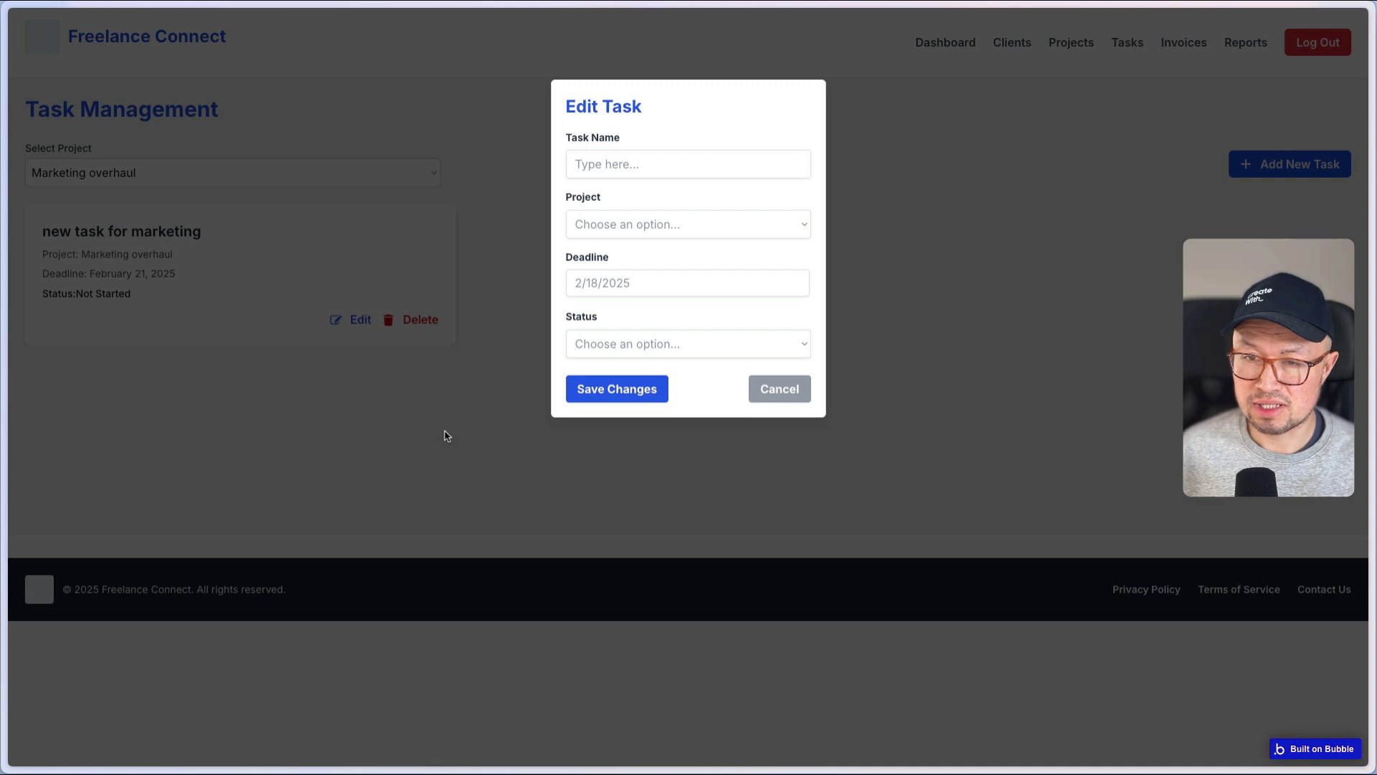
click(444, 436)
click(420, 320)
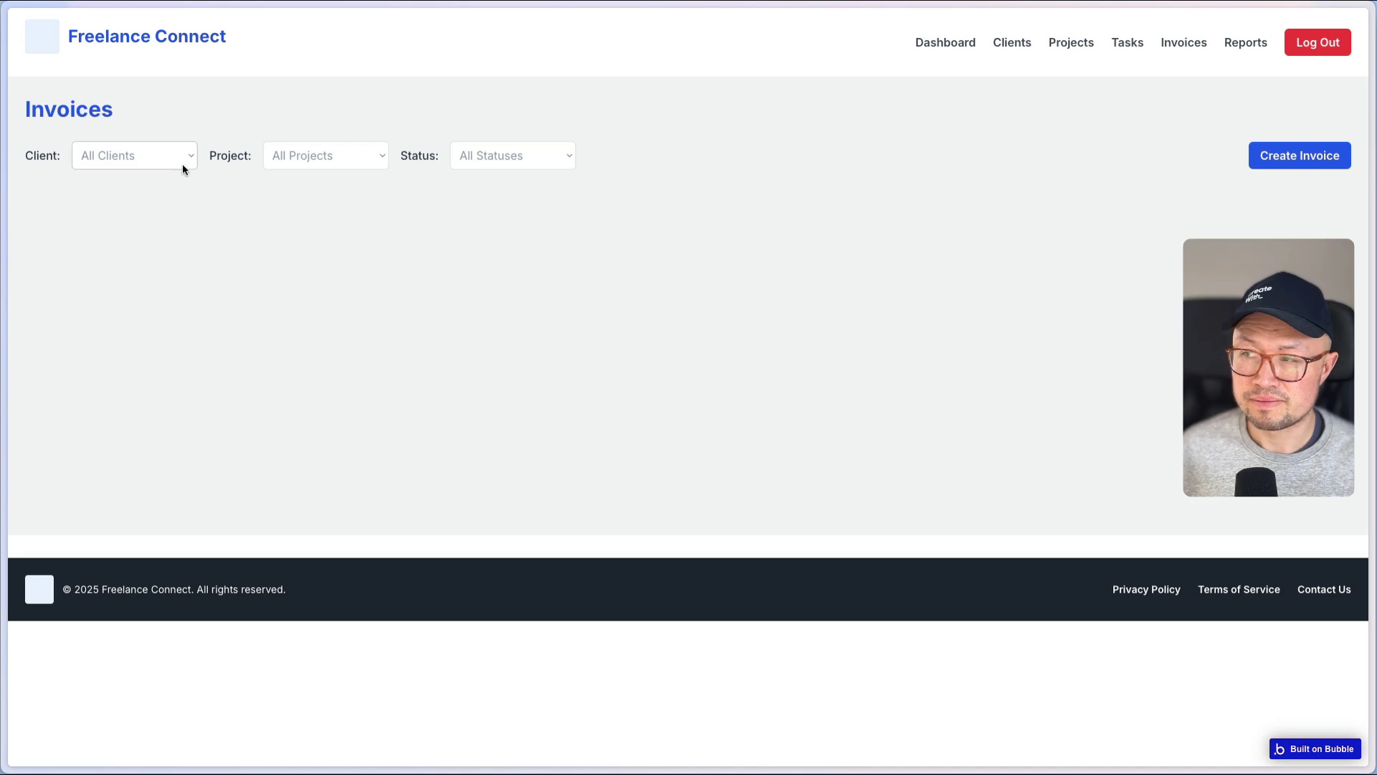
- Start creating an invoice and confirm the Client dropdown shows only a blank option
click(1263, 161)
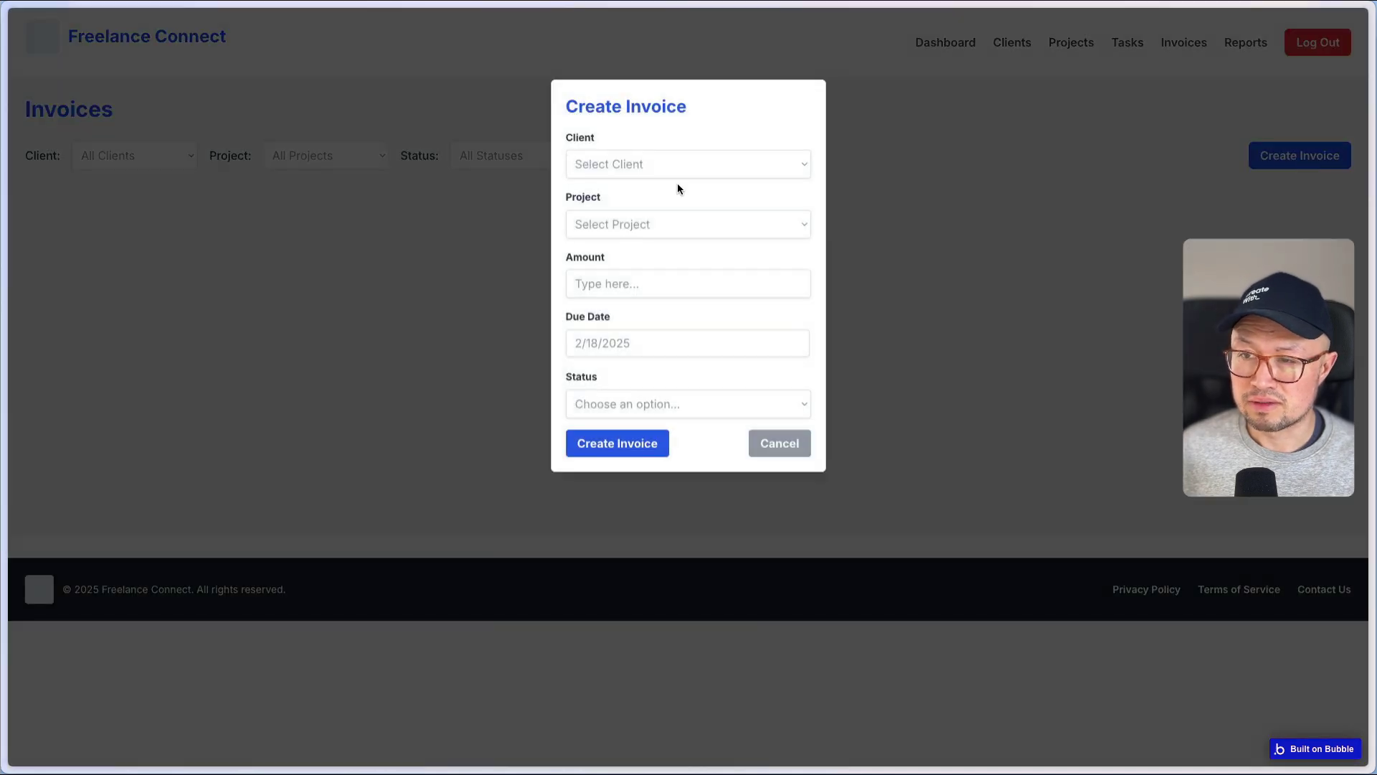
click(652, 170)
click(666, 164)
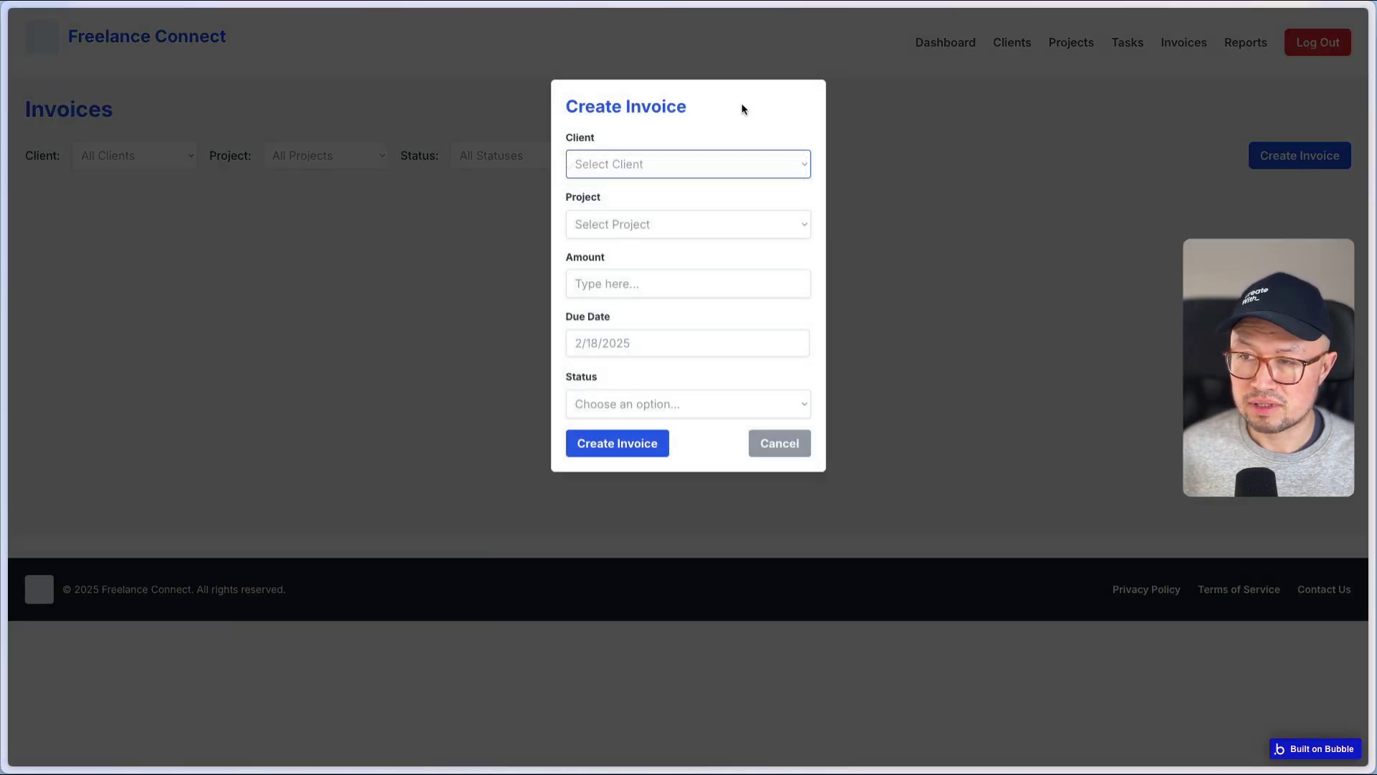
click(784, 163)
click(749, 218)
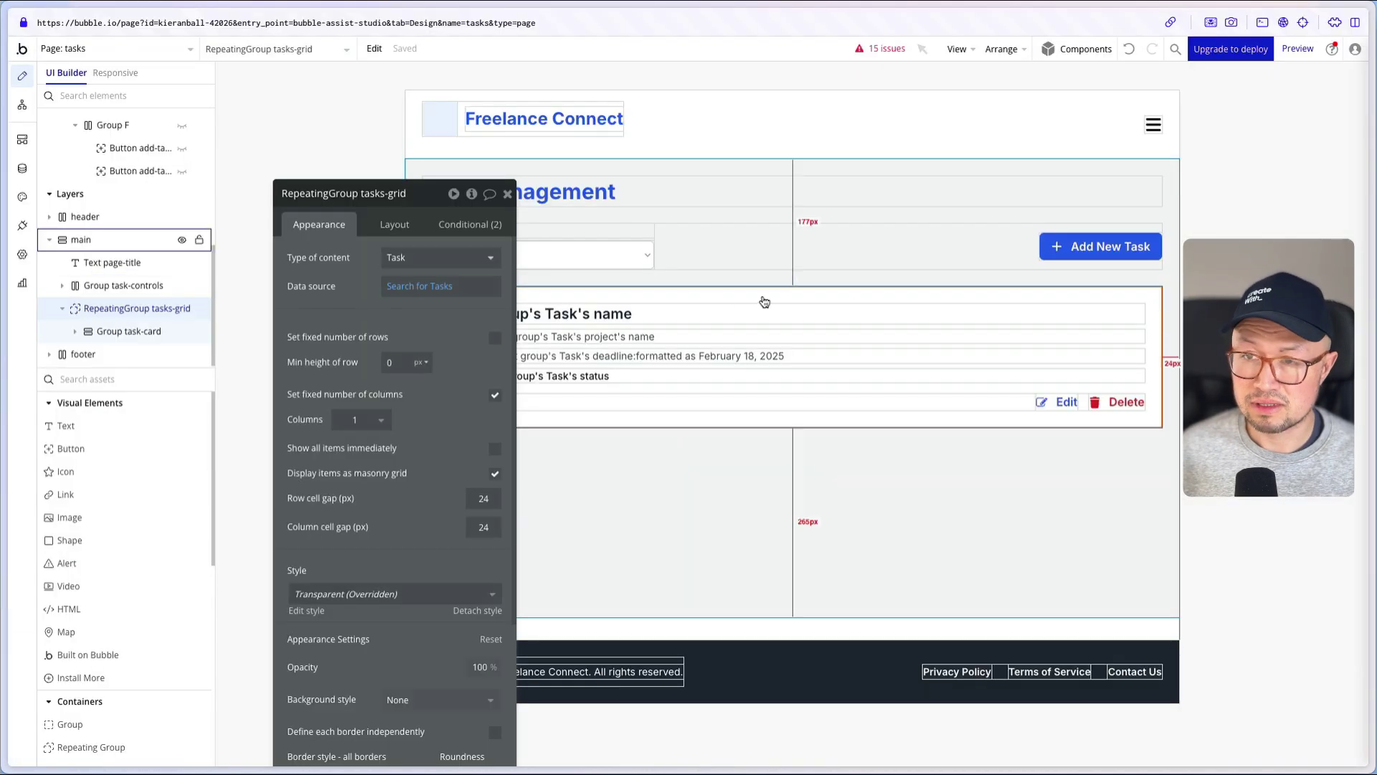
- Go to the invoices page and open the create-invoice popup's Client dropdown settings
click(188, 49)
text(ub)
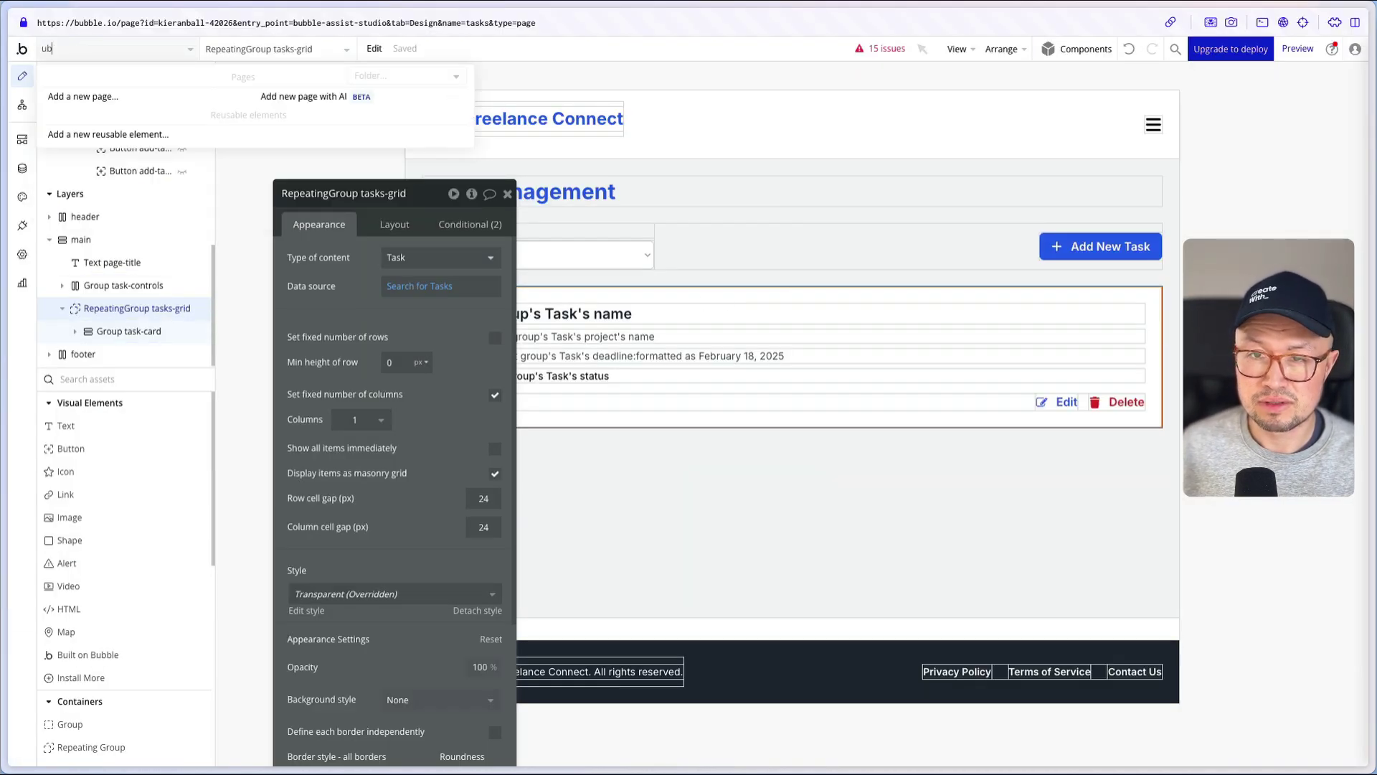
key(BackSpace)
key(BackSpace)
text(inv)
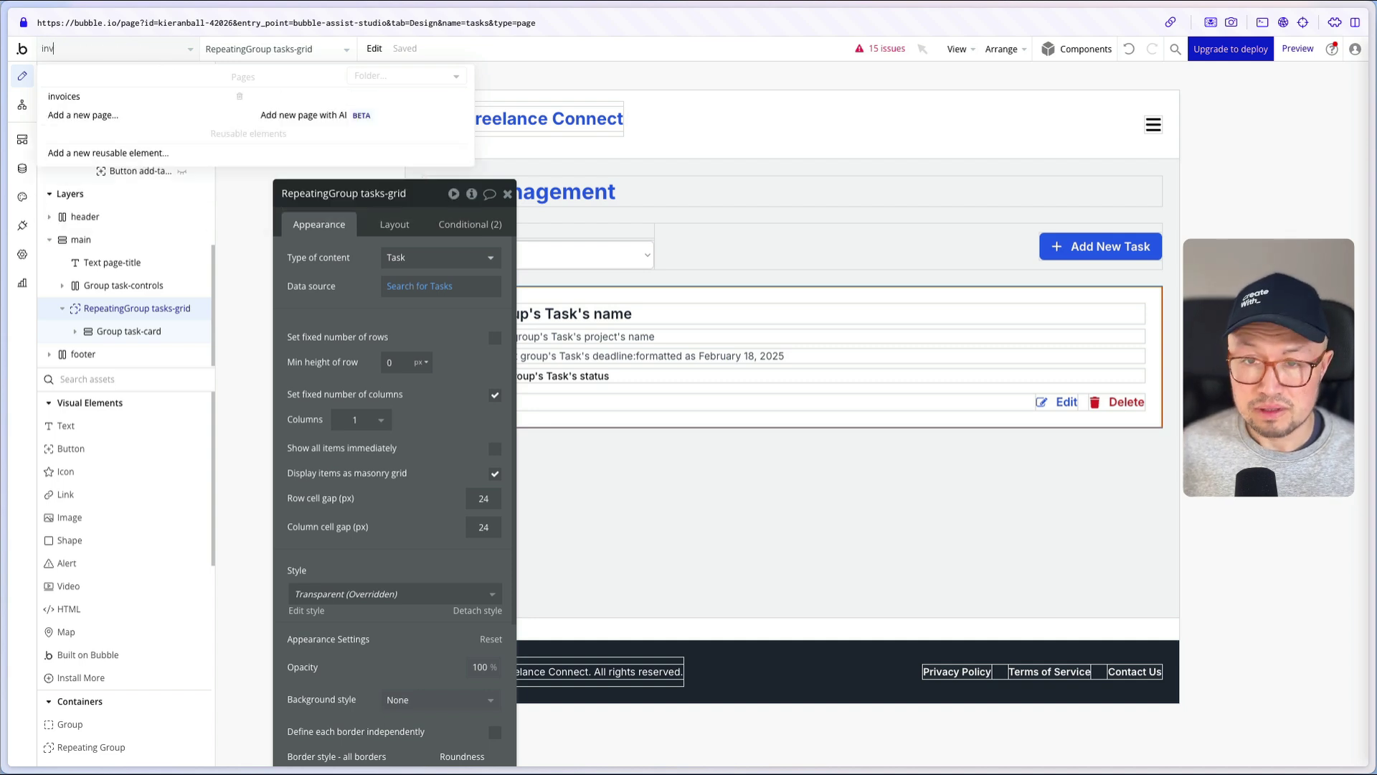
click(111, 100)
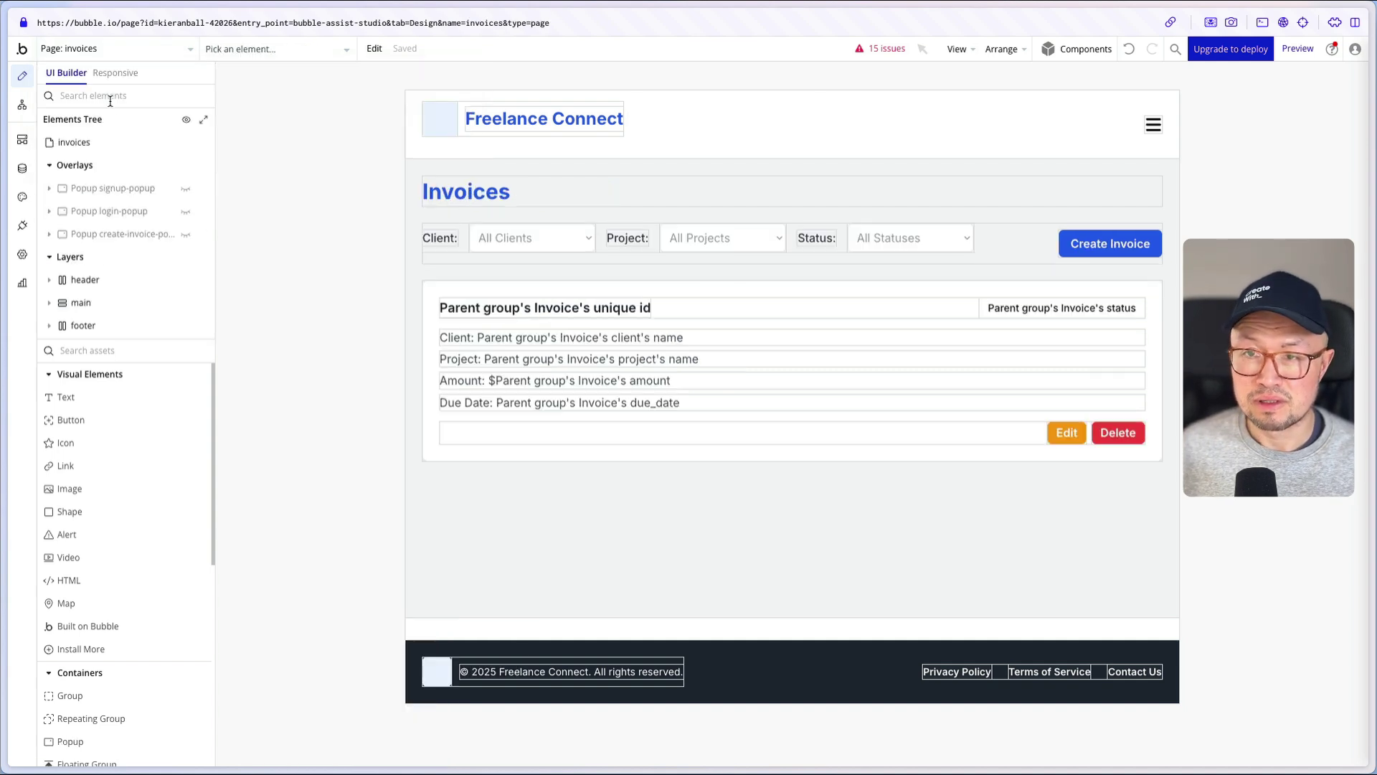
click(263, 50)
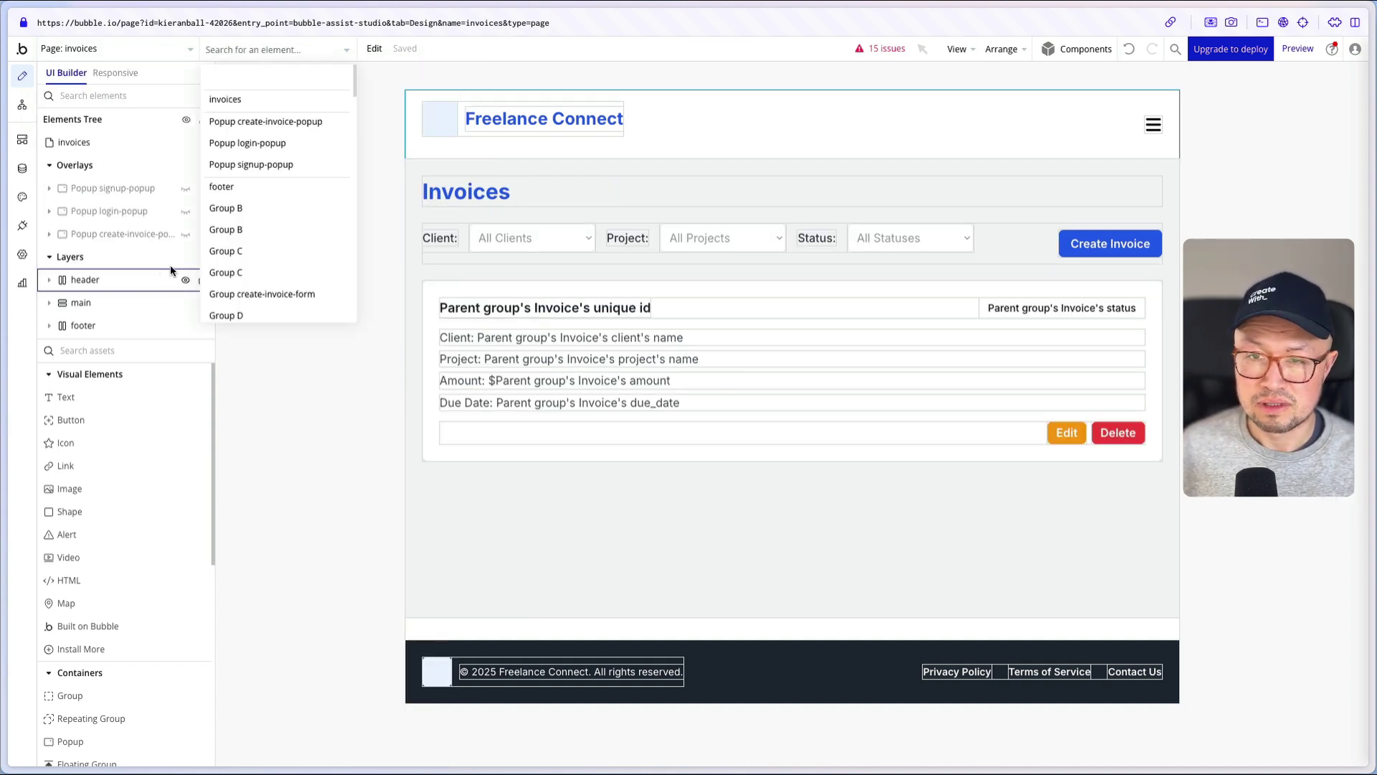
click(125, 234)
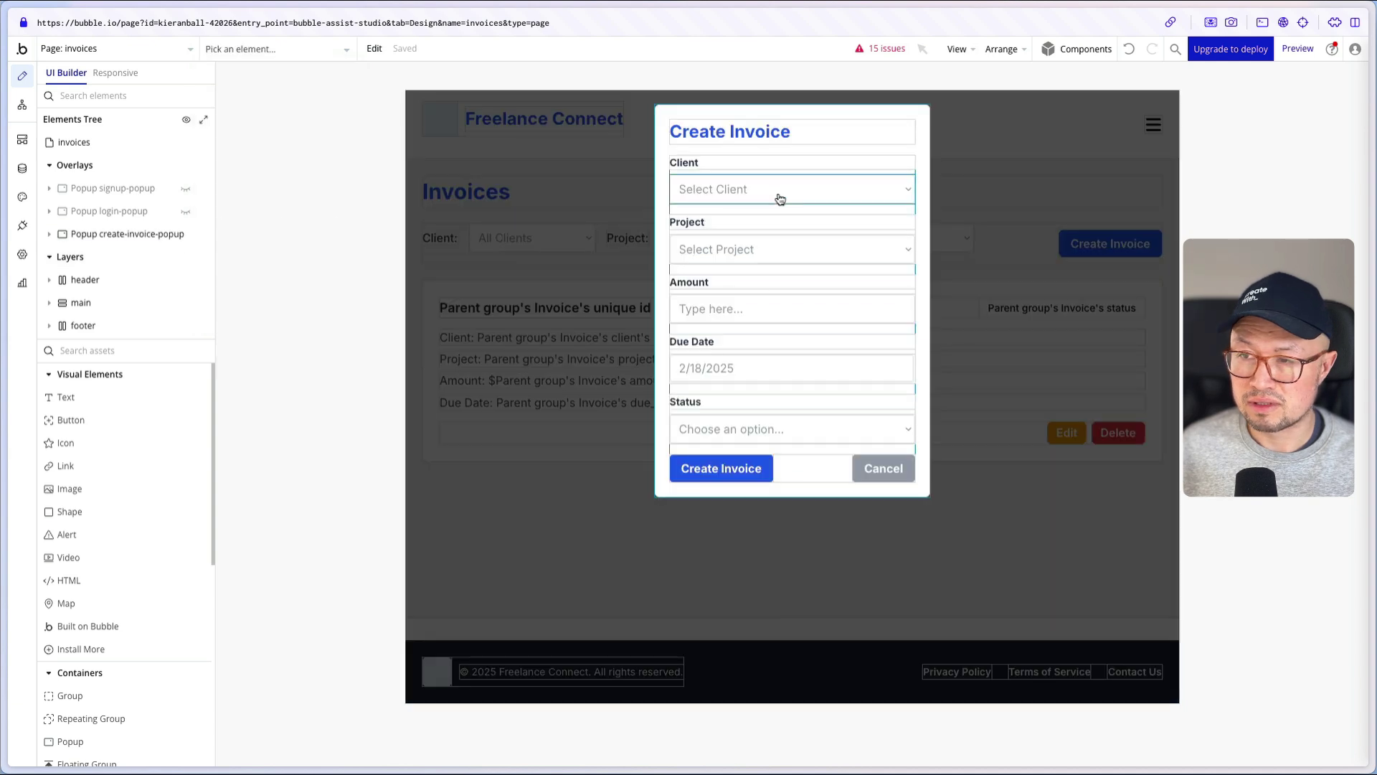
double_click(778, 191)
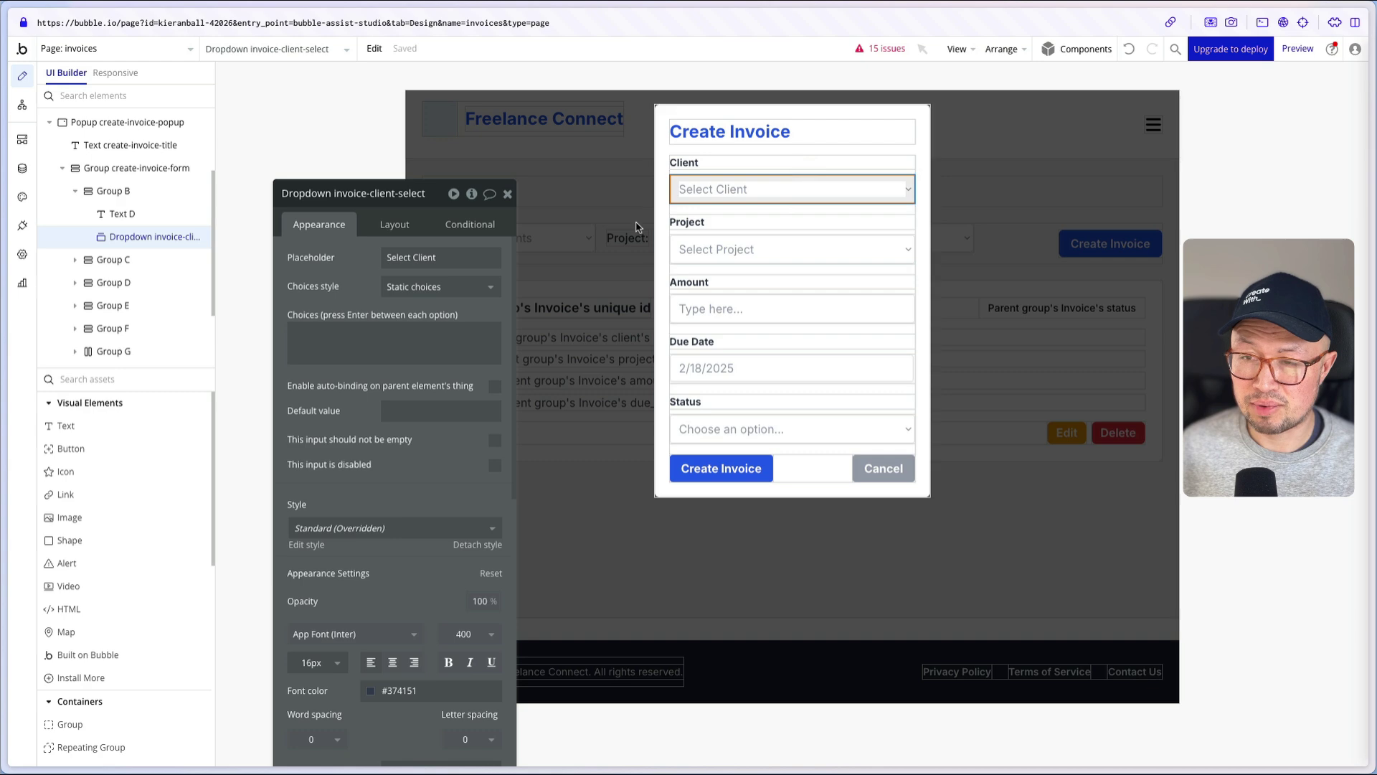
- Set the dropdown to dynamic Client choices from Search for Clients, captioned with Current option's name
click(426, 286)
click(413, 353)
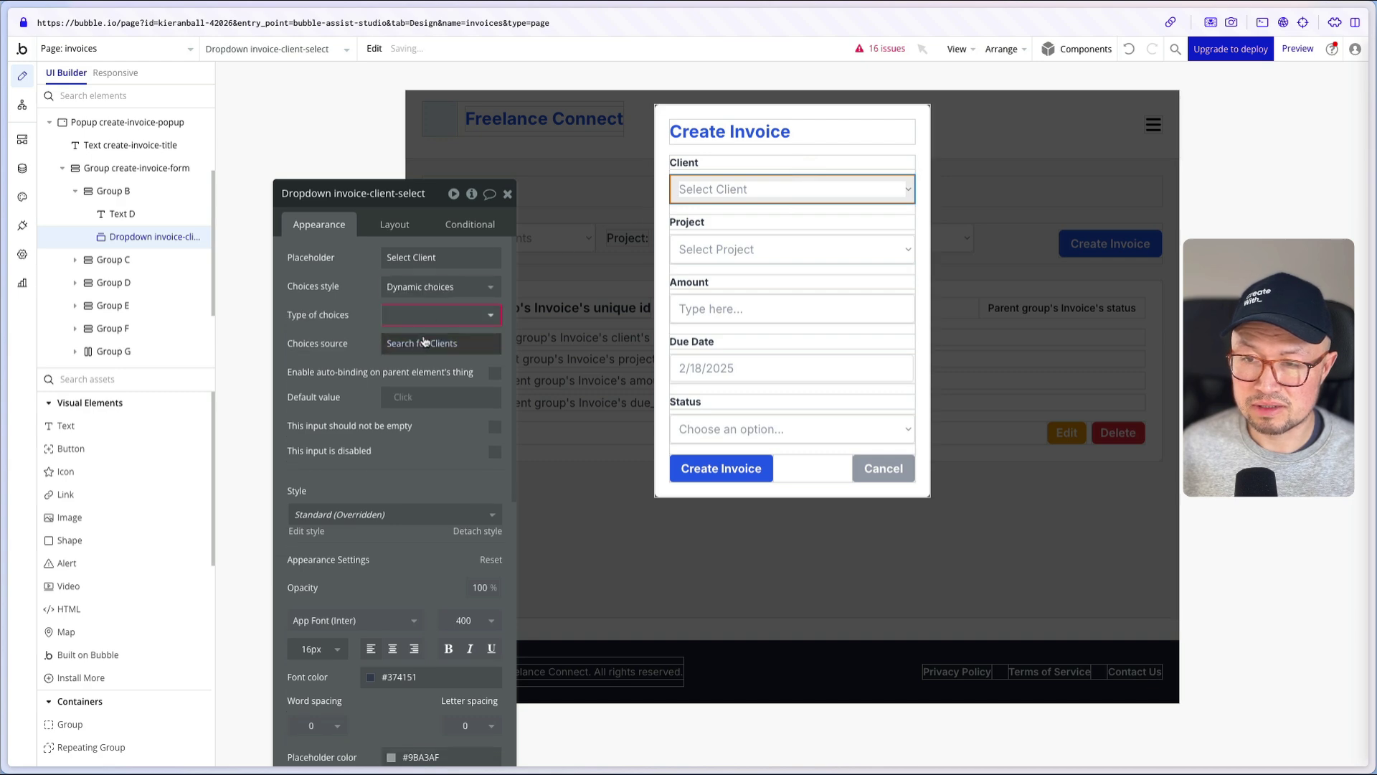
click(414, 315)
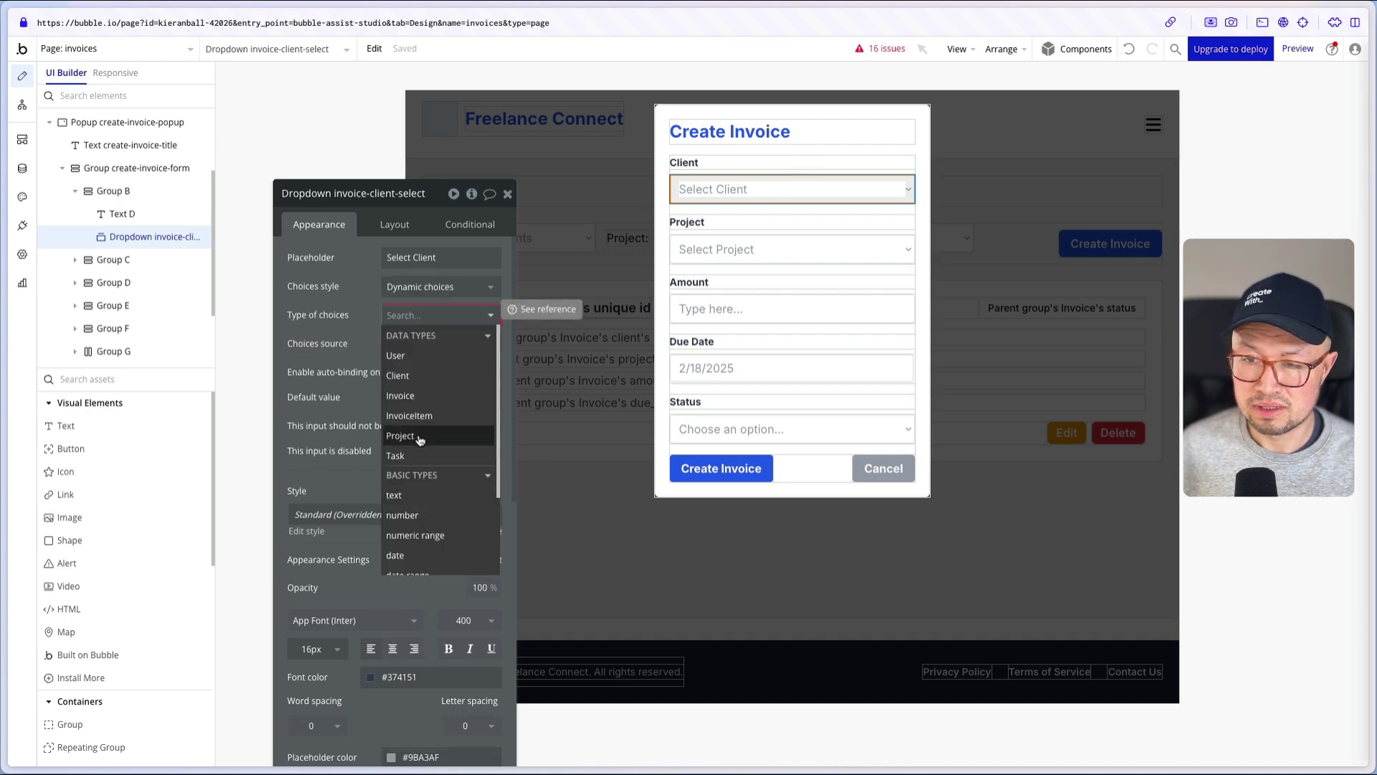
click(399, 375)
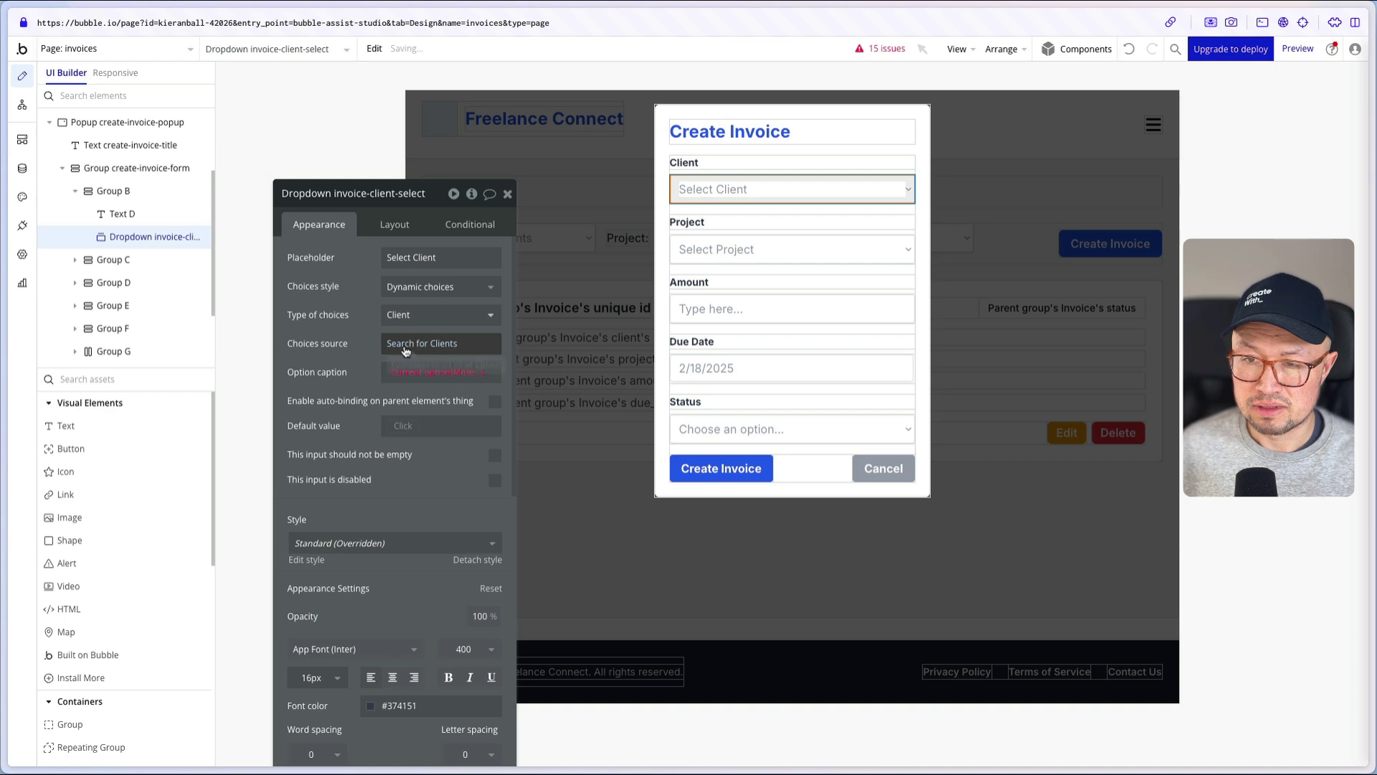
click(422, 343)
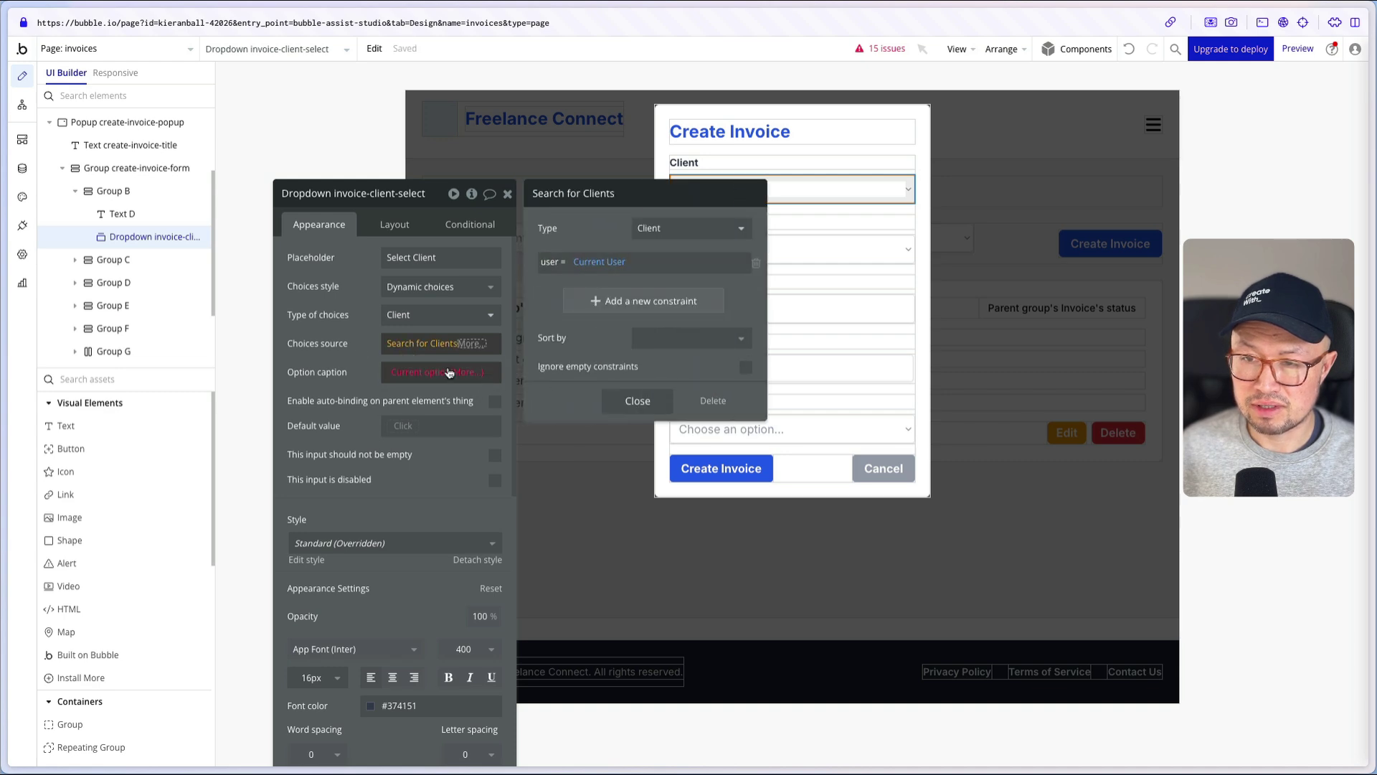
click(459, 323)
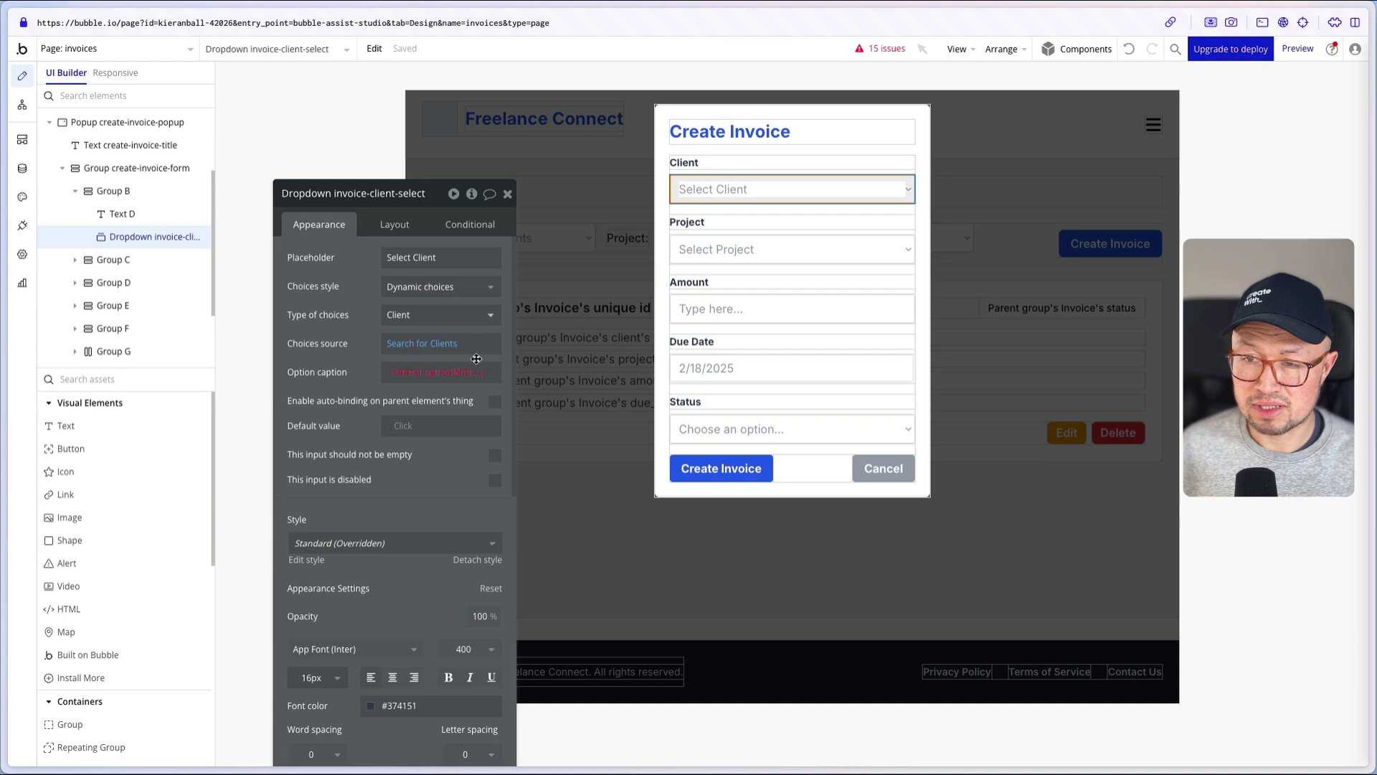
click(468, 296)
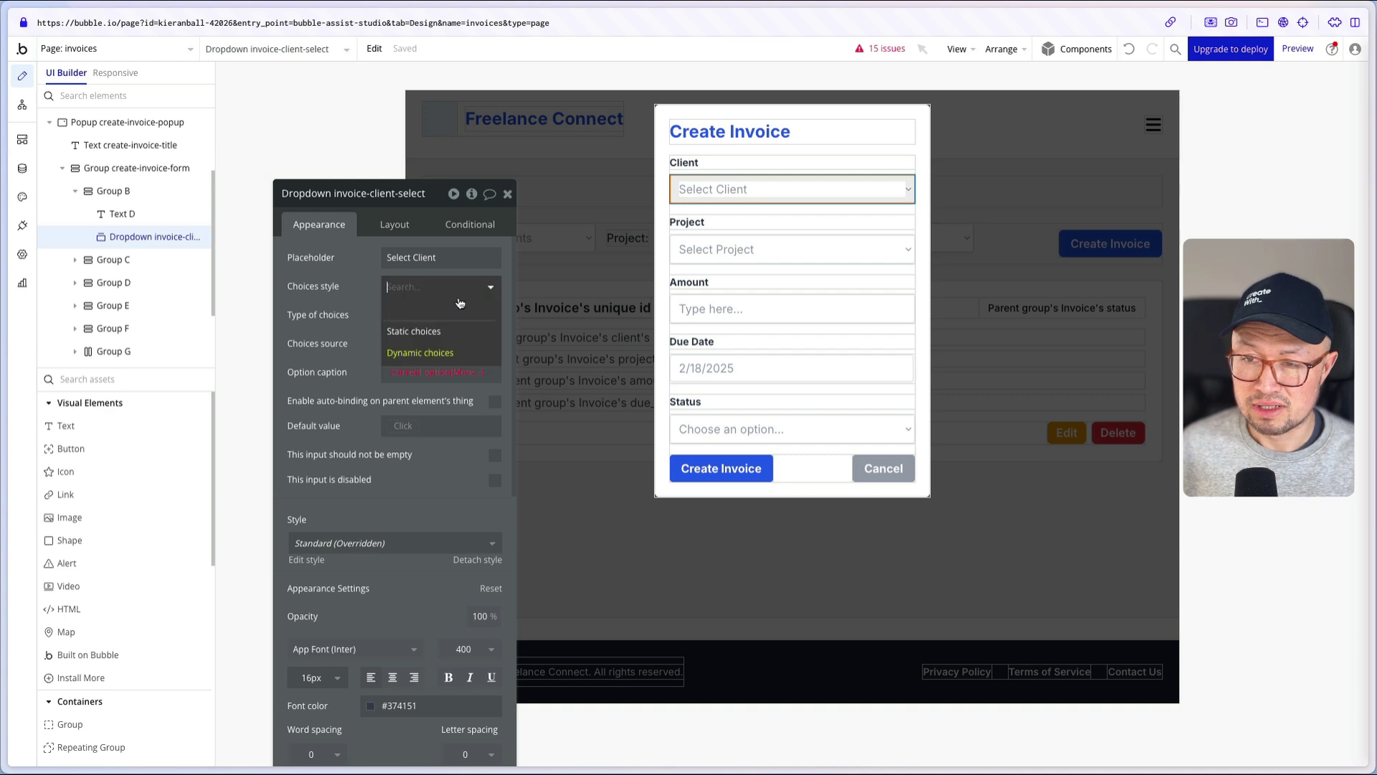
click(453, 337)
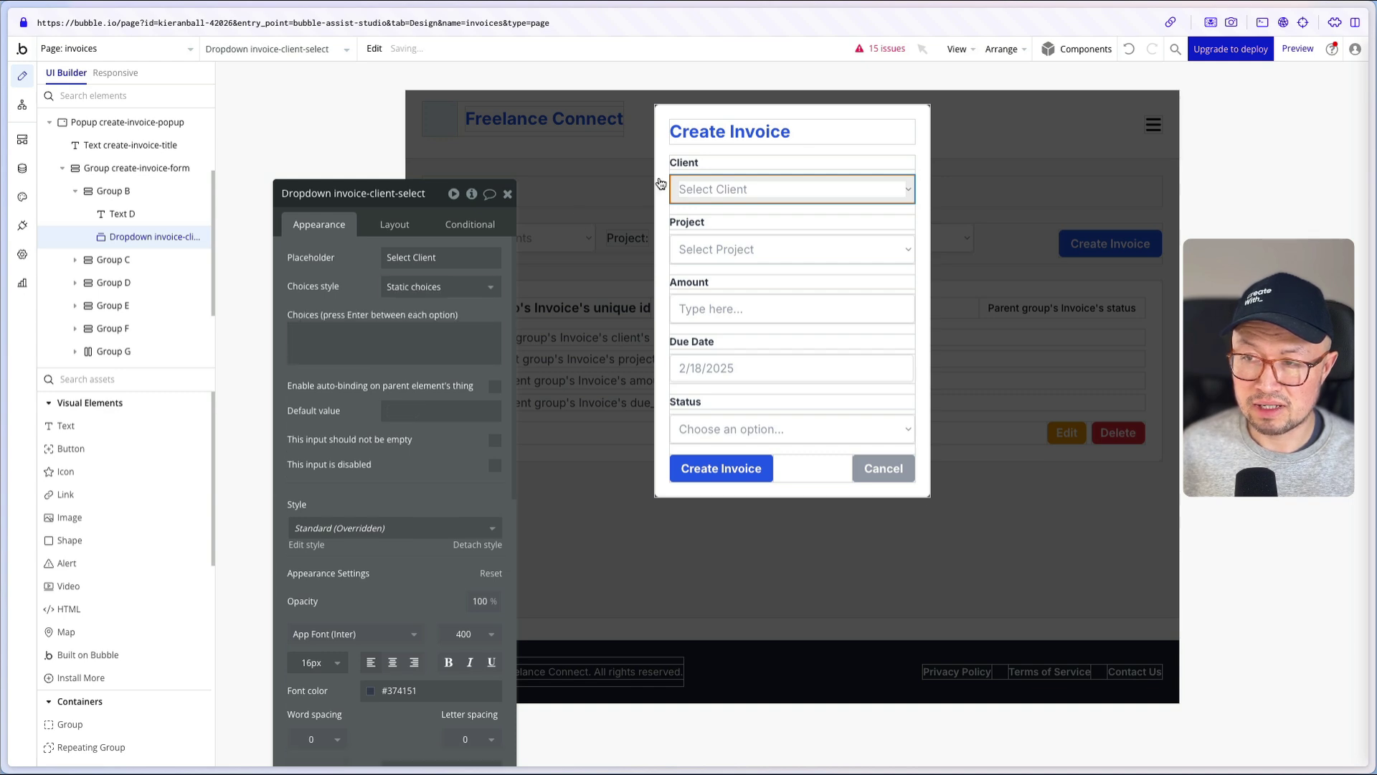
click(437, 291)
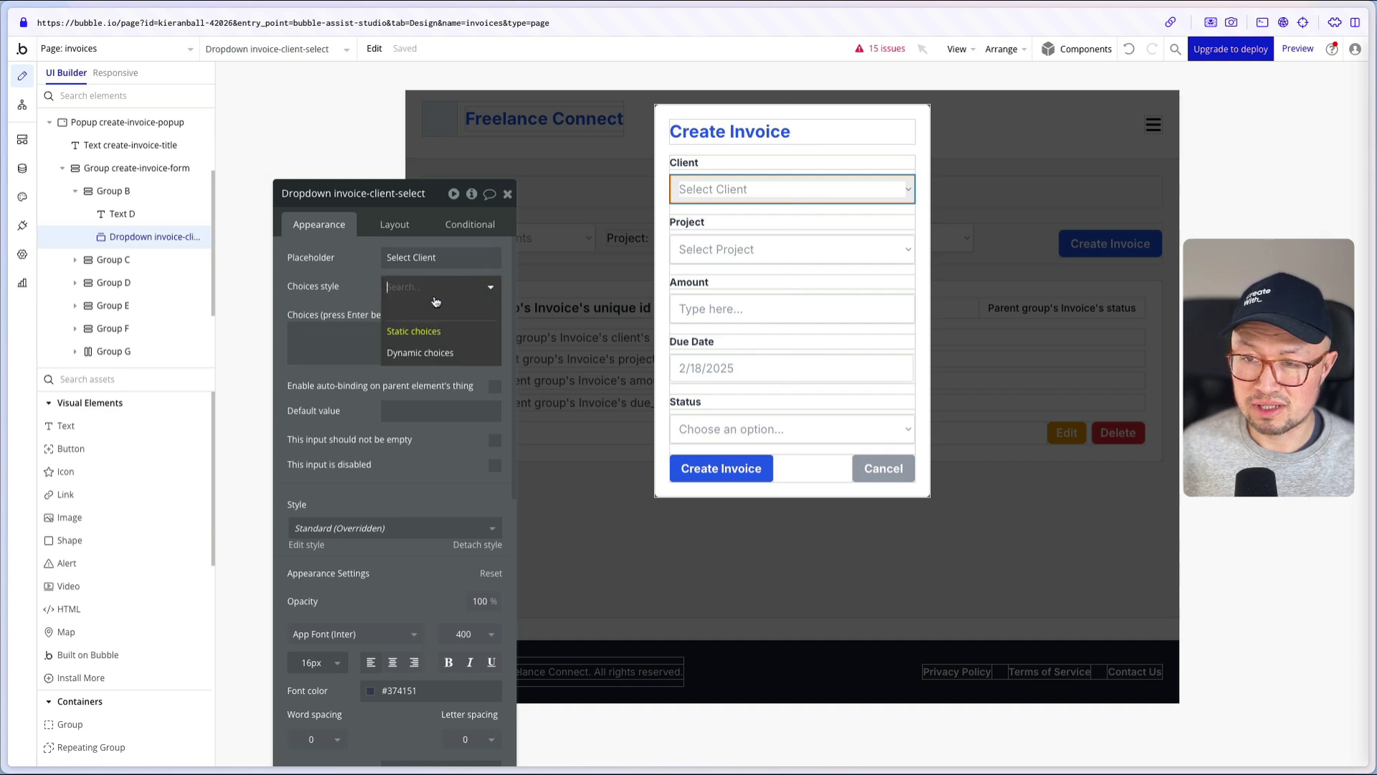
click(431, 355)
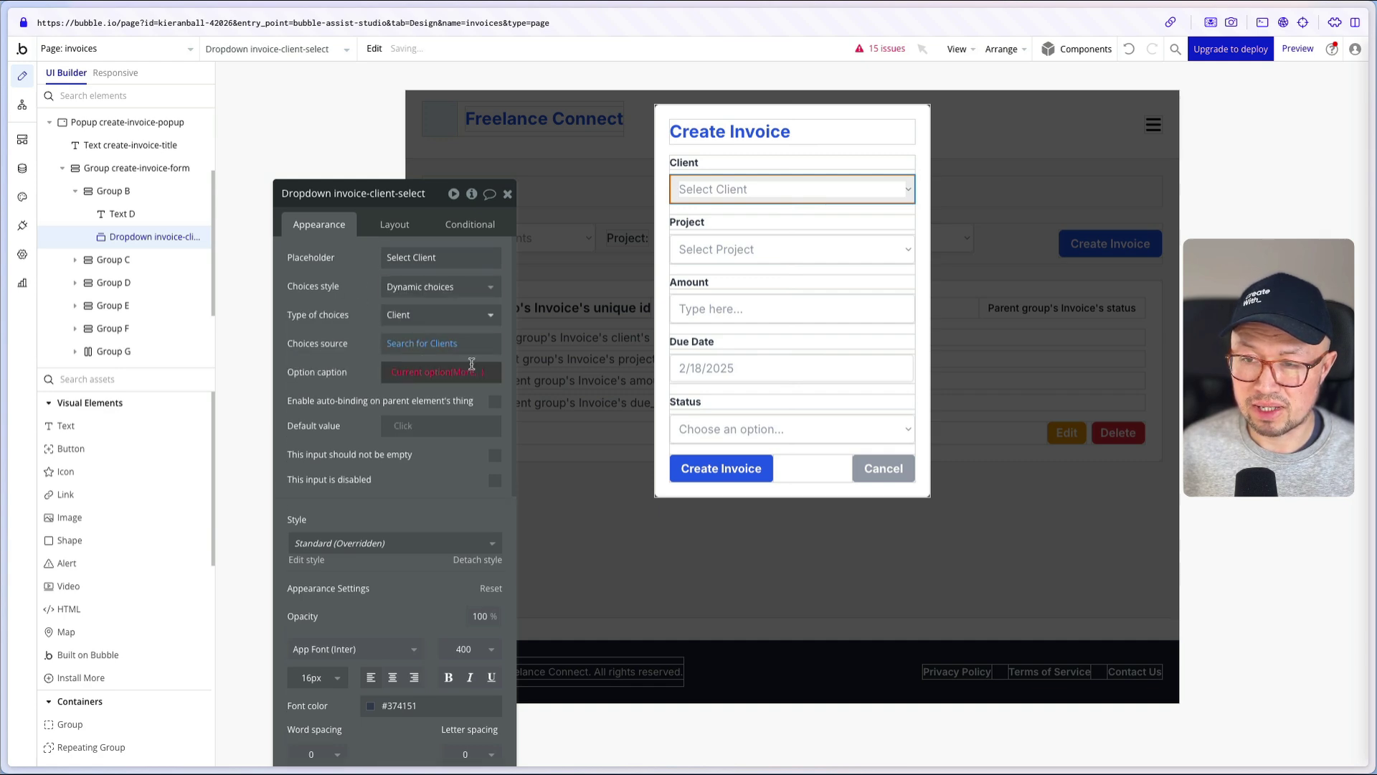
click(466, 373)
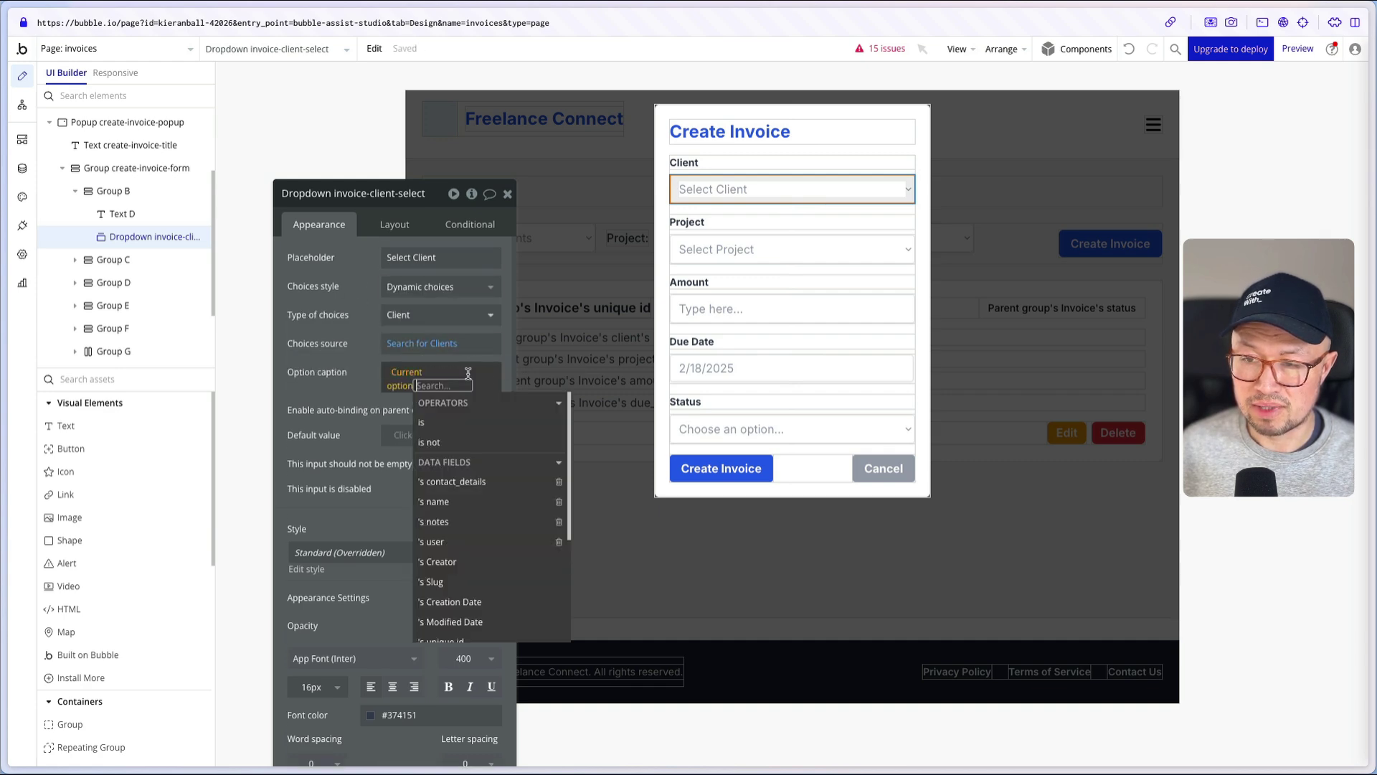
click(448, 501)
click(337, 361)
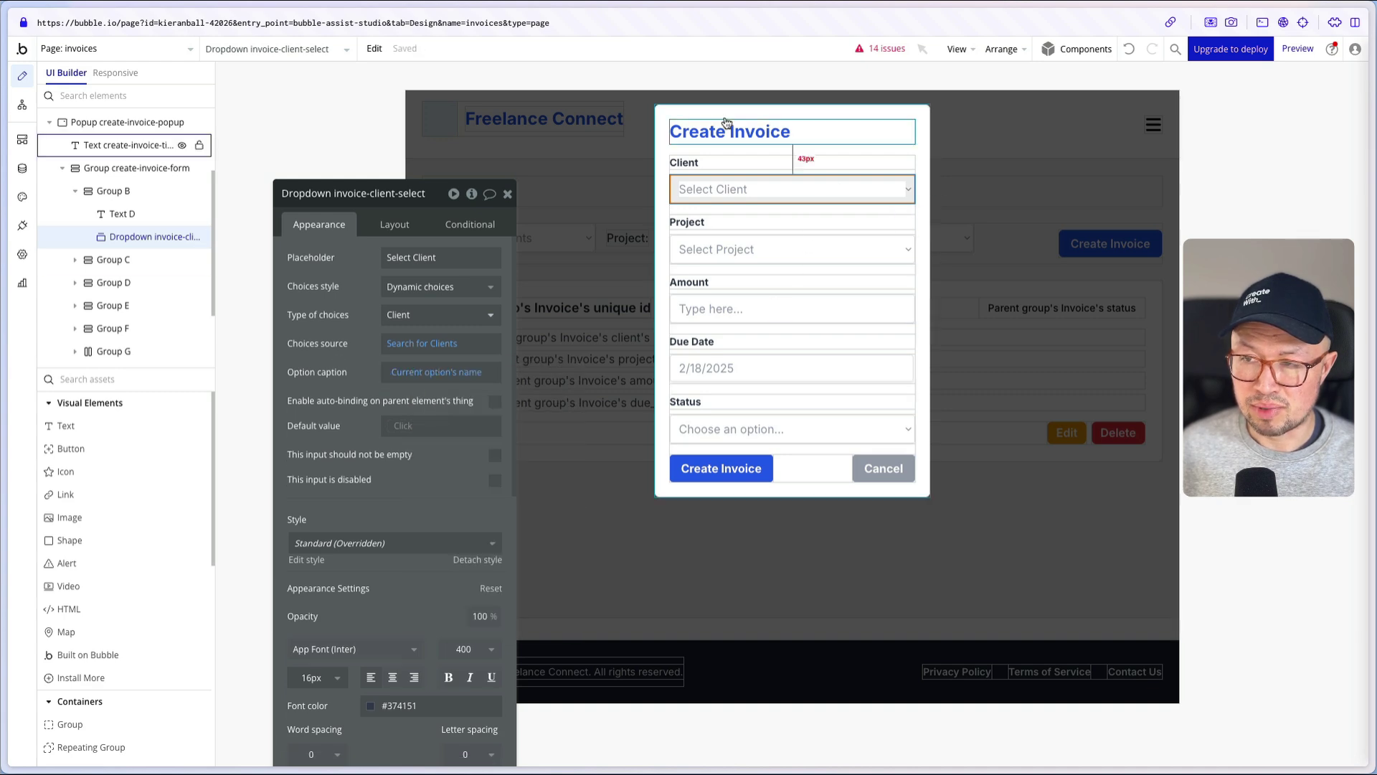
- Inspect the Create a new Invoice step in the Create Invoice button's workflow
click(738, 471)
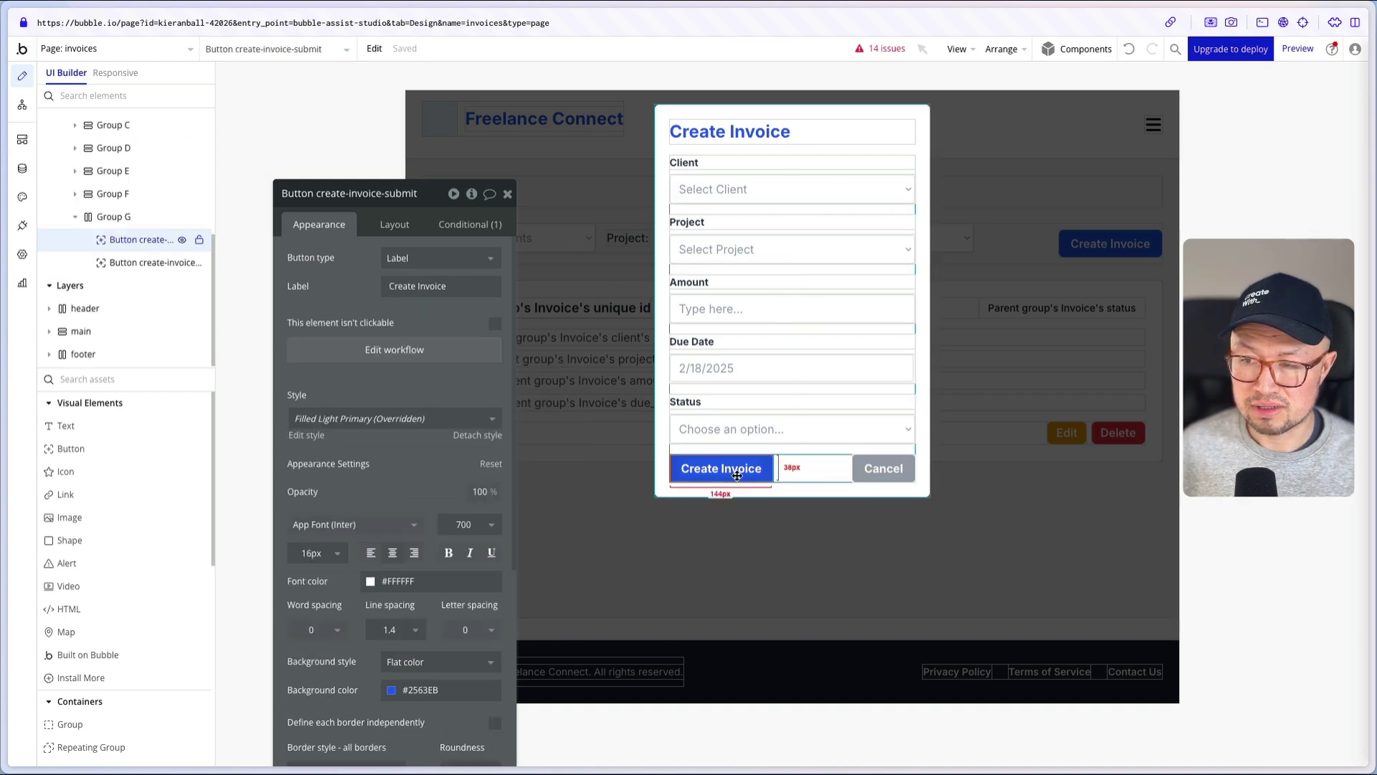
click(393, 351)
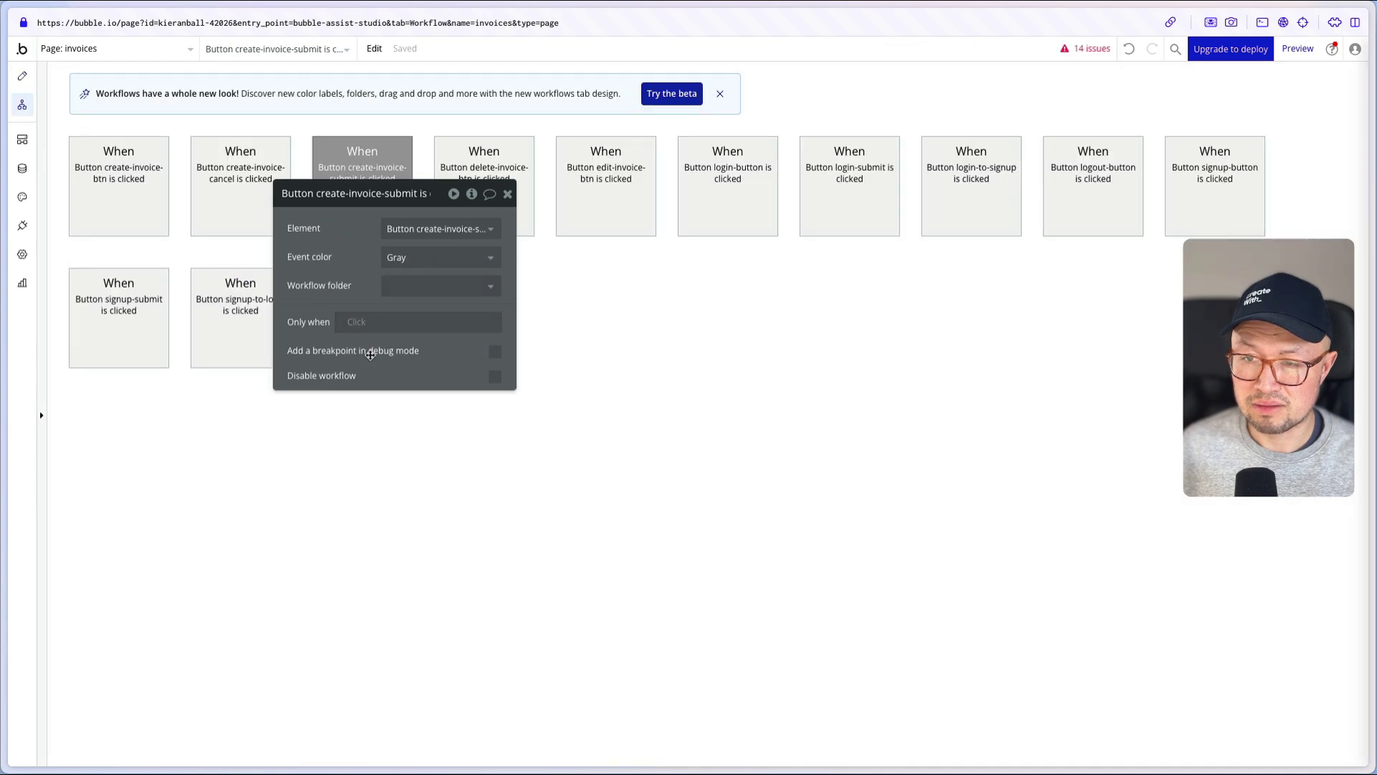
click(140, 282)
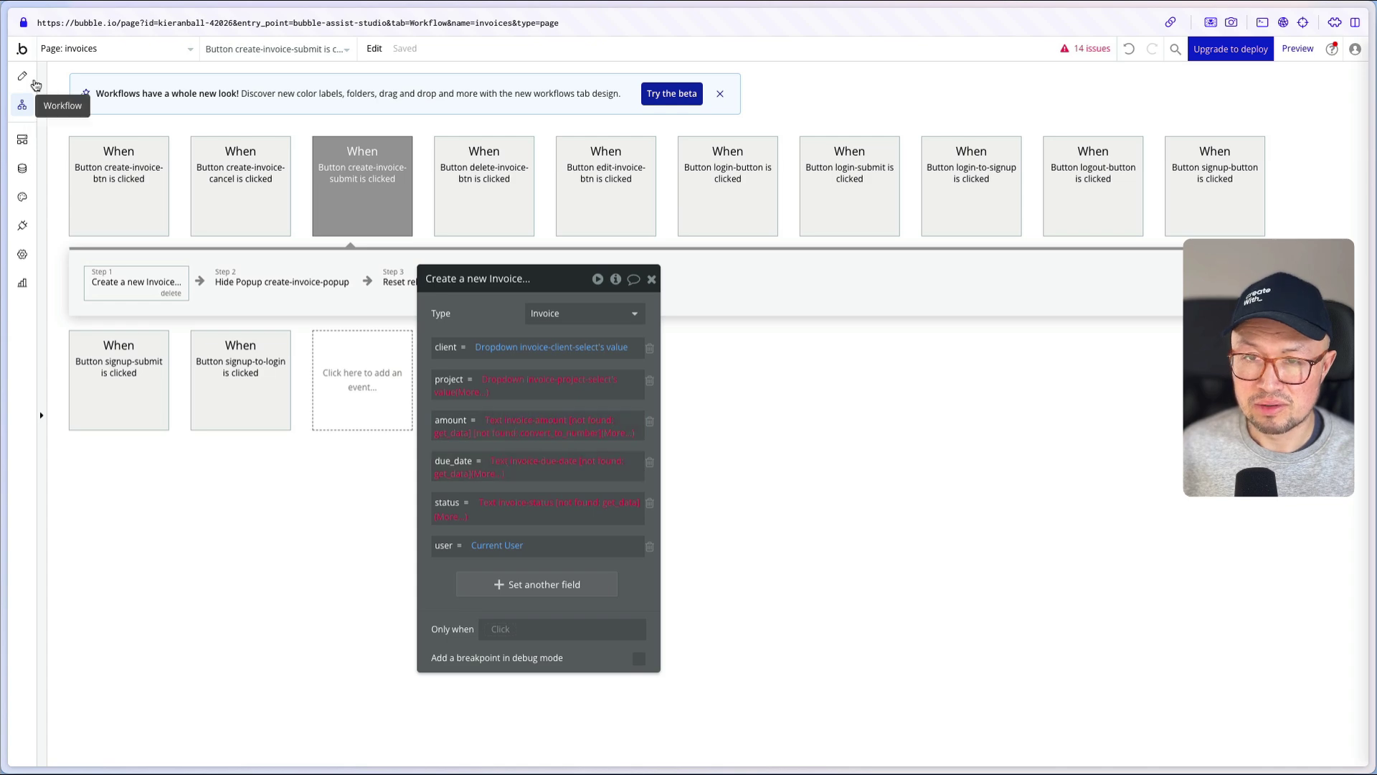
- Return to the page design and switch to the Invoices page live preview
click(23, 76)
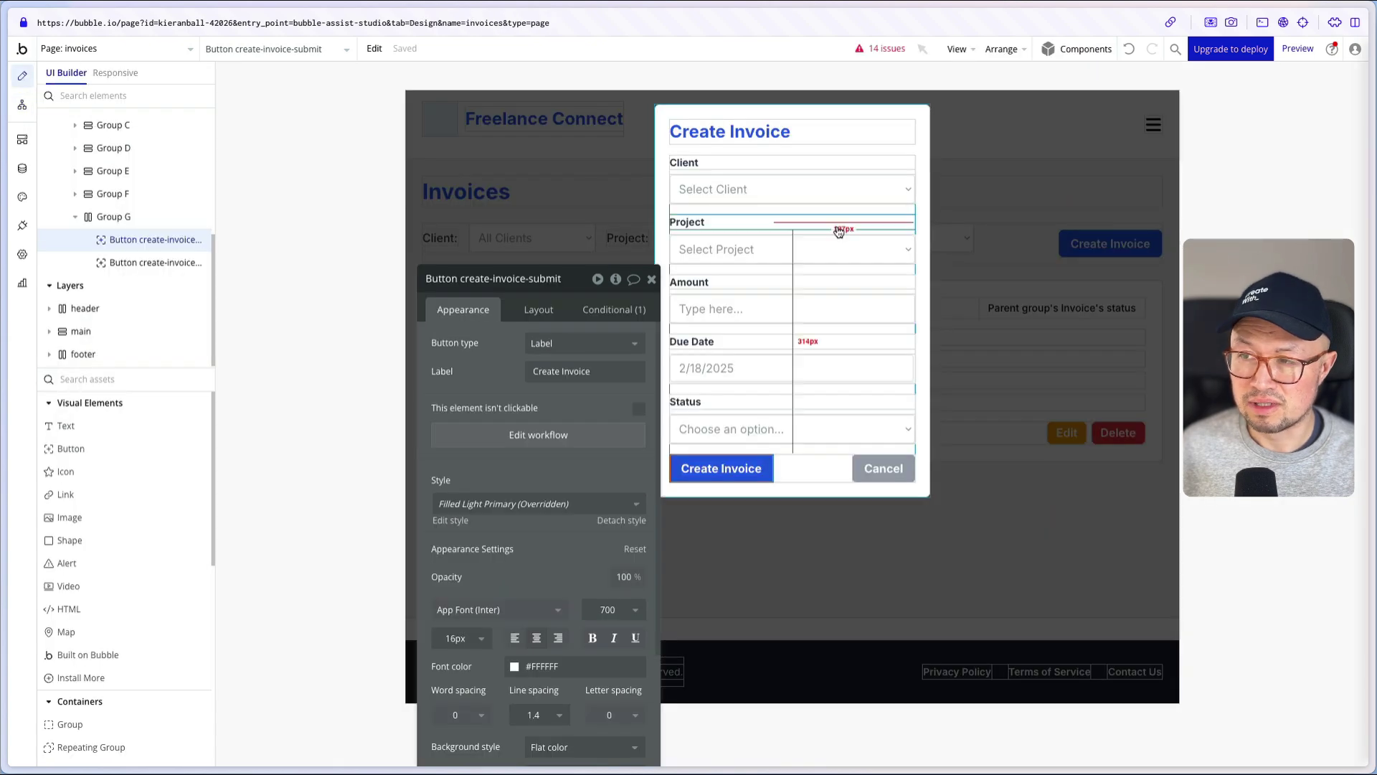
click(374, 311)
key(ctrl+Tab)
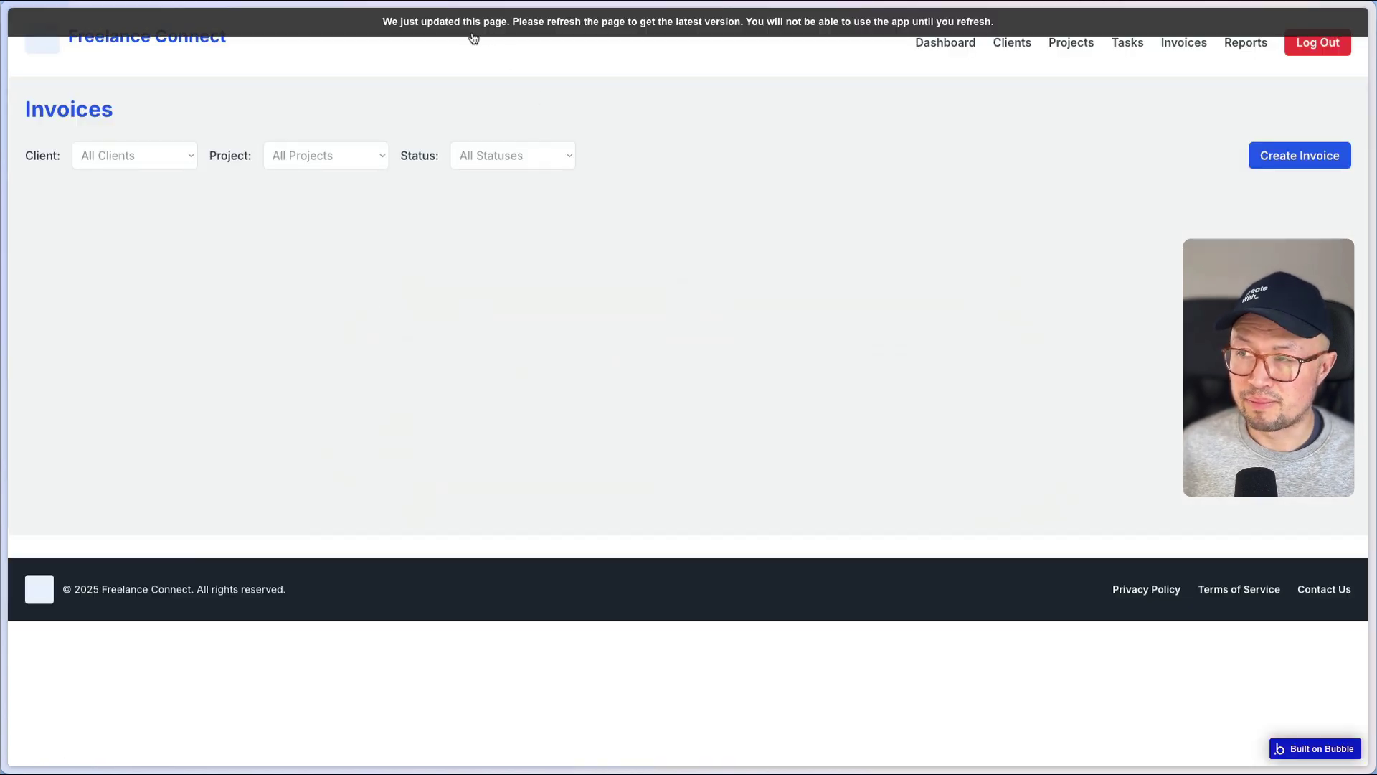
- Reload the Invoices preview and go to the Dashboard page
key(super+r)
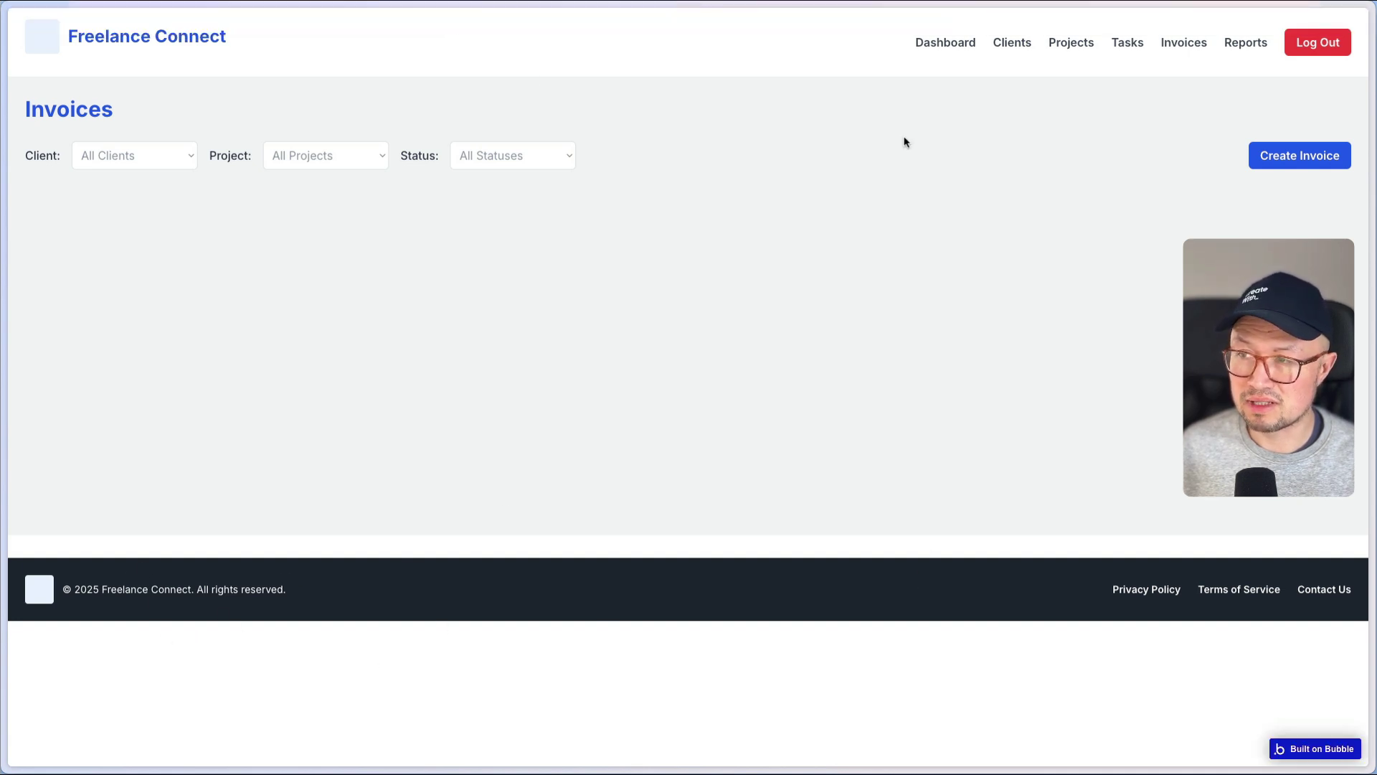
click(951, 46)
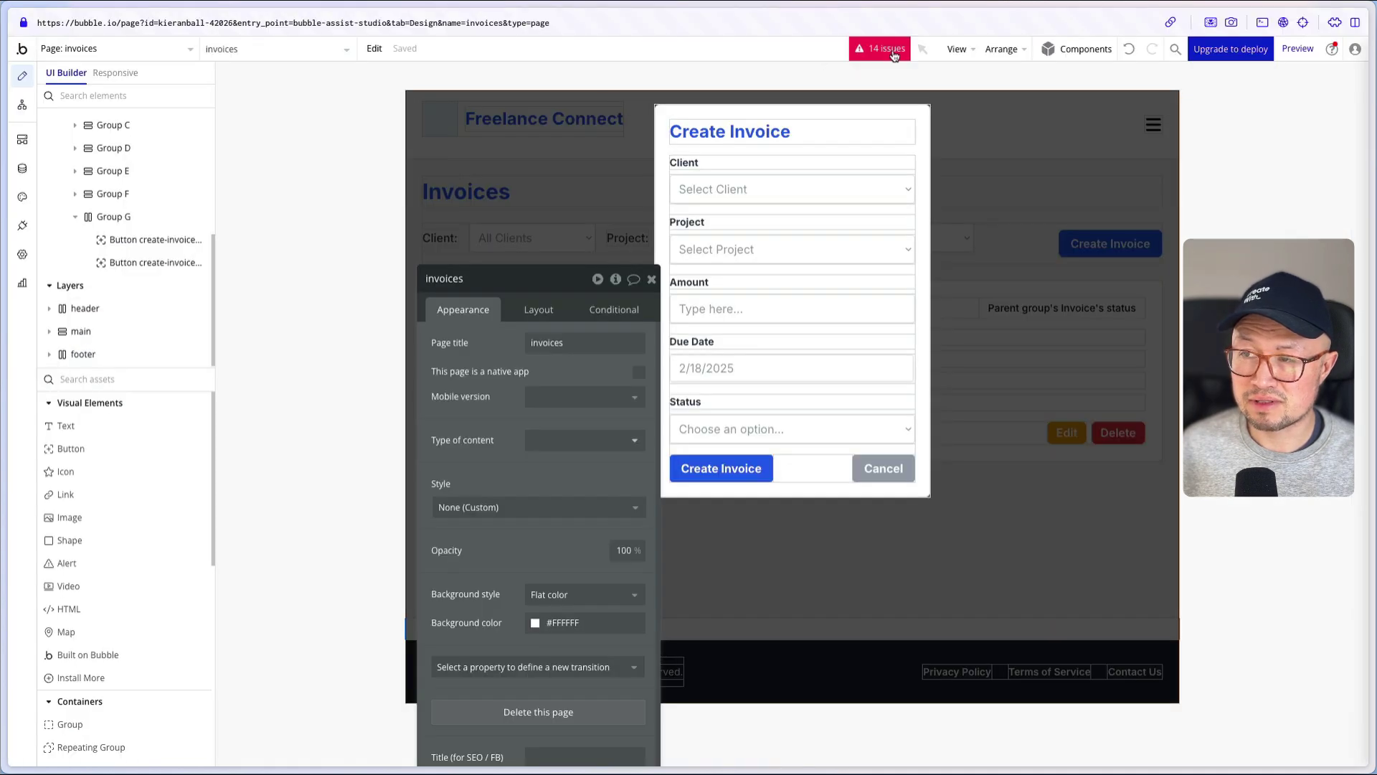
- Scroll through the 14 remaining issues, including Create a new Invoice type mismatches
click(886, 49)
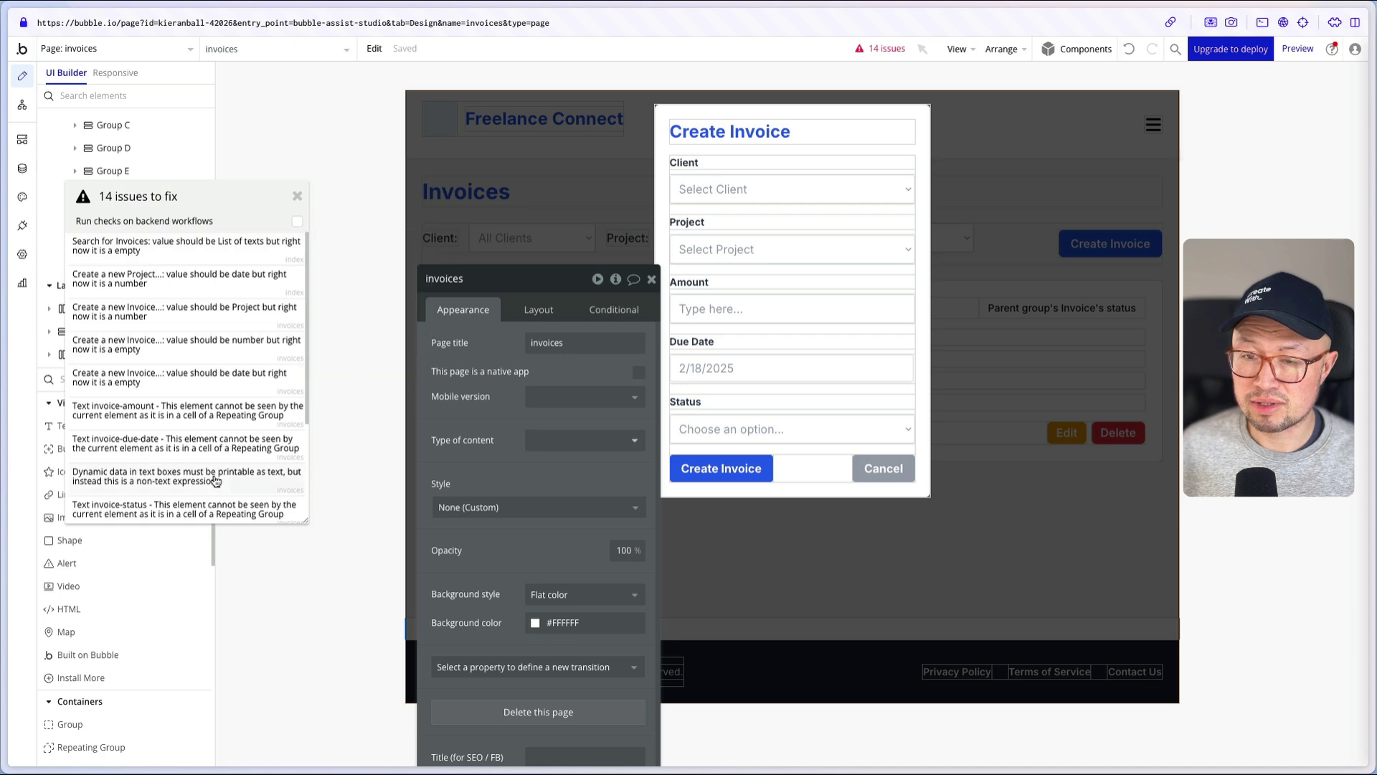
scroll(215, 481, down, 5)
scroll(218, 487, up, 5)
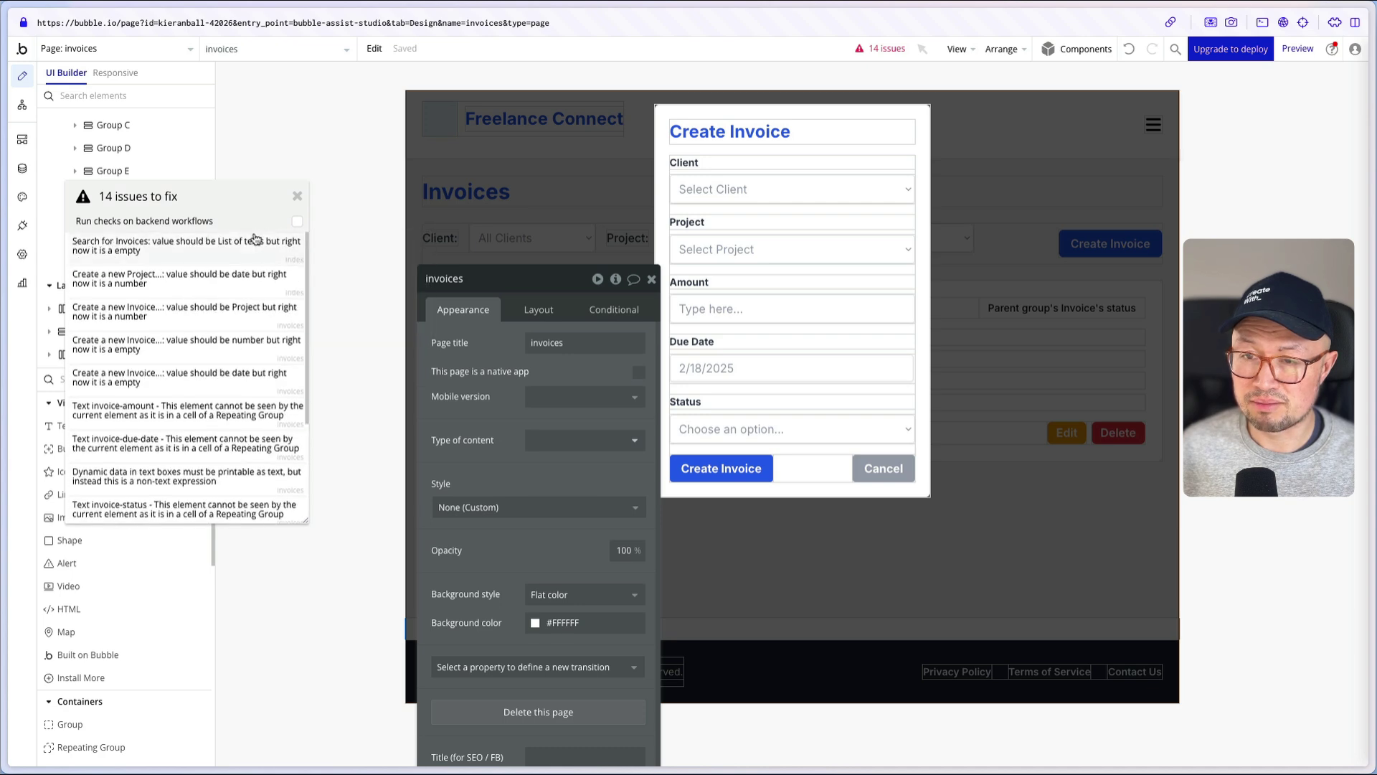
mouse_move(224, 241)
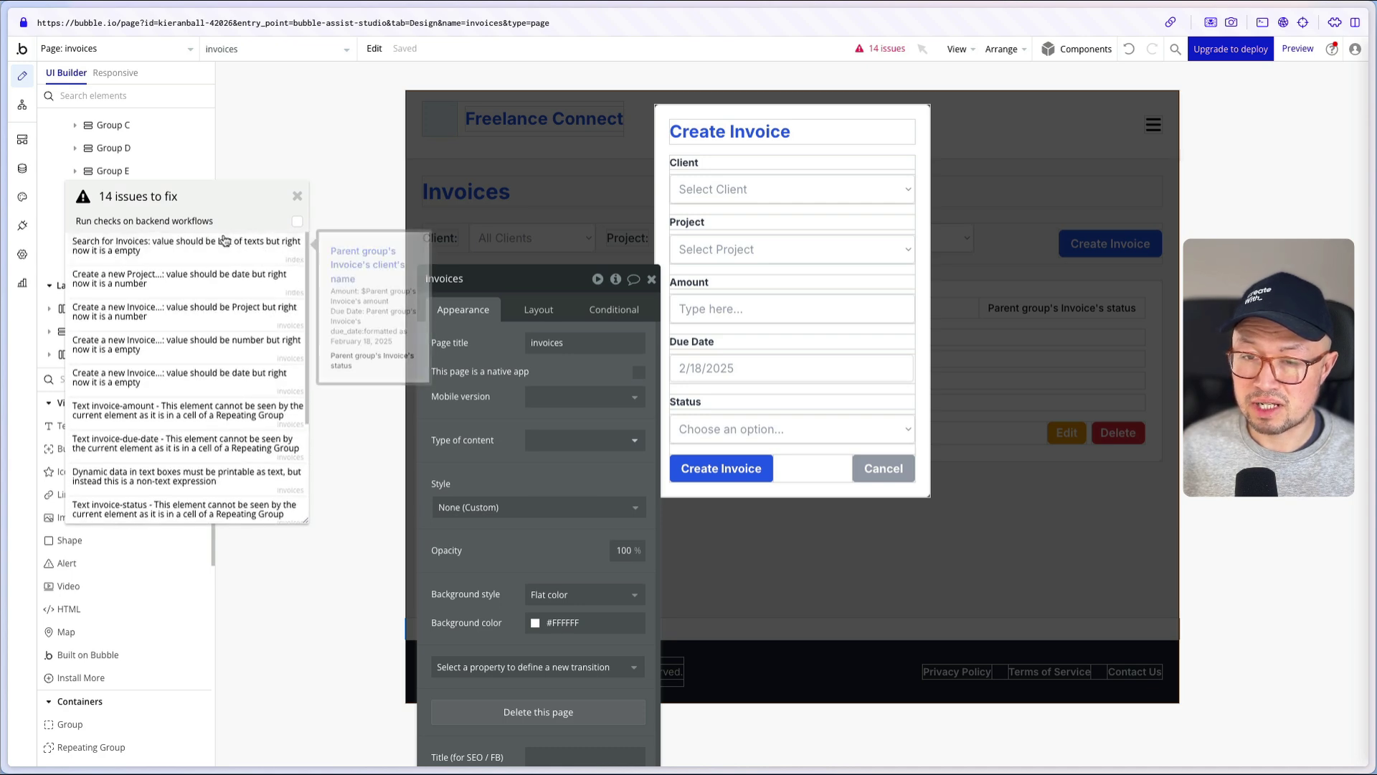
scroll(218, 289, down, 1)
scroll(218, 289, up, 1)
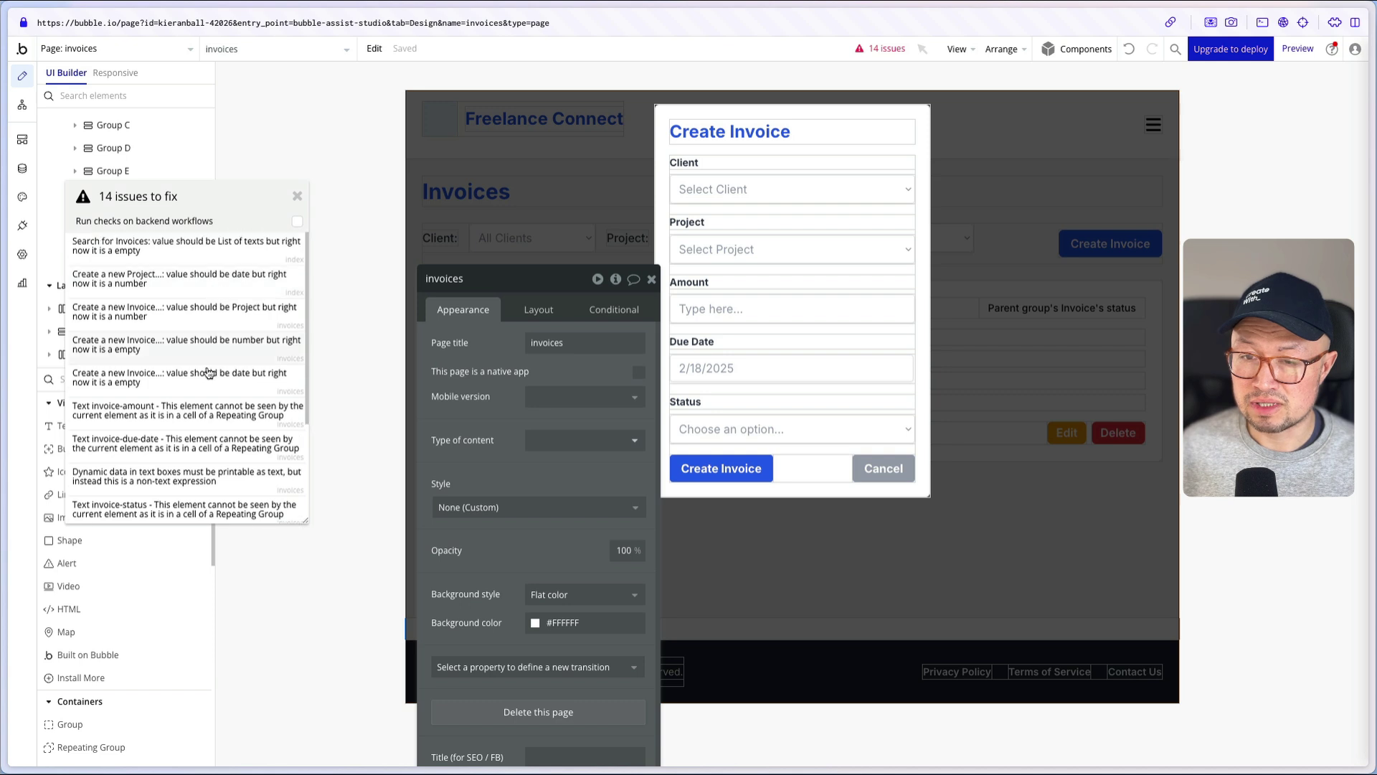